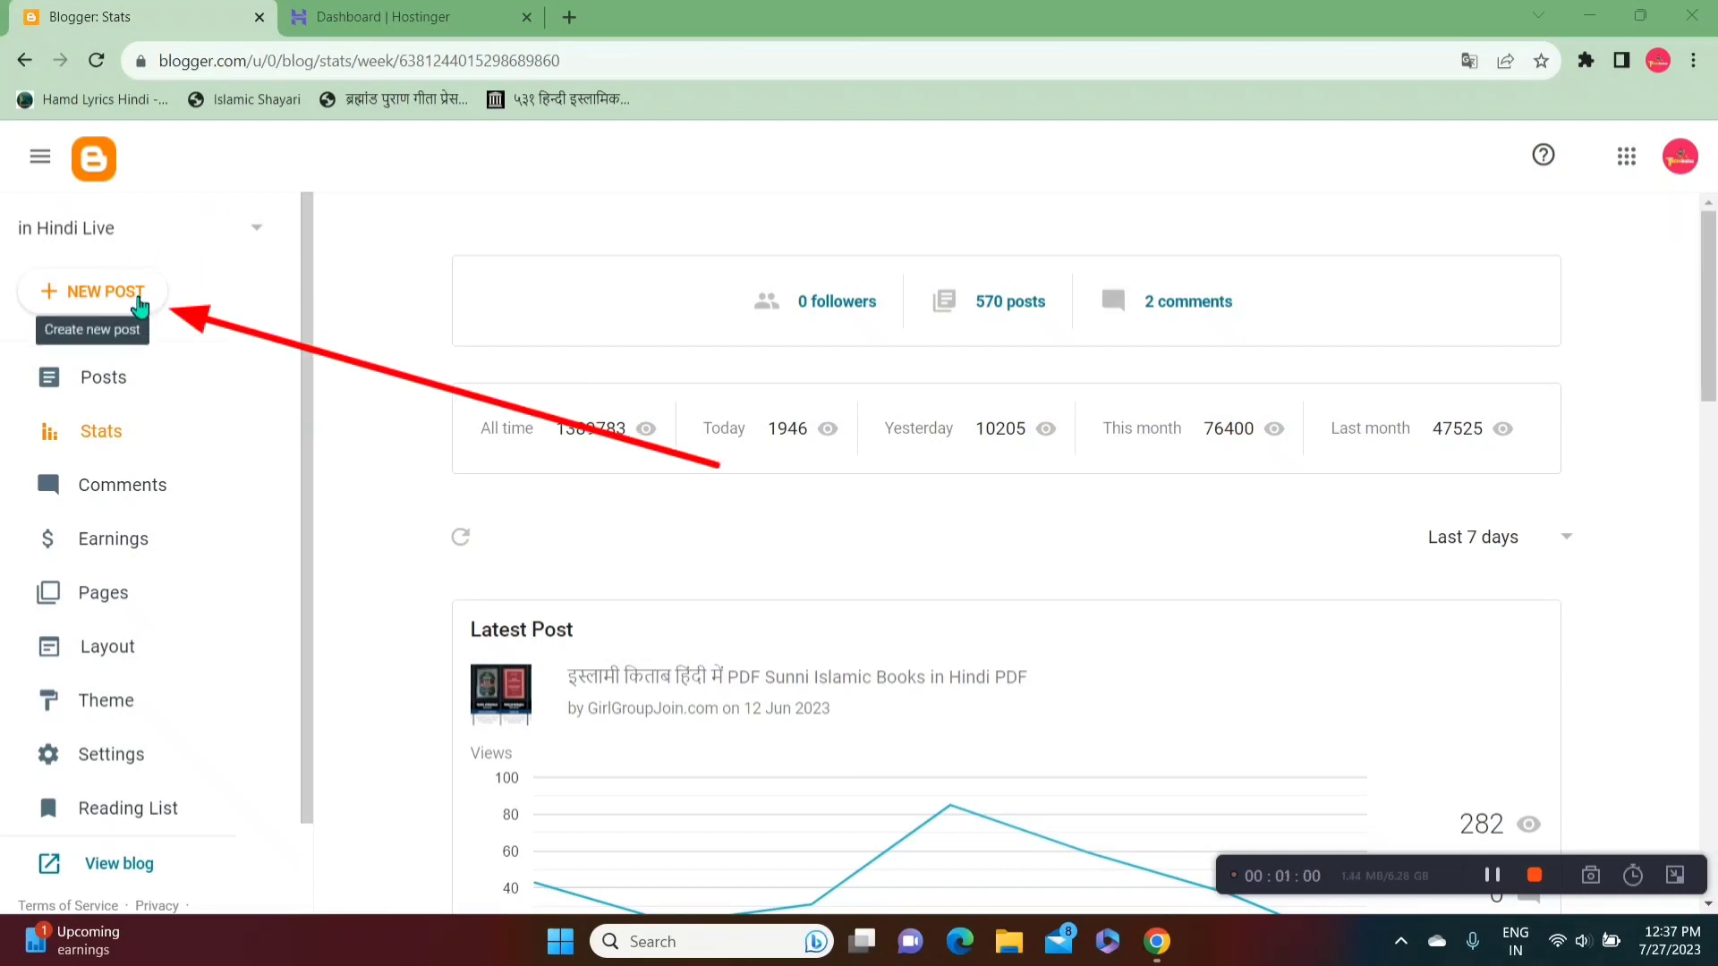
# Step: Create a new post in the in Hindi Live blog and collapse its Labels settings
pyautogui.click(136, 302)
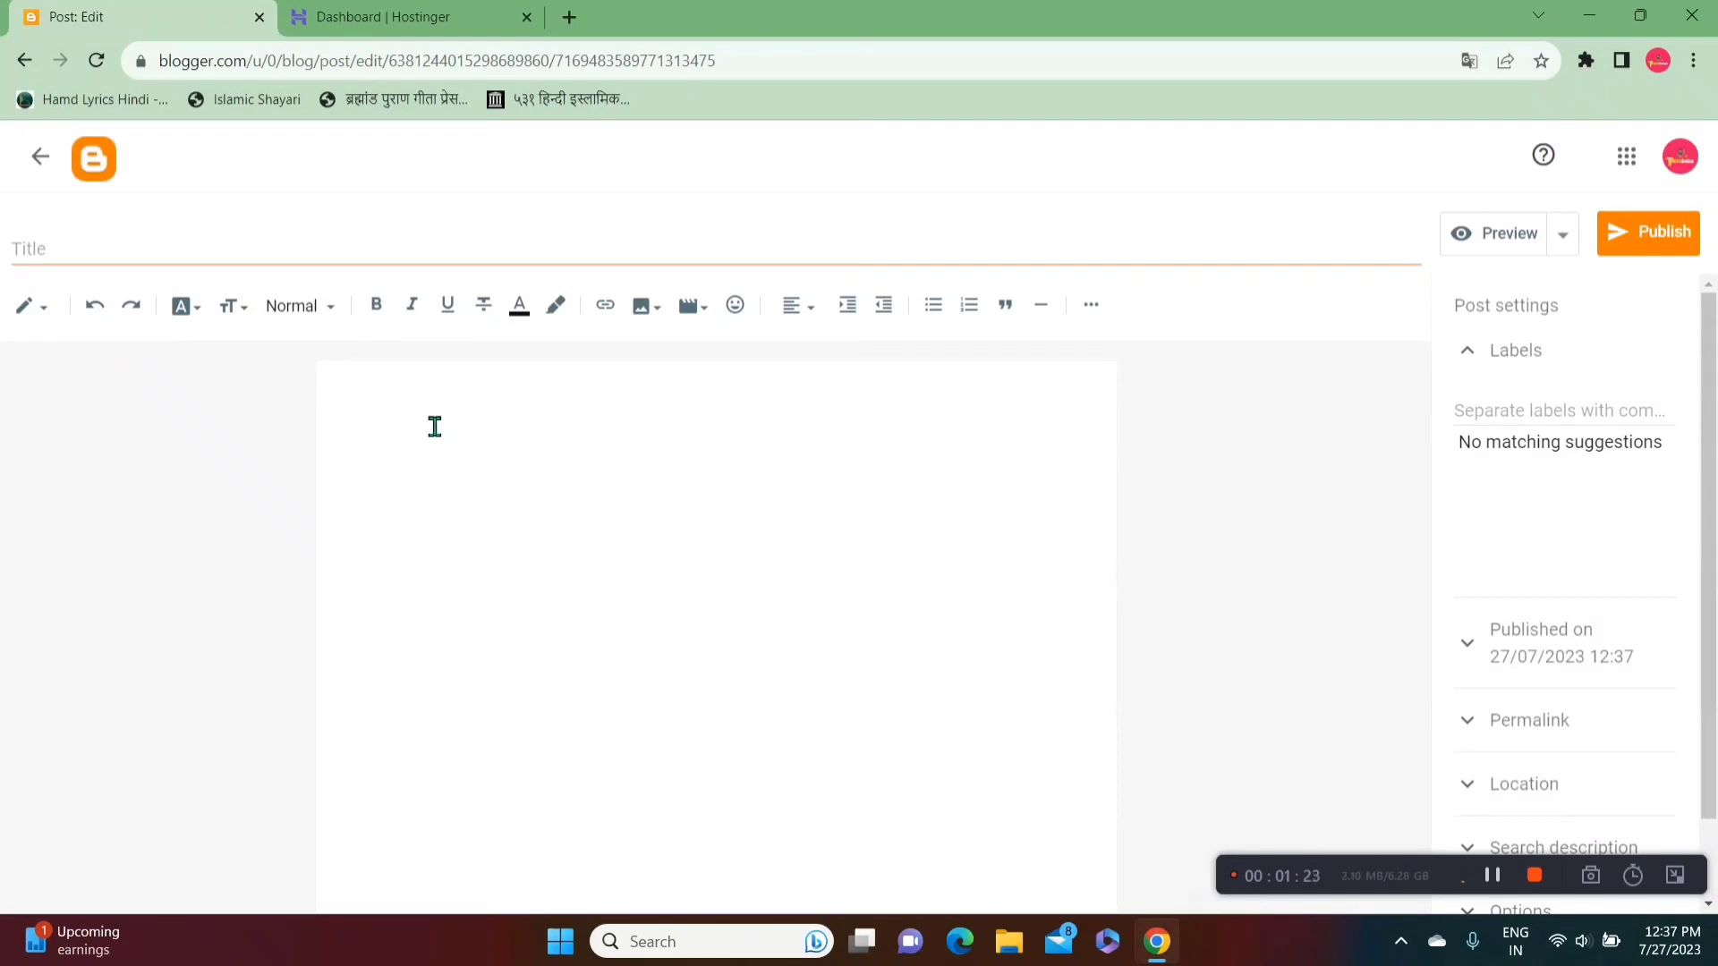
pyautogui.click(183, 267)
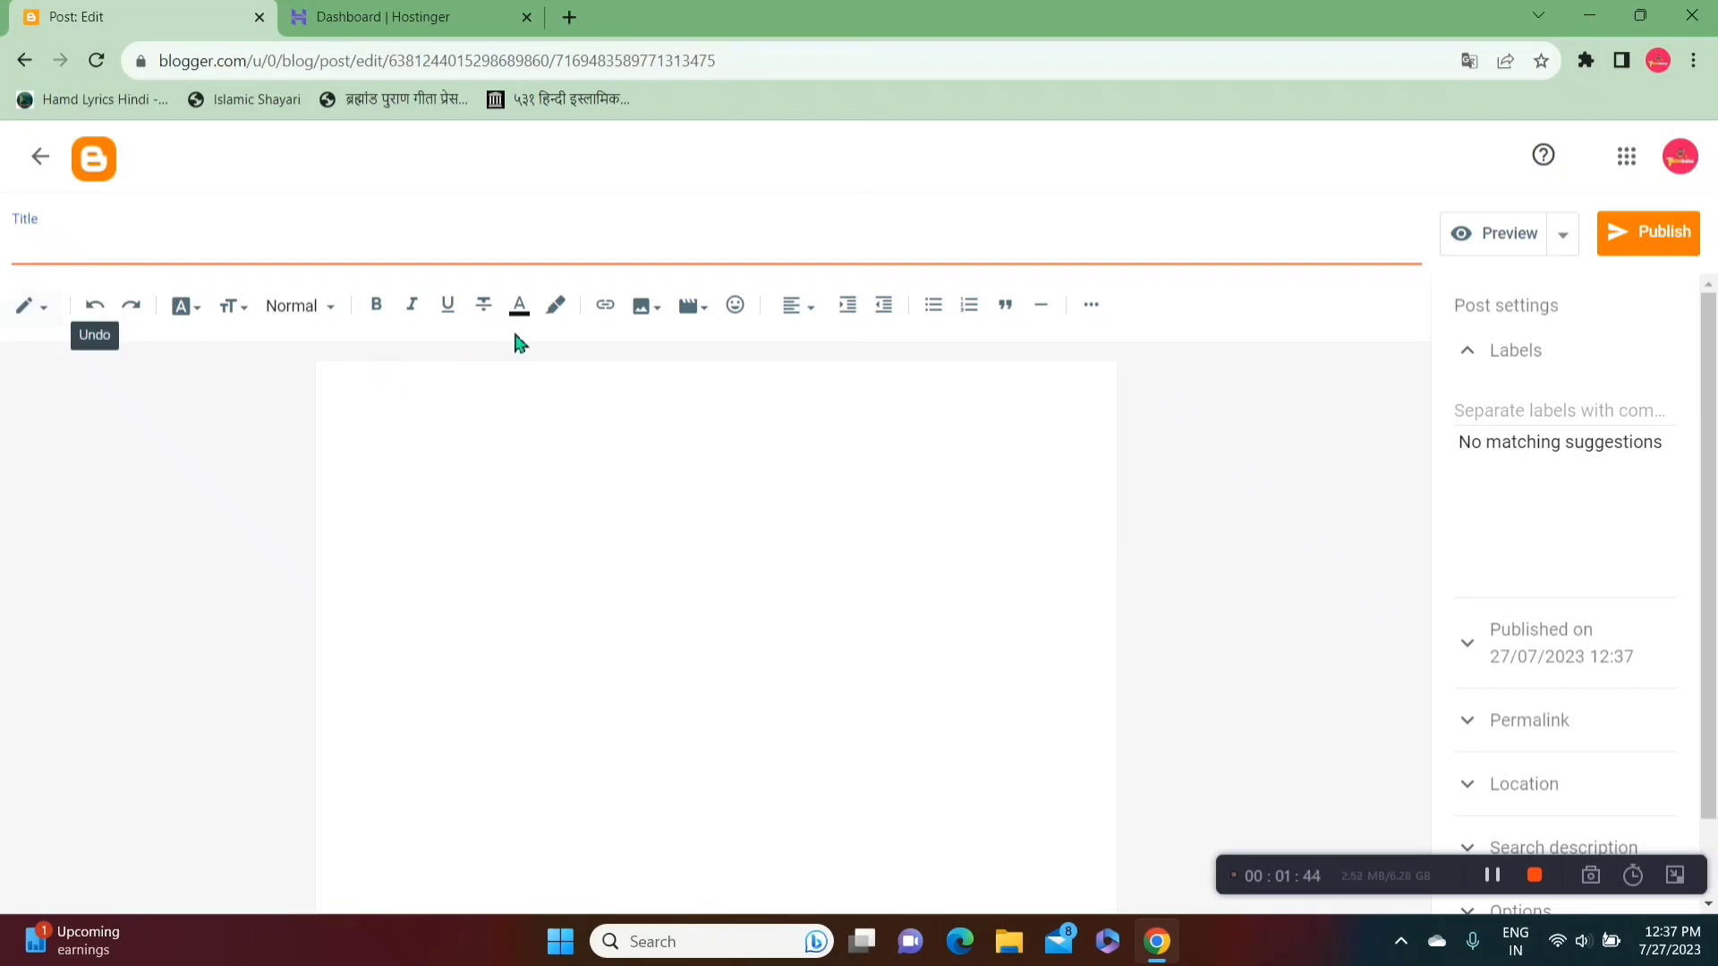
pyautogui.moveTo(1713, 355); pyautogui.dragTo(1713, 401)
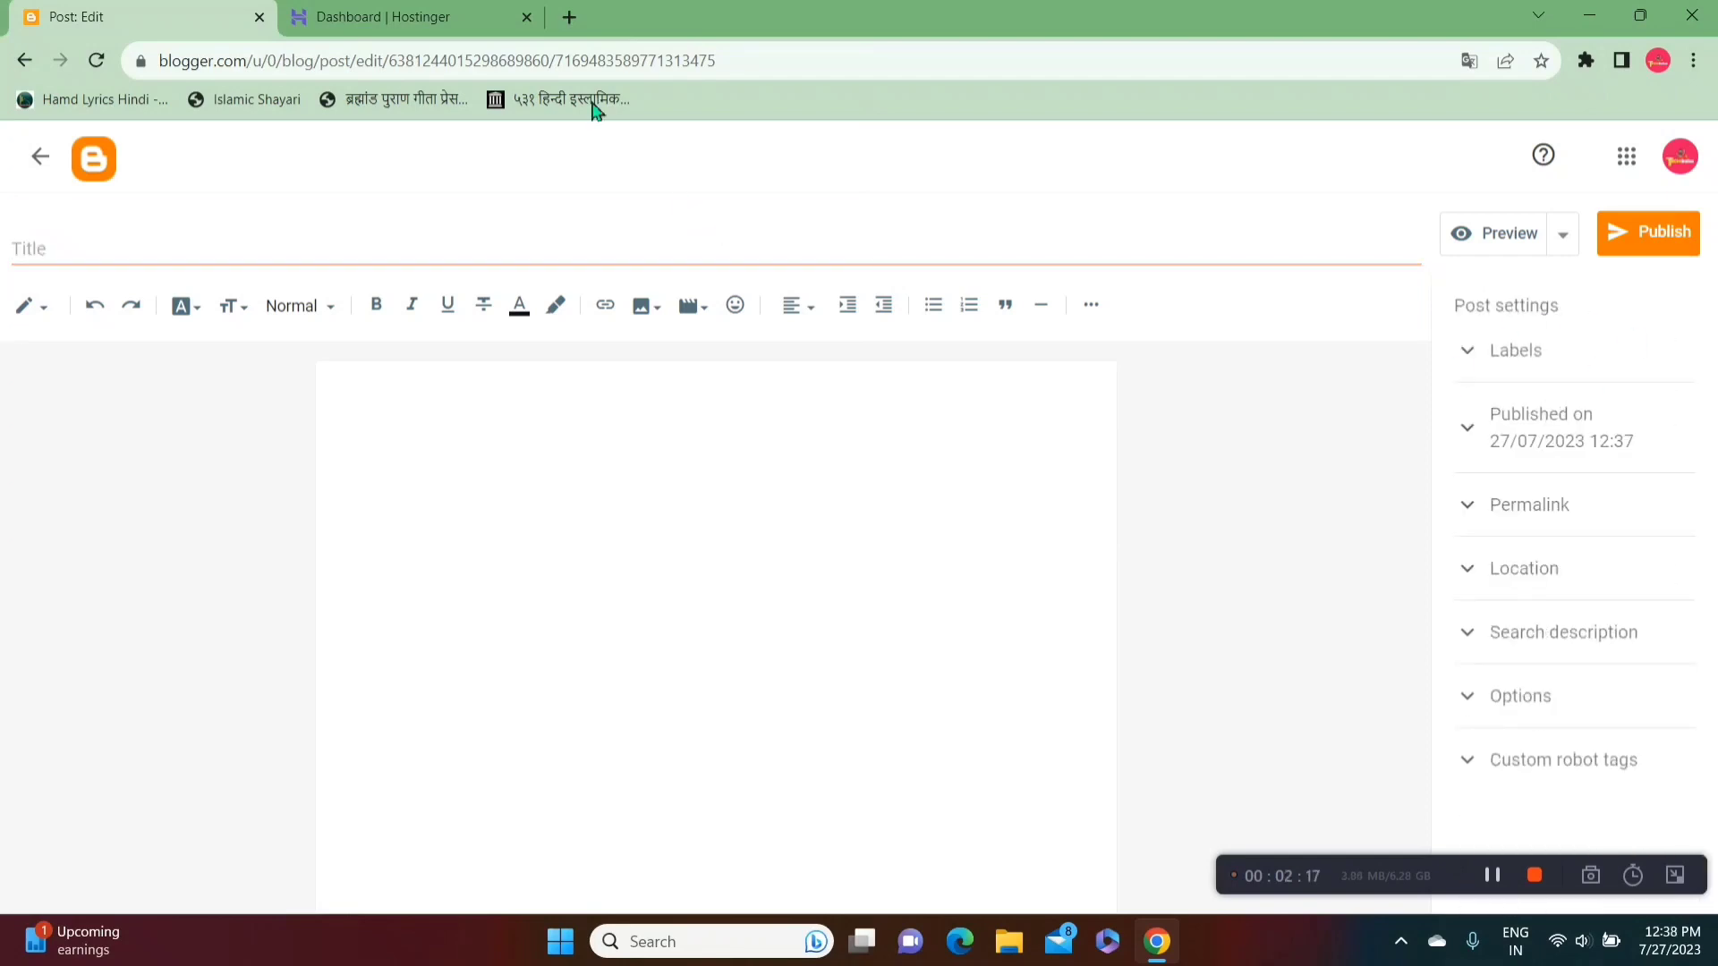
# Step: Open inhindilive.com in a new browser tab and open its Polygraph Test Kya Hota Hai article
pyautogui.click(569, 17)
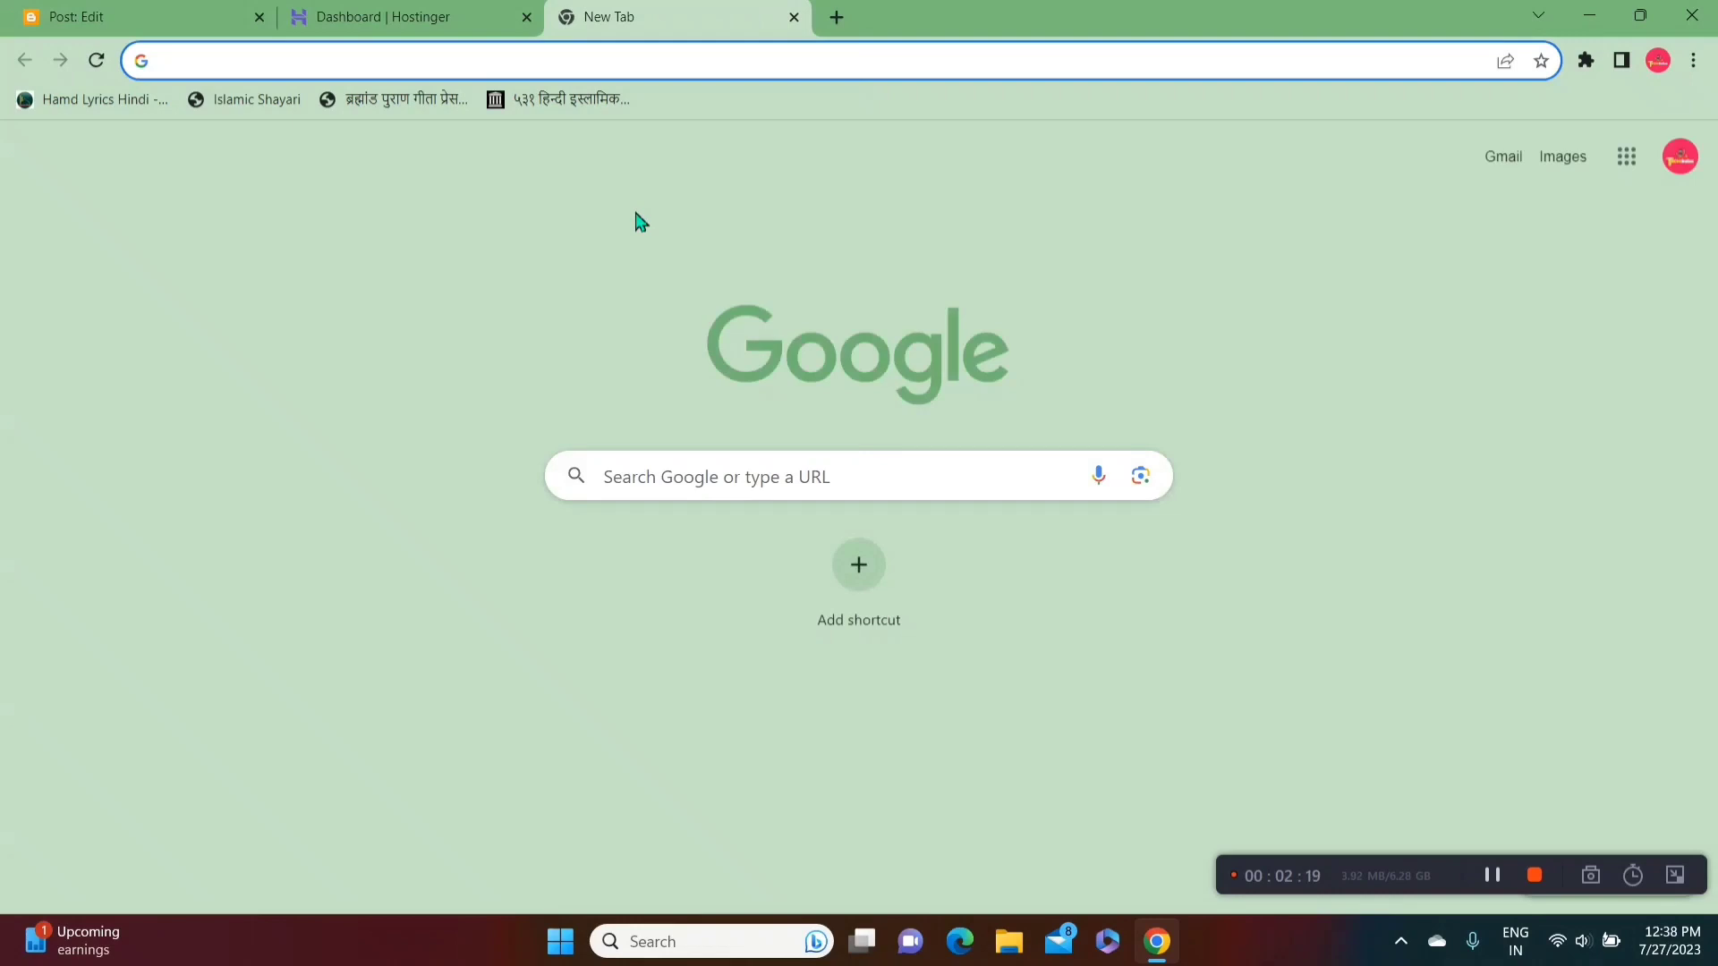
pyautogui.write('IN')
pyautogui.press('BackSpace')
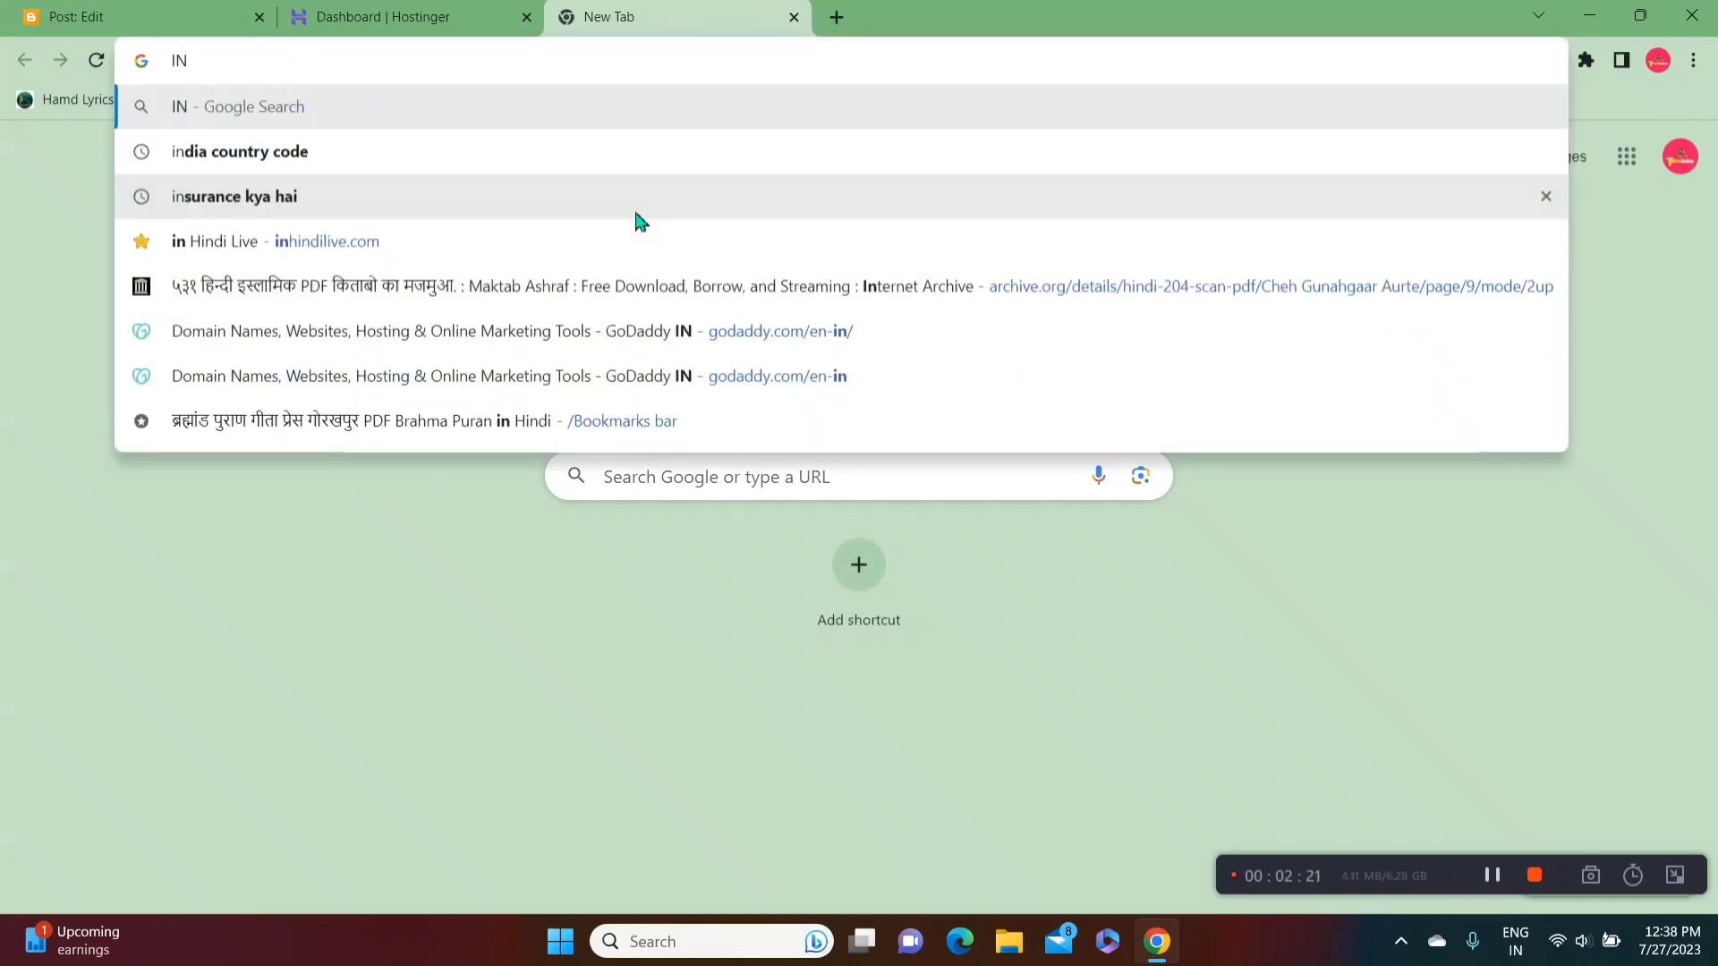
pyautogui.write('hindilive.com')
pyautogui.press('Return')
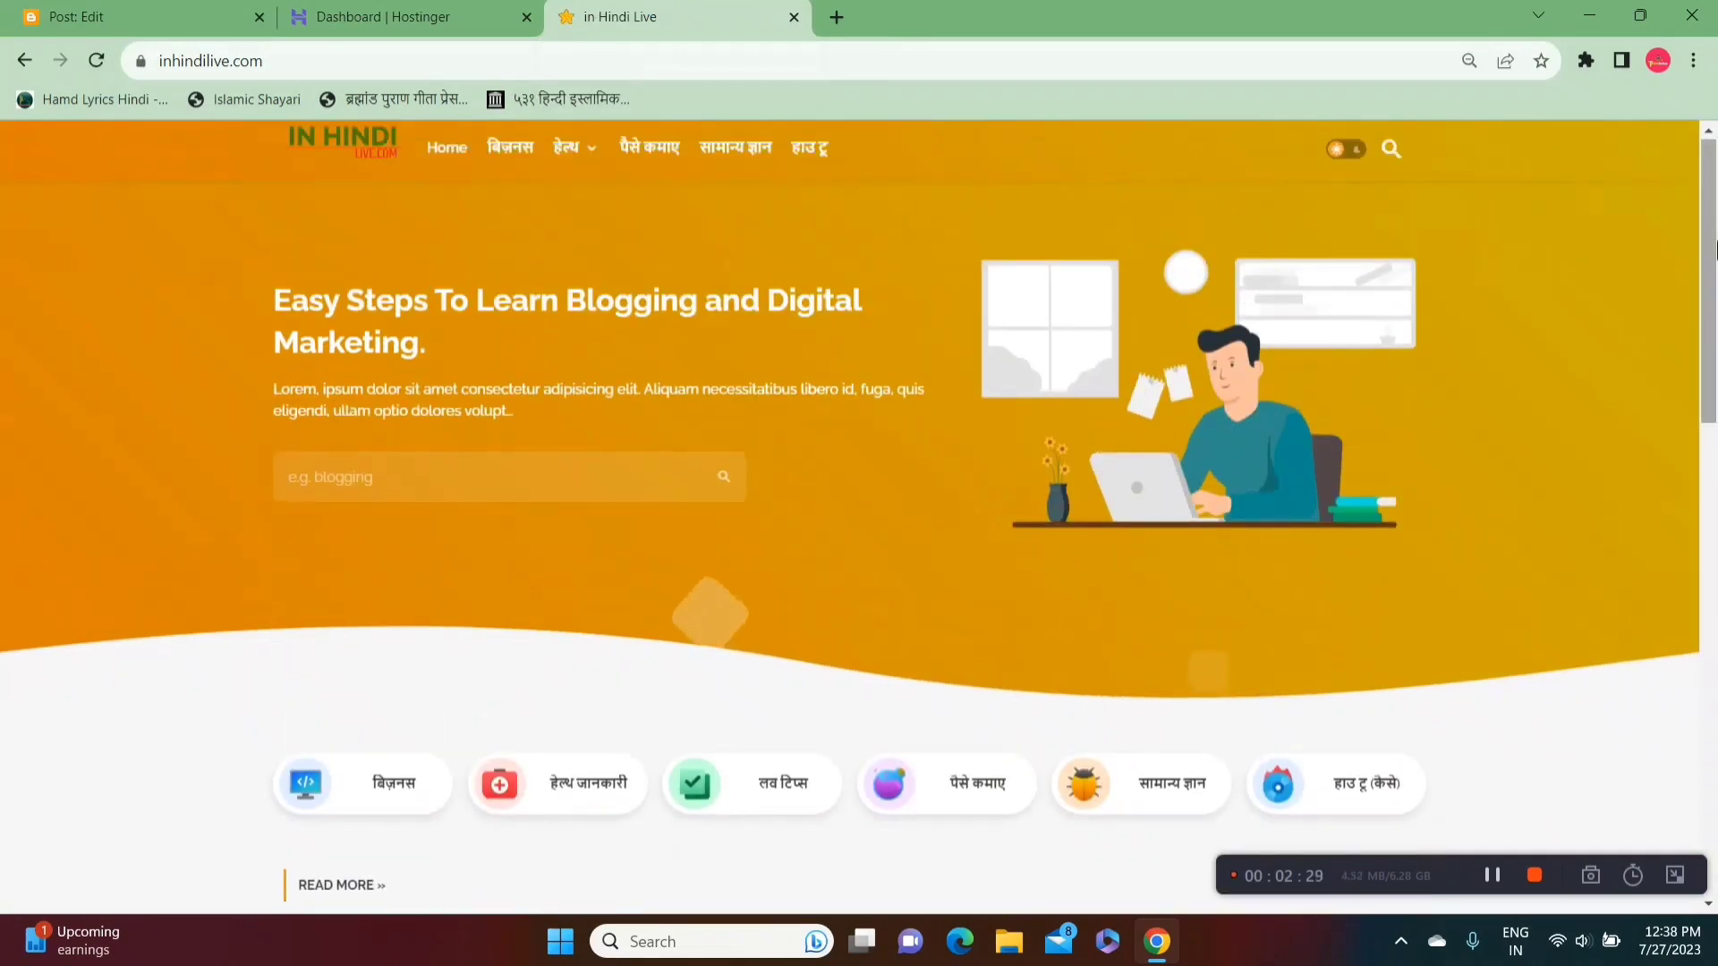
pyautogui.moveTo(1716, 241); pyautogui.dragTo(1716, 560)
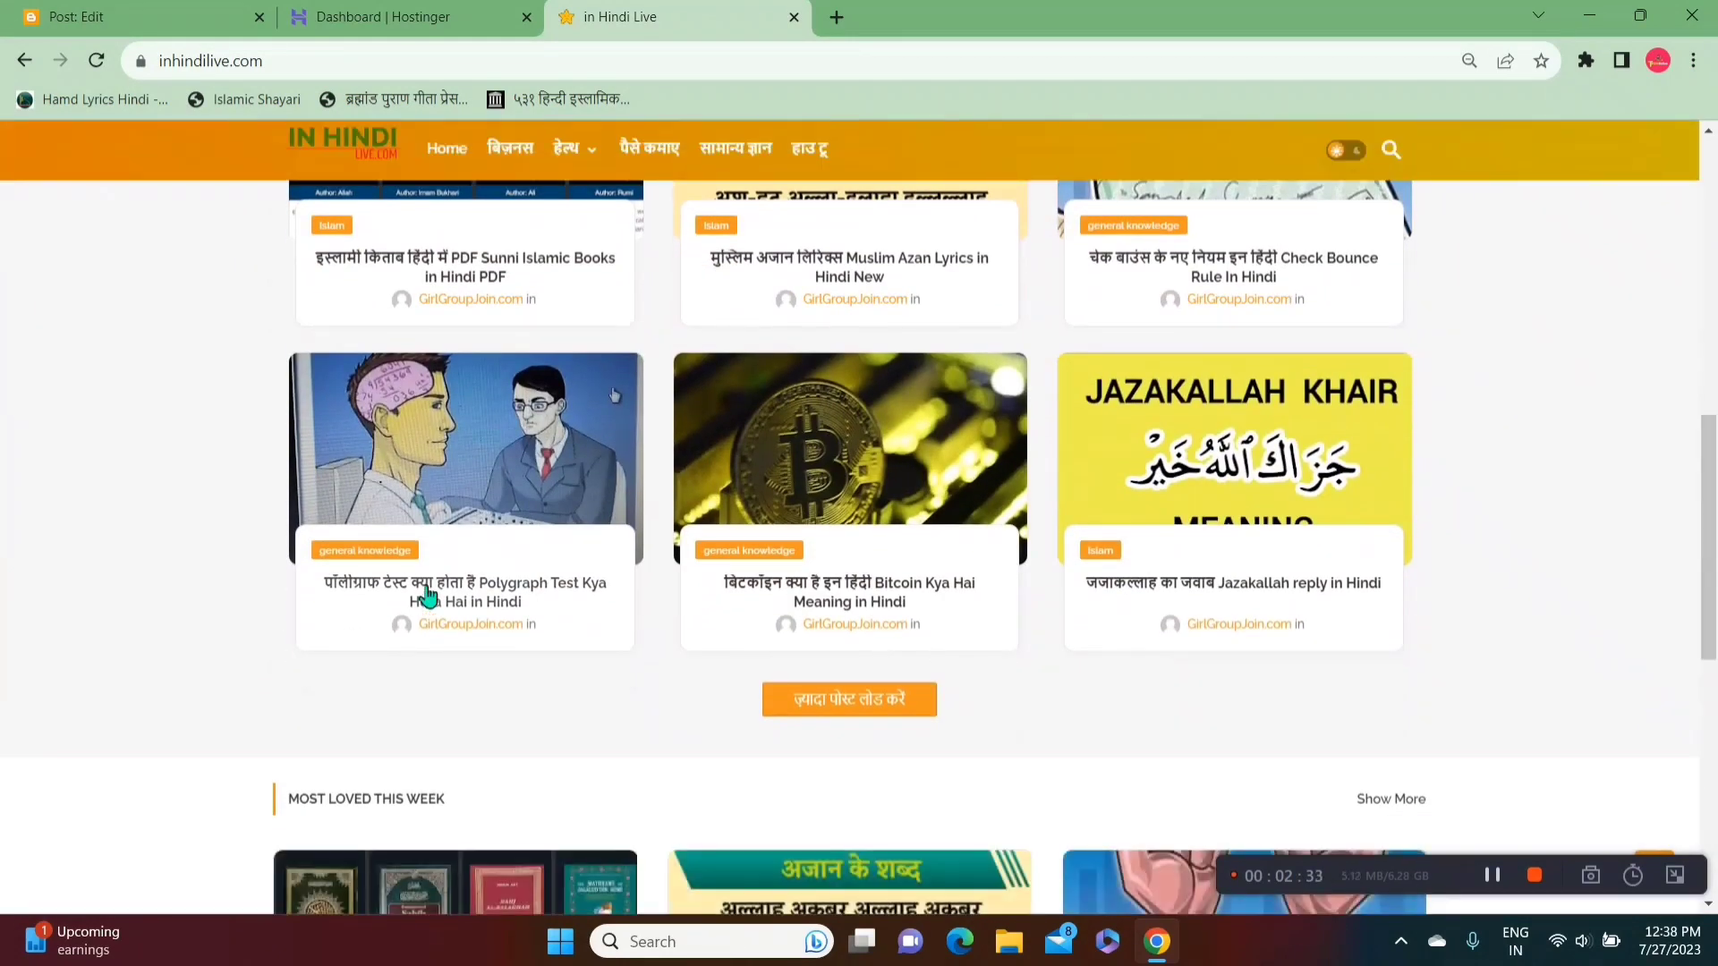
pyautogui.click(424, 590)
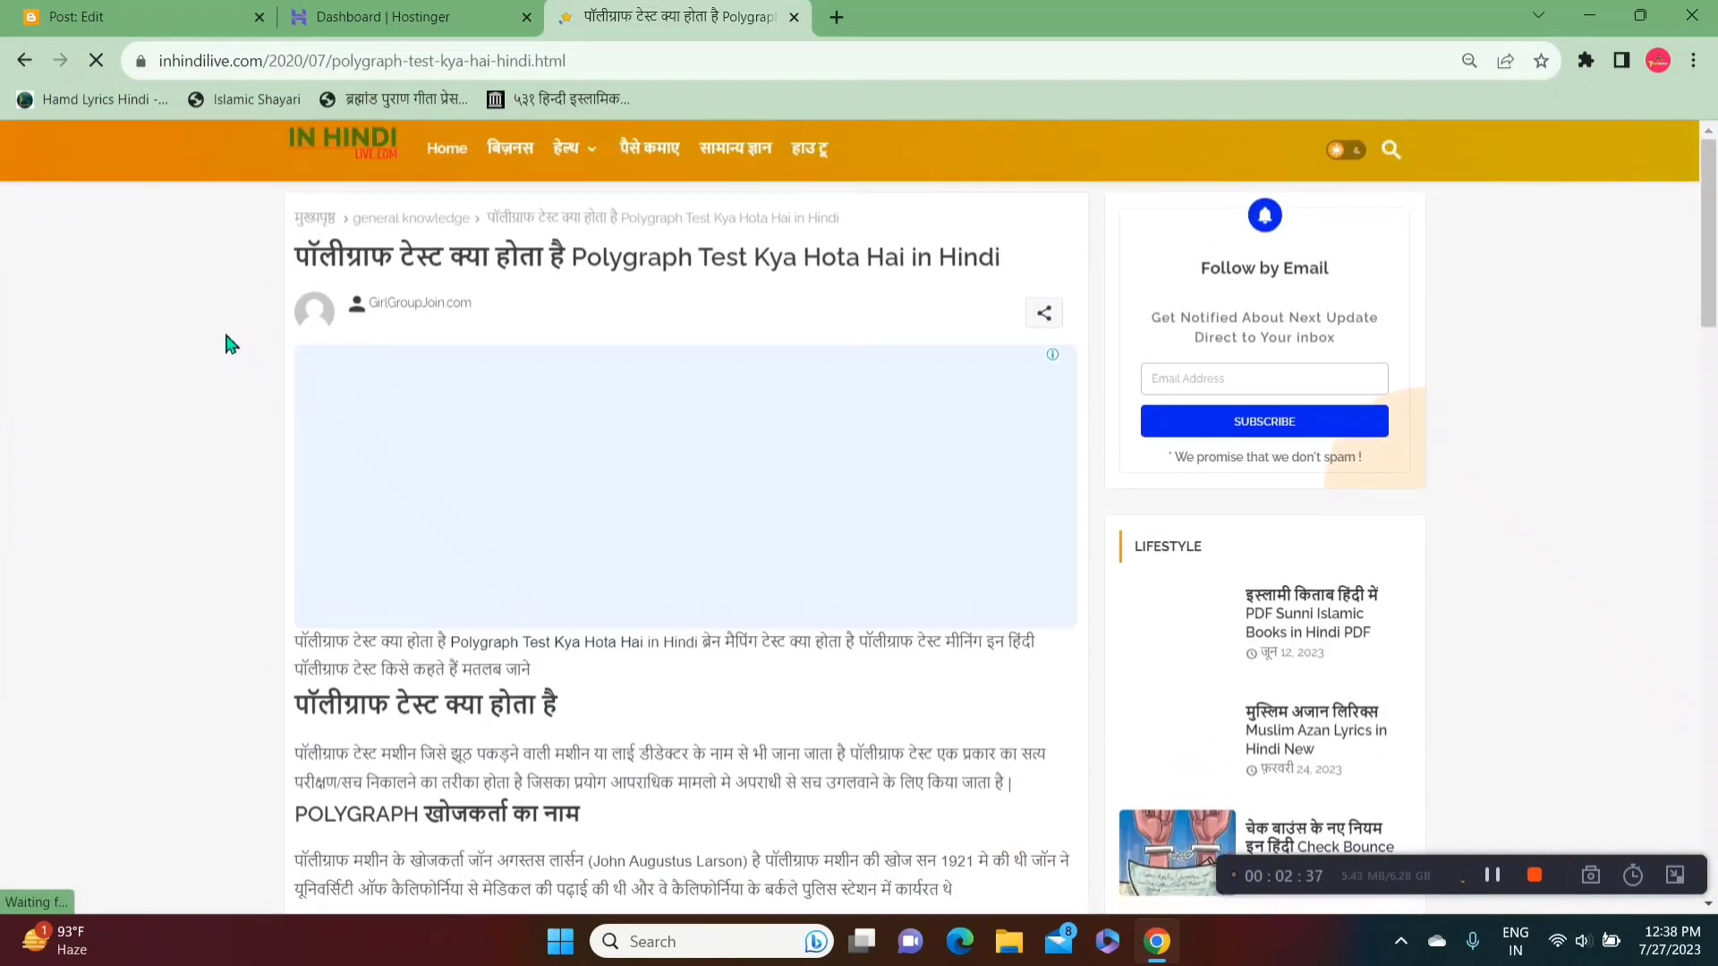
# Step: Copy "पॉलीग्राफ टेस्ट क्या होता है Polygraph Test Kya Hota Hai" from the article's title into the new post's title
pyautogui.moveTo(302, 261); pyautogui.dragTo(921, 287)
pyautogui.hotkey('ctrl', 'c')
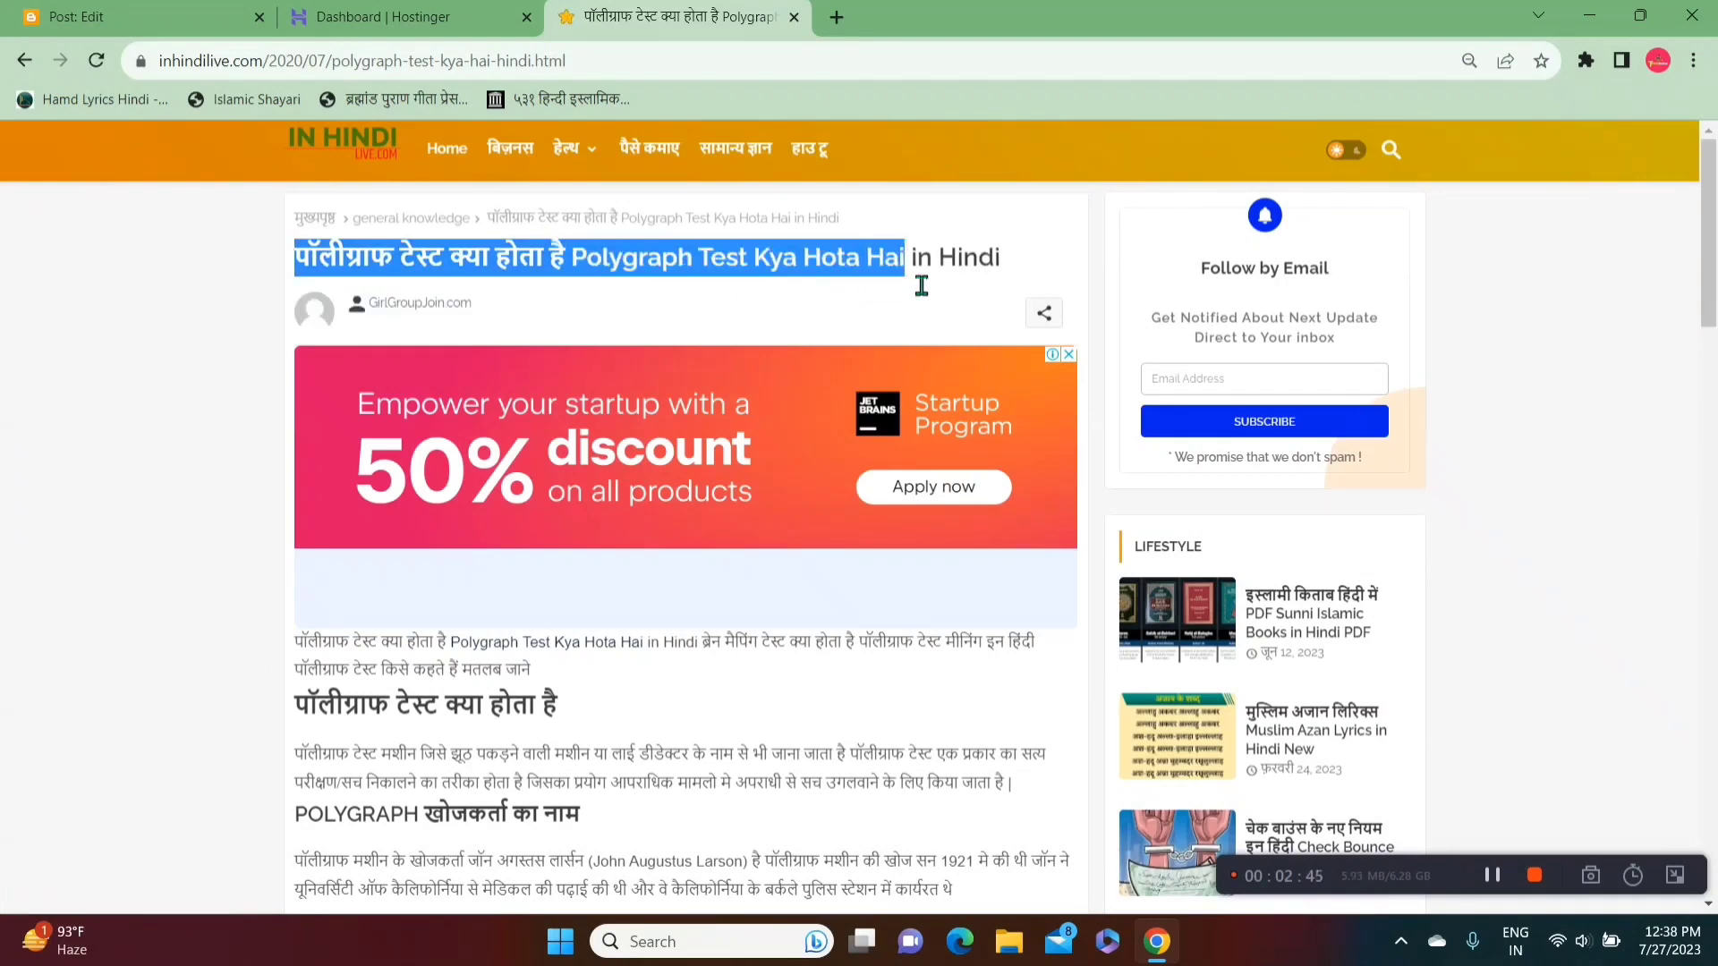
pyautogui.click(412, 16)
pyautogui.click(134, 16)
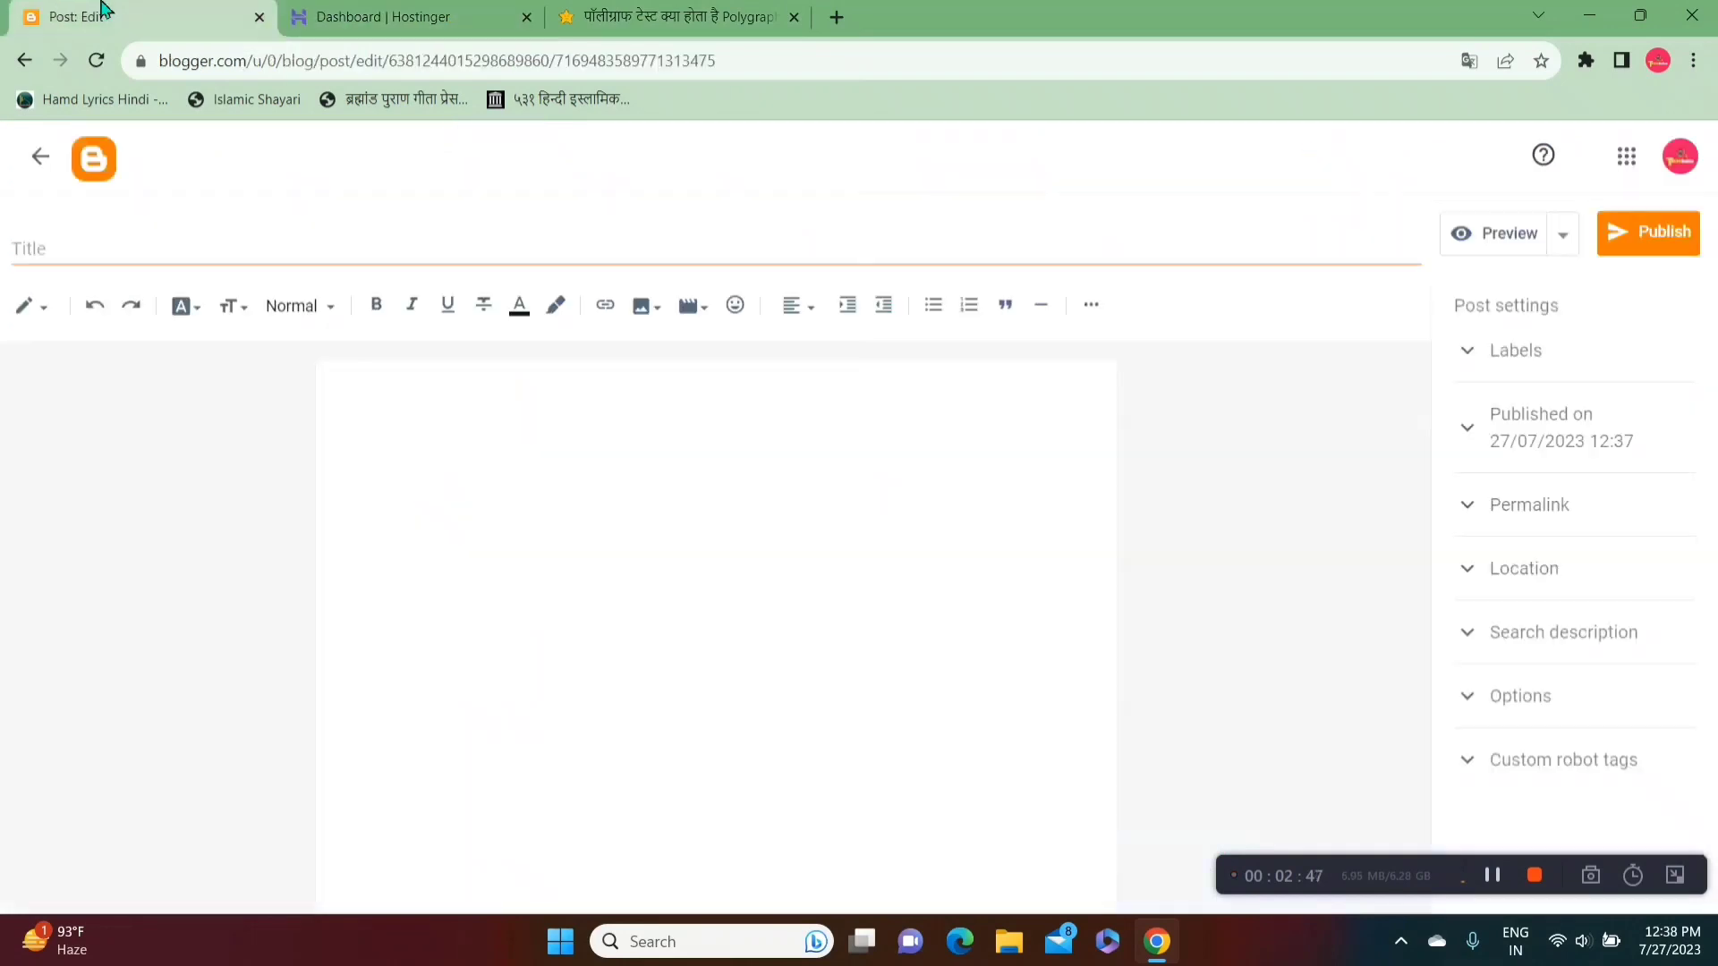
pyautogui.click(394, 12)
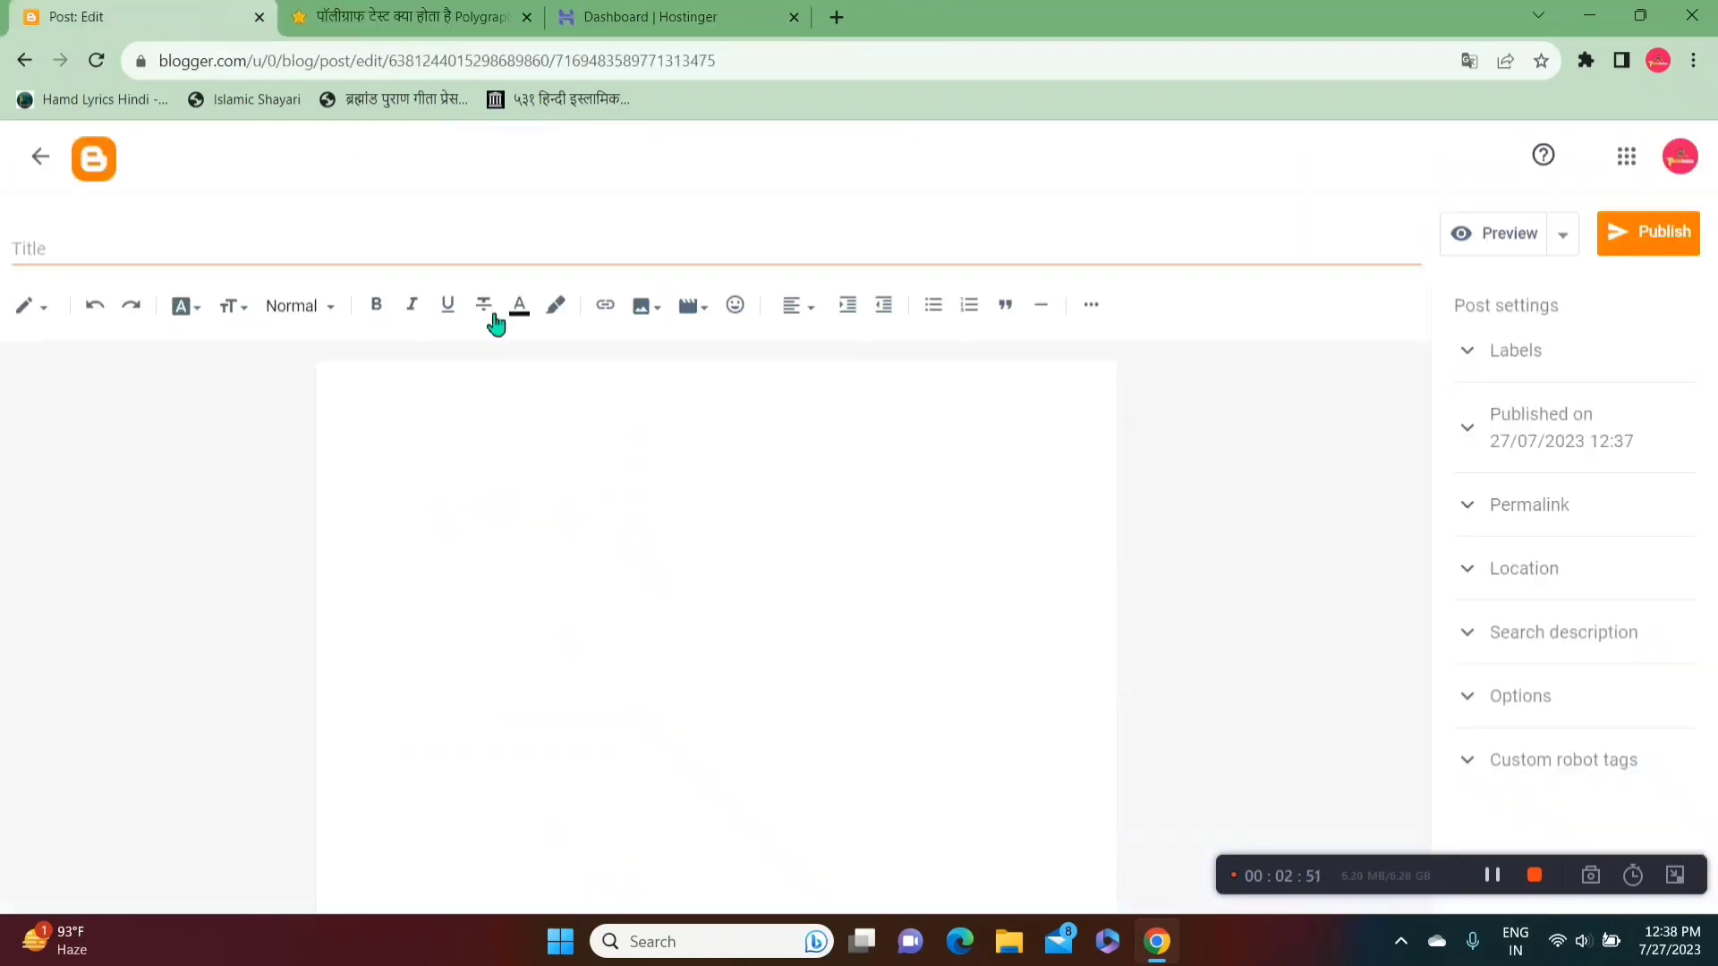
pyautogui.click(304, 259)
pyautogui.hotkey('ctrl', 'v')
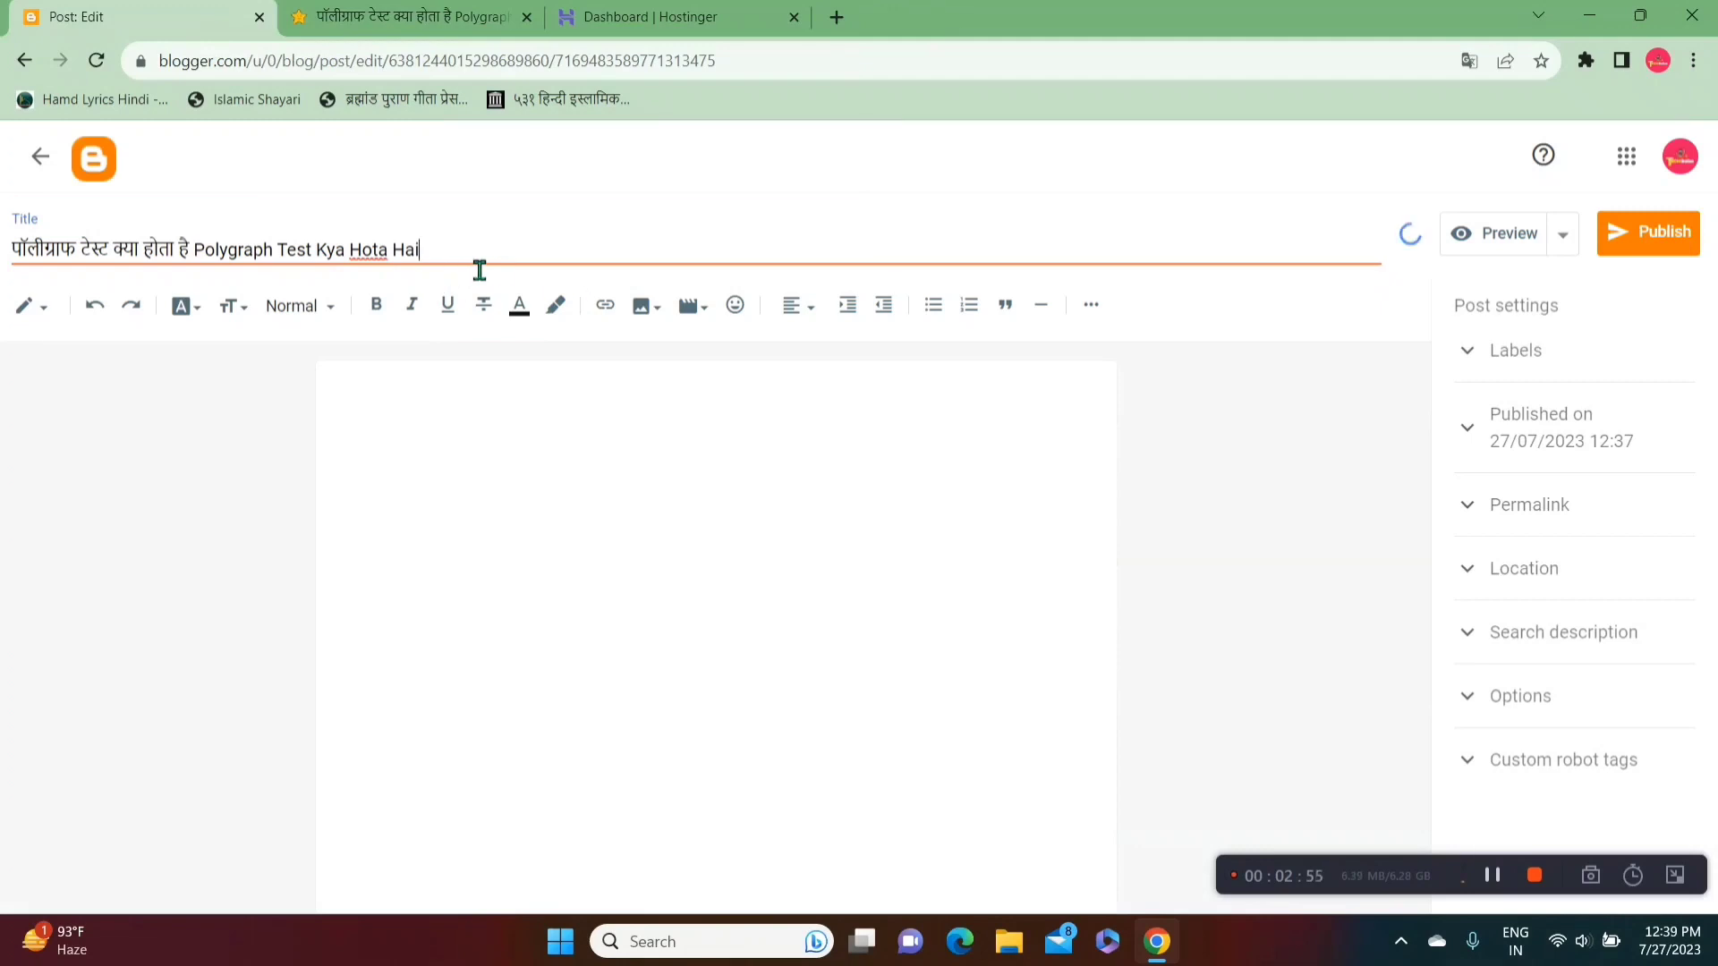
# Step: Write an introduction in the post body: the title text followed by "आज की इस लेख में", the title again and "इसके बारें में जानकारी दें रहे है"
pyautogui.click(460, 424)
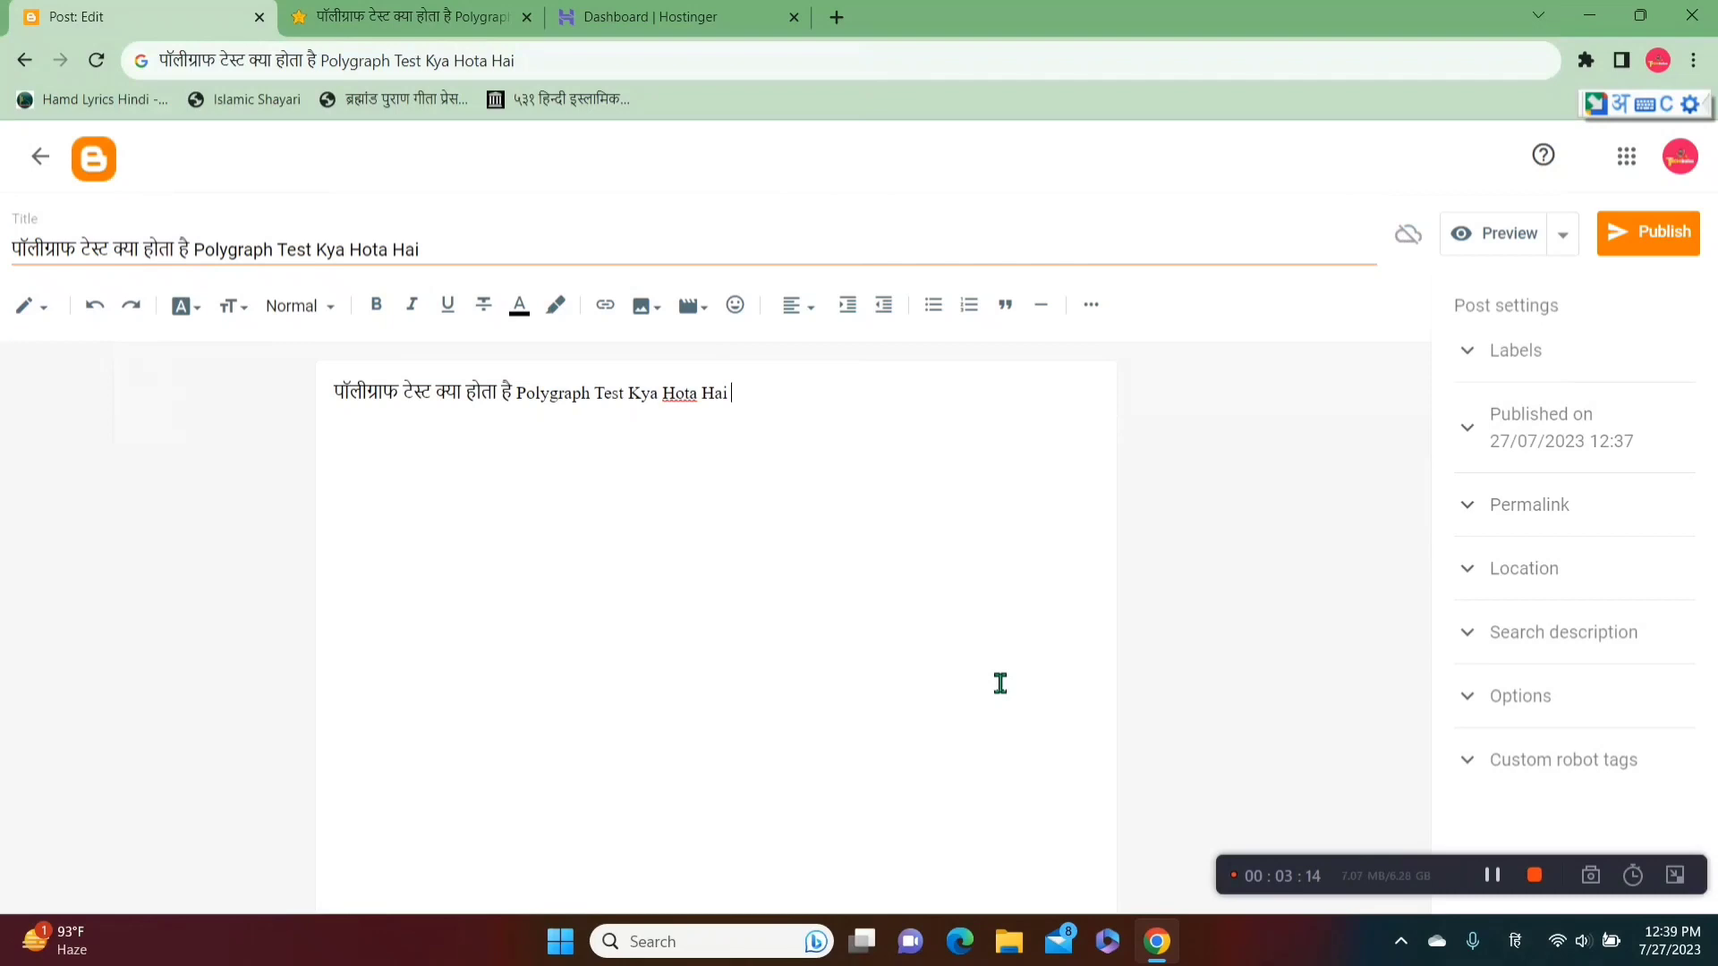
pyautogui.write('आज की')
pyautogui.write('o')
pyautogui.press('BackSpace')
pyautogui.press('BackSpace')
pyautogui.write('इस लेख')
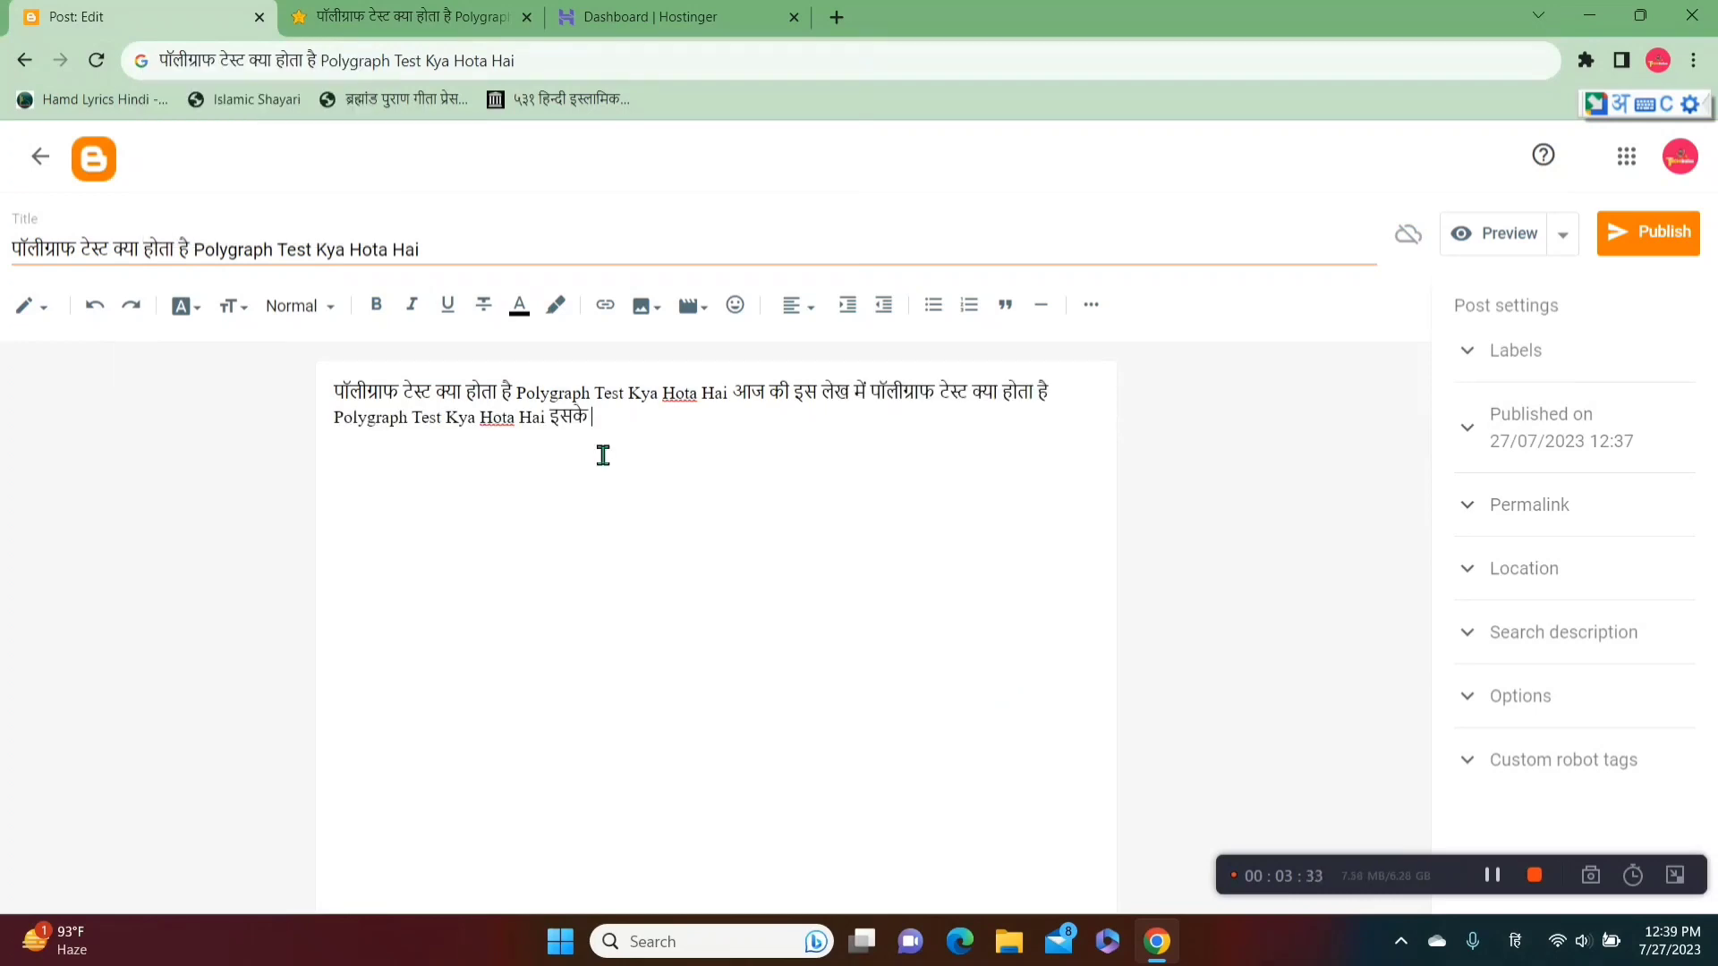
pyautogui.write('baaren men j')
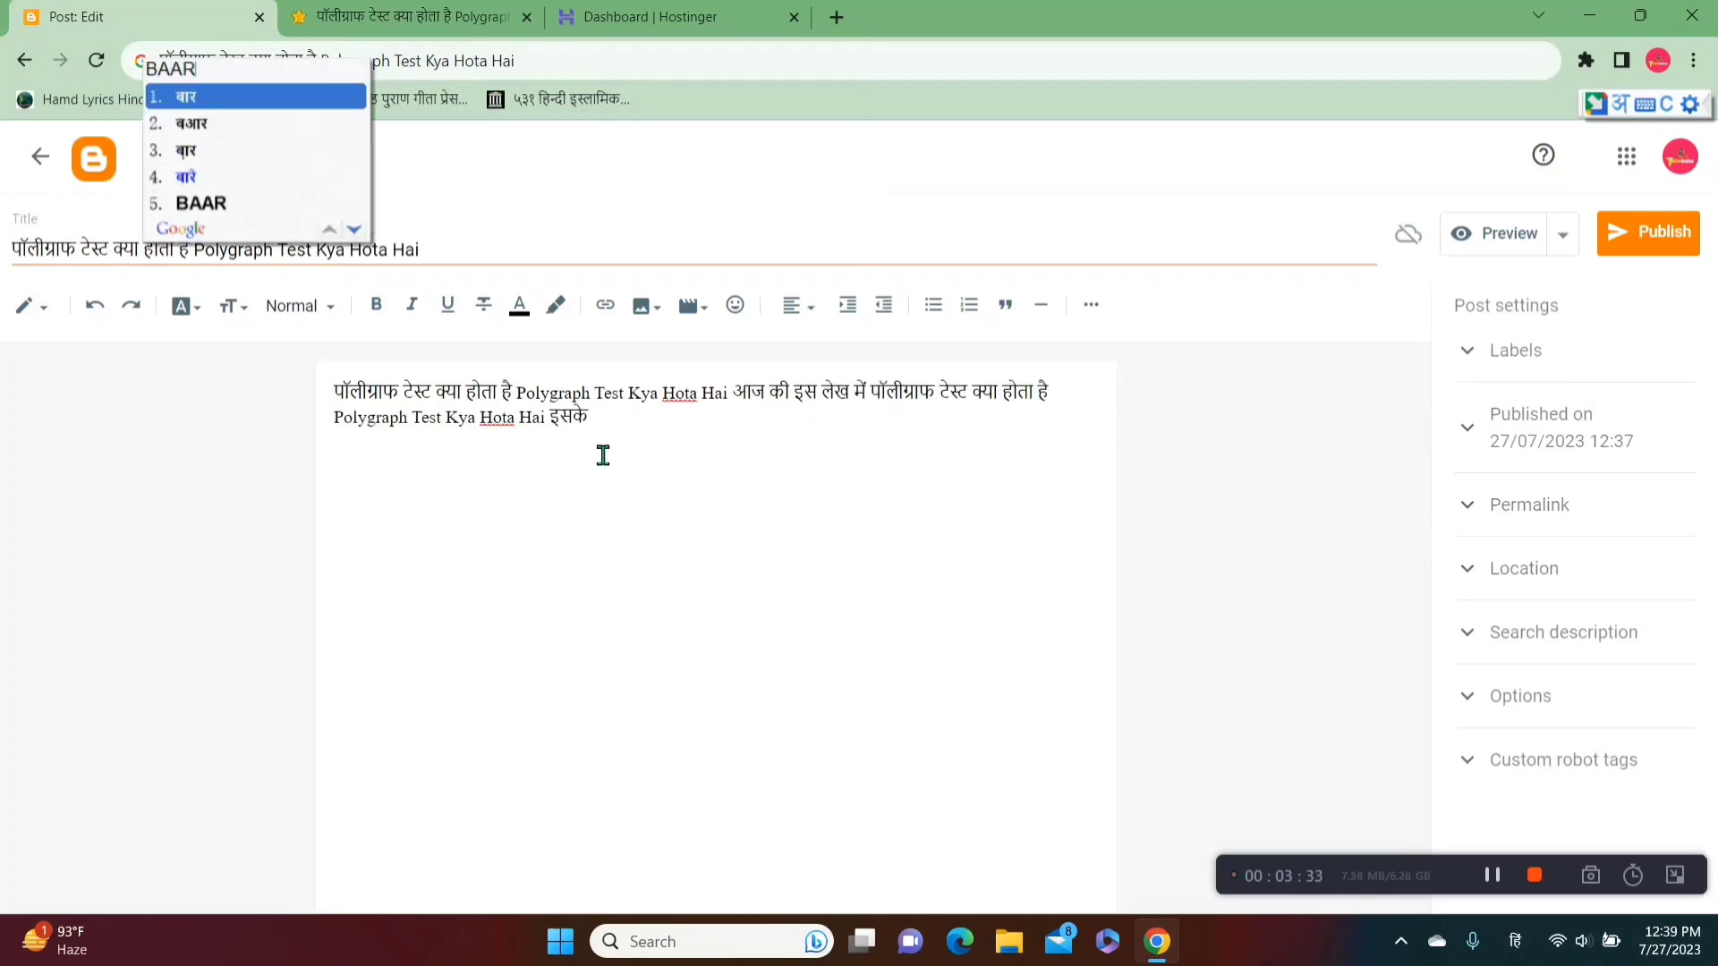
pyautogui.write('ank')
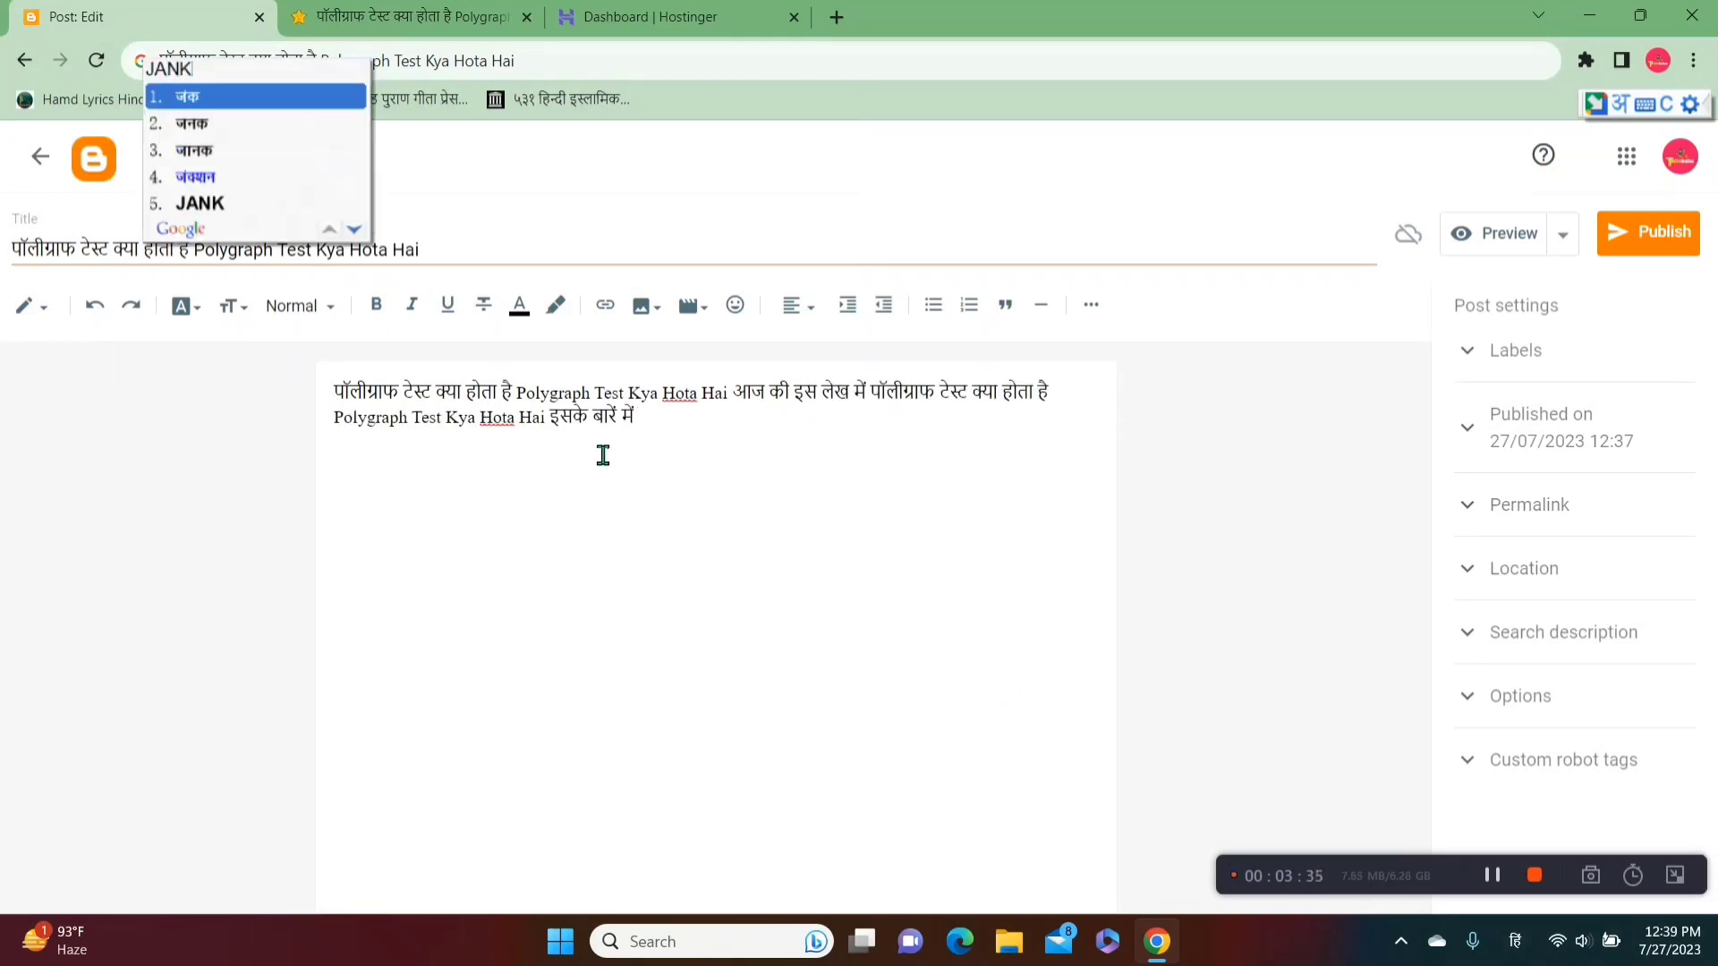
pyautogui.write('ari den rahe ha')
pyautogui.write('i')
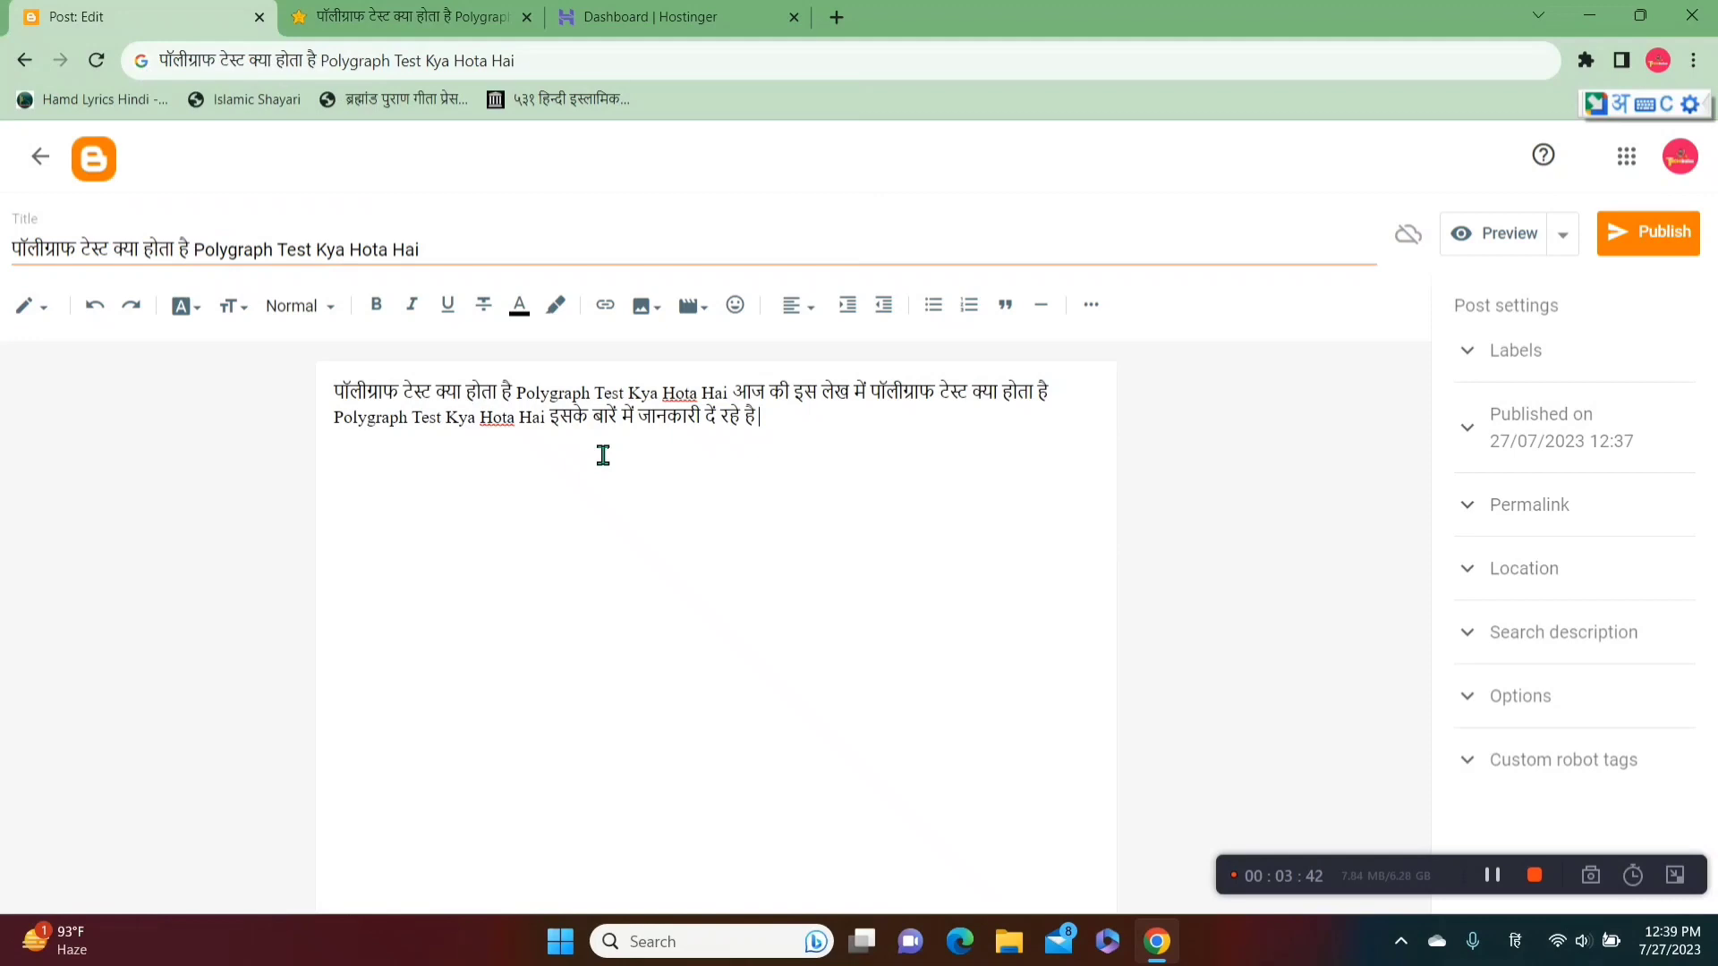
# Step: Dismiss the advertisement on the source article and examine its introduction and first heading
pyautogui.moveTo(802, 467); pyautogui.dragTo(320, 376)
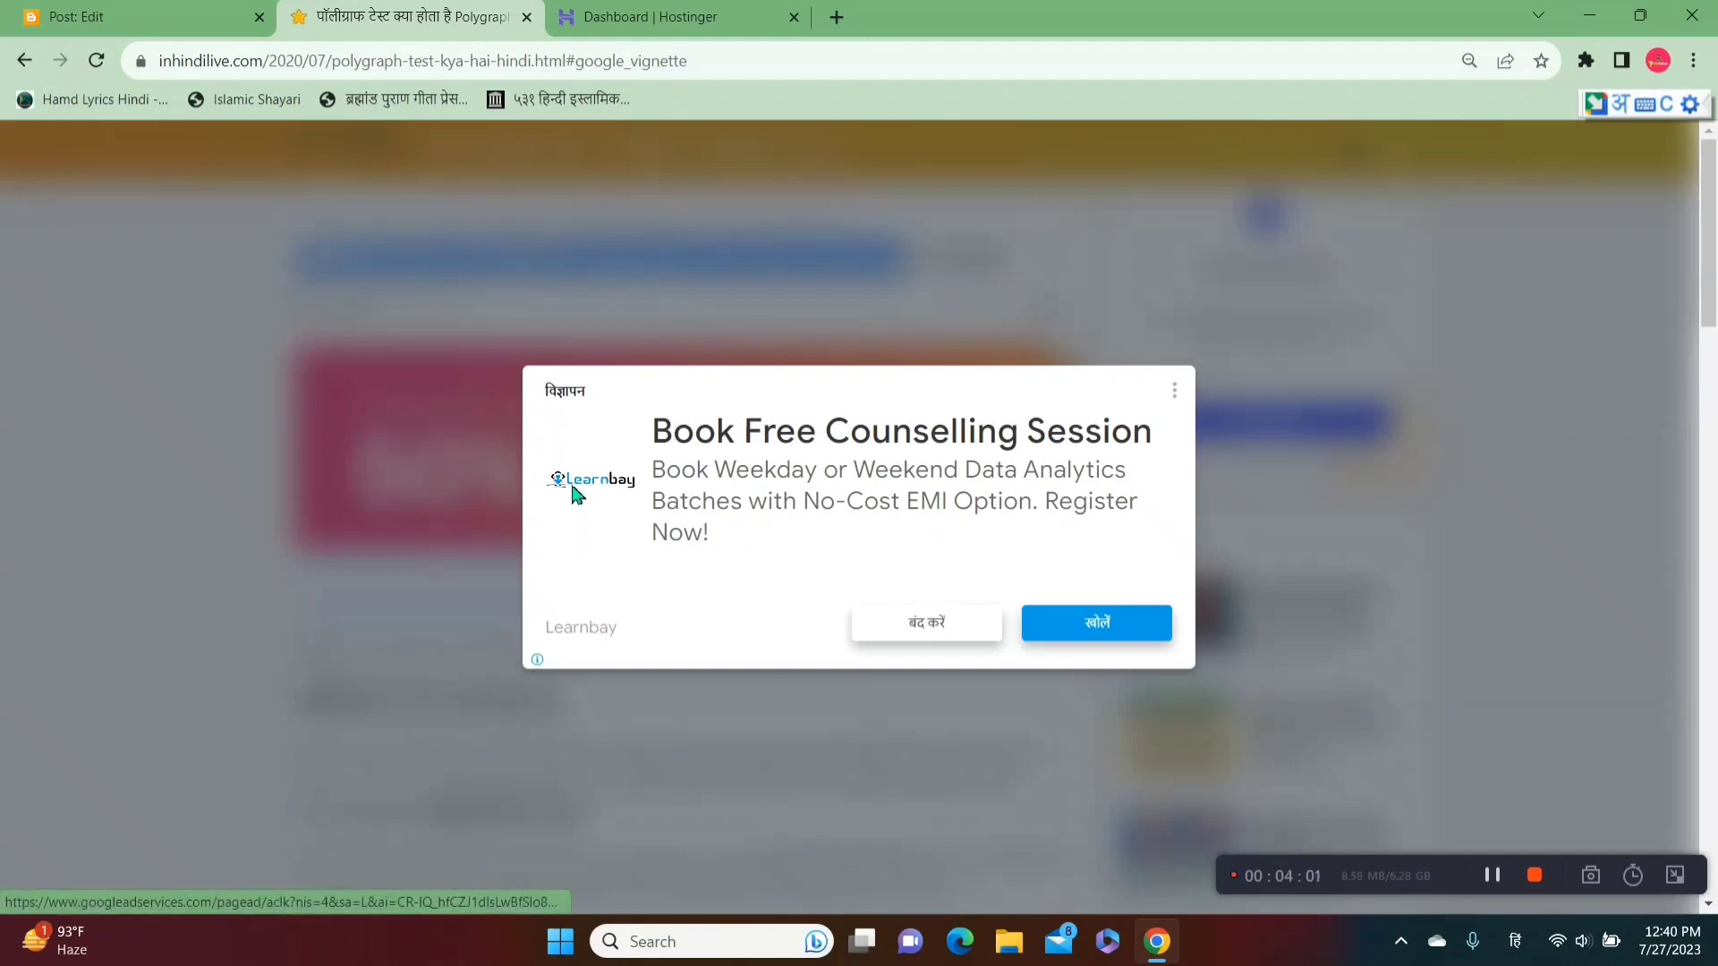
pyautogui.click(926, 622)
pyautogui.scroll(-2, 473, 637)
pyautogui.scroll(-1, 472, 637)
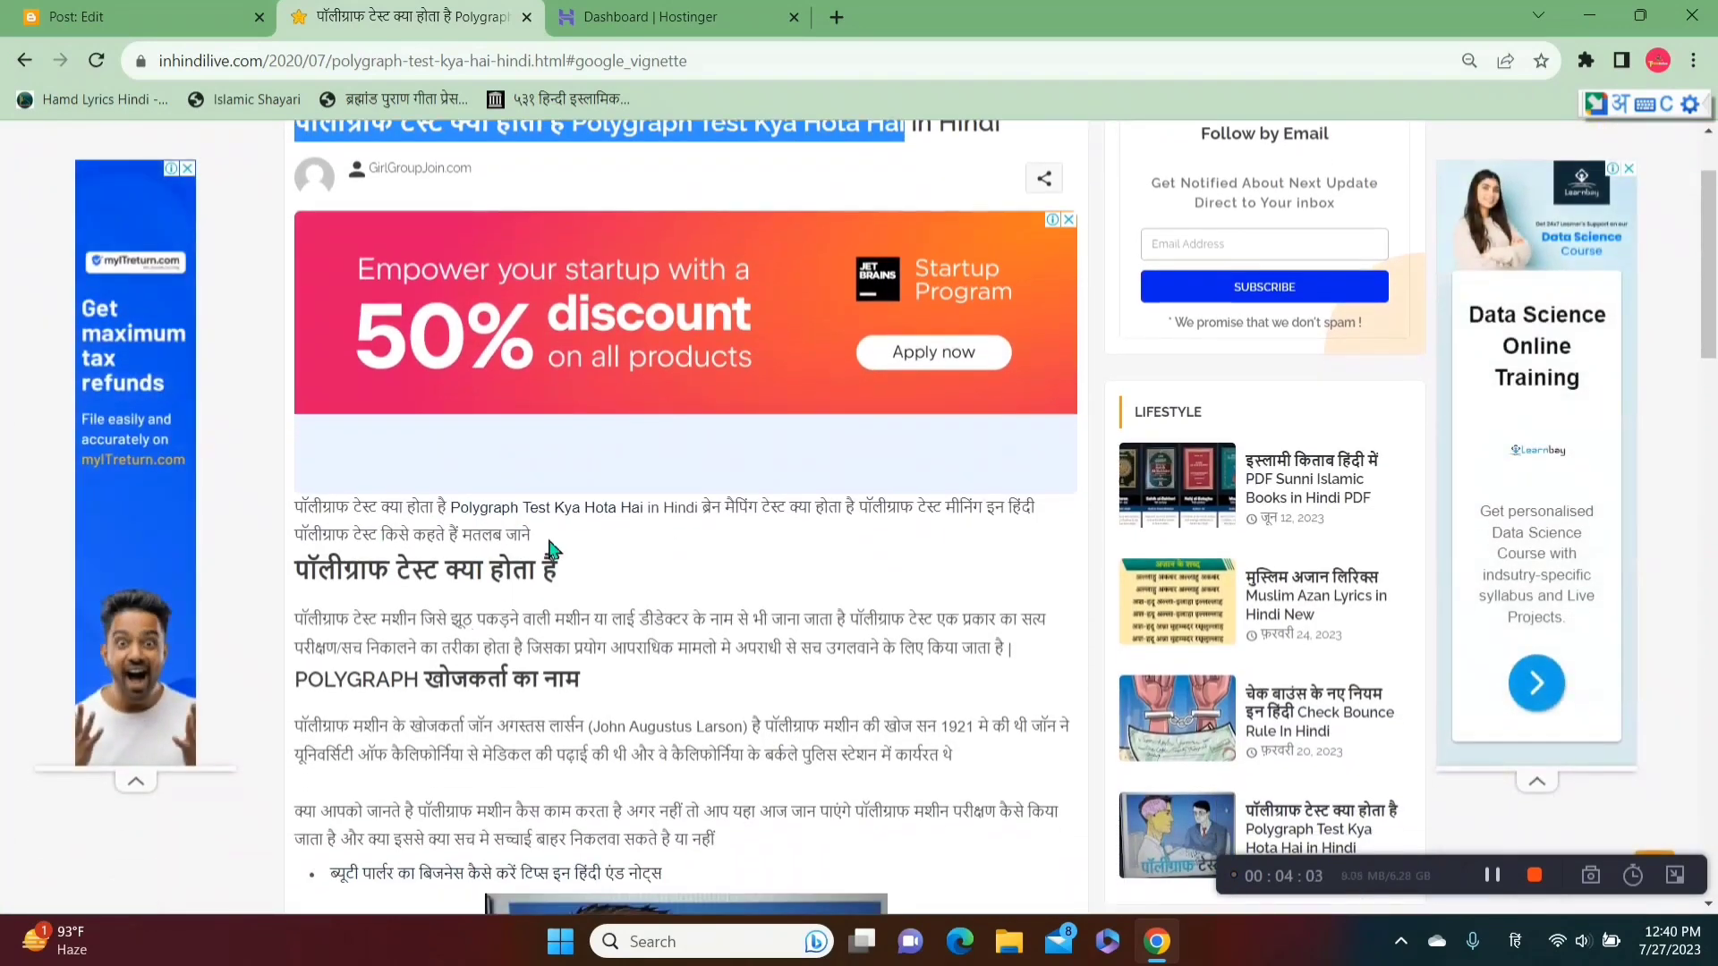
pyautogui.moveTo(296, 511); pyautogui.dragTo(552, 527)
pyautogui.click(553, 528)
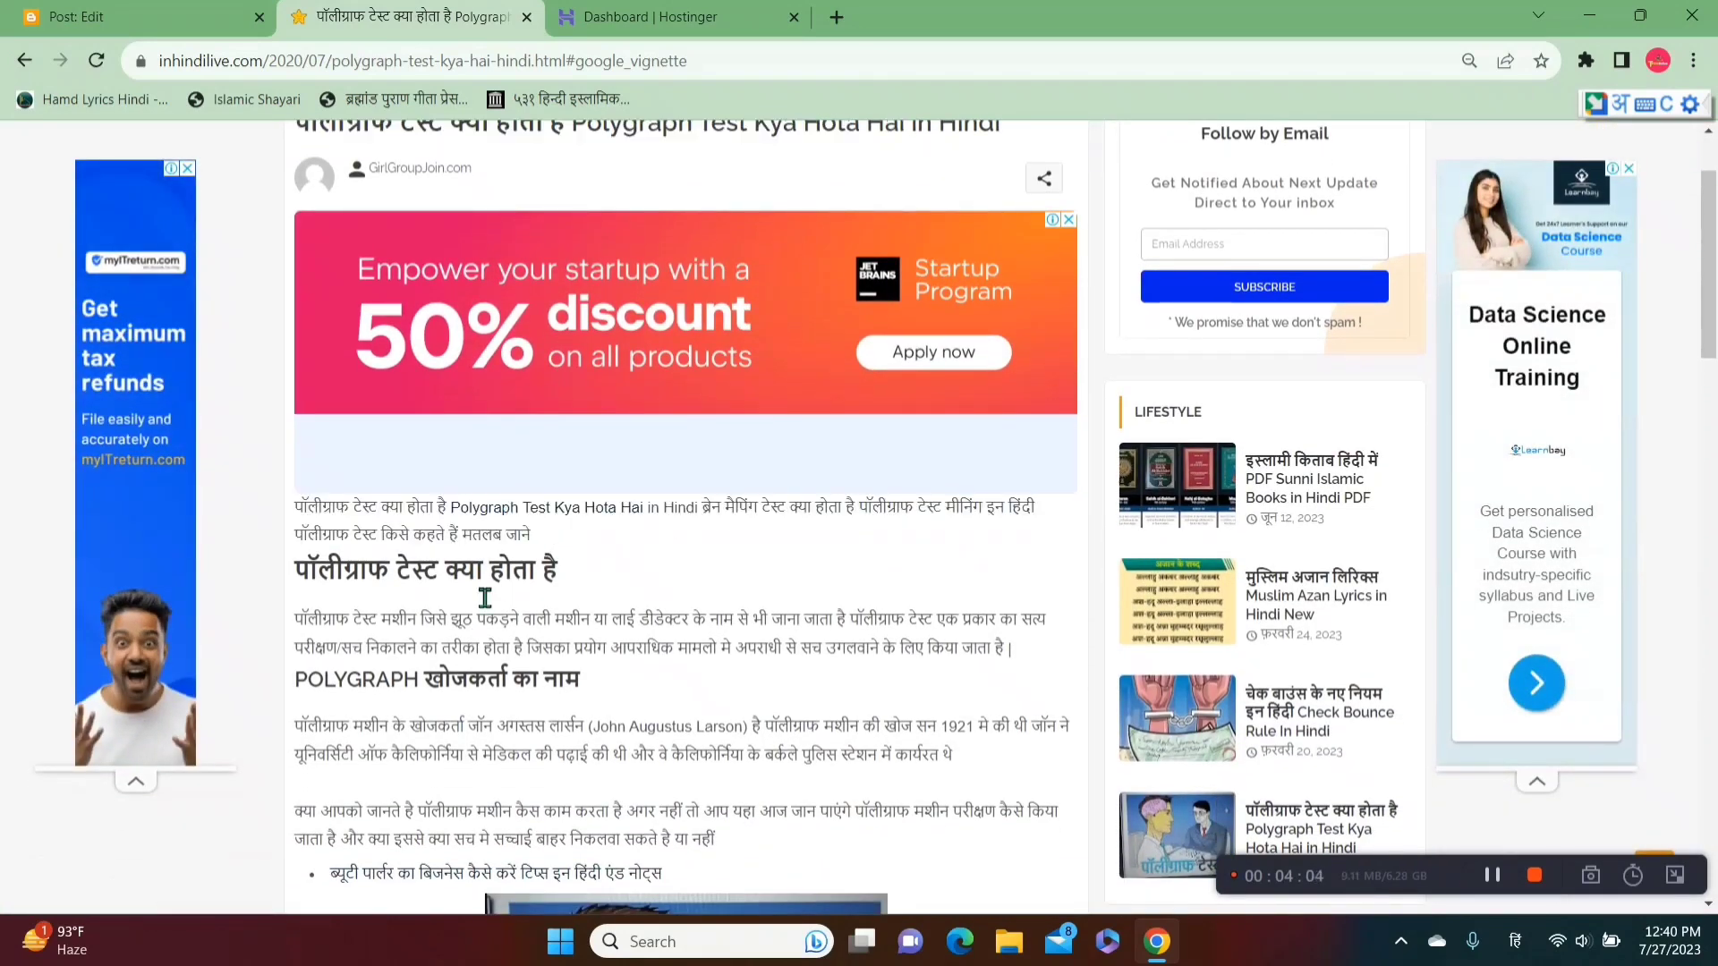
pyautogui.moveTo(288, 567); pyautogui.dragTo(585, 564)
pyautogui.click(586, 564)
pyautogui.scroll(-2, 585, 564)
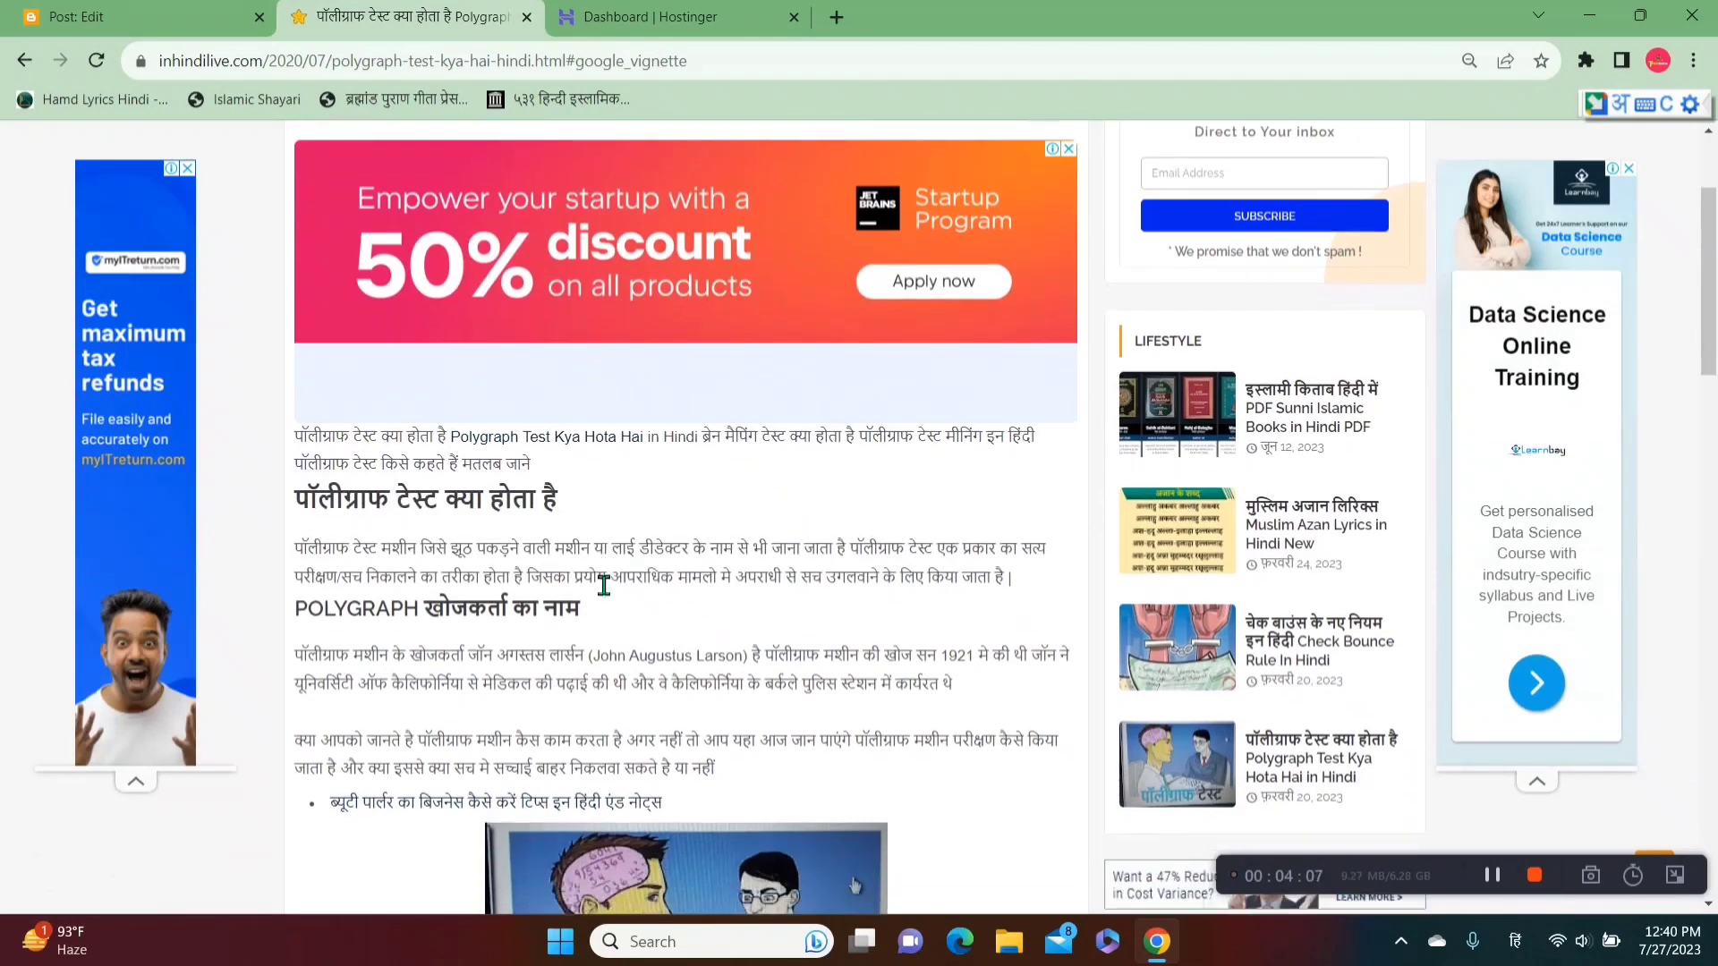
# Step: Copy the article's paragraph beginning "पॉलीग्राफ टेस्ट मशीन" and paste it as plain text below the post's introduction
pyautogui.tripleClick(1022, 557)
pyautogui.hotkey('ctrl', 'c')
pyautogui.click(108, 13)
pyautogui.click(556, 66)
pyautogui.hotkey('ctrl', 'v')
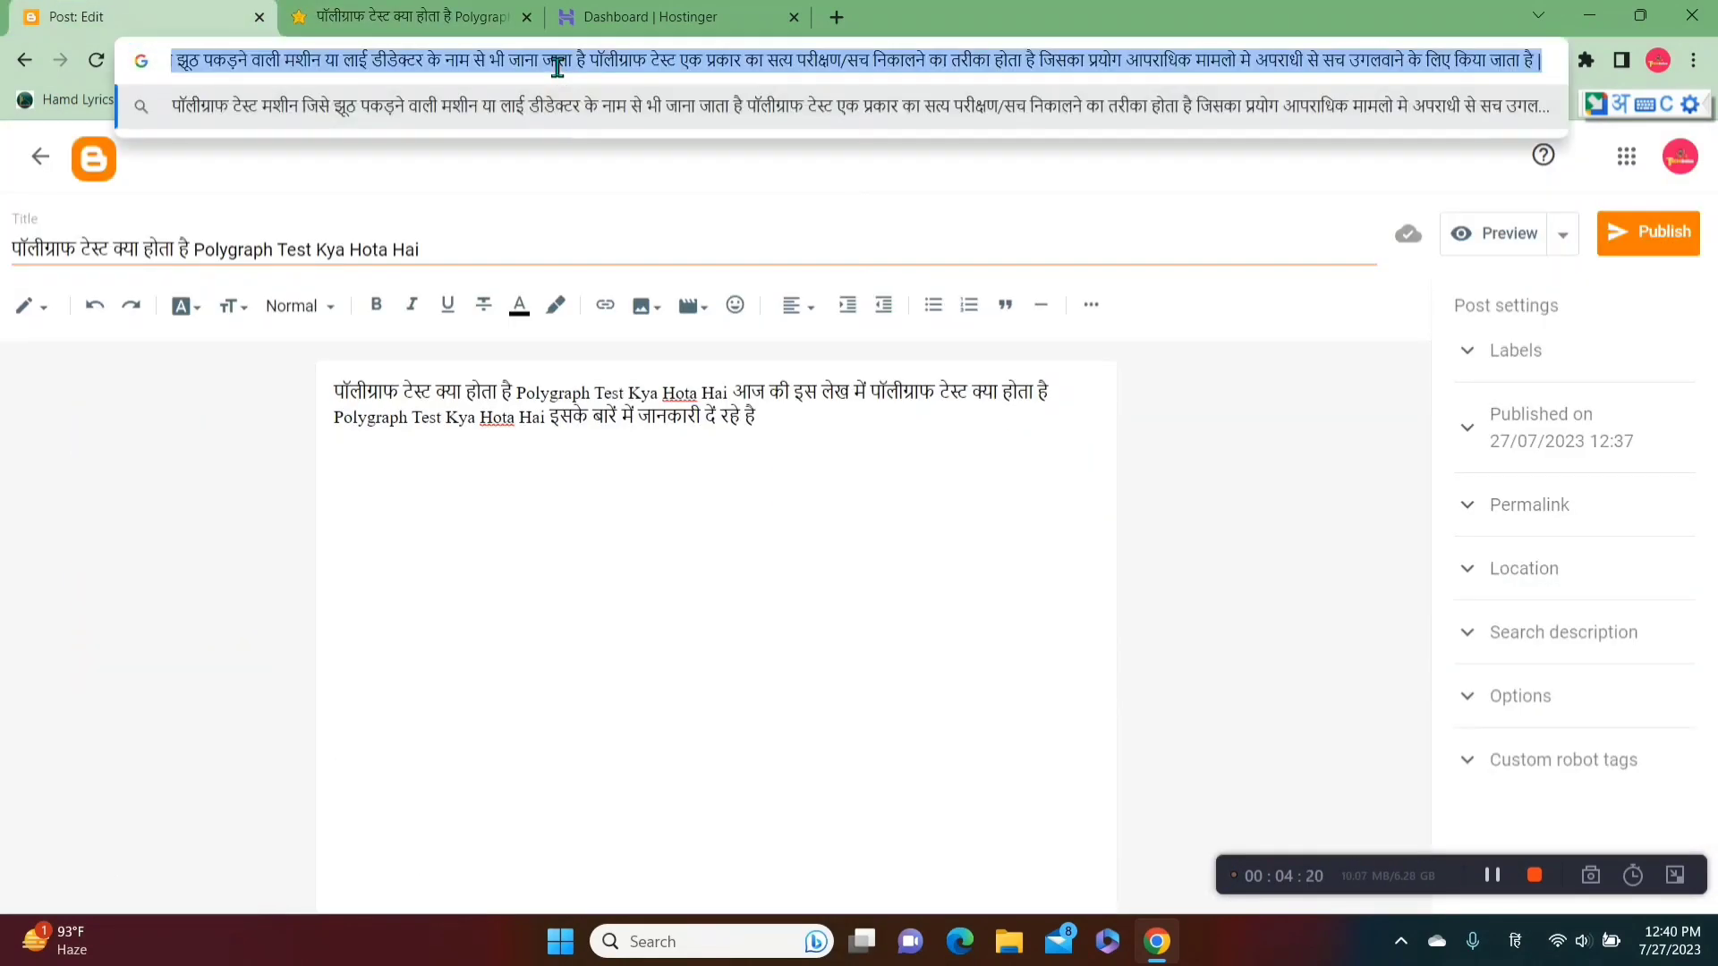
pyautogui.click(812, 446)
pyautogui.write('पॉलीग्राफ टेस्ट मशीन जिसे झूठ पकड़ने वाली मशीन या लाई डीडेक्टर के नाम से भी जाना जाता है पॉलीग्राफ टेस्ट एक प्रकार का सत्य परीक्षण/सच निकालने का तरीका होता है जिसका प्रयोग आपराधिक मामलो मे अपराधी से सच उगलवाने के लिए किया जाता है')
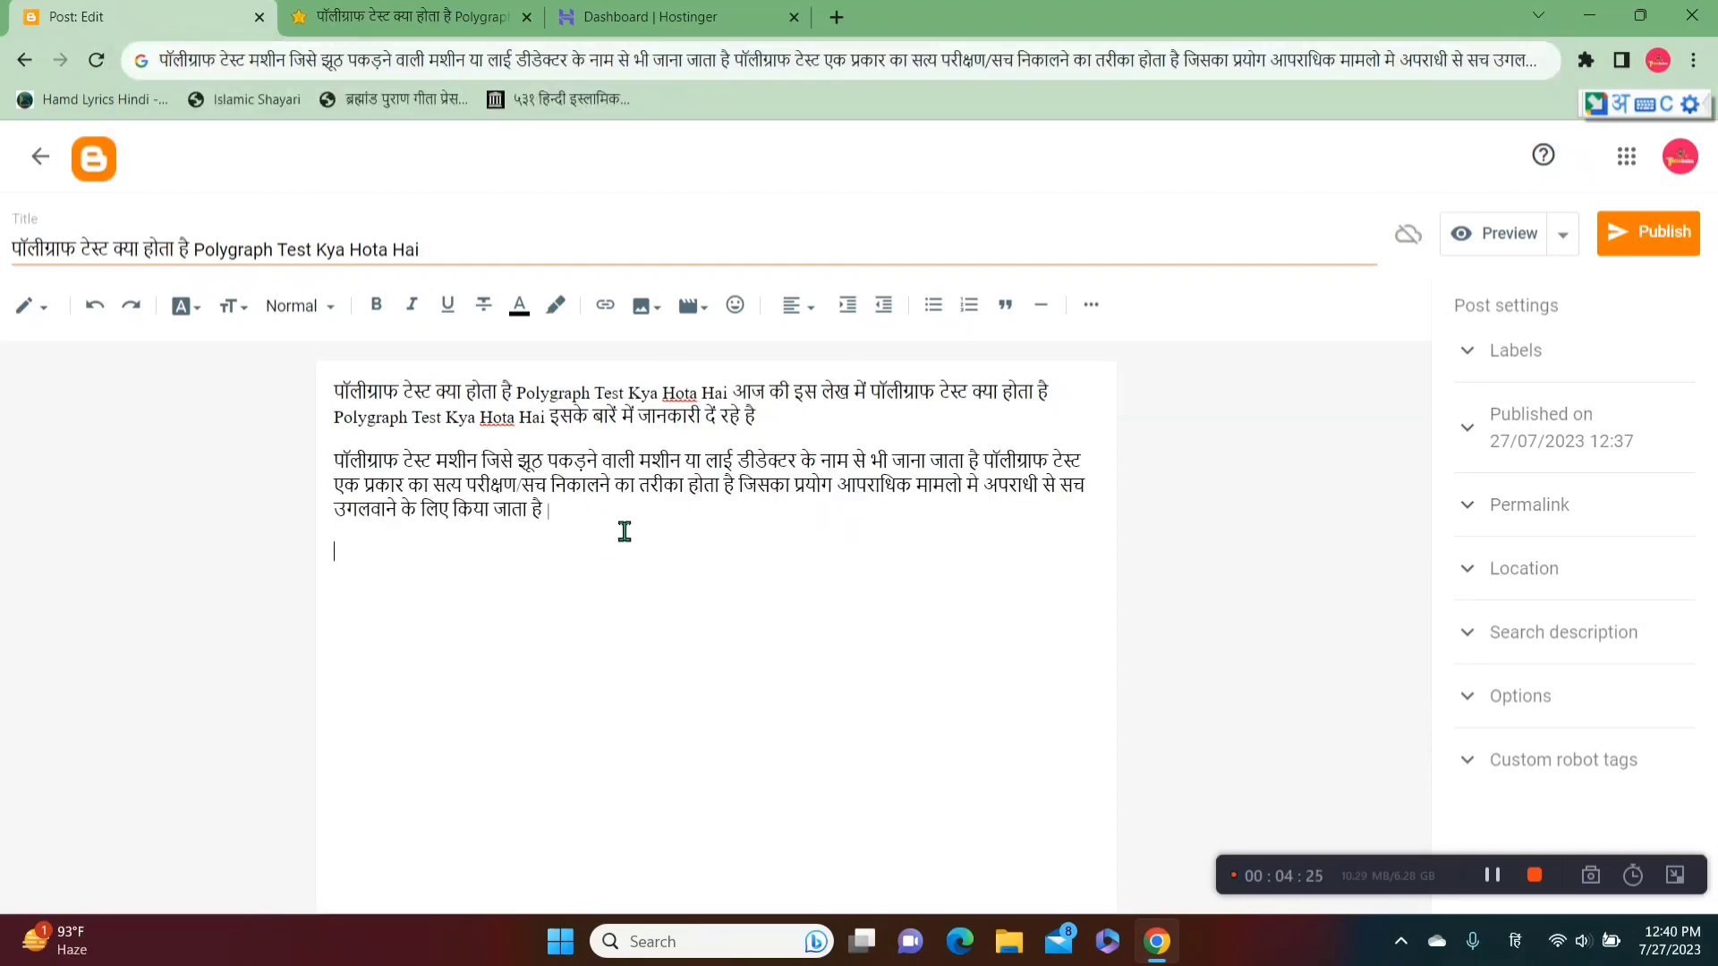
pyautogui.press('Return')
# Step: Copy the article's heading "पॉलीग्राफ टेस्ट क्या होता है" as plain text onto its own line below the post's second paragraph
pyautogui.click(403, 17)
pyautogui.click(508, 658)
pyautogui.moveTo(594, 497); pyautogui.dragTo(298, 495)
pyautogui.hotkey('ctrl', 'c')
pyautogui.click(560, 61)
pyautogui.hotkey('ctrl', 'v')
pyautogui.hotkey('ctrl', 'a')
pyautogui.hotkey('ctrl', 'c')
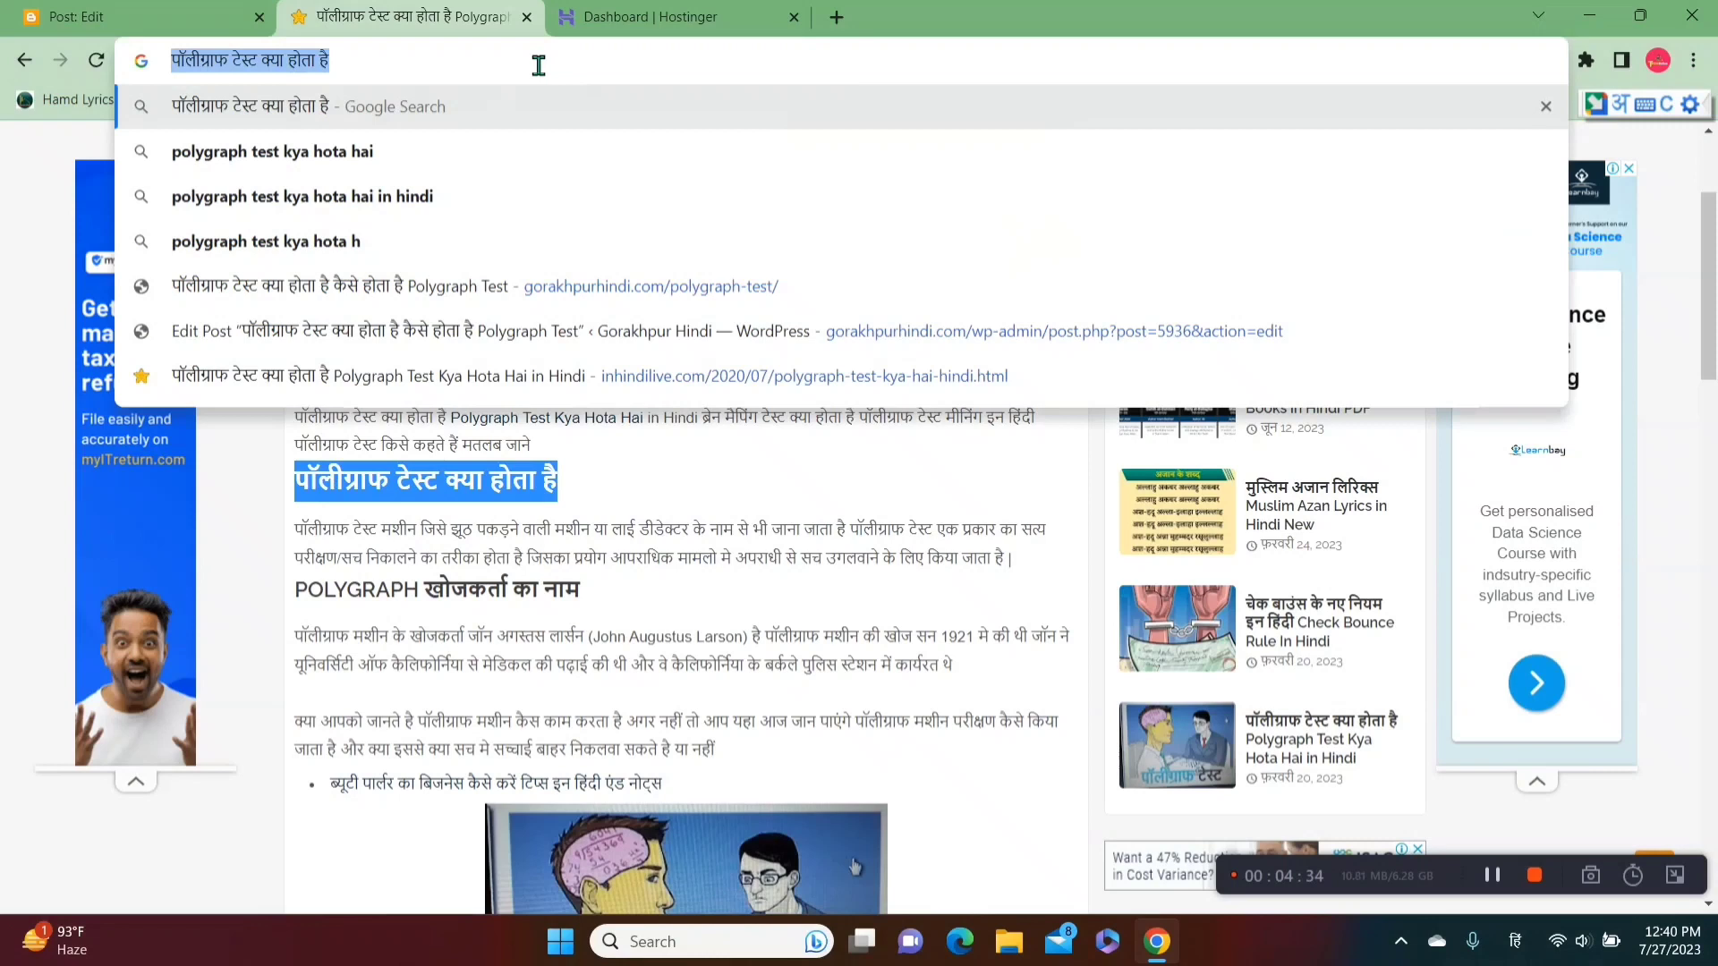
pyautogui.click(173, 15)
pyautogui.hotkey('ctrl', 'v')
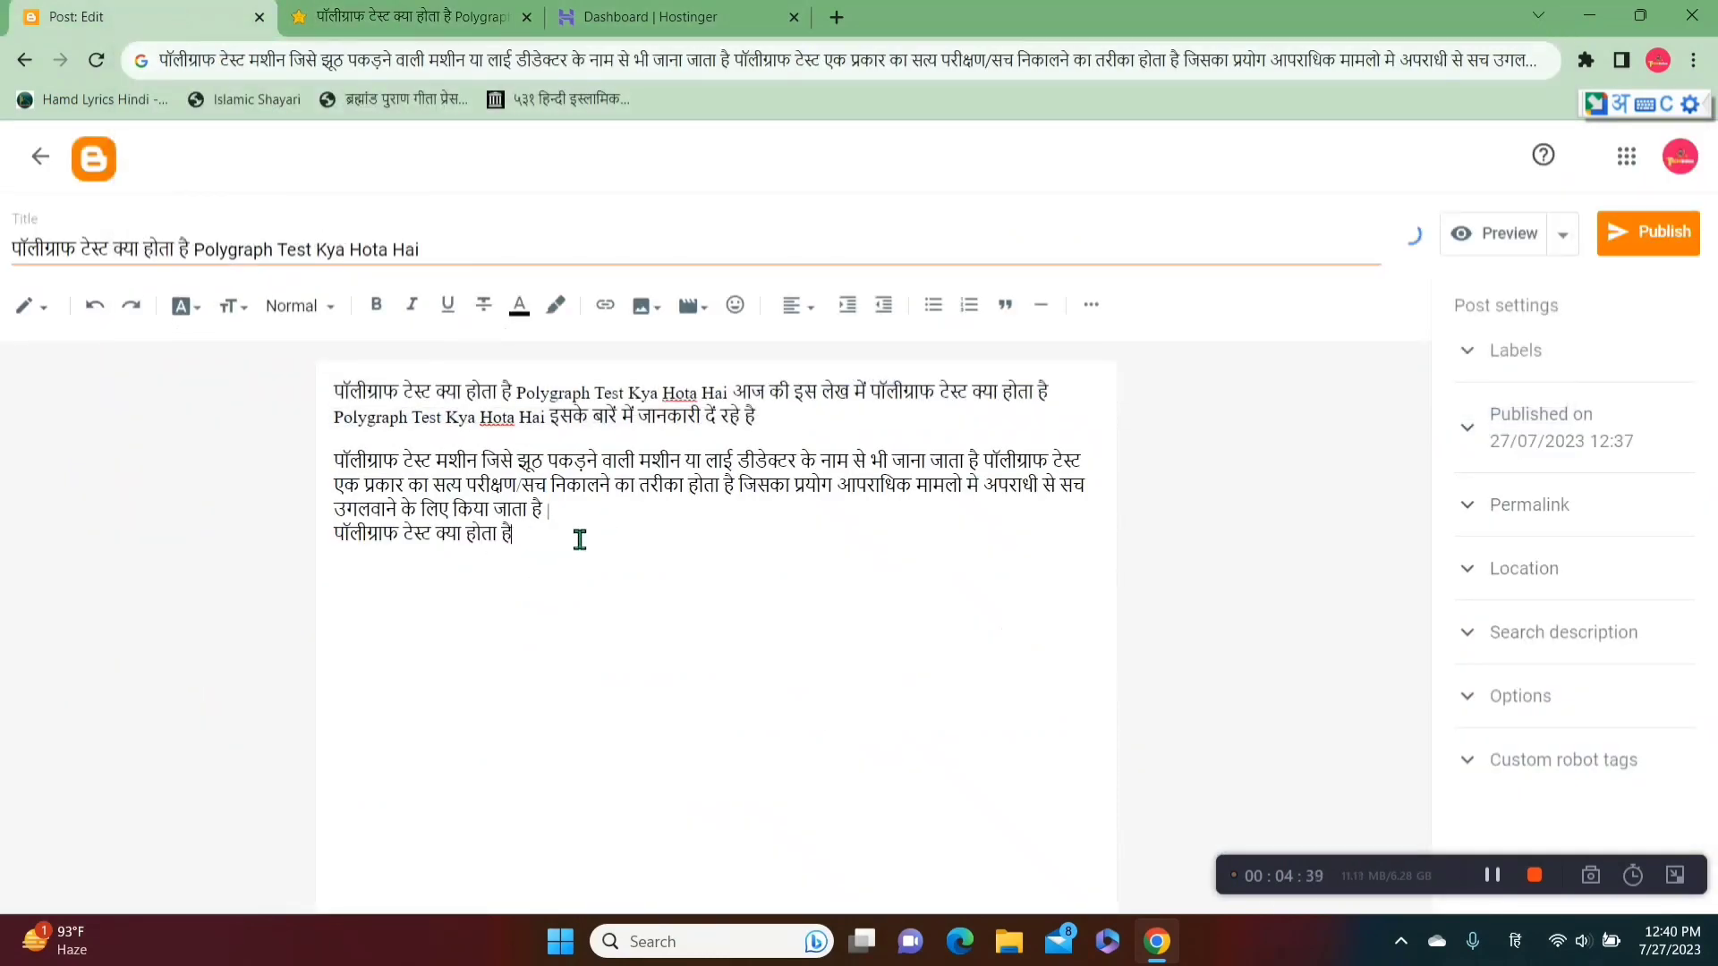
pyautogui.press('Return')
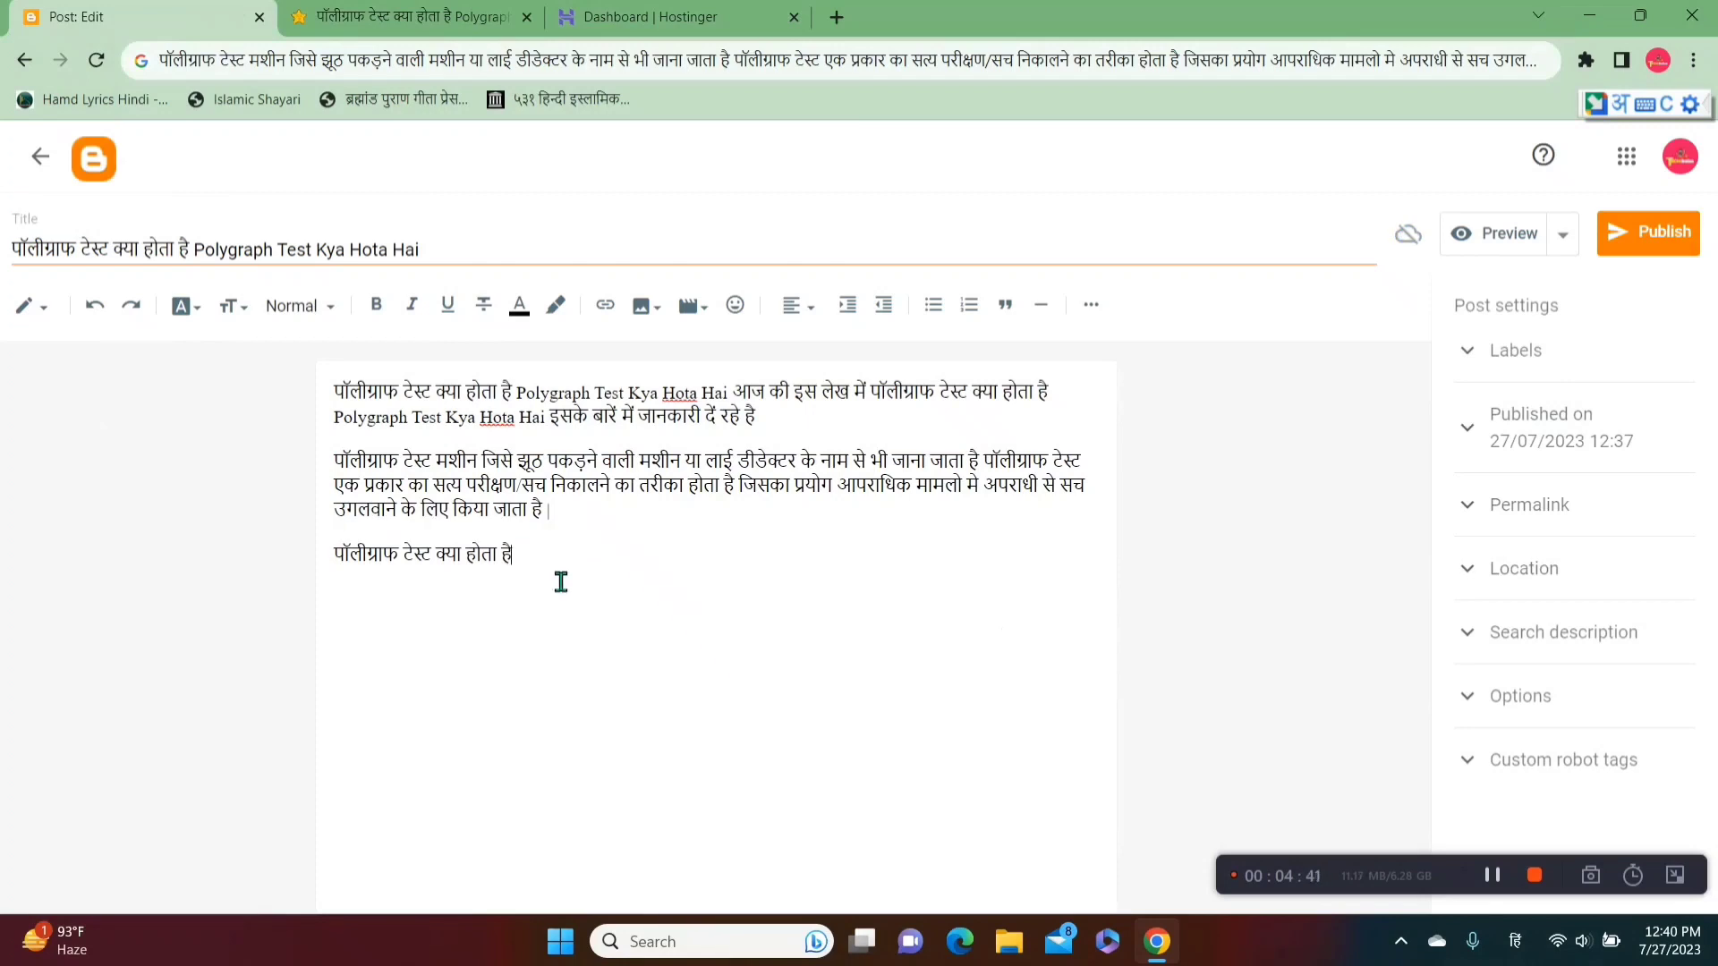
# Step: Format the line "पॉलीग्राफ टेस्ट क्या होता है" as Heading and start a new paragraph below it
pyautogui.moveTo(561, 582); pyautogui.dragTo(355, 570)
pyautogui.click(439, 560)
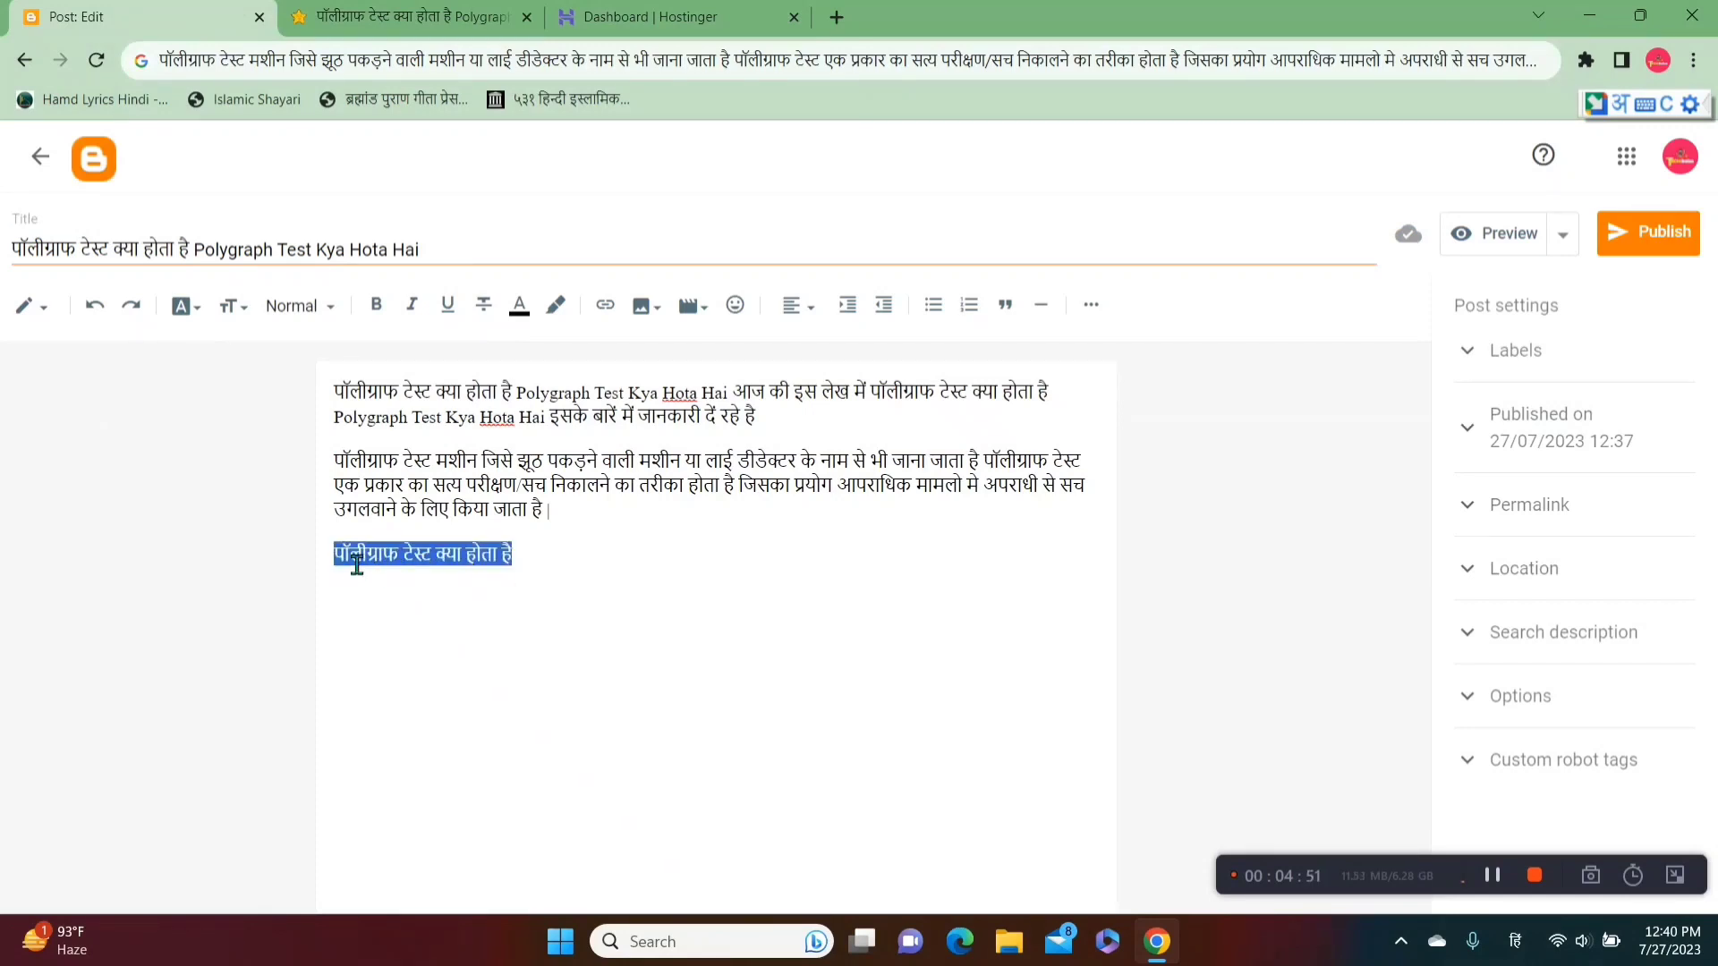
pyautogui.click(332, 310)
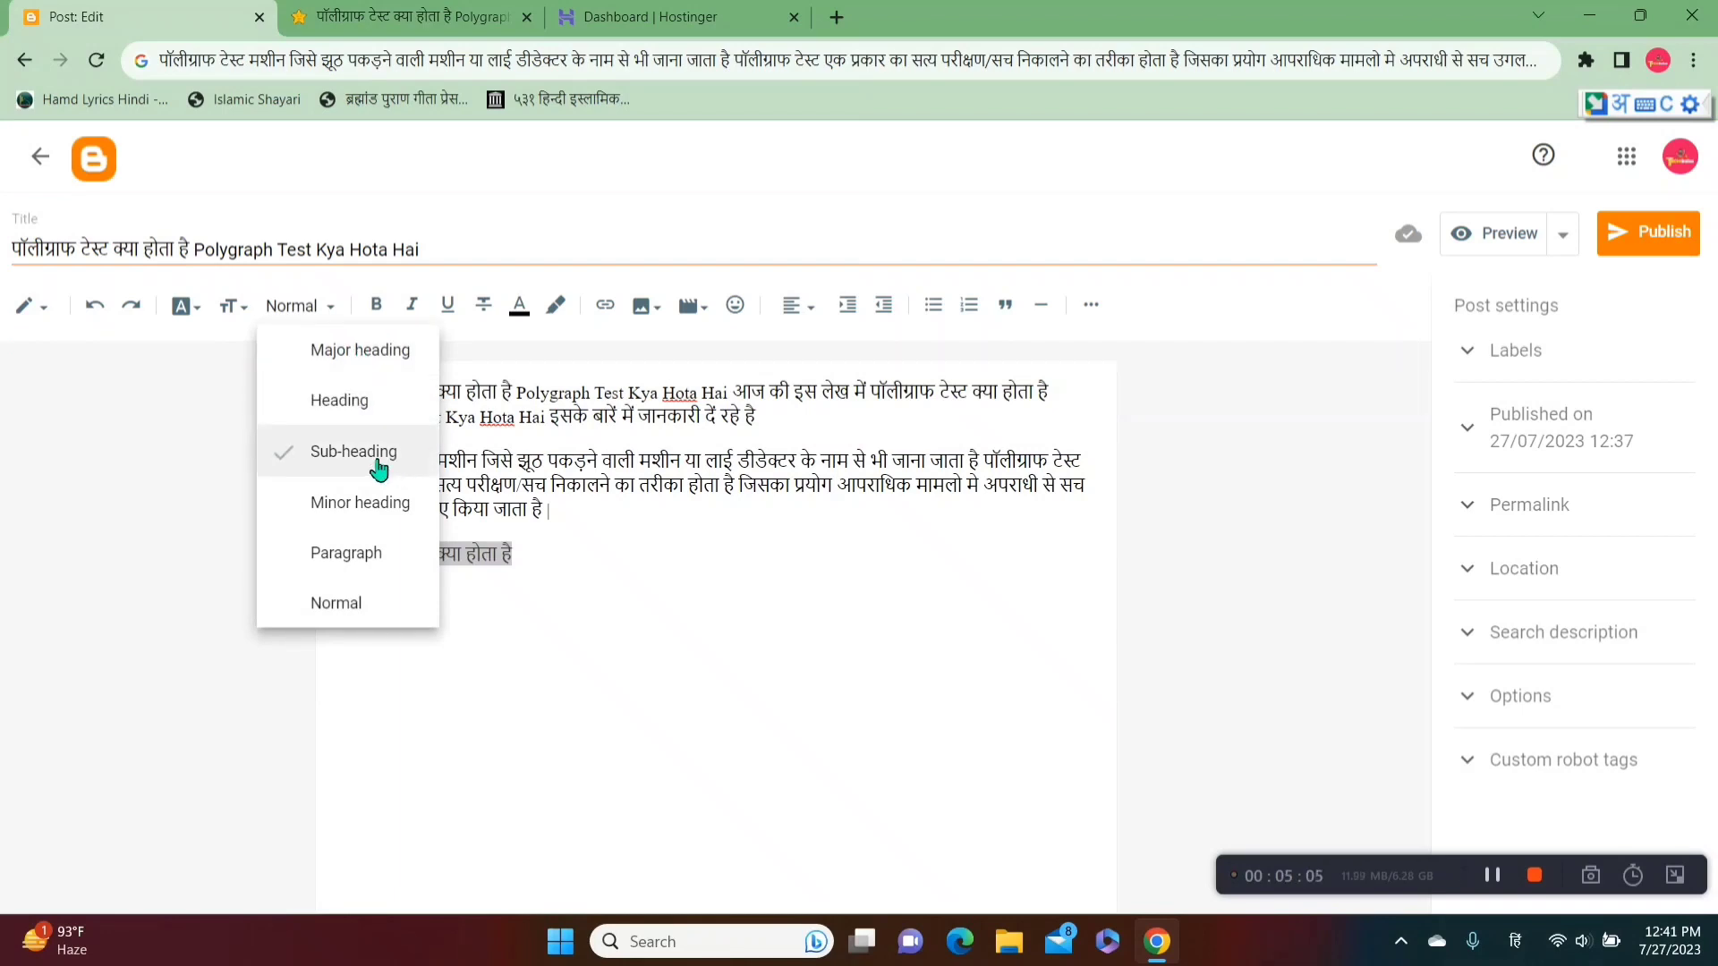
pyautogui.click(333, 412)
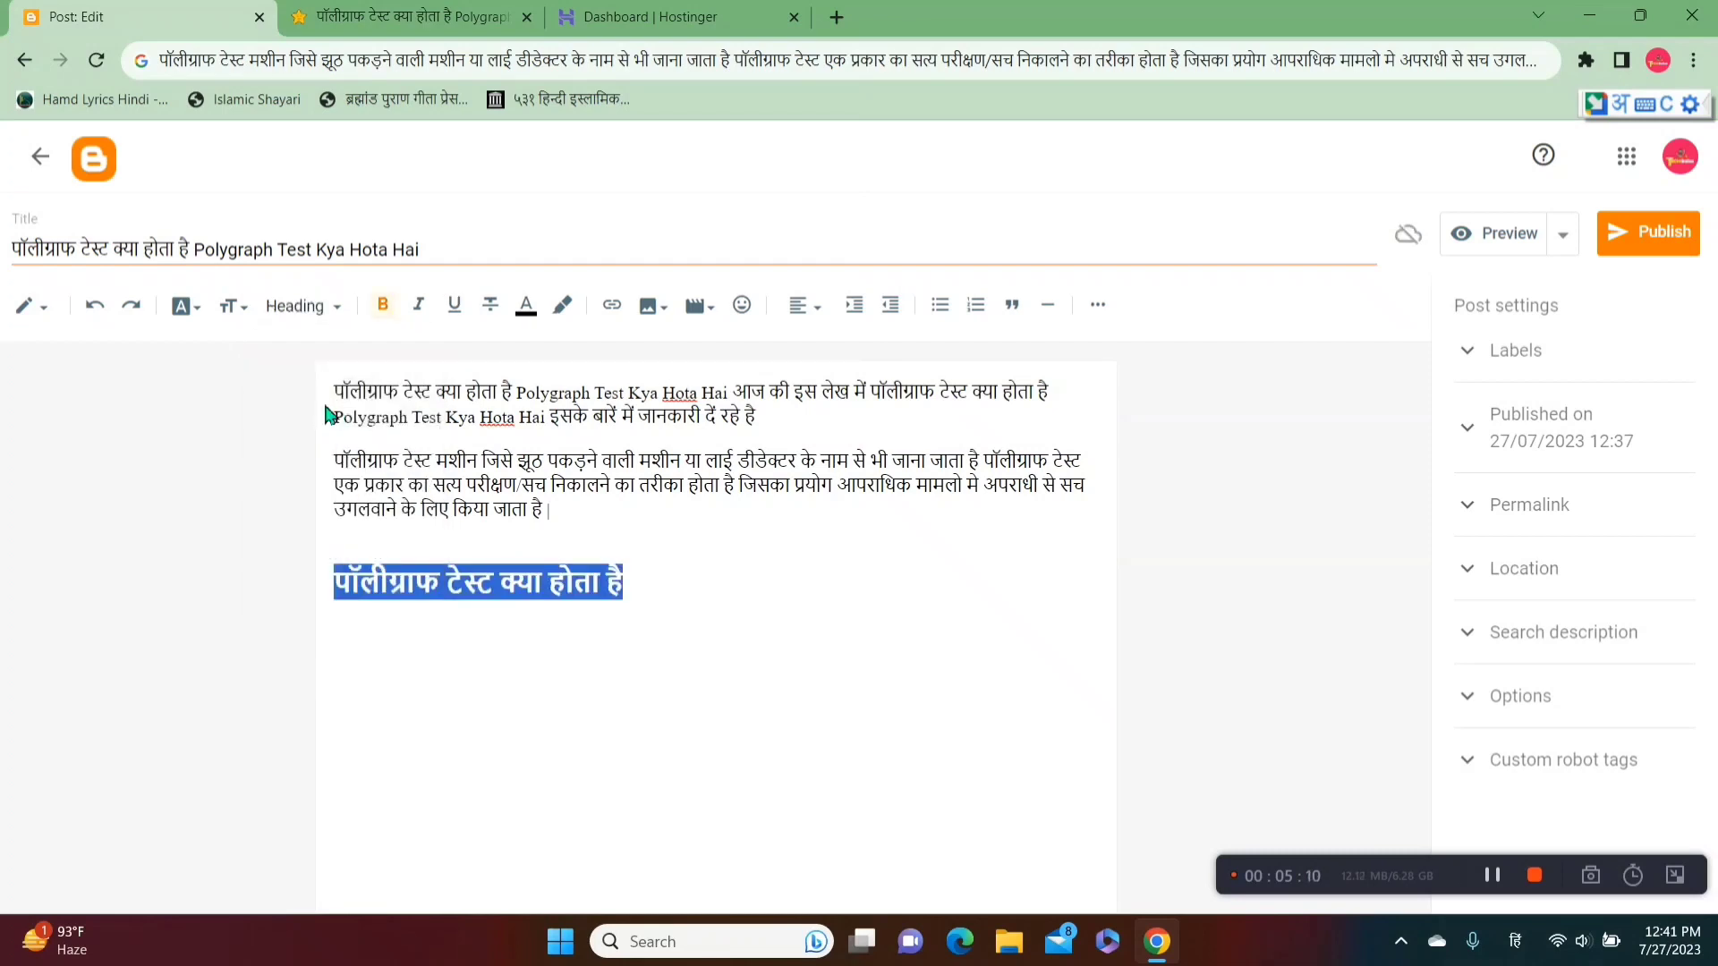
pyautogui.click(723, 614)
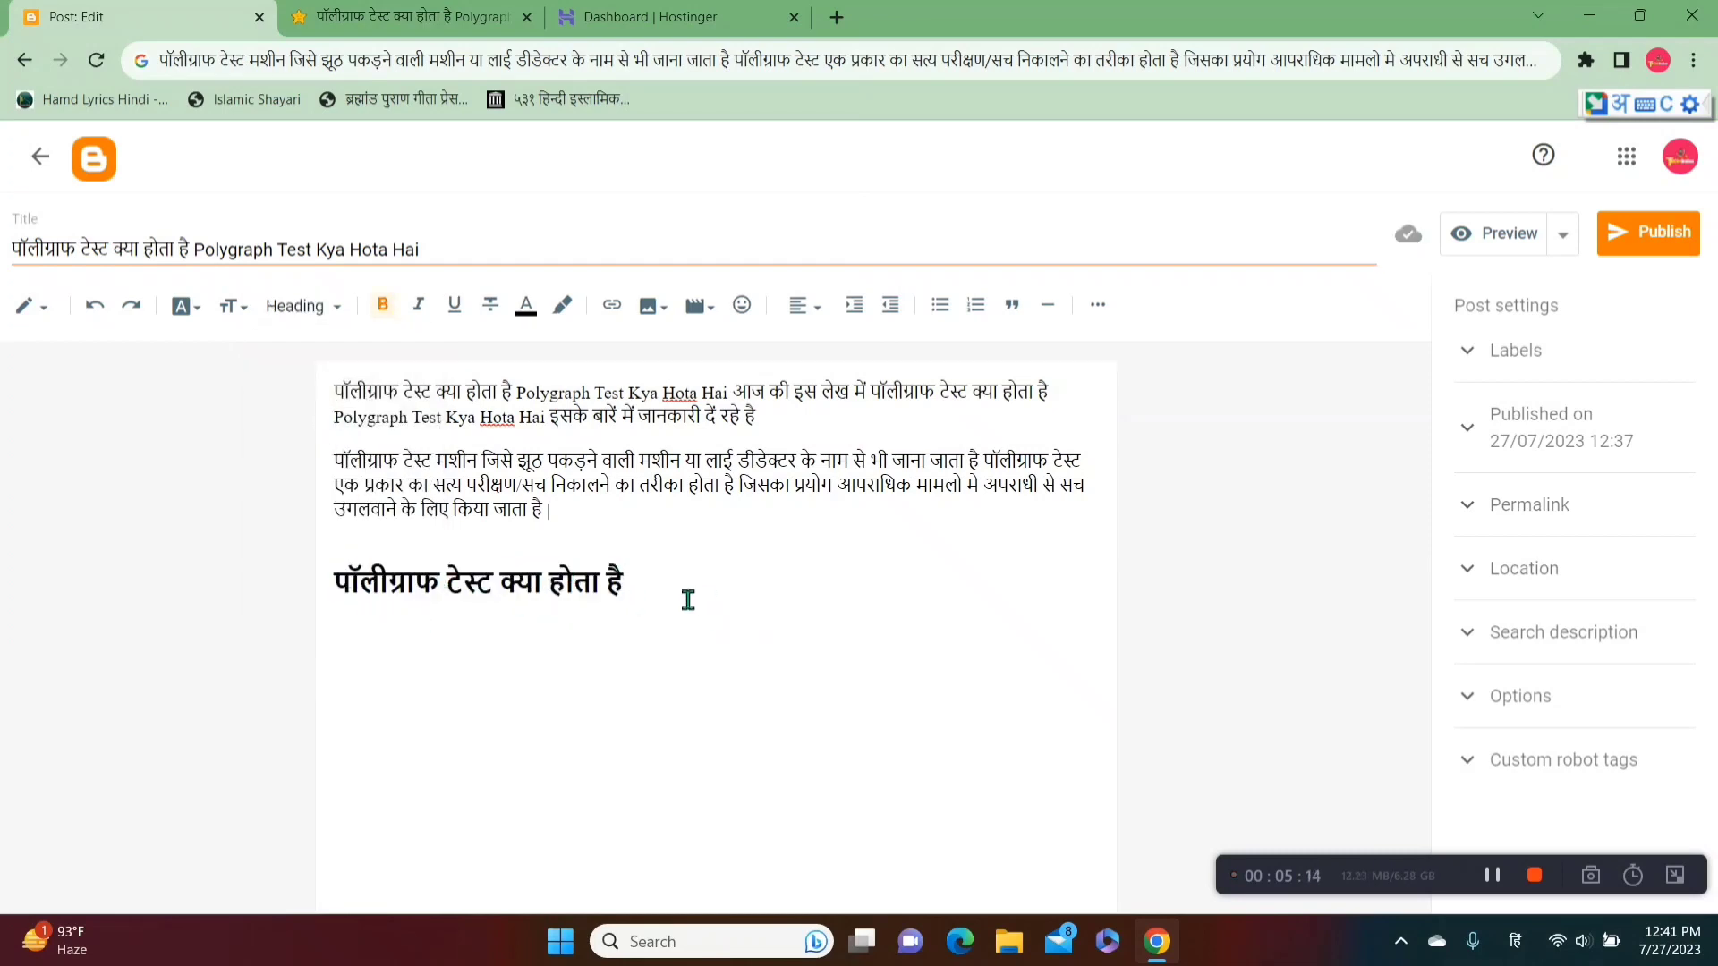
pyautogui.press('Return')
# Step: Enter the placeholder text "अहहाह हाहाह हाहाह हाहा" under the heading
pyautogui.write('ahahah')
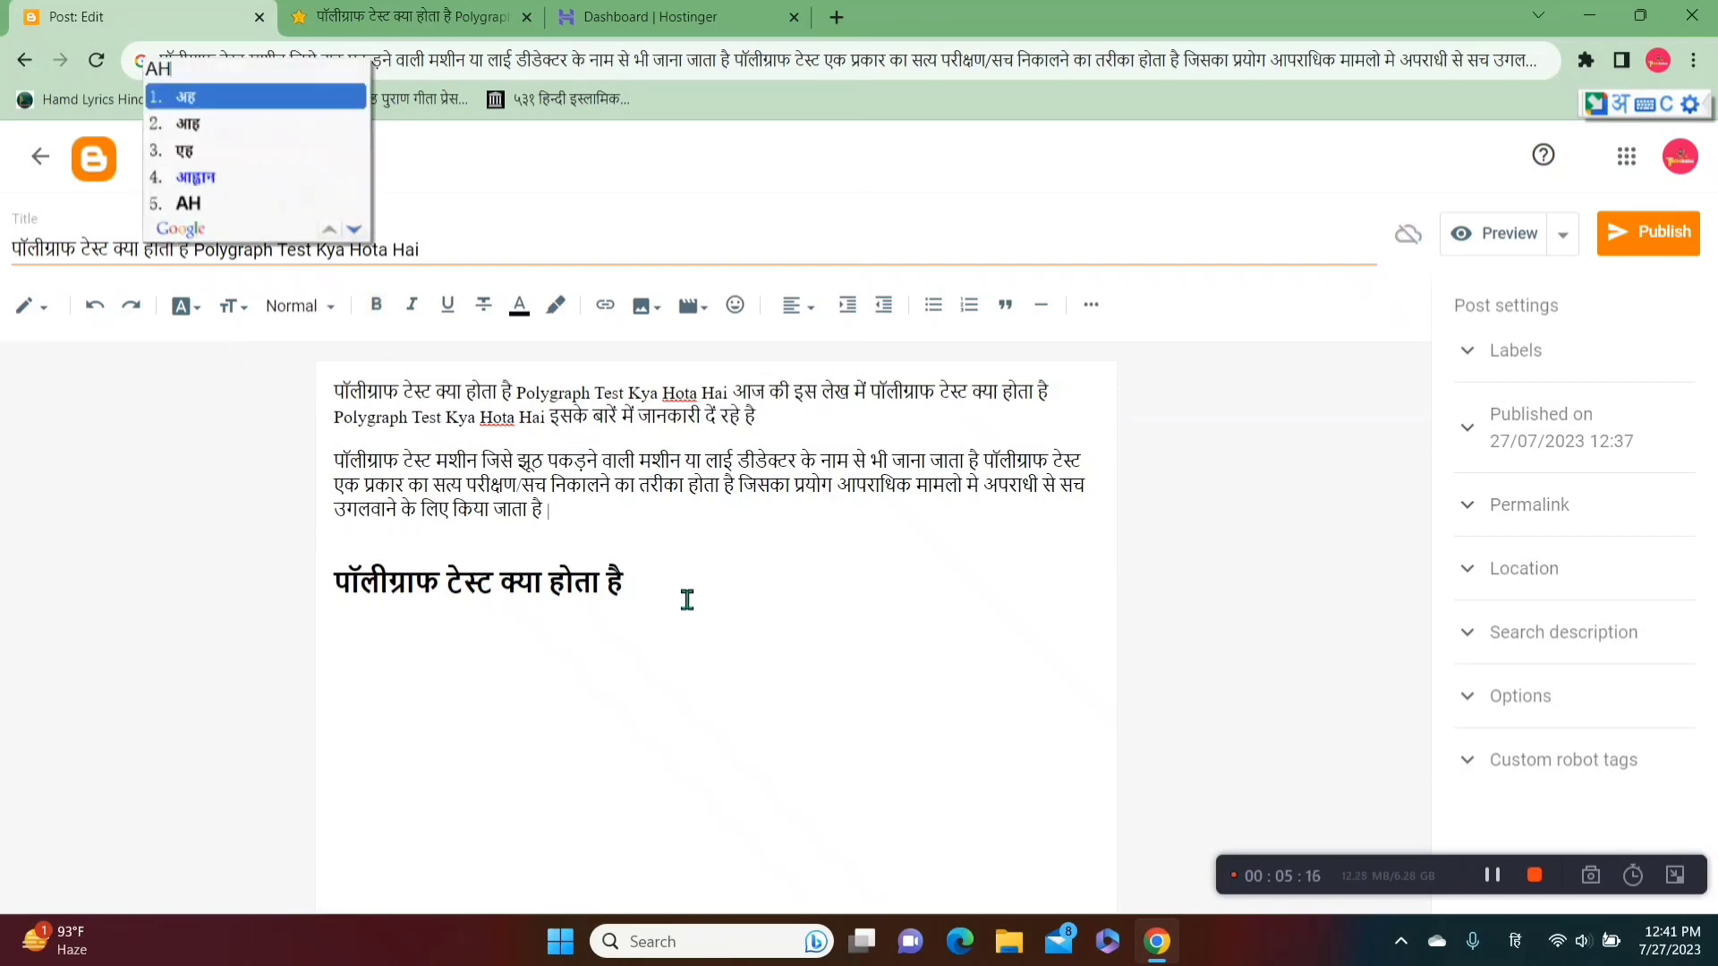
pyautogui.press('space')
pyautogui.write('hahah hahah ')
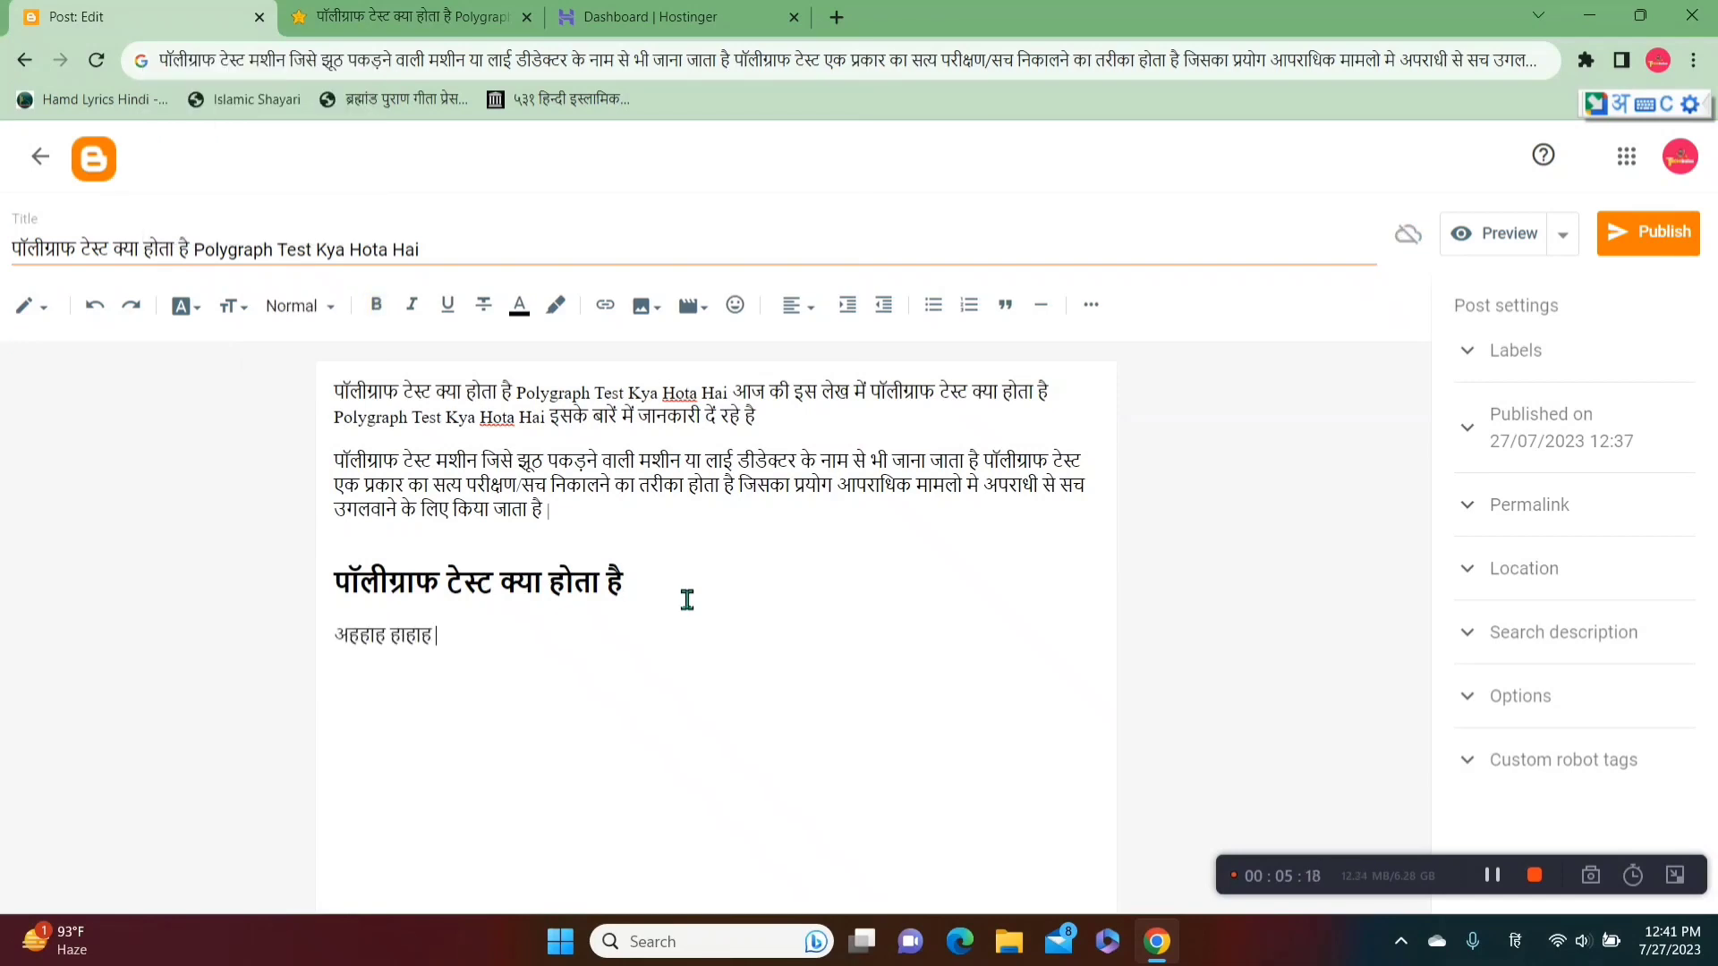
pyautogui.write('haha')
# Step: Fill the paragraph under the post's heading with the article's "पॉलीग्राफ टेस्ट मशीन" paragraph as plain text, replacing any text there
pyautogui.click(402, 16)
pyautogui.moveTo(304, 533); pyautogui.dragTo(1013, 556)
pyautogui.hotkey('ctrl', 'c')
pyautogui.click(702, 75)
pyautogui.hotkey('ctrl', 'v')
pyautogui.hotkey('ctrl', 'a')
pyautogui.click(164, 12)
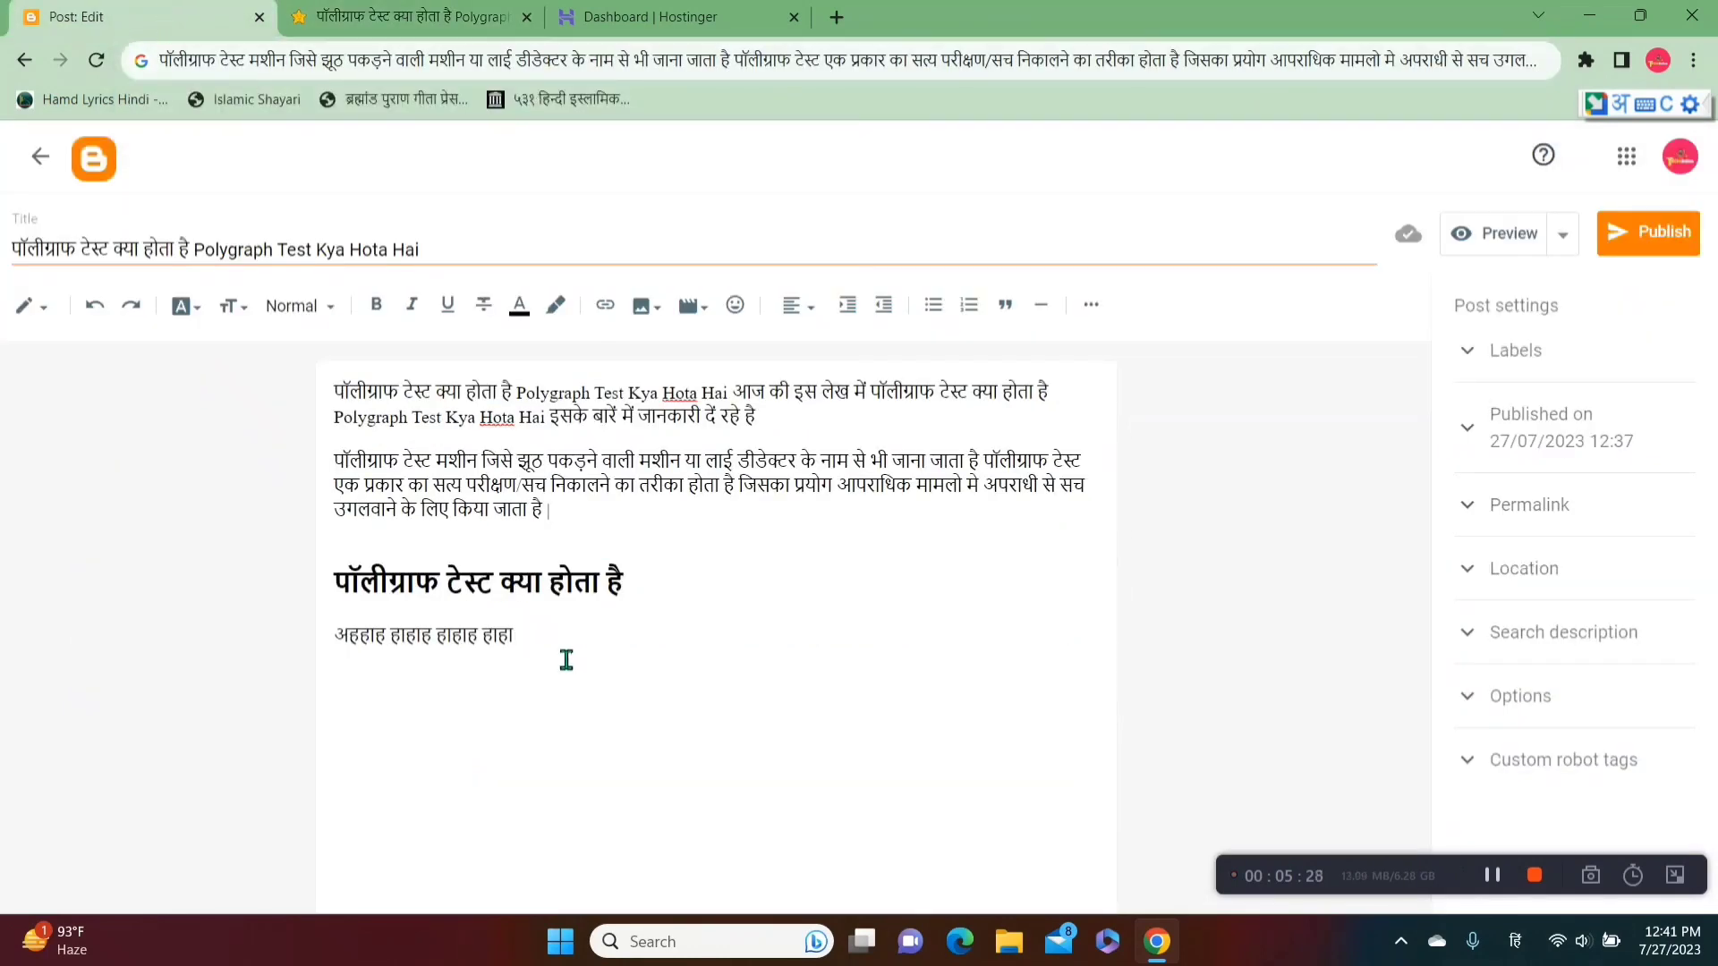
pyautogui.hotkey('ctrl', 'shift', 'Left')
pyautogui.hotkey('ctrl', 'shift', 'Left')
pyautogui.hotkey('ctrl', 'shift', 'Left')
pyautogui.hotkey('ctrl', 'shift', 'Left')
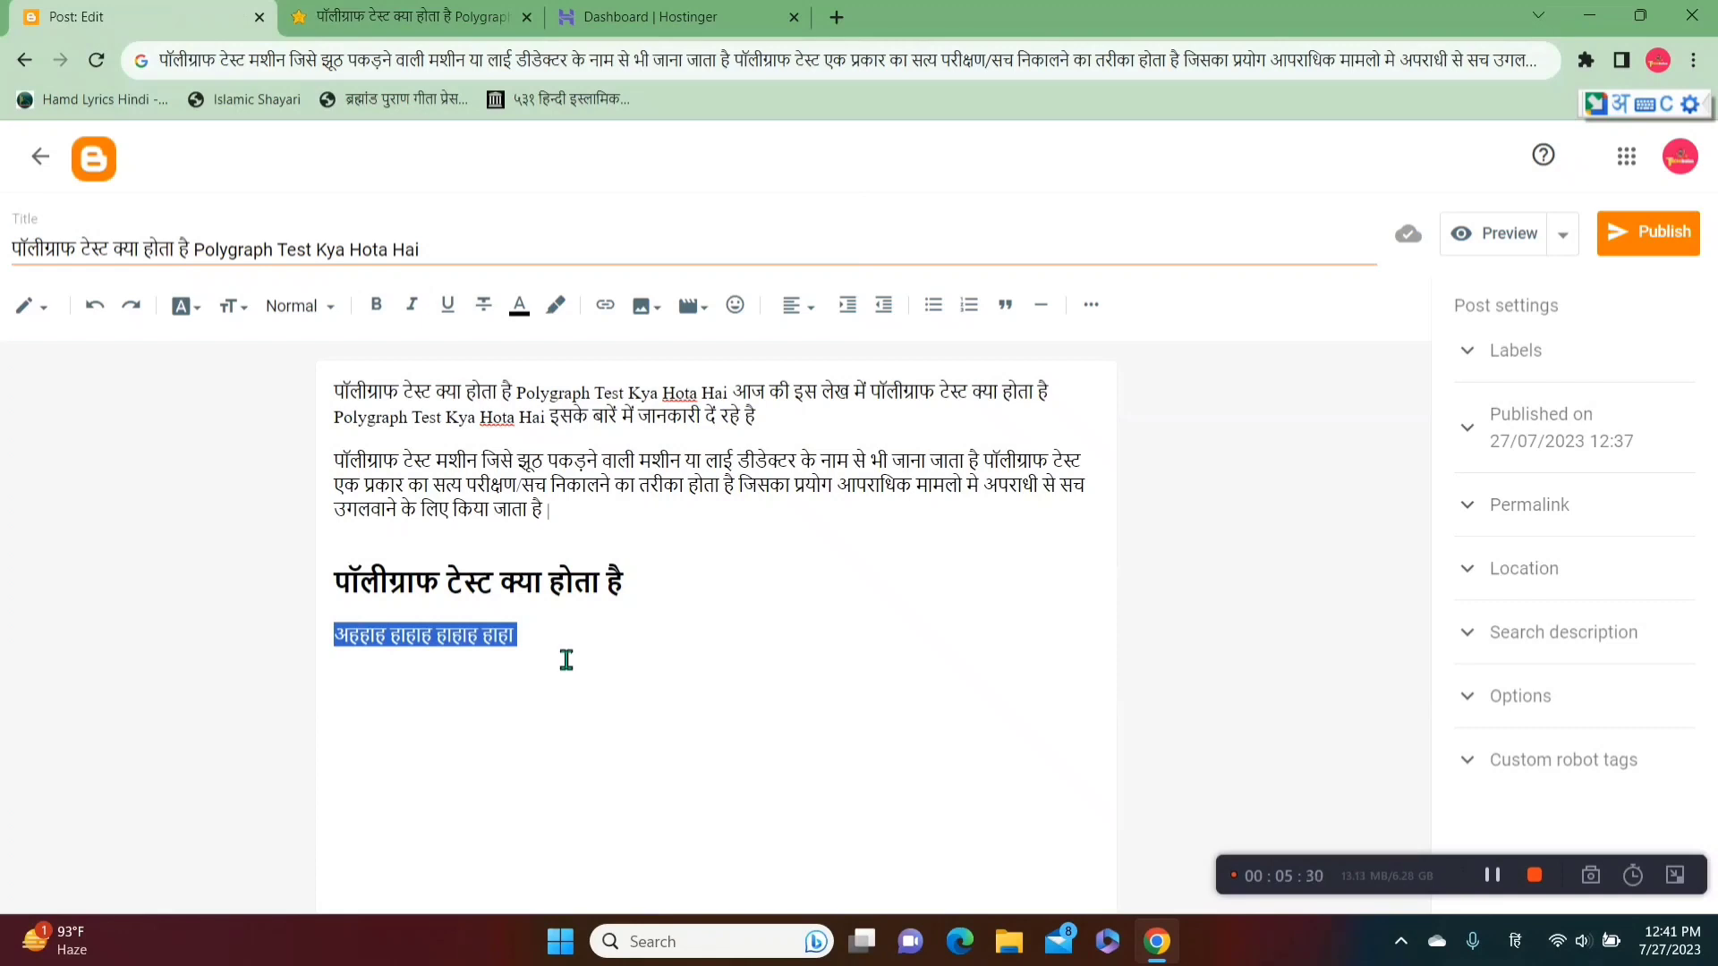
pyautogui.hotkey('ctrl', 'v')
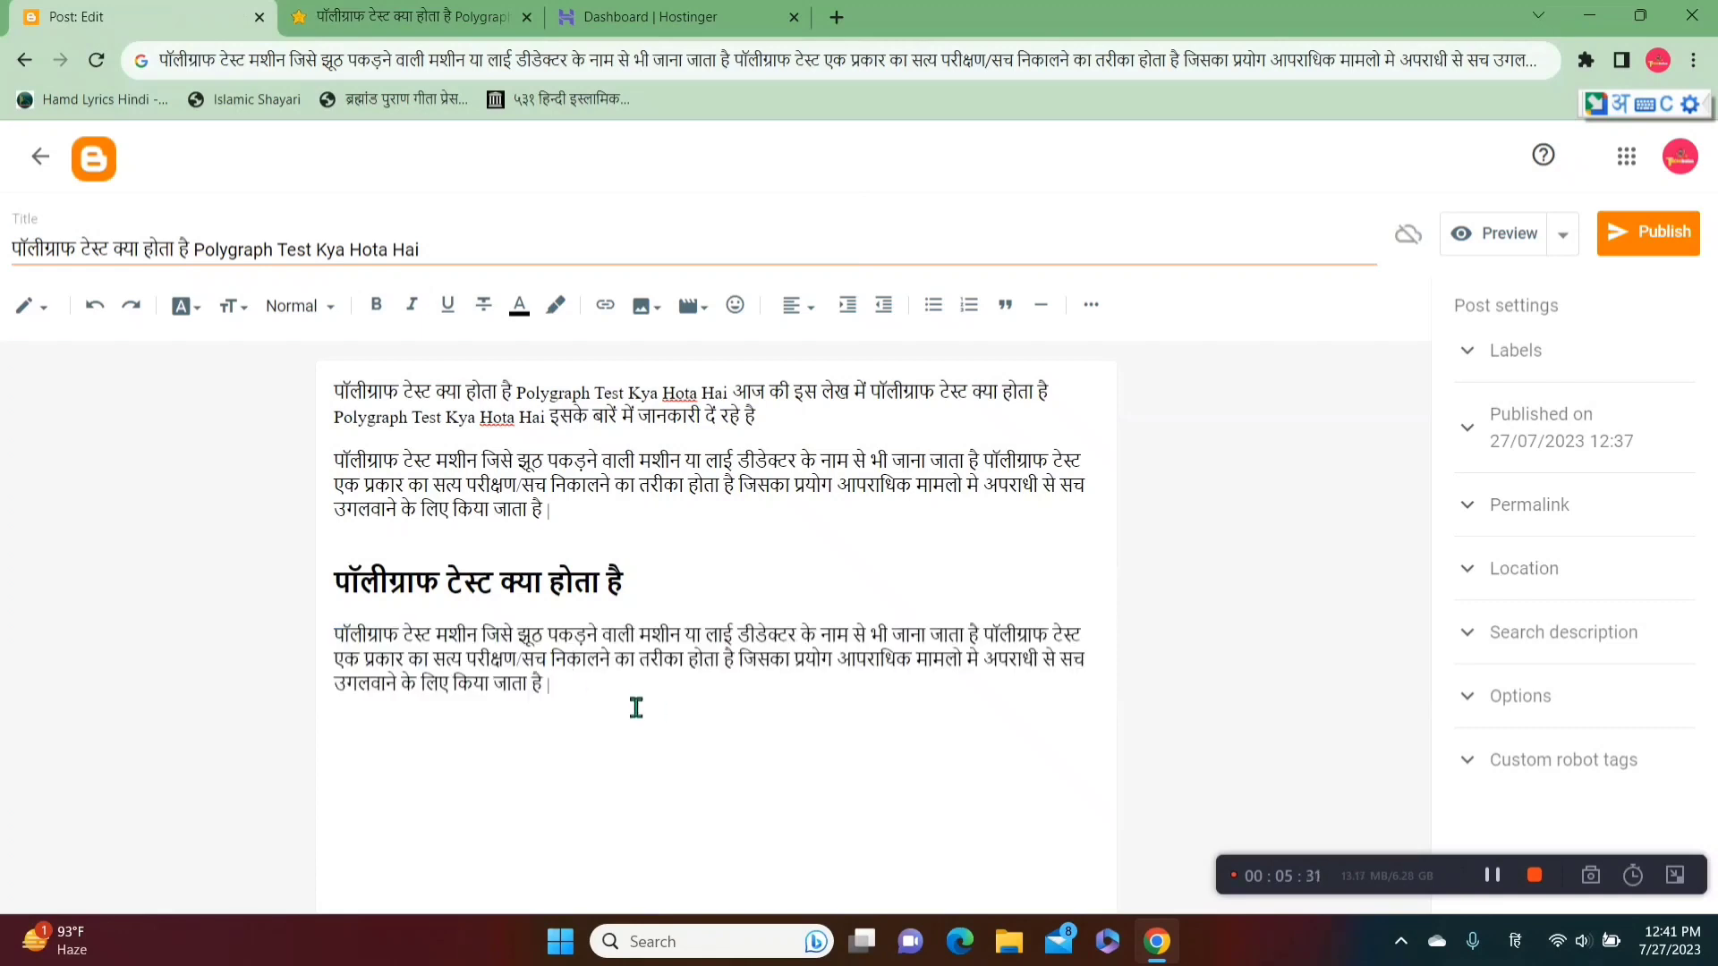
# Step: Add three more copies of the "पॉलीग्राफ टेस्ट मशीन" paragraph at the end of the post, starting the last on a new line
pyautogui.hotkey('ctrl', 'v')
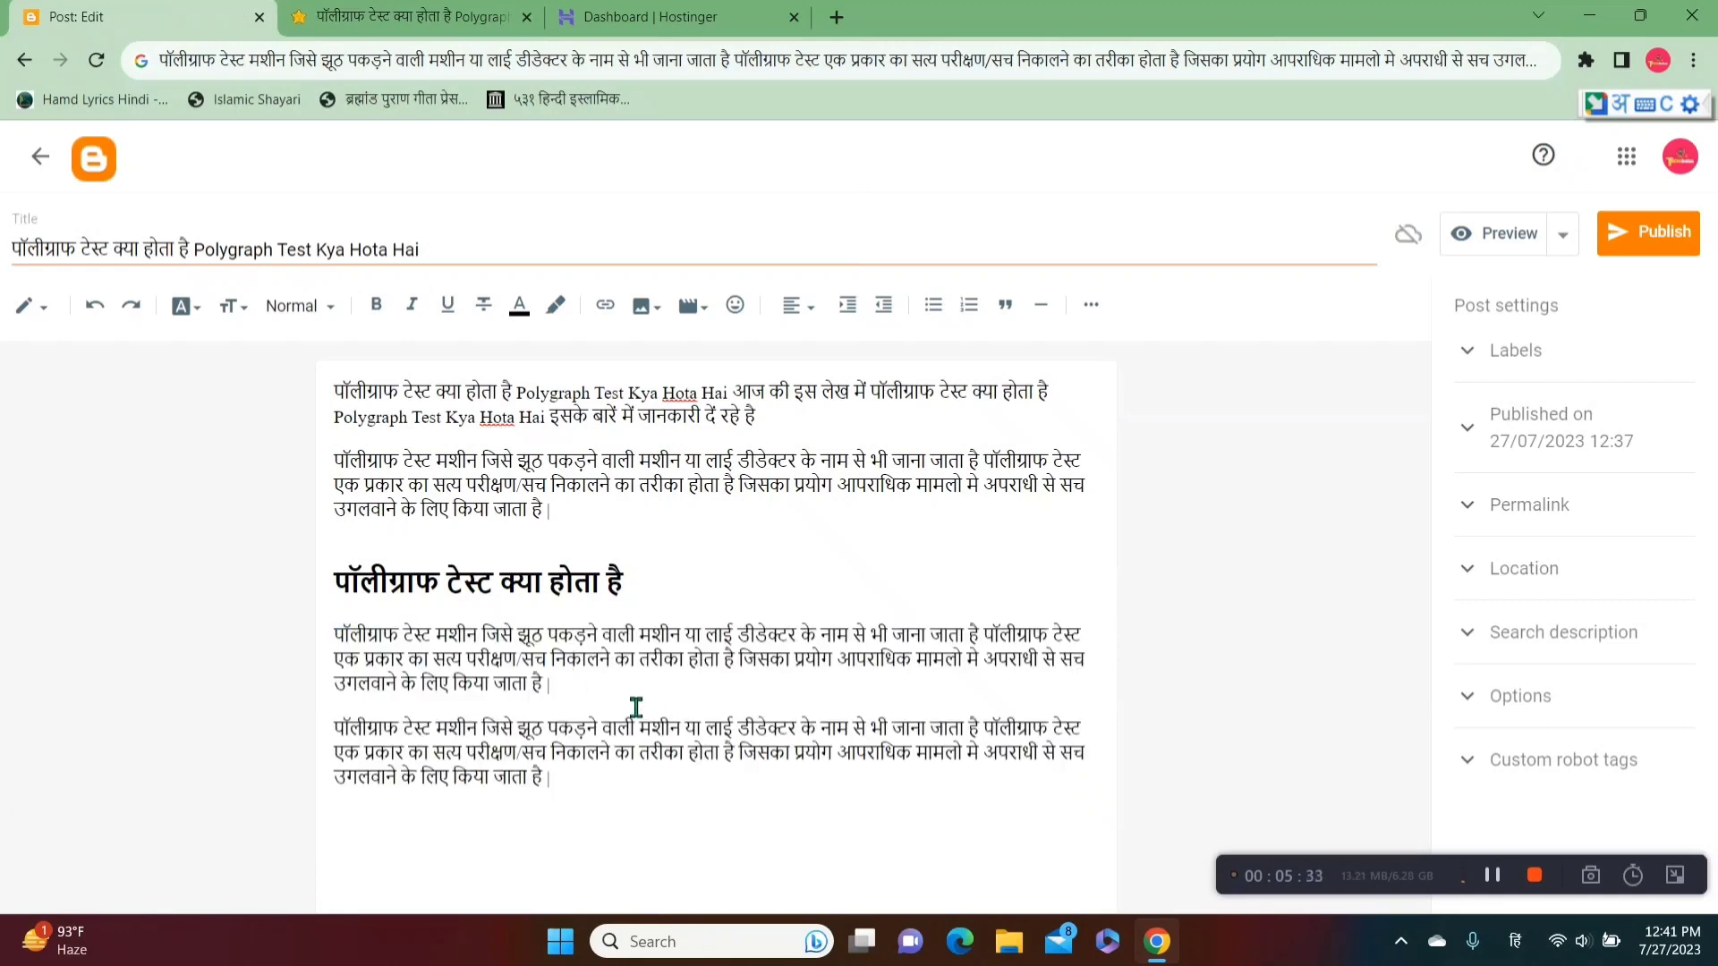
pyautogui.hotkey('ctrl', 'v')
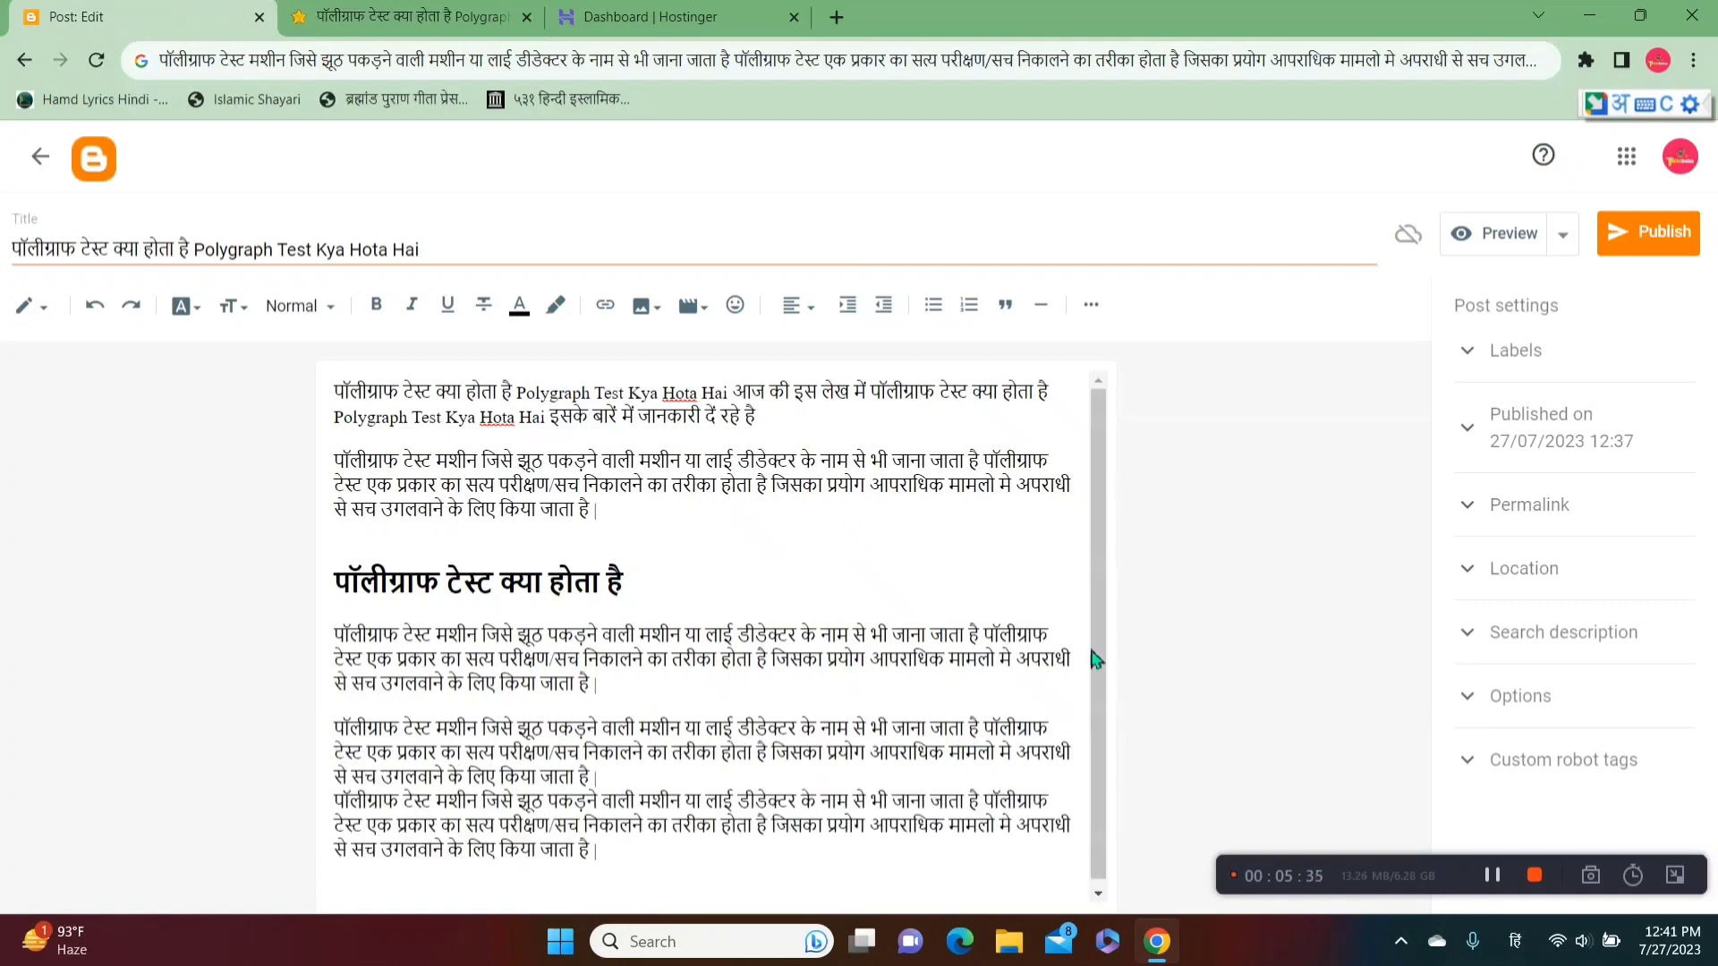
pyautogui.scroll(-1, 1113, 660)
pyautogui.moveTo(359, 550); pyautogui.dragTo(658, 555)
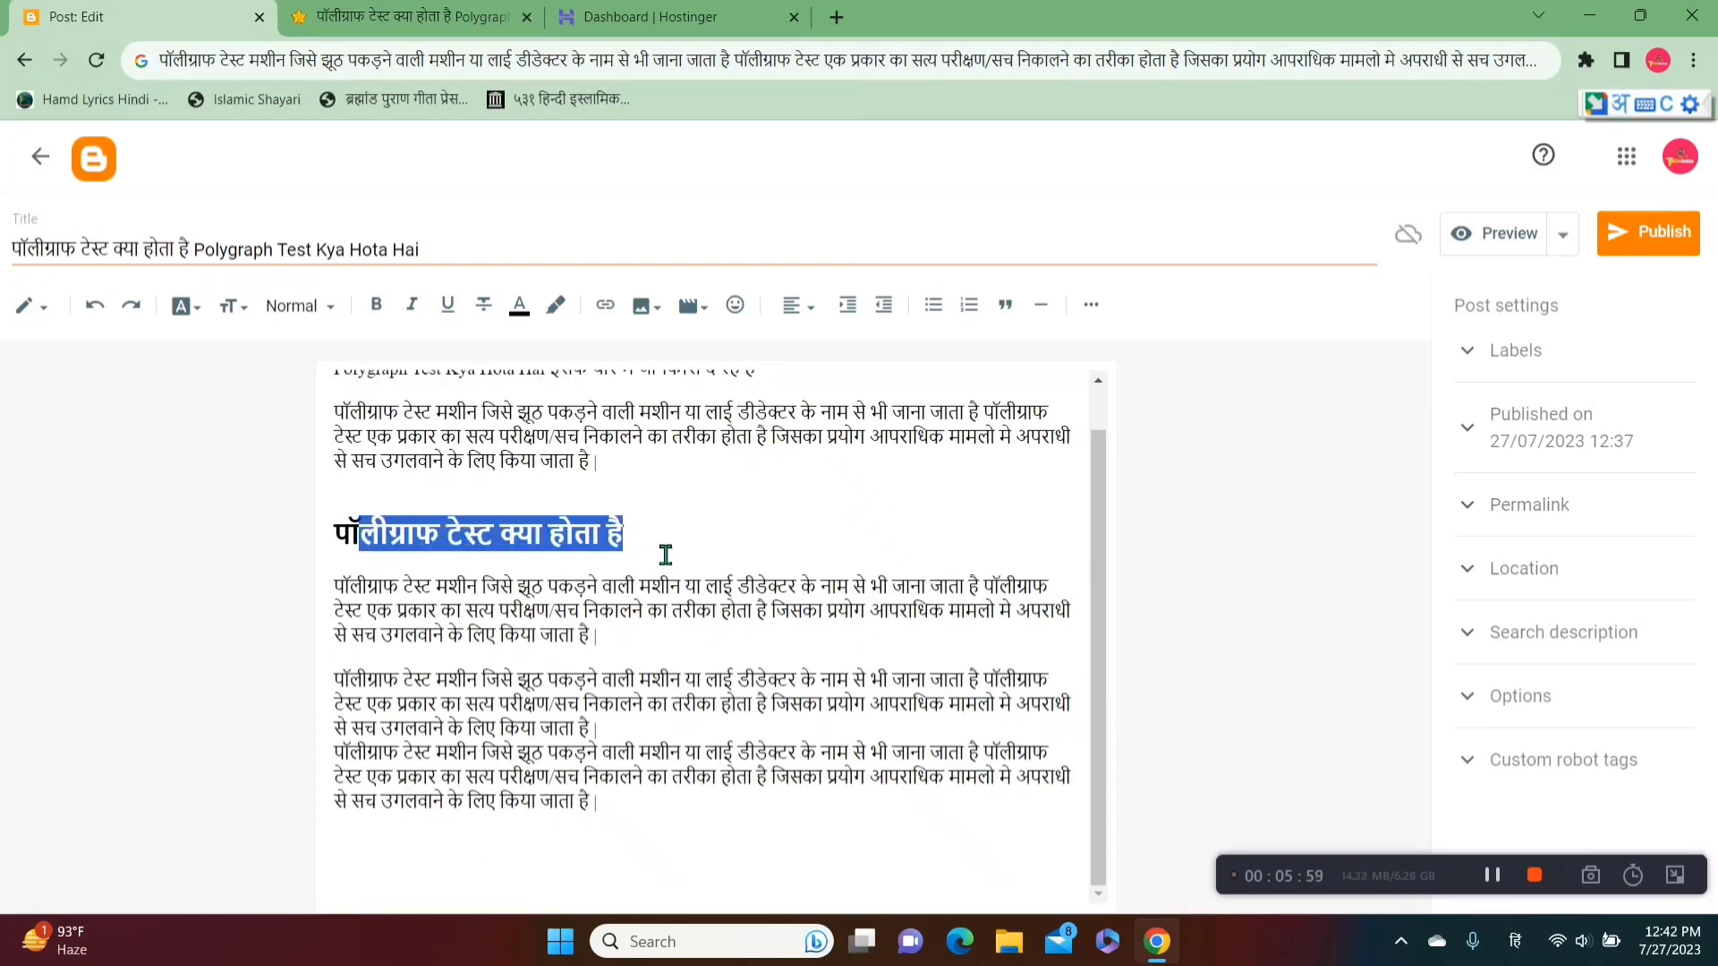
pyautogui.click(669, 555)
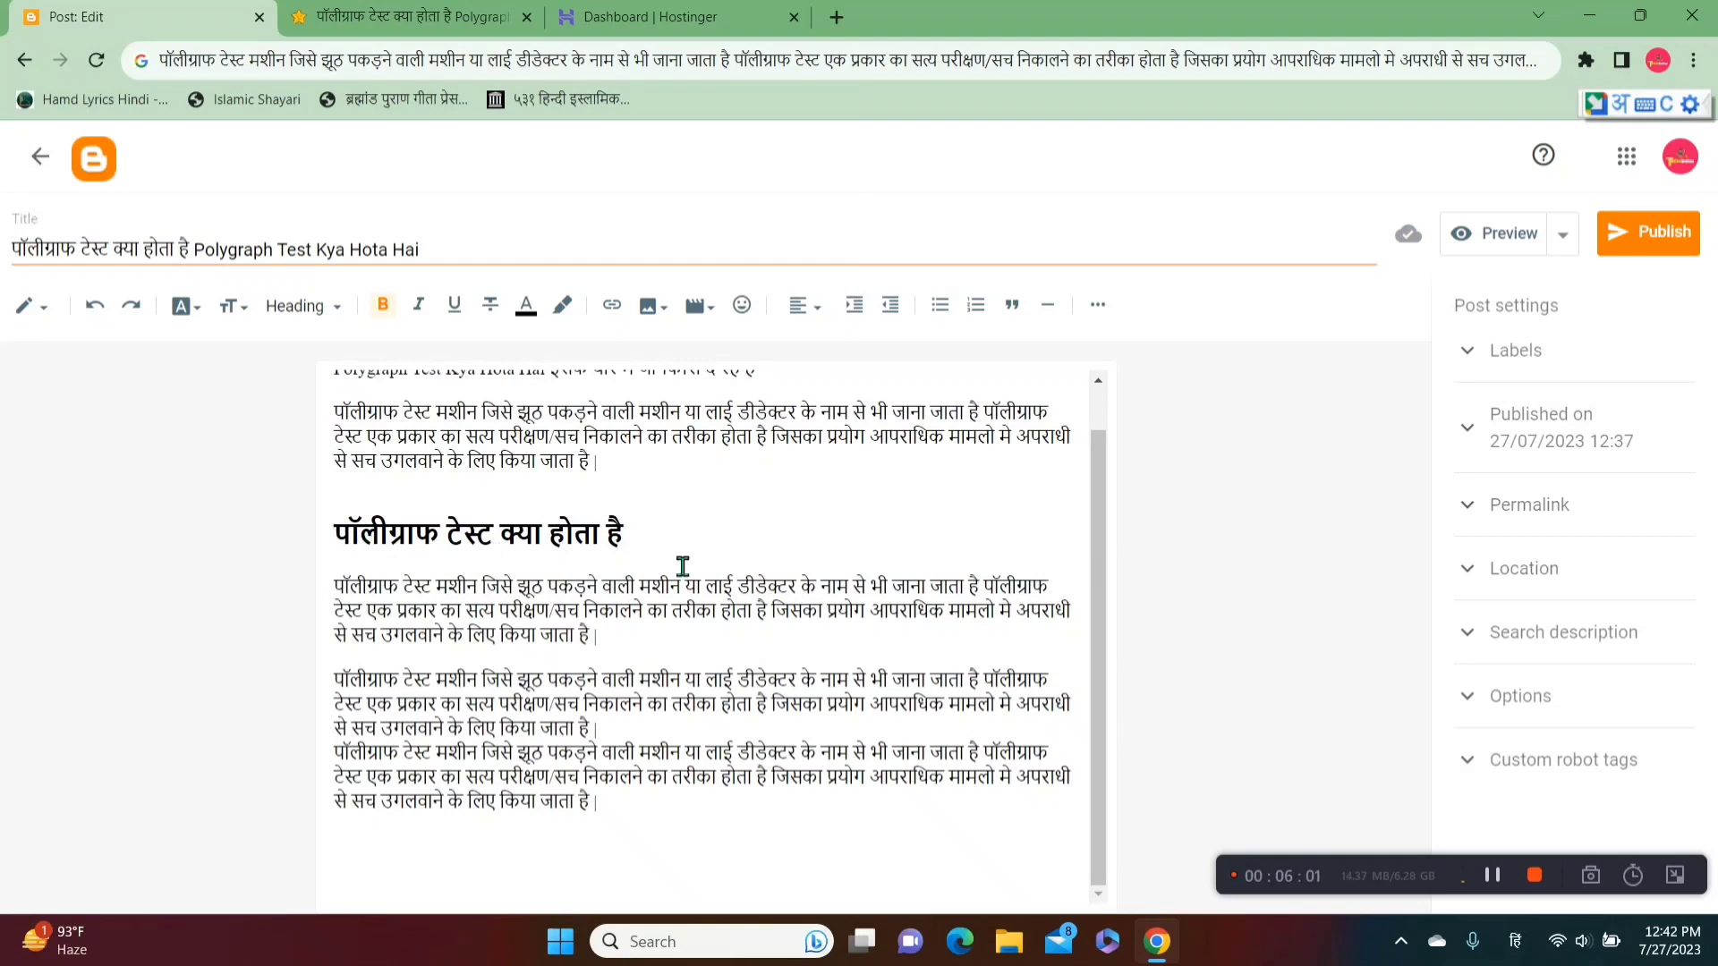
pyautogui.click(651, 819)
pyautogui.press('Return')
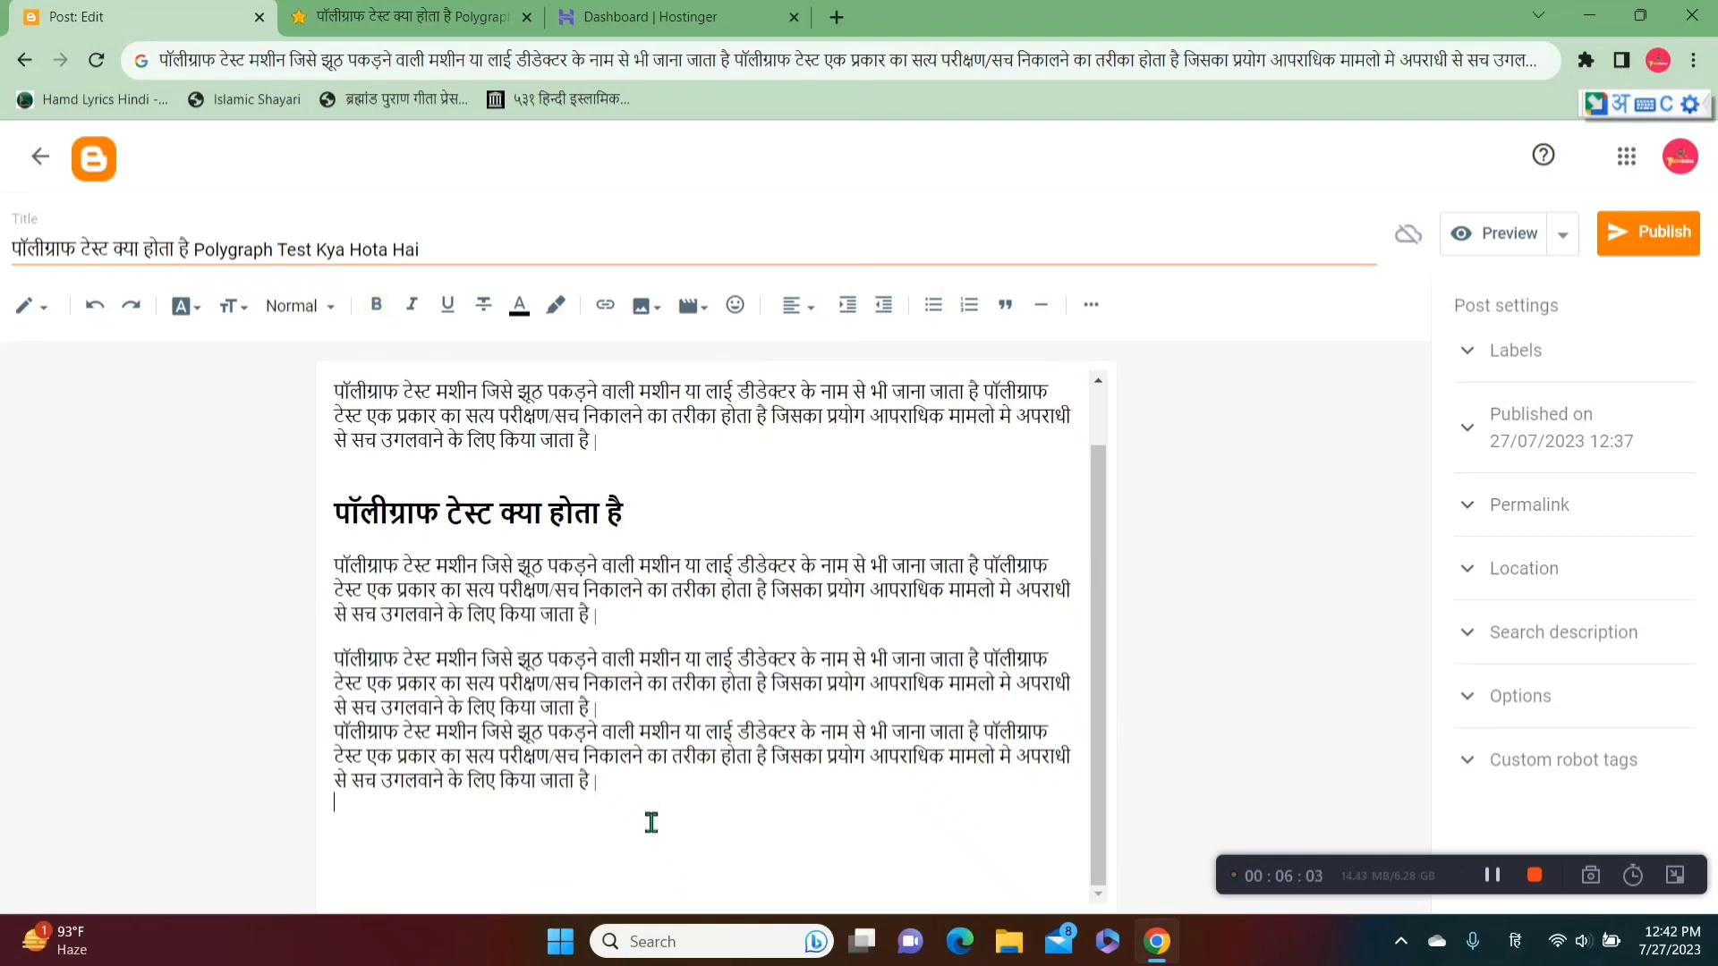
pyautogui.hotkey('ctrl', 'v')
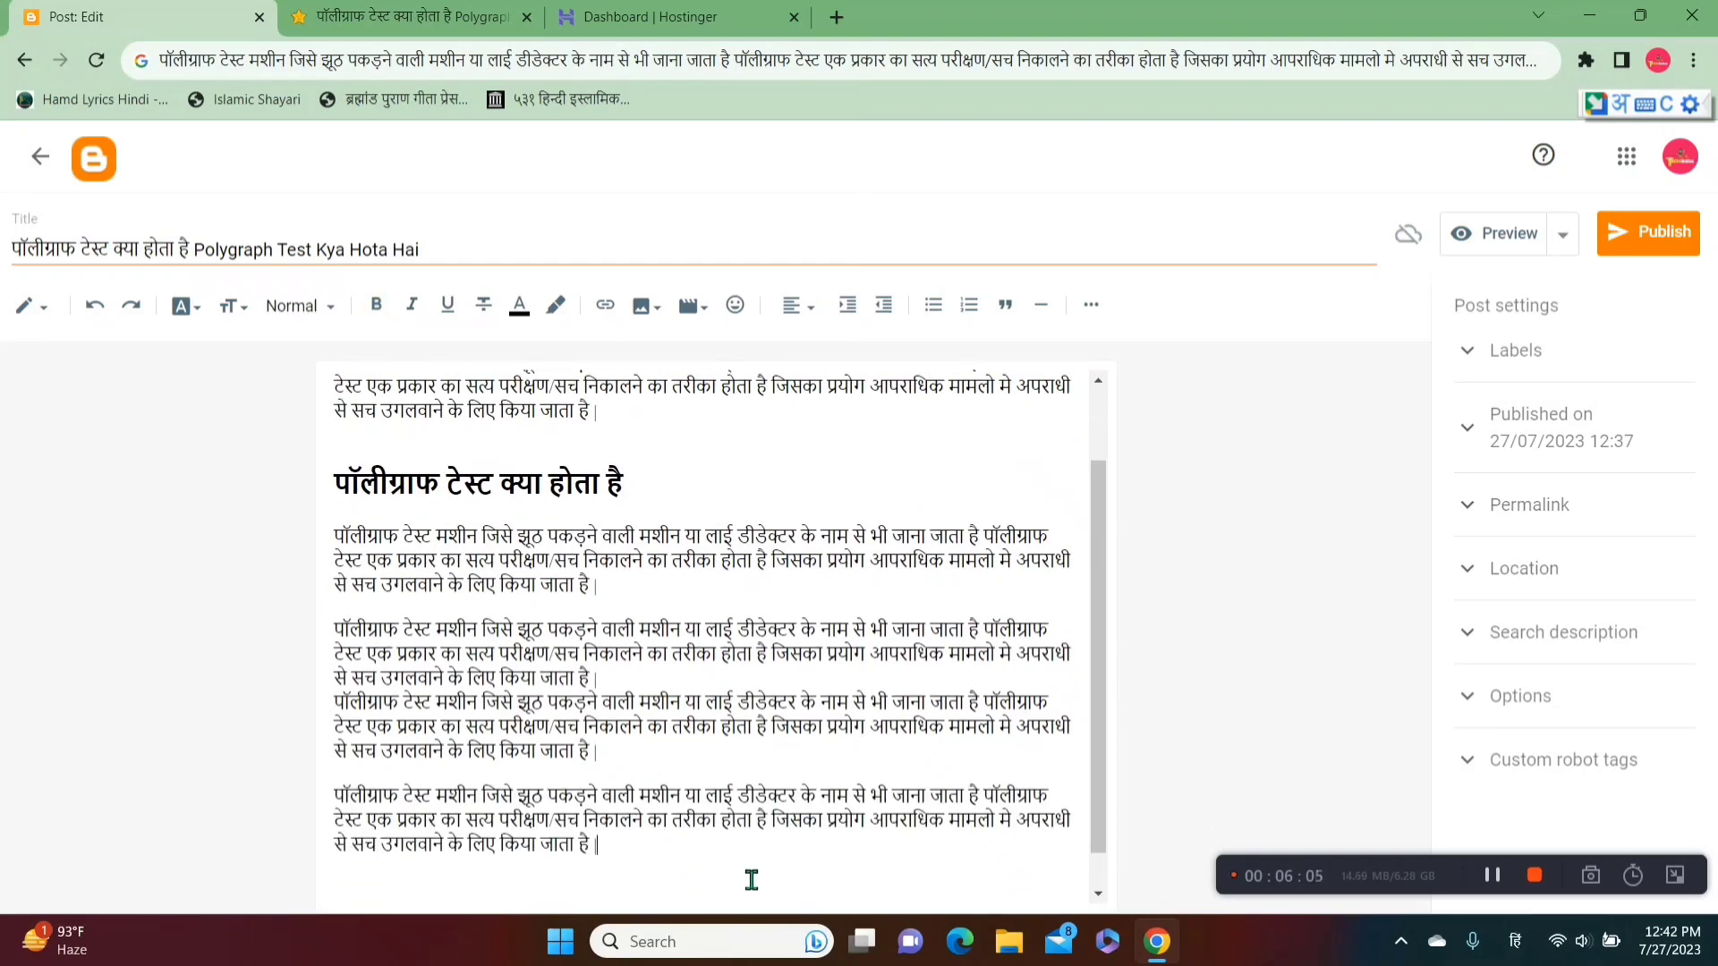
pyautogui.moveTo(1100, 663); pyautogui.dragTo(1093, 753)
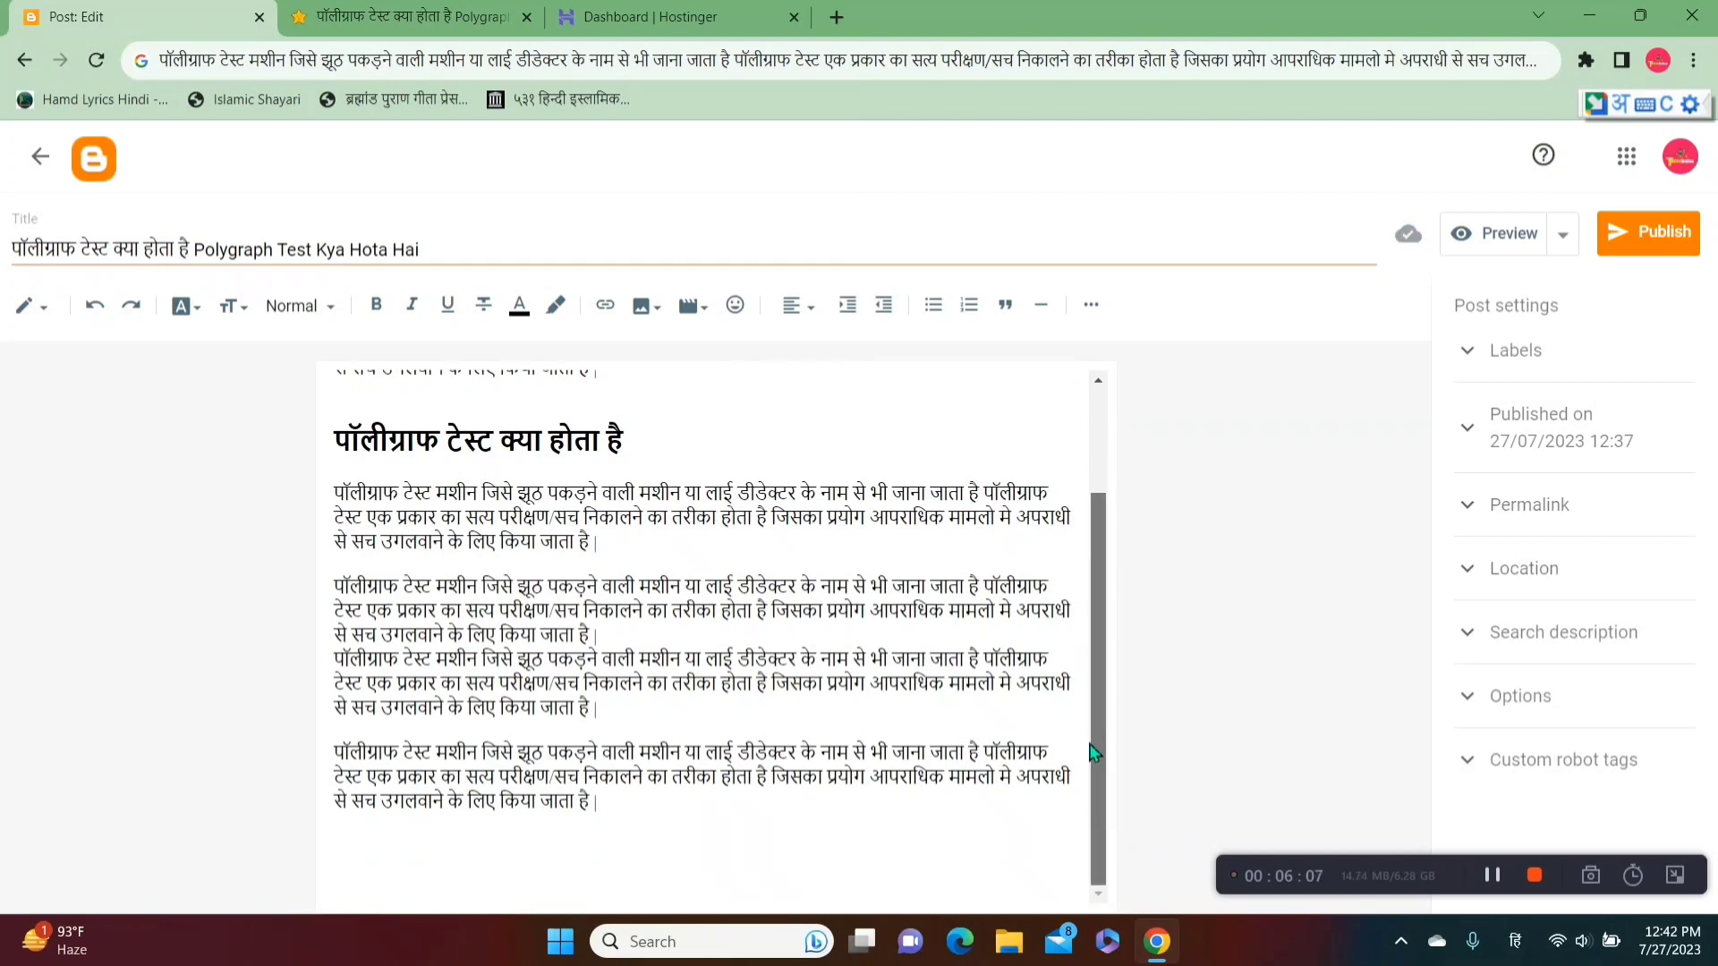
pyautogui.moveTo(335, 493); pyautogui.dragTo(626, 809)
pyautogui.click(651, 825)
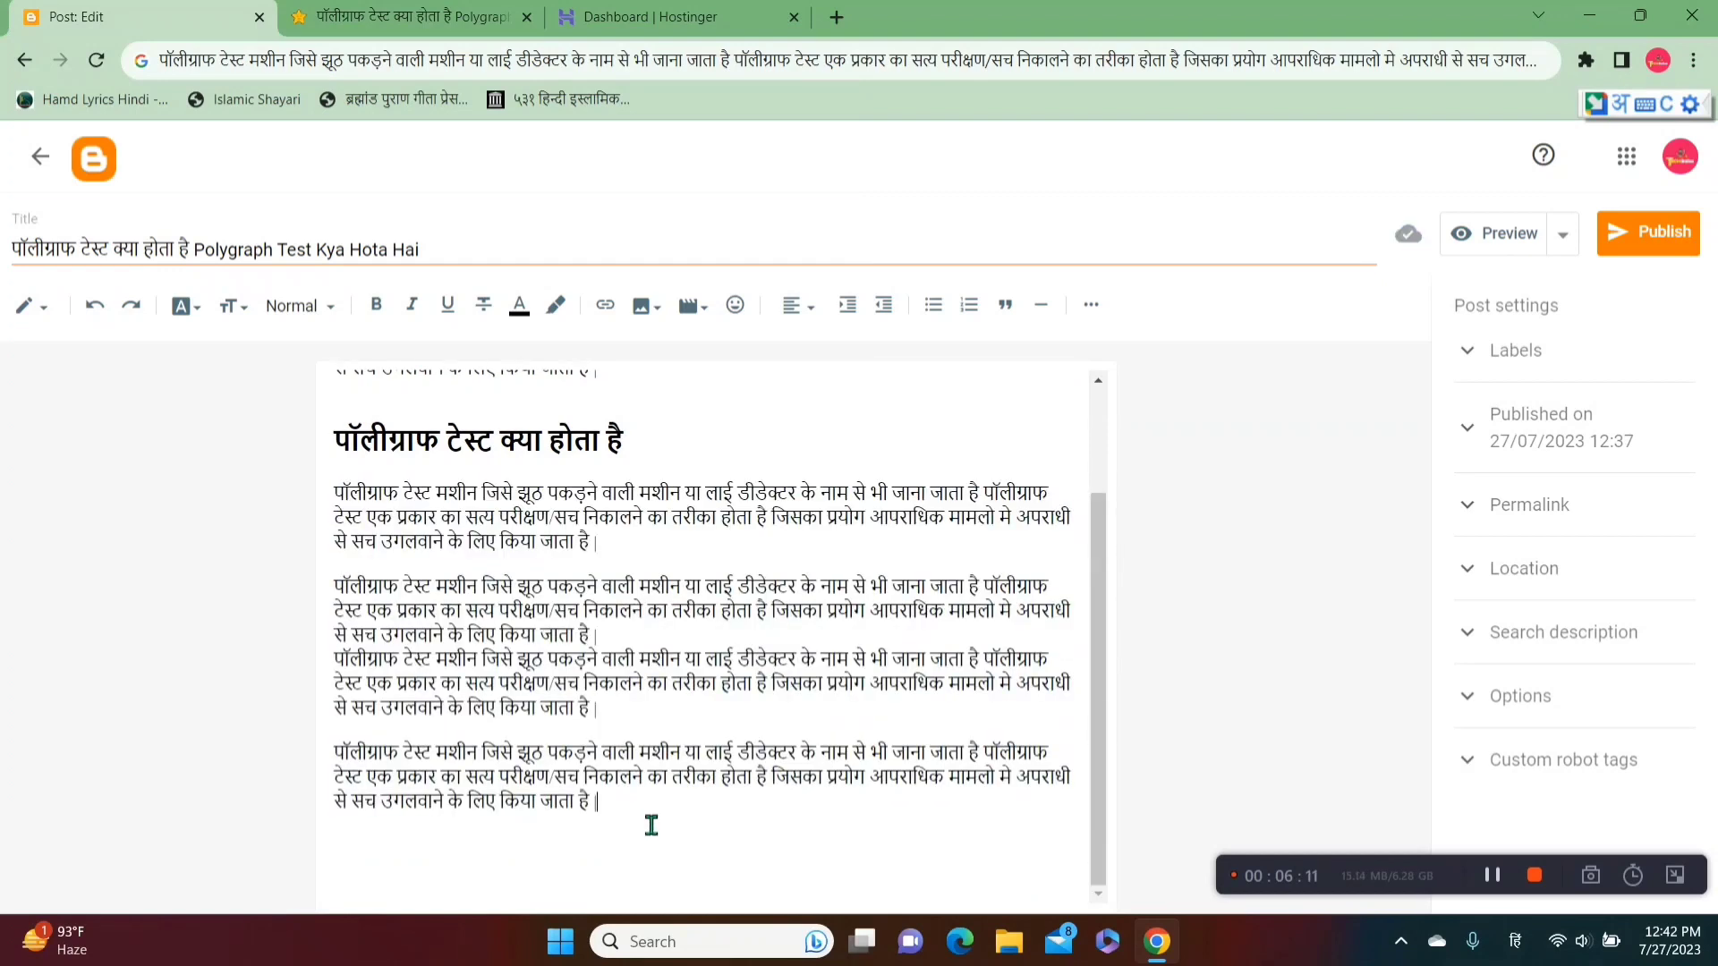
# Step: Copy the article's subheading "पॉलीग्राफ टेस्ट कैसा होता है" as plain text onto a new line at the end of the post
pyautogui.press('Return')
pyautogui.click(412, 16)
pyautogui.click(534, 580)
pyautogui.scroll(-1, 534, 580)
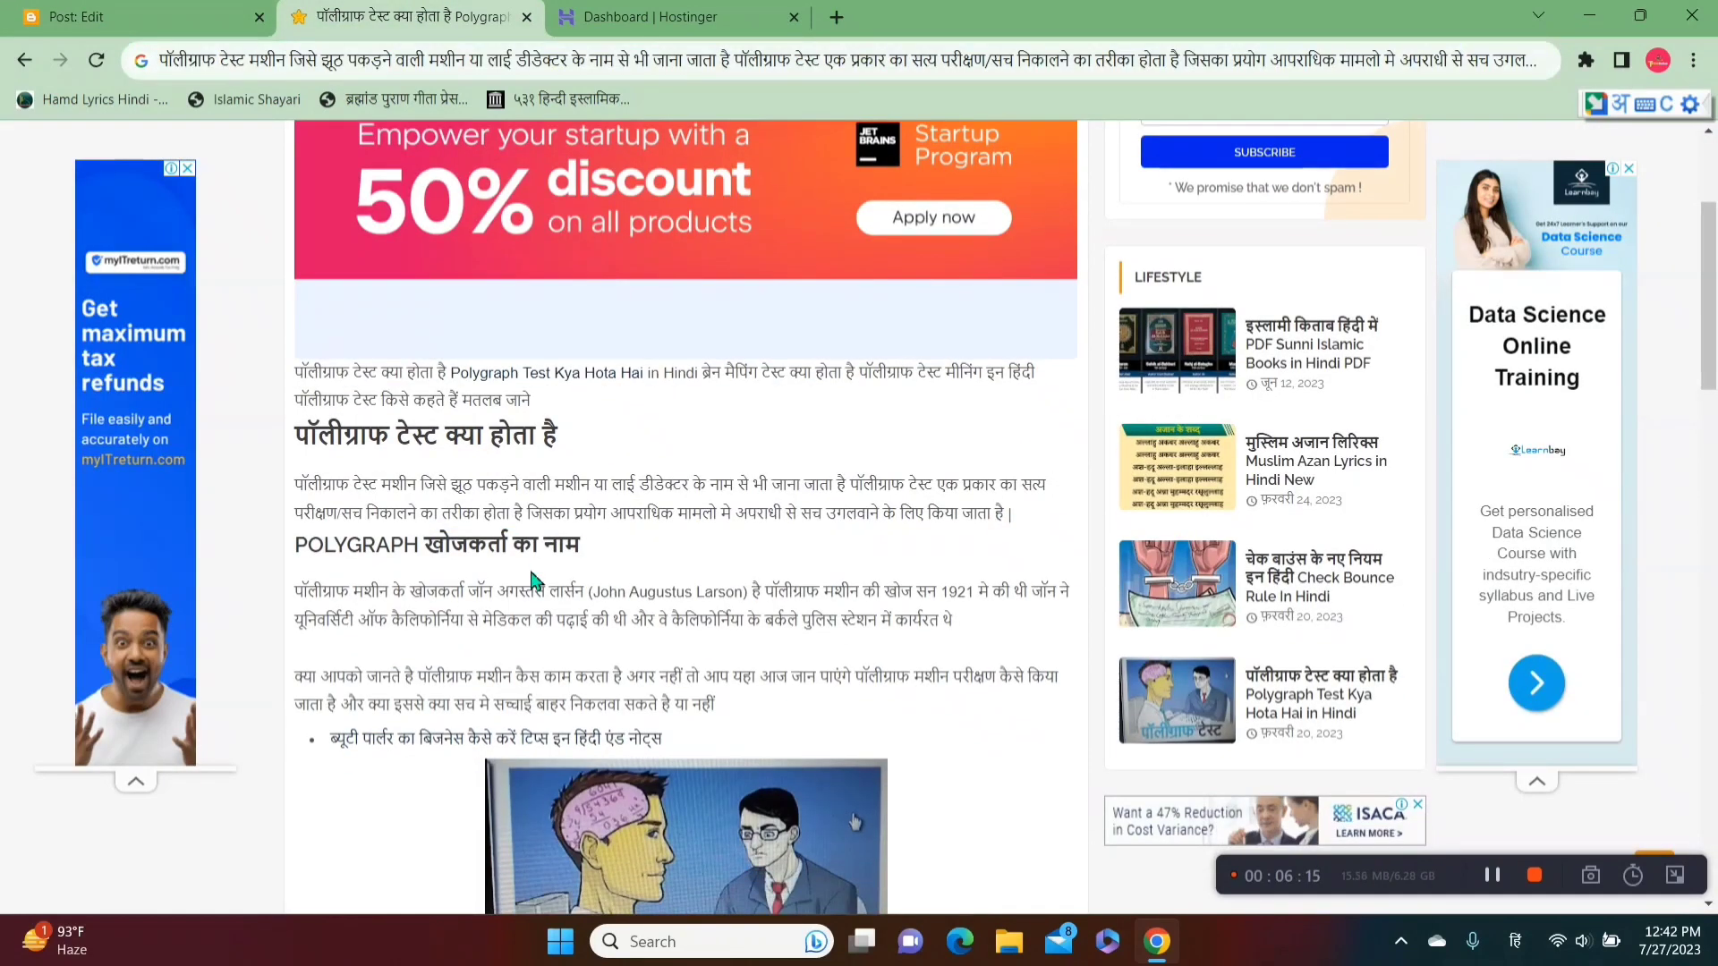
pyautogui.scroll(-6, 535, 580)
pyautogui.moveTo(287, 502); pyautogui.dragTo(535, 513)
pyautogui.hotkey('ctrl', 'c')
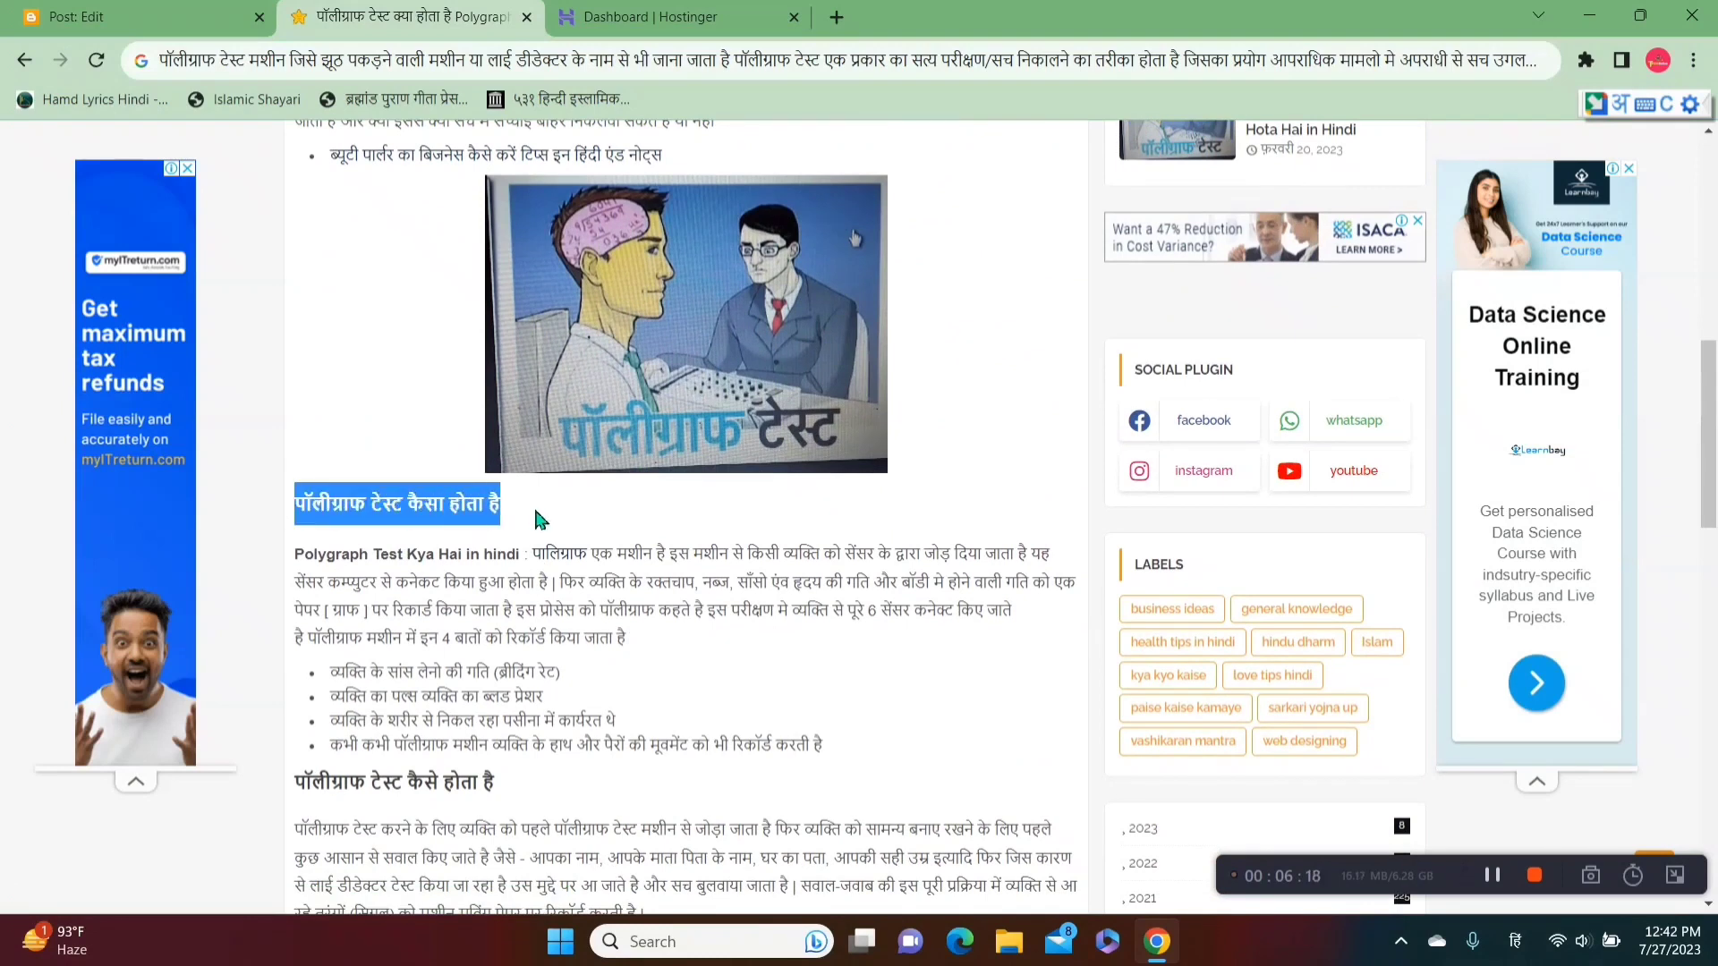
pyautogui.click(198, 16)
pyautogui.click(329, 70)
pyautogui.hotkey('ctrl', 'v')
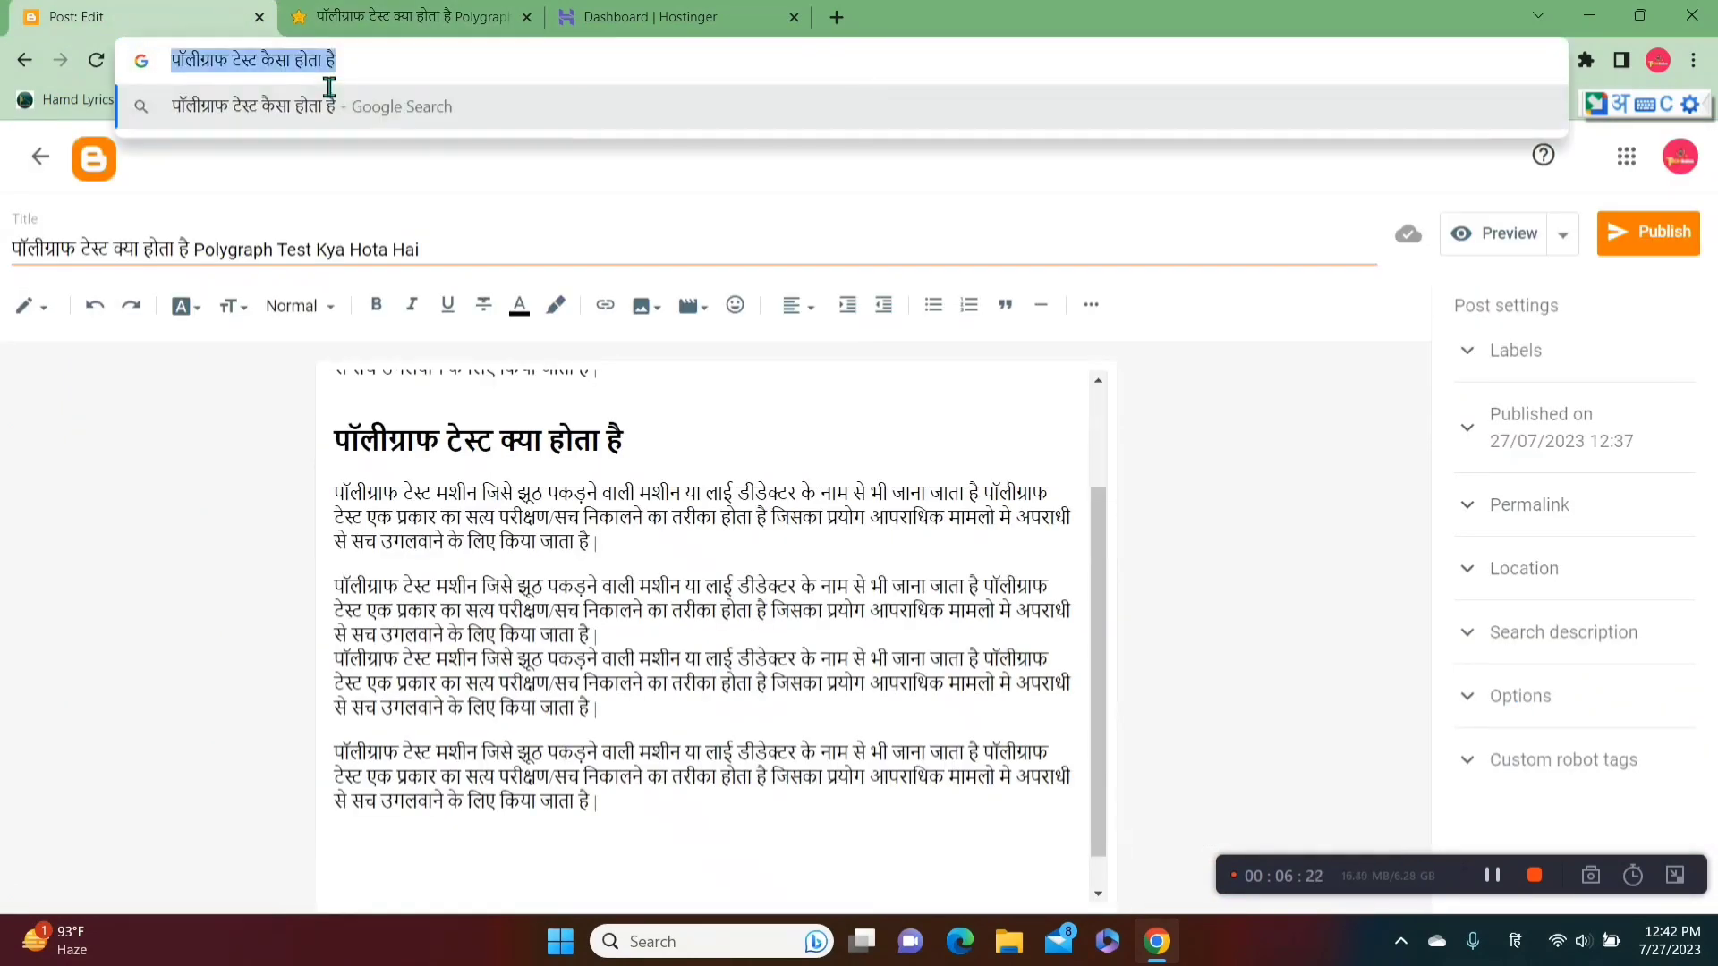
pyautogui.click(646, 812)
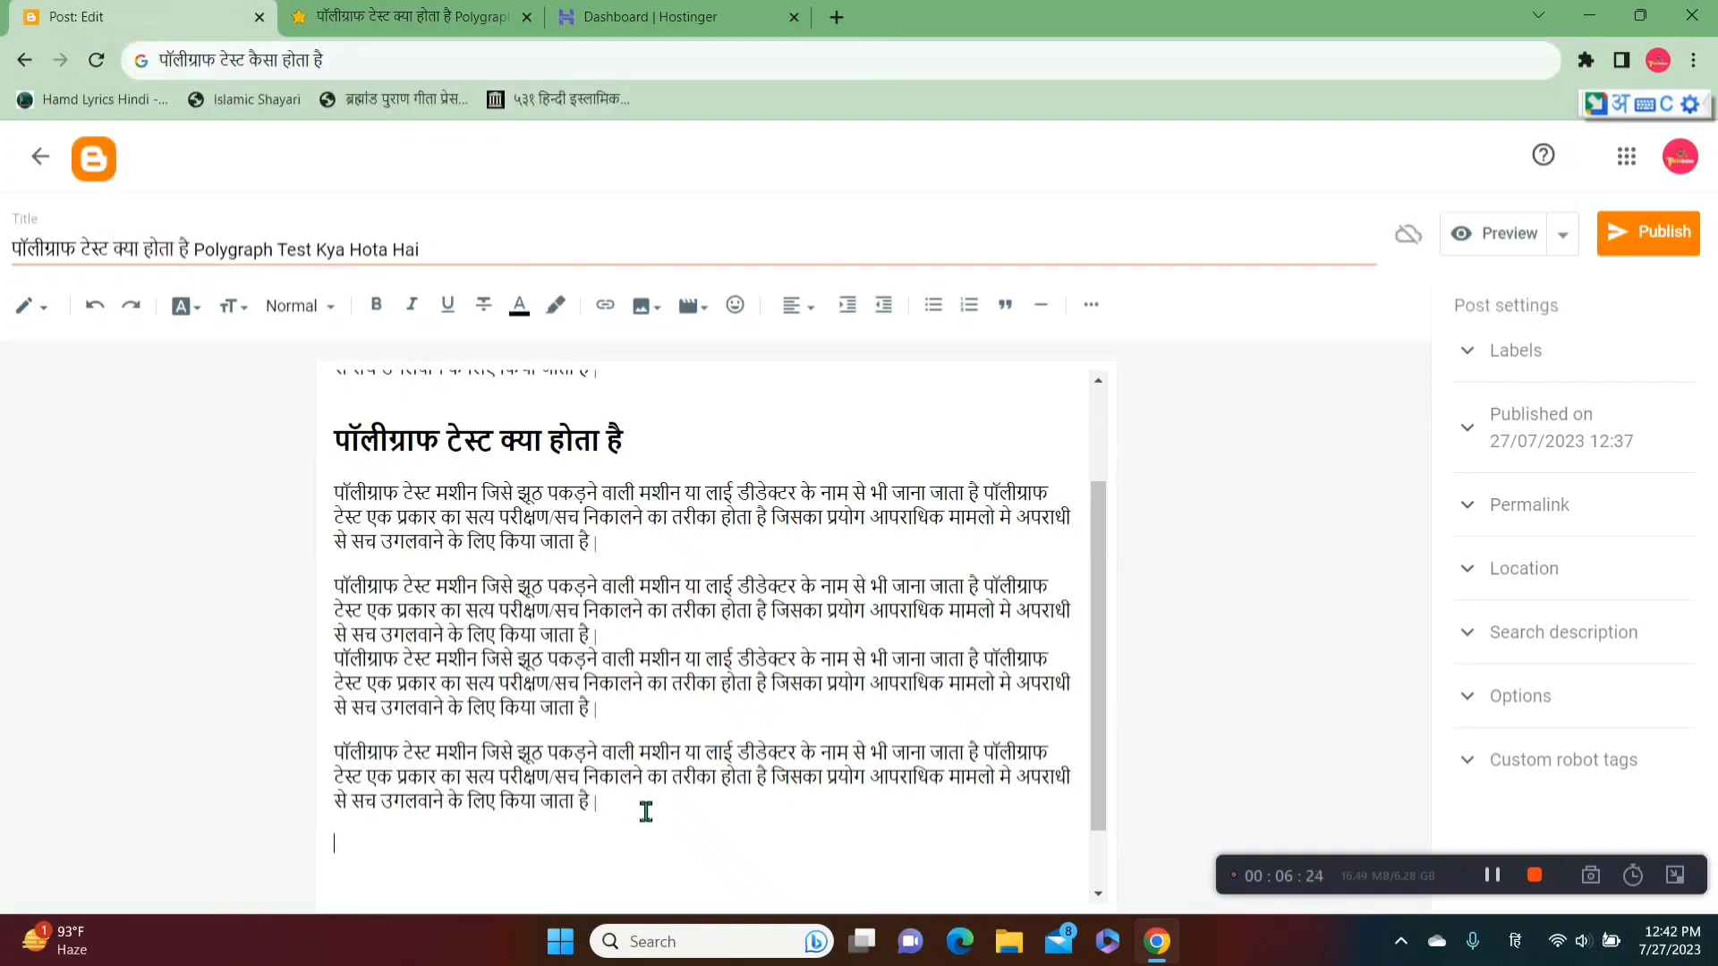
pyautogui.hotkey('ctrl', 'v')
# Step: Format the line "पॉलीग्राफ टेस्ट कैसा होता है" as Heading
pyautogui.moveTo(1101, 684); pyautogui.dragTo(1101, 748)
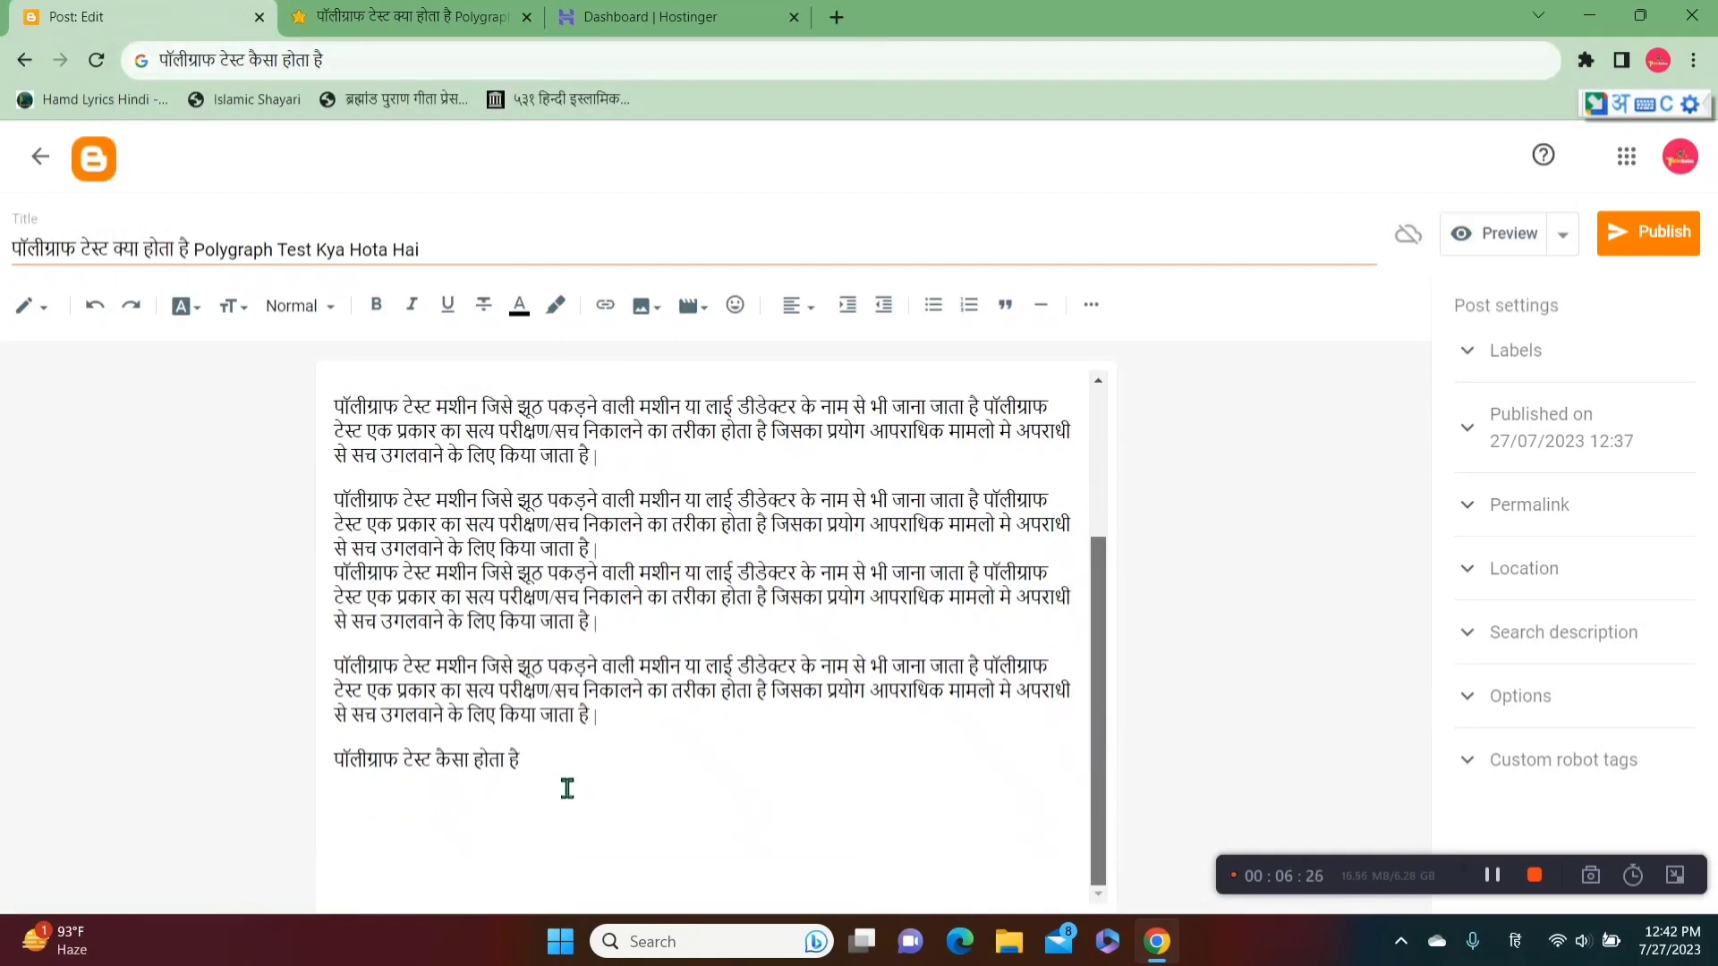
pyautogui.hotkey('ctrl', 'shift', 'Left')
pyautogui.hotkey('ctrl', 'shift', 'Left')
pyautogui.hotkey('ctrl', 'shift', 'Left')
pyautogui.hotkey('ctrl', 'shift', 'Left')
pyautogui.hotkey('ctrl', 'shift', 'Left')
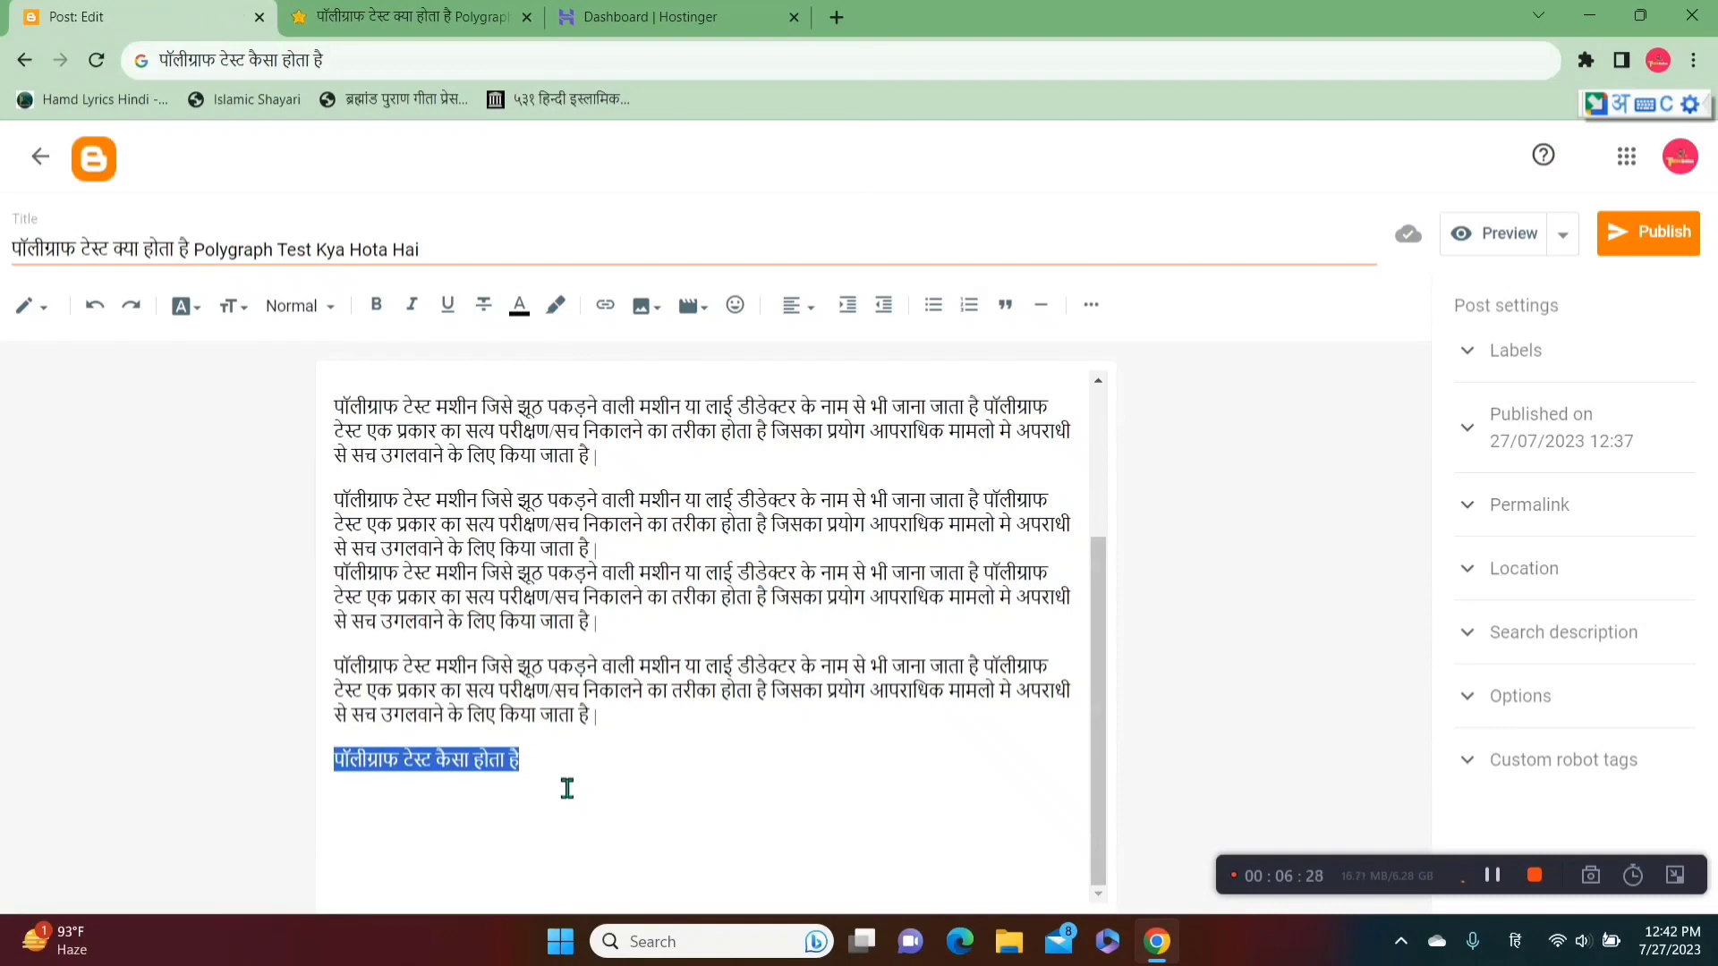
pyautogui.click(322, 302)
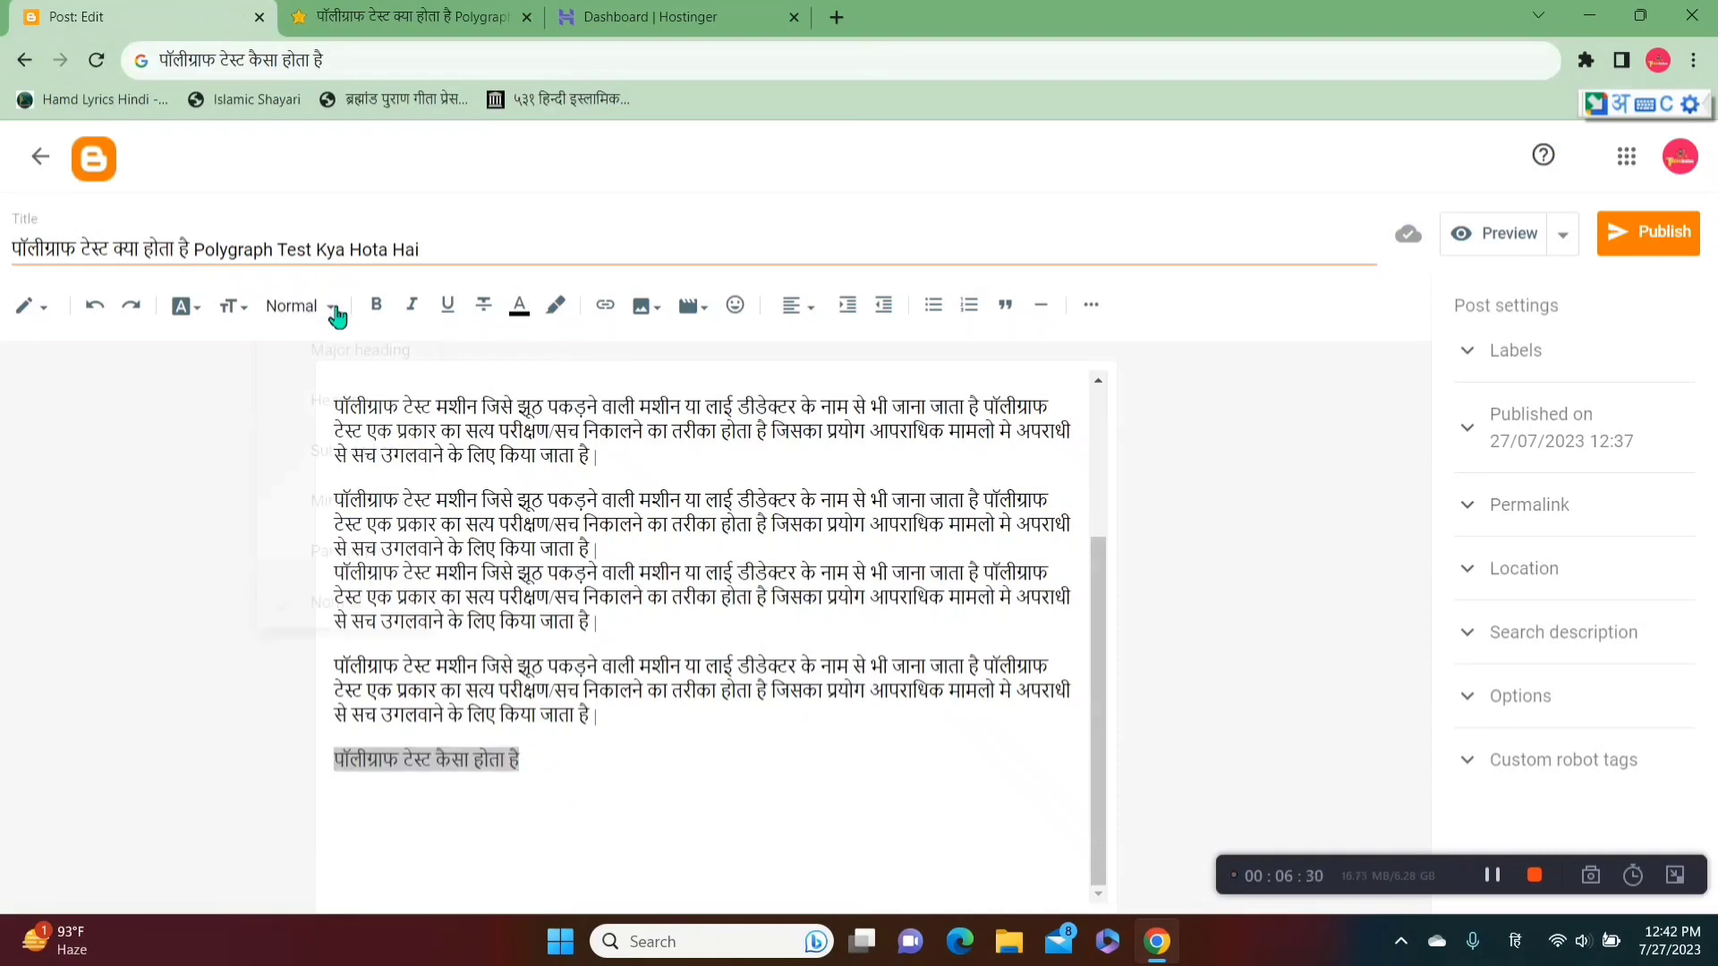
pyautogui.click(361, 402)
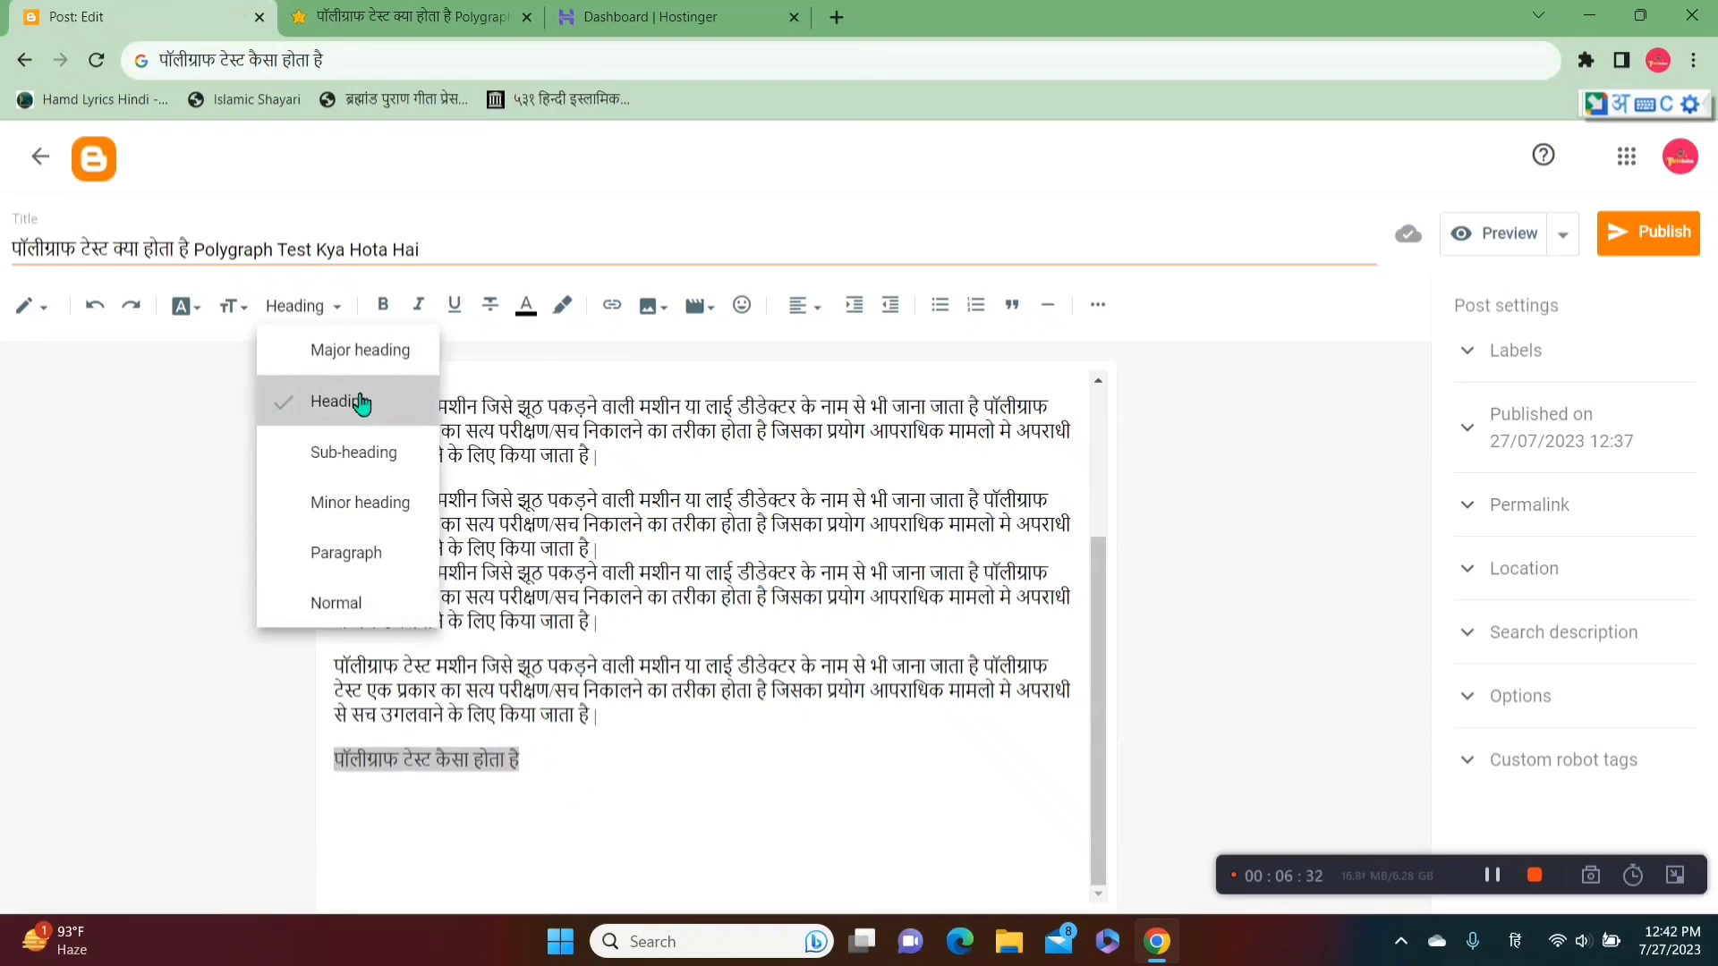
pyautogui.click(689, 723)
pyautogui.press('BackSpace')
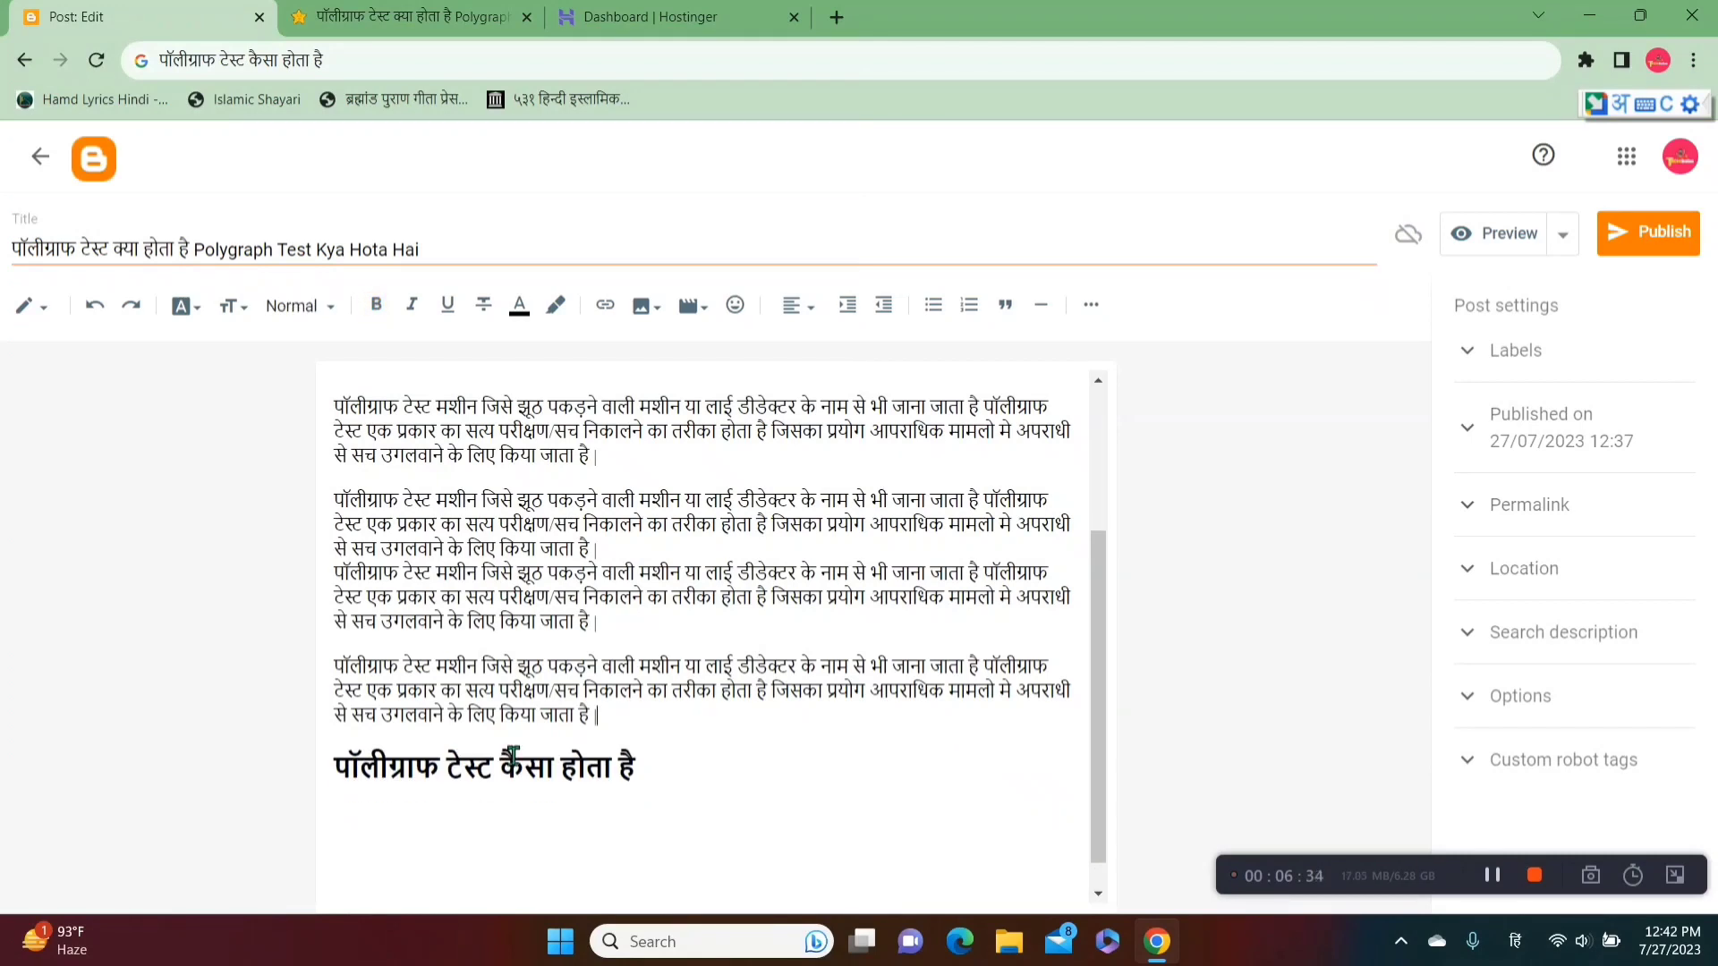
# Step: Fill several paragraphs below the second heading with repeated copies of "पॉलीग्राफ टेस्ट कैसा होता है" as placeholder text
pyautogui.click(714, 781)
pyautogui.hotkey('ctrl', 'v')
pyautogui.hotkey('ctrl', 'v')
pyautogui.hotkey('ctrl', 'v')
pyautogui.hotkey('ctrl', 'v')
pyautogui.hotkey('ctrl', 'v')
pyautogui.hotkey('ctrl', 'v')
pyautogui.hotkey('ctrl', 'v')
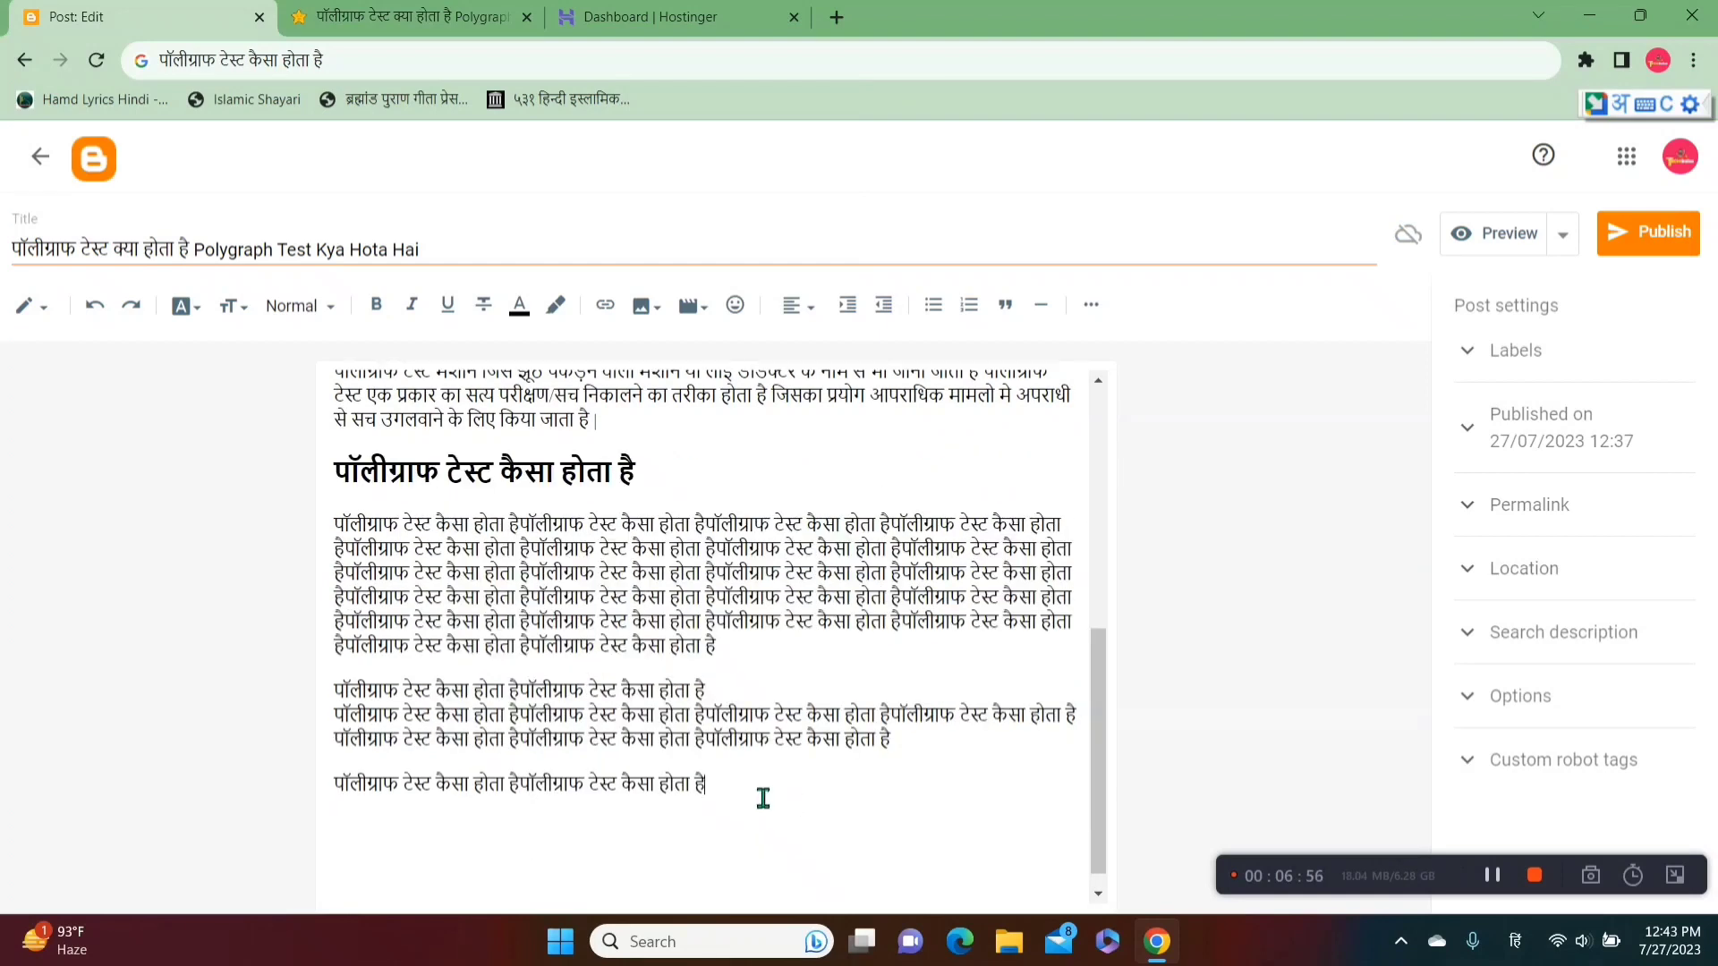
pyautogui.moveTo(764, 798); pyautogui.dragTo(326, 537)
pyautogui.click(808, 816)
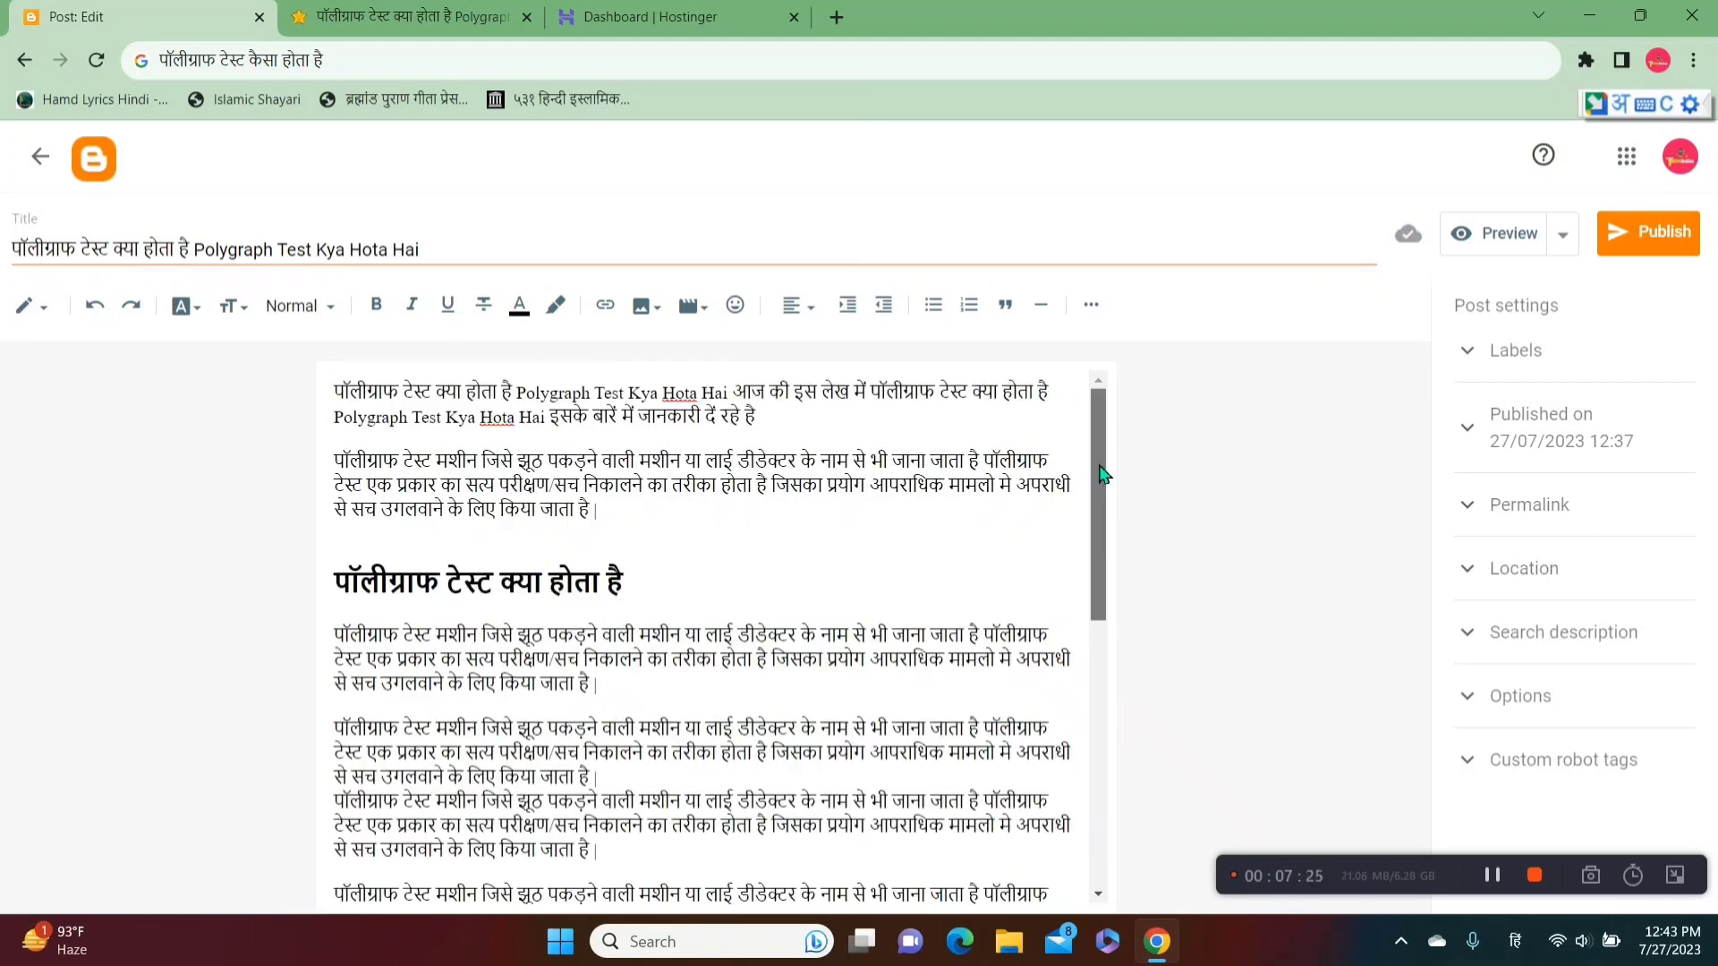
# Step: Add the line "यह भी पढ़े" as a new paragraph at the end of the post
pyautogui.moveTo(1100, 466); pyautogui.dragTo(1107, 479)
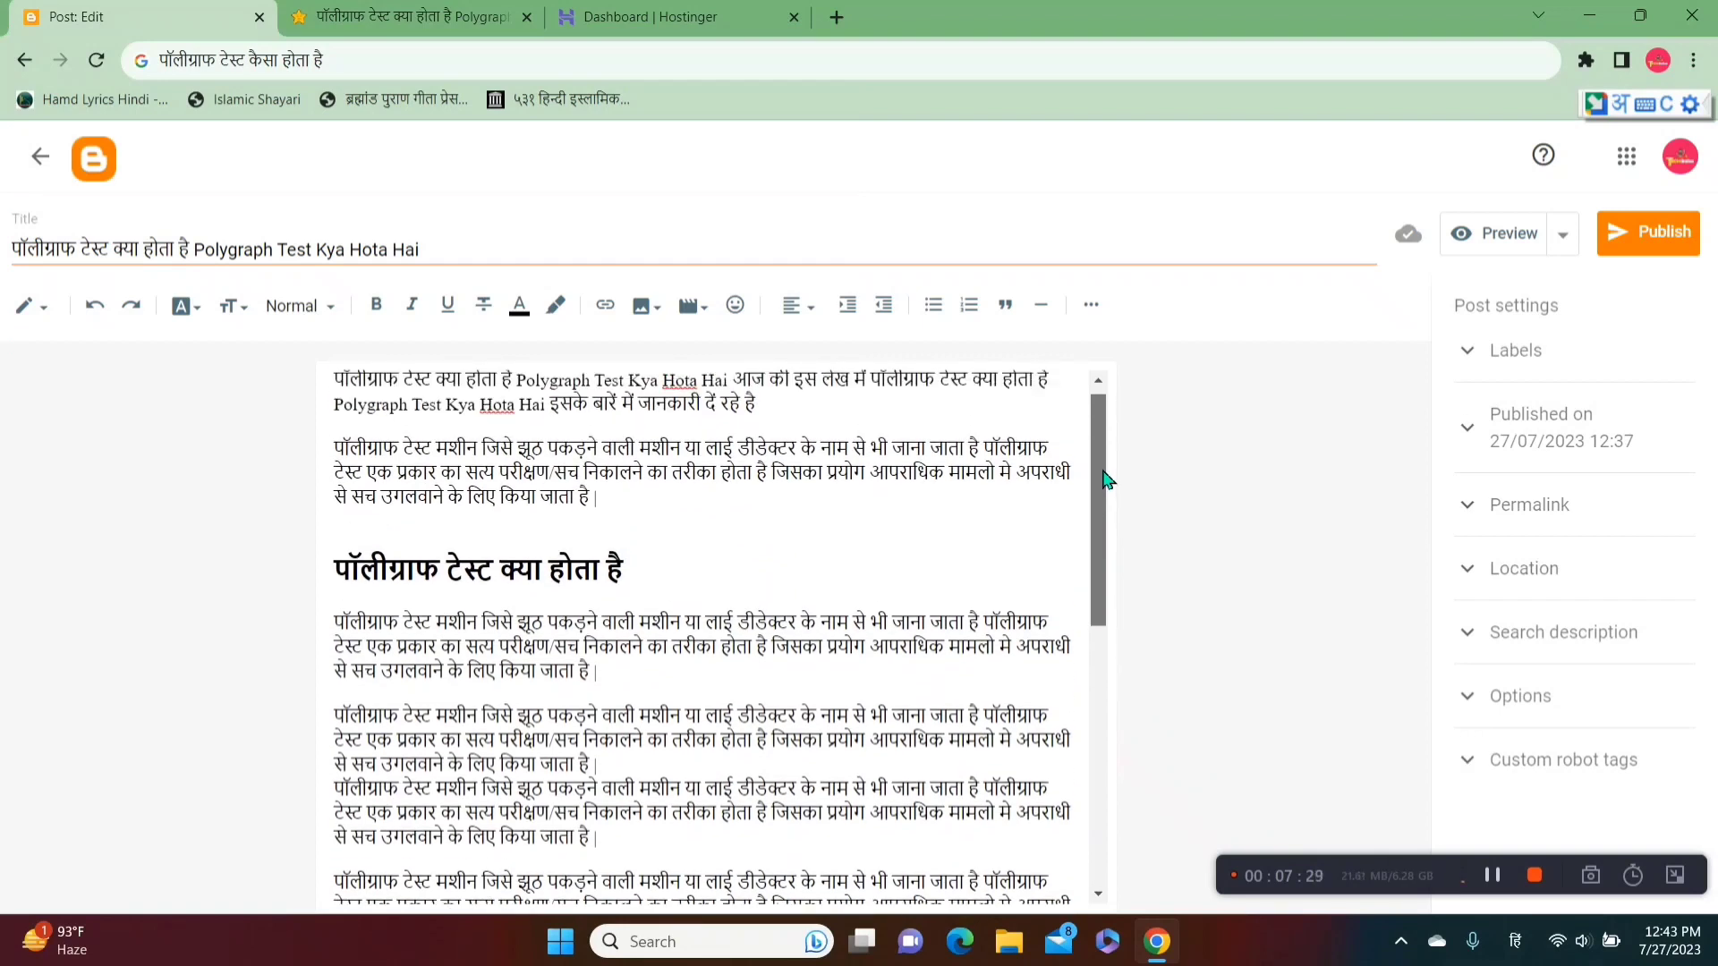
pyautogui.moveTo(1108, 479); pyautogui.dragTo(1096, 761)
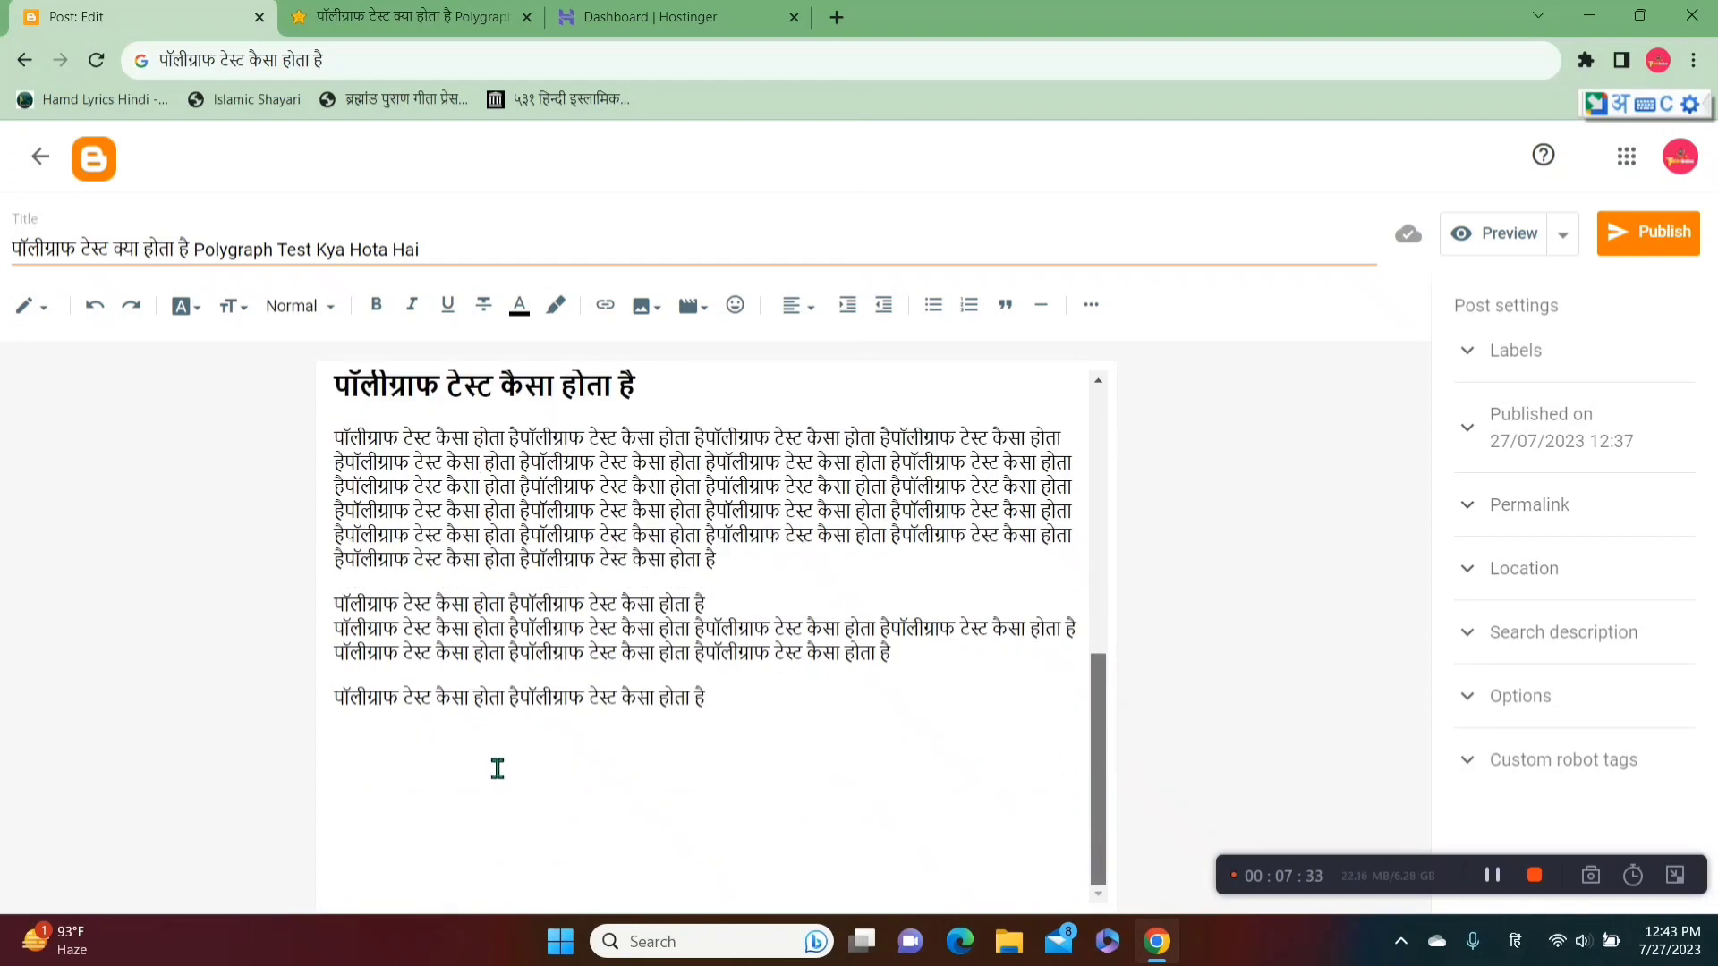
pyautogui.press('BackSpace')
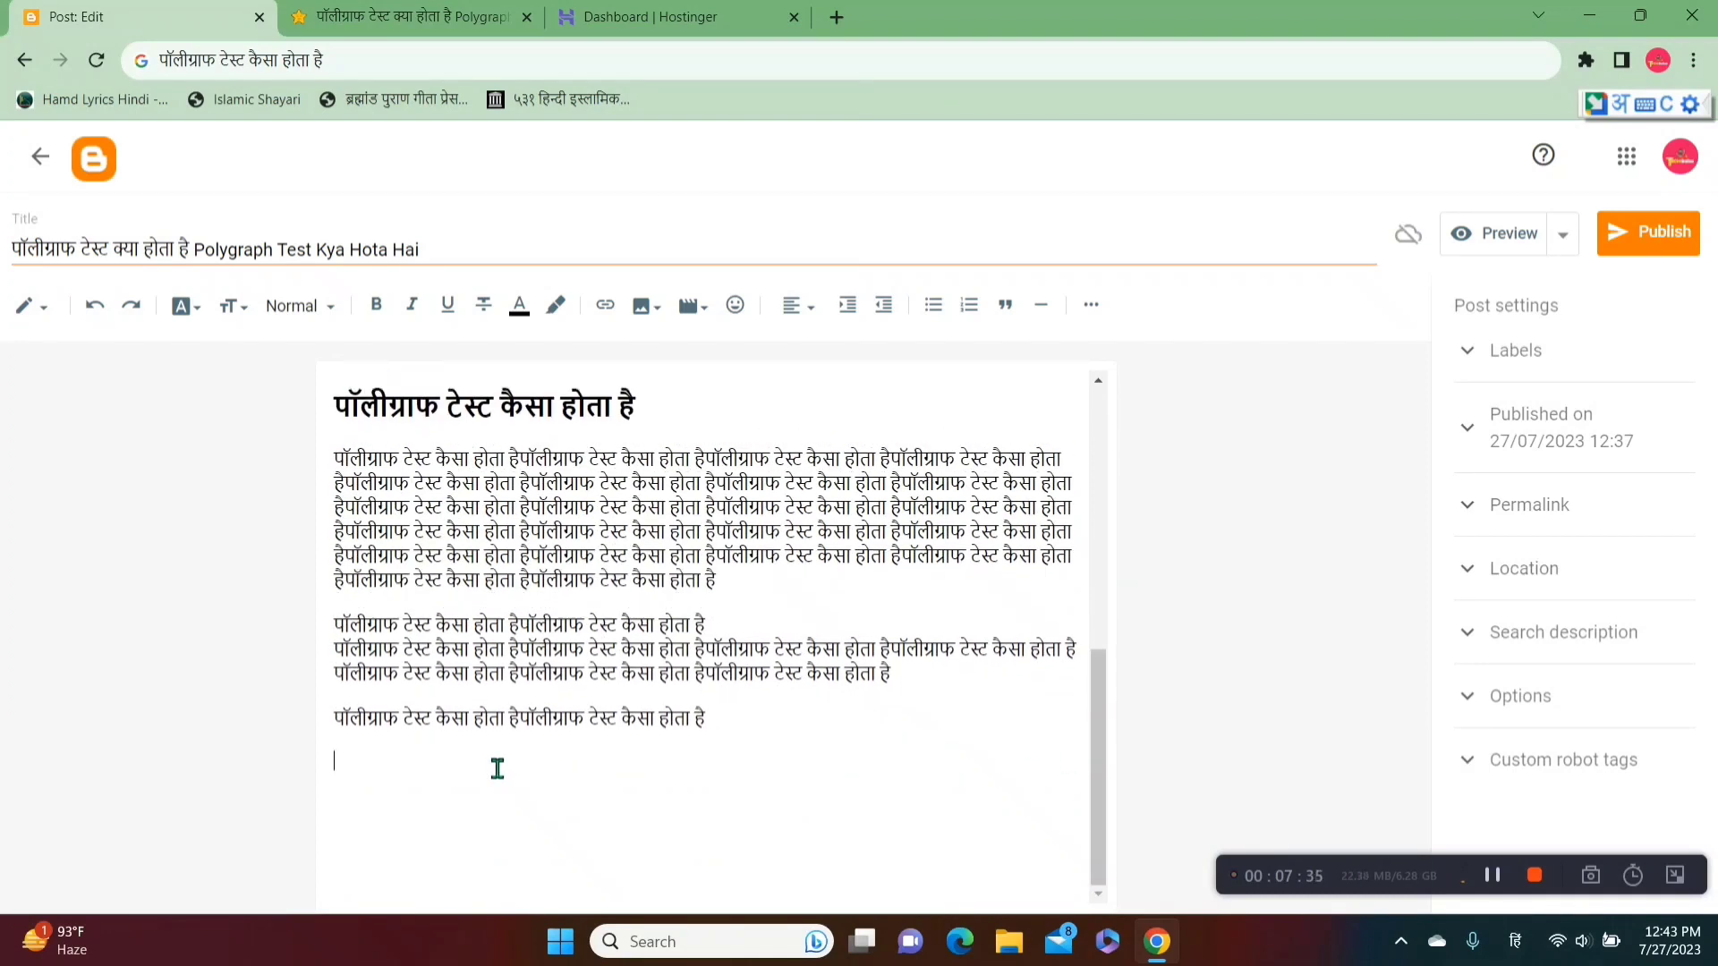
pyautogui.press('Return')
pyautogui.write('यह ')
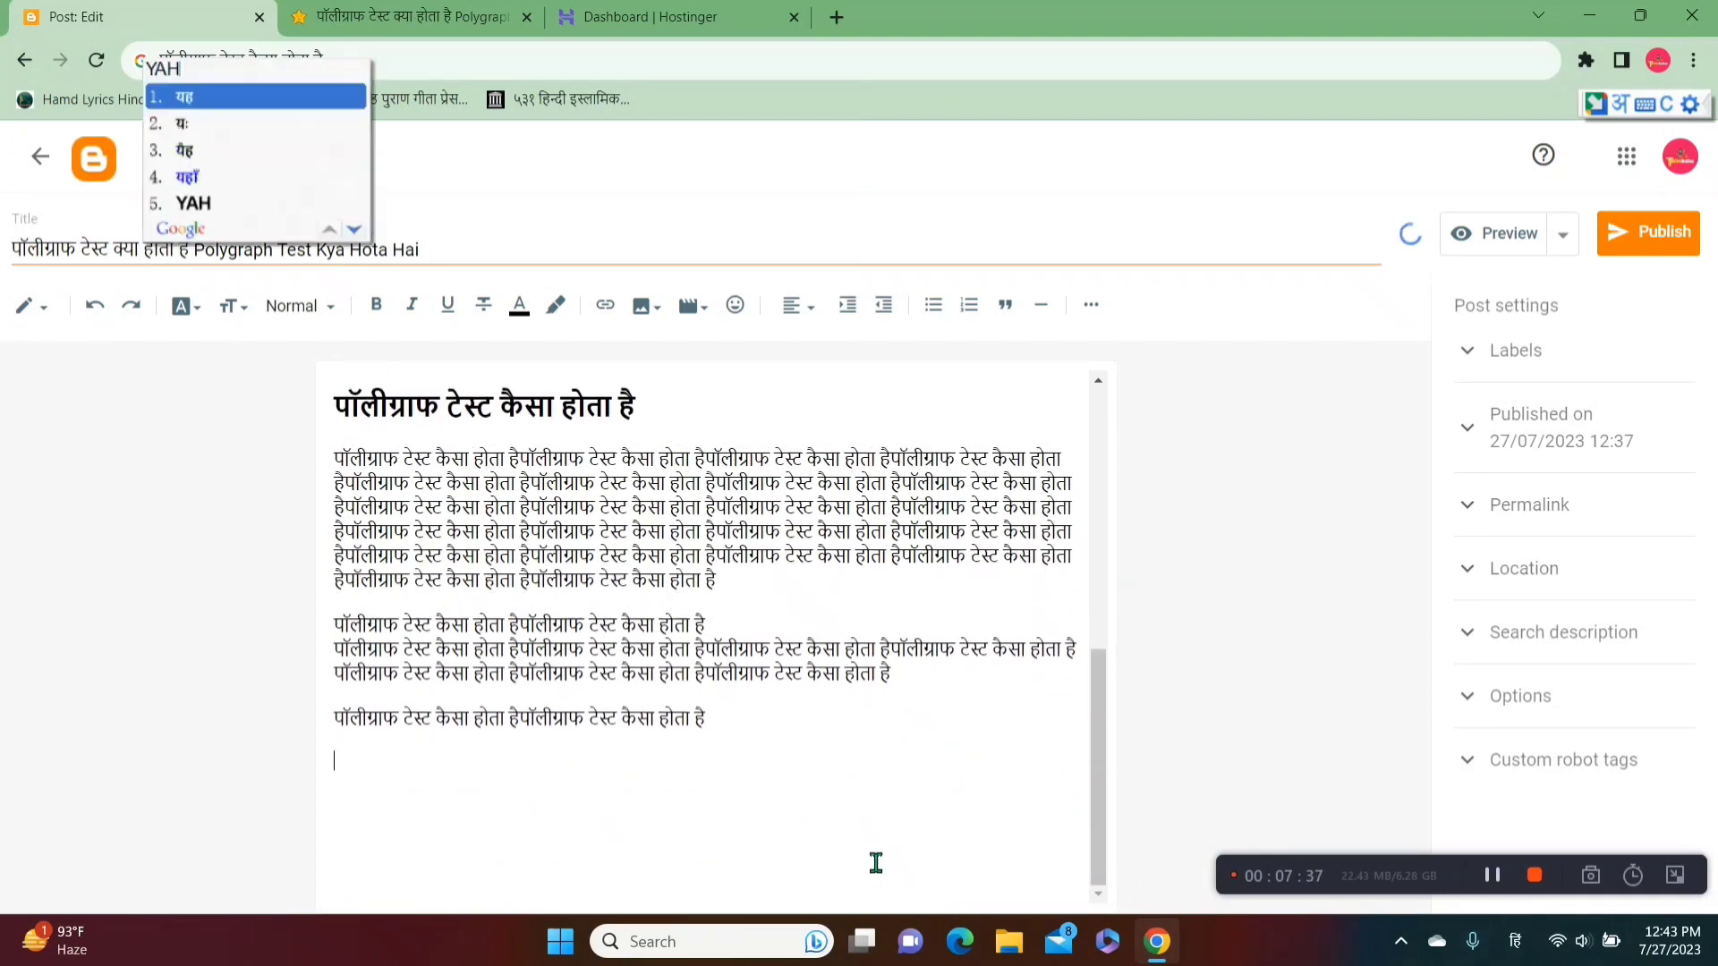
pyautogui.write('भी पढ़े')
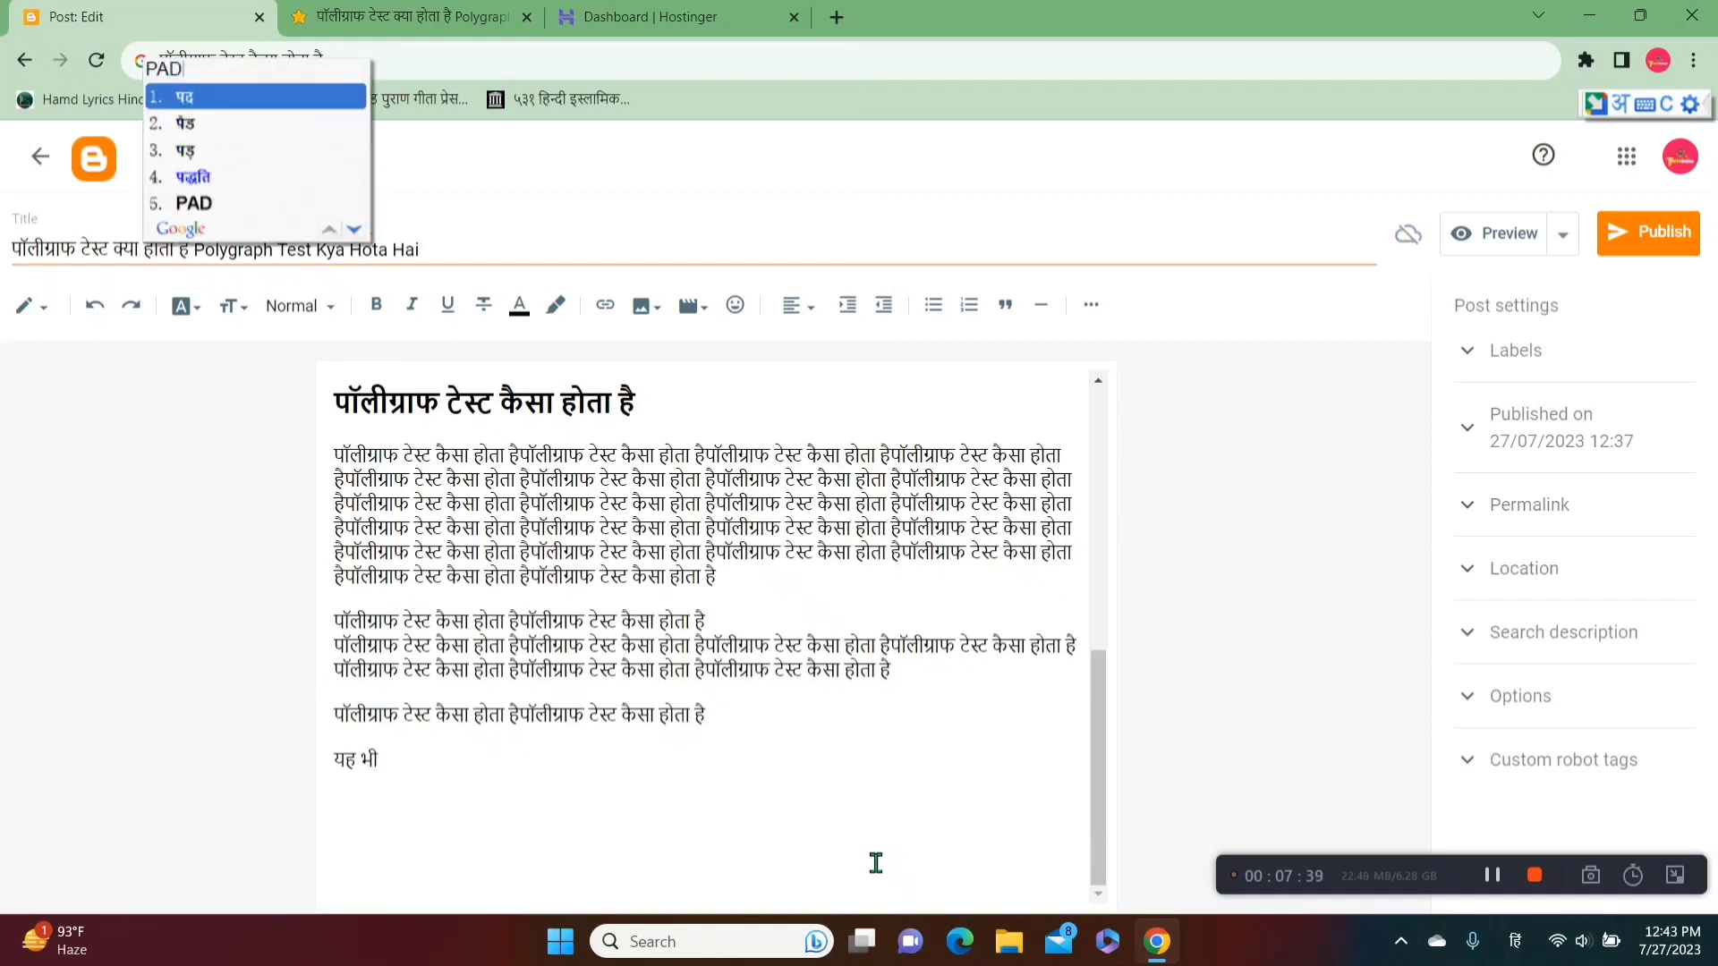
# Step: Make the line "यह भी पढ़े" bold
pyautogui.hotkey('ctrl', 'shift', 'Left')
pyautogui.hotkey('ctrl', 'shift', 'Left')
pyautogui.hotkey('ctrl', 'shift', 'Left')
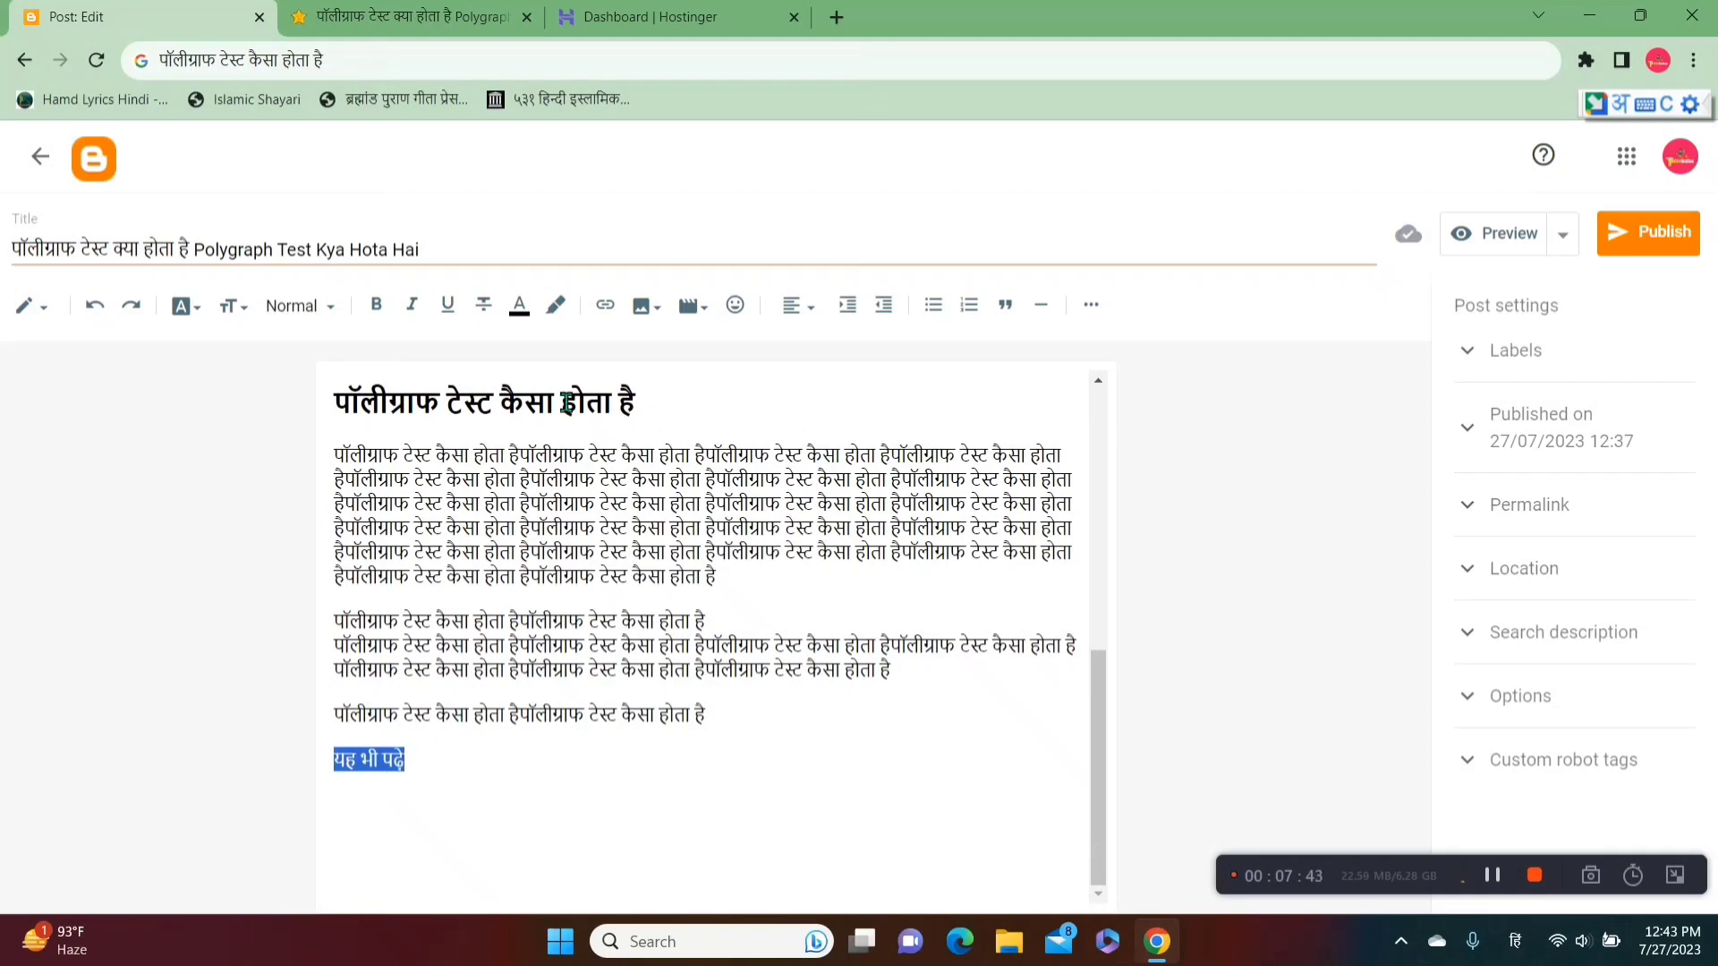
pyautogui.click(380, 310)
pyautogui.click(496, 778)
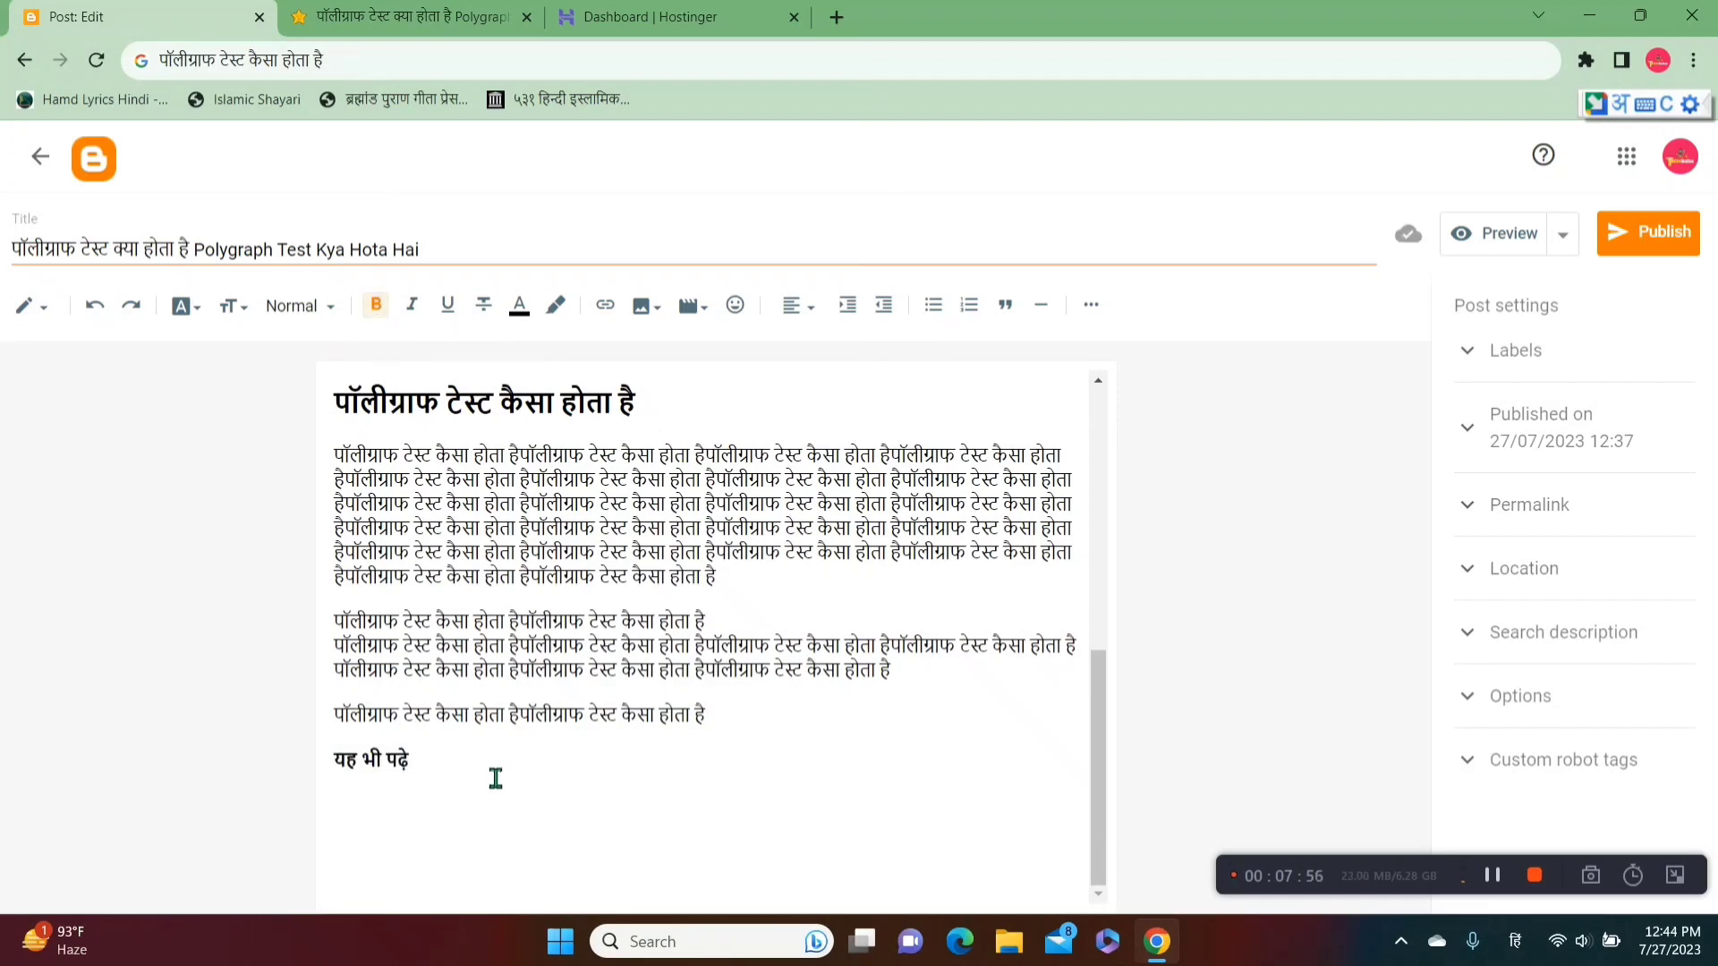
# Step: Start a bulleted list on a new line below "यह भी पढ़े"
pyautogui.press('Return')
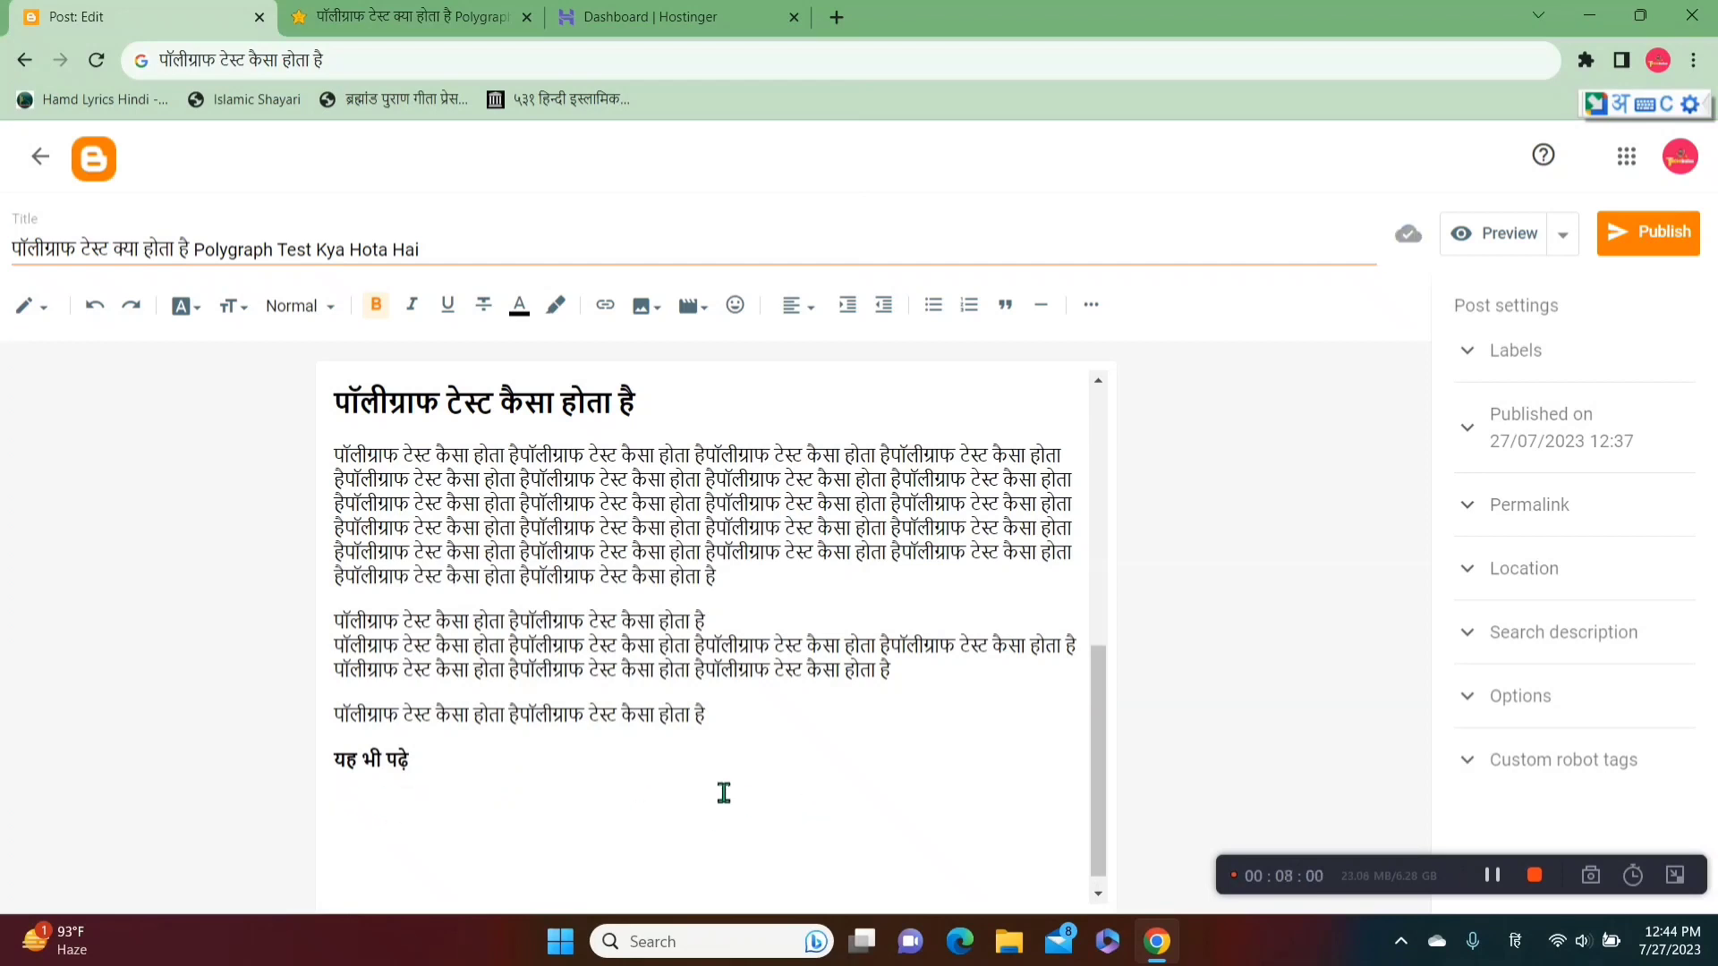
pyautogui.click(975, 313)
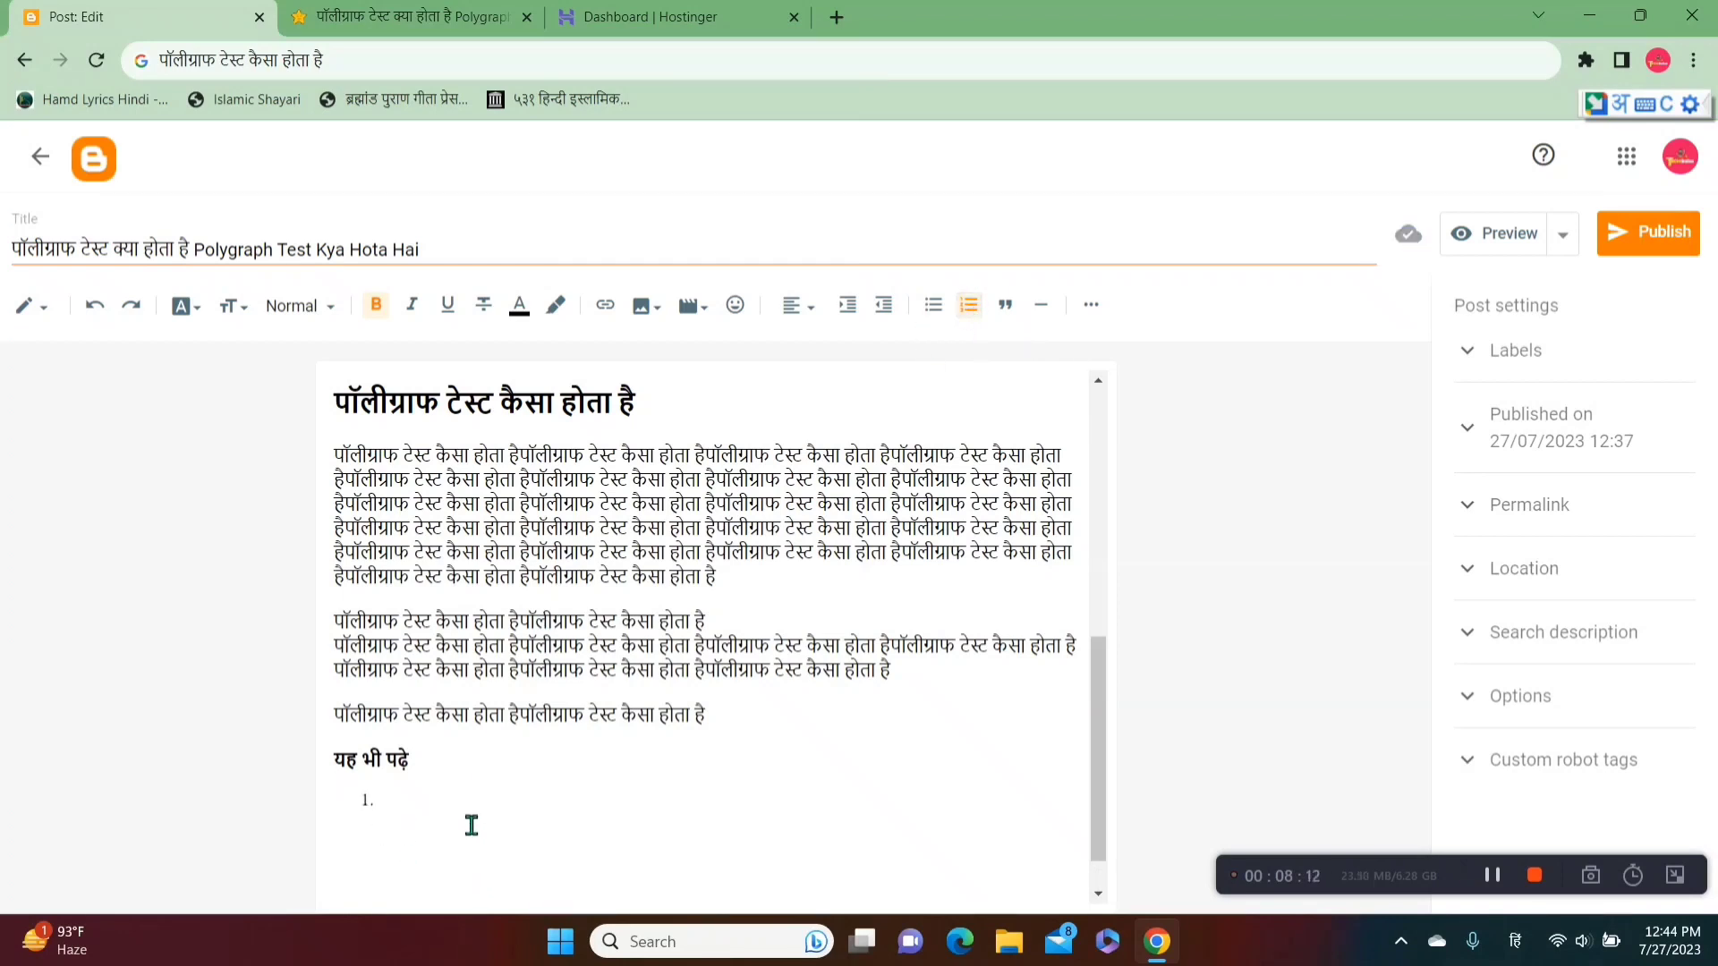
pyautogui.click(936, 315)
# Step: Copy "चेक बाउंस के नए नियम" from the article page's related post title as plain text into the first bullet
pyautogui.click(466, 18)
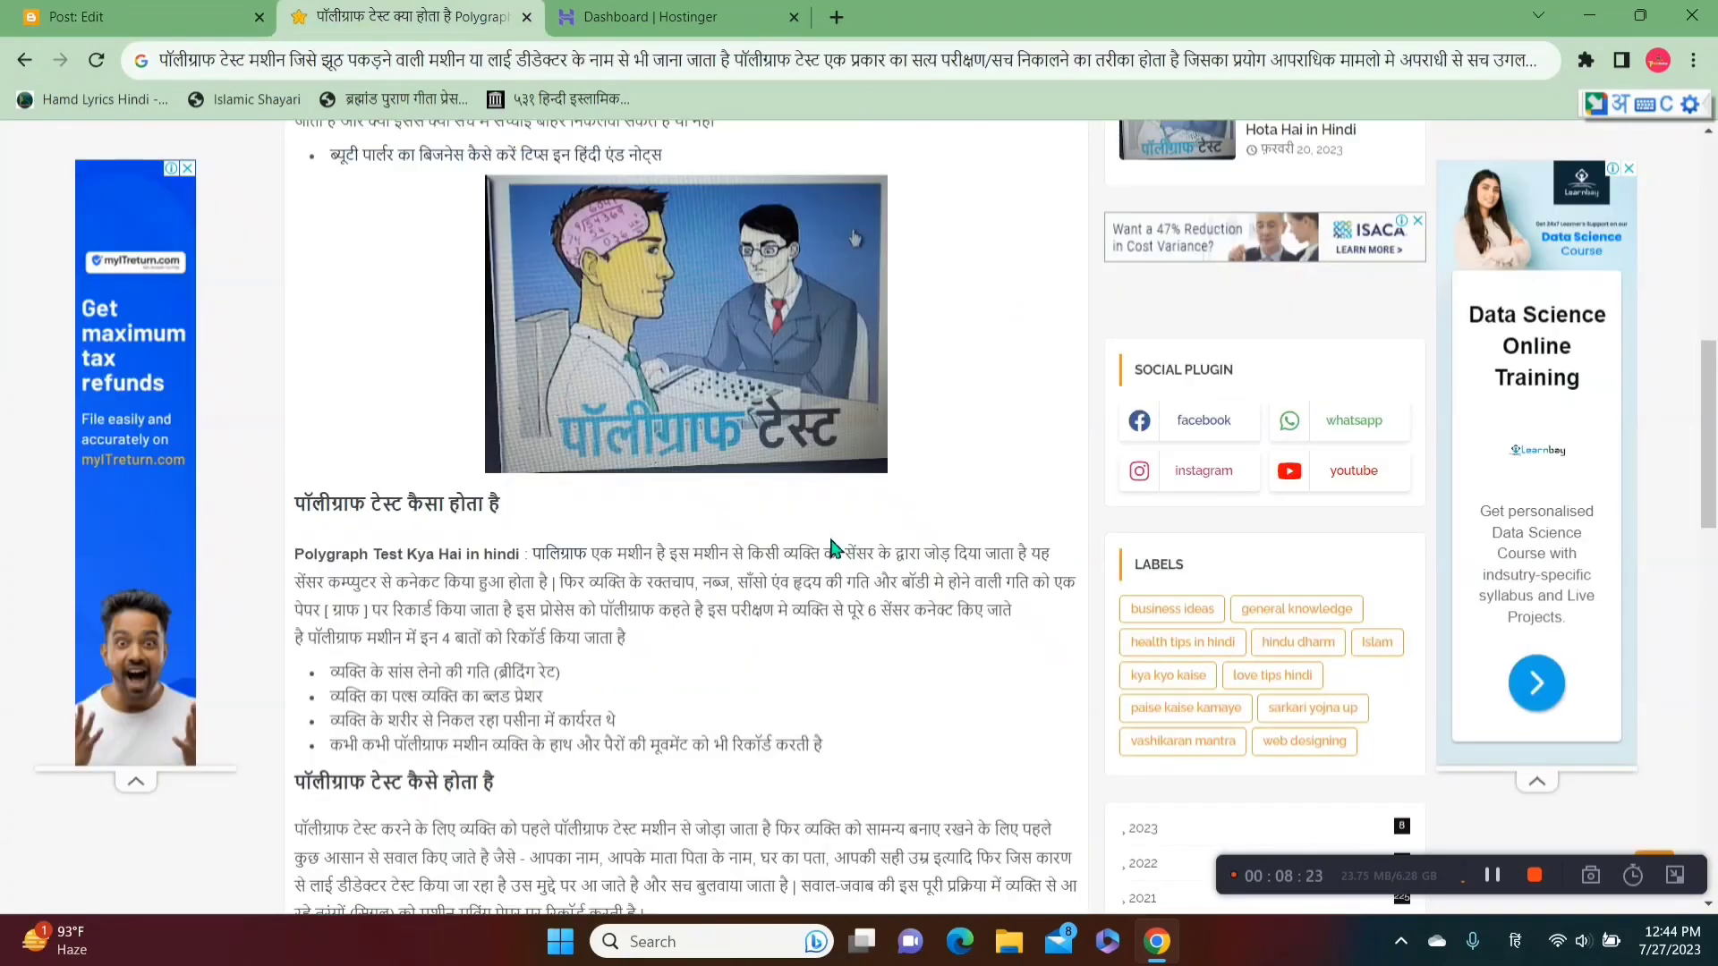
pyautogui.scroll(5, 1709, 349)
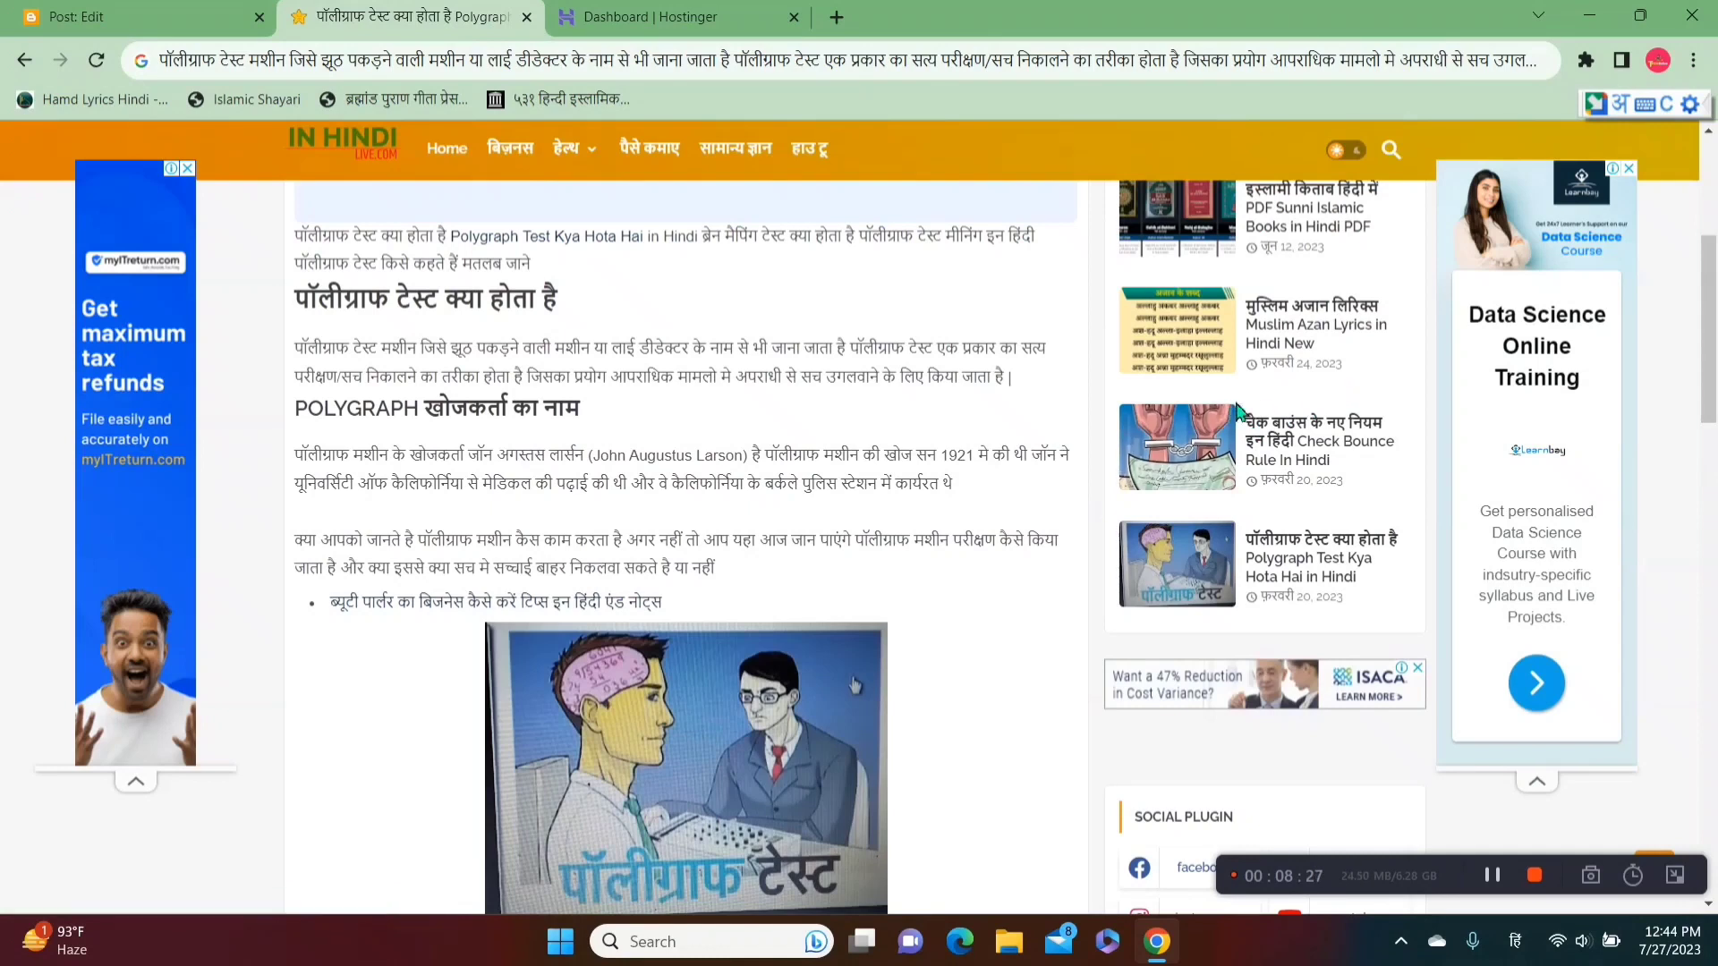
pyautogui.moveTo(1239, 413); pyautogui.dragTo(1386, 419)
pyautogui.hotkey('ctrl', 'c')
pyautogui.click(995, 48)
pyautogui.hotkey('ctrl', 'v')
pyautogui.hotkey('ctrl', 'a')
pyautogui.click(183, 6)
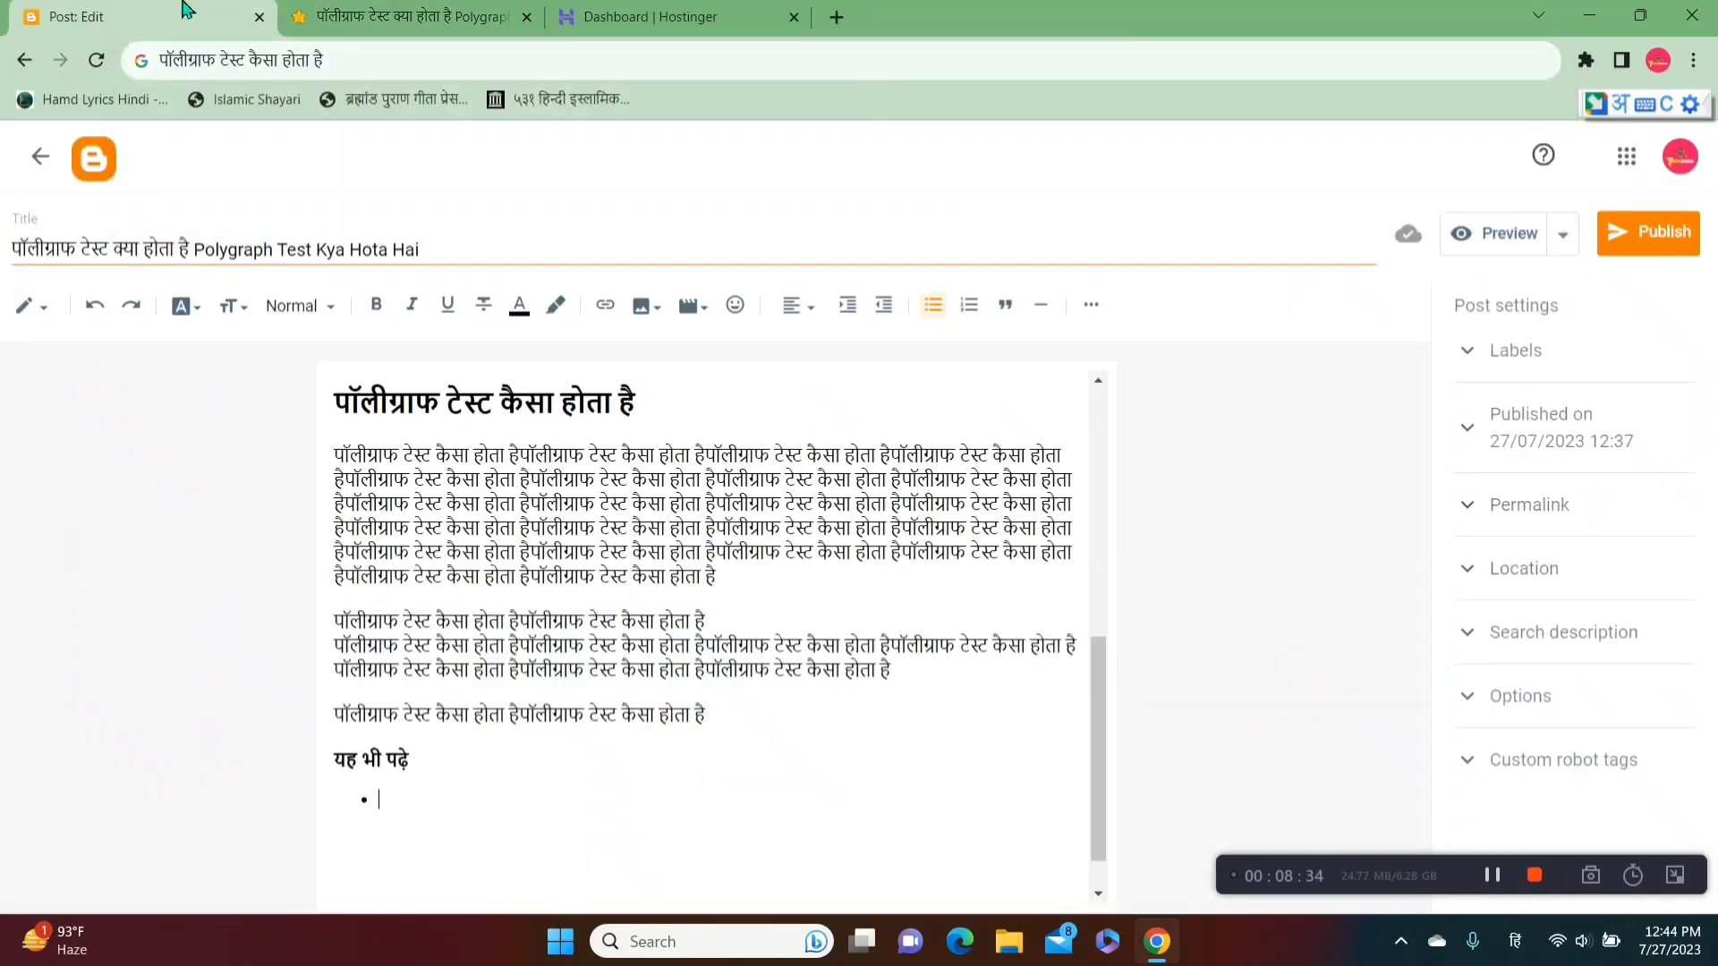
pyautogui.hotkey('ctrl', 'v')
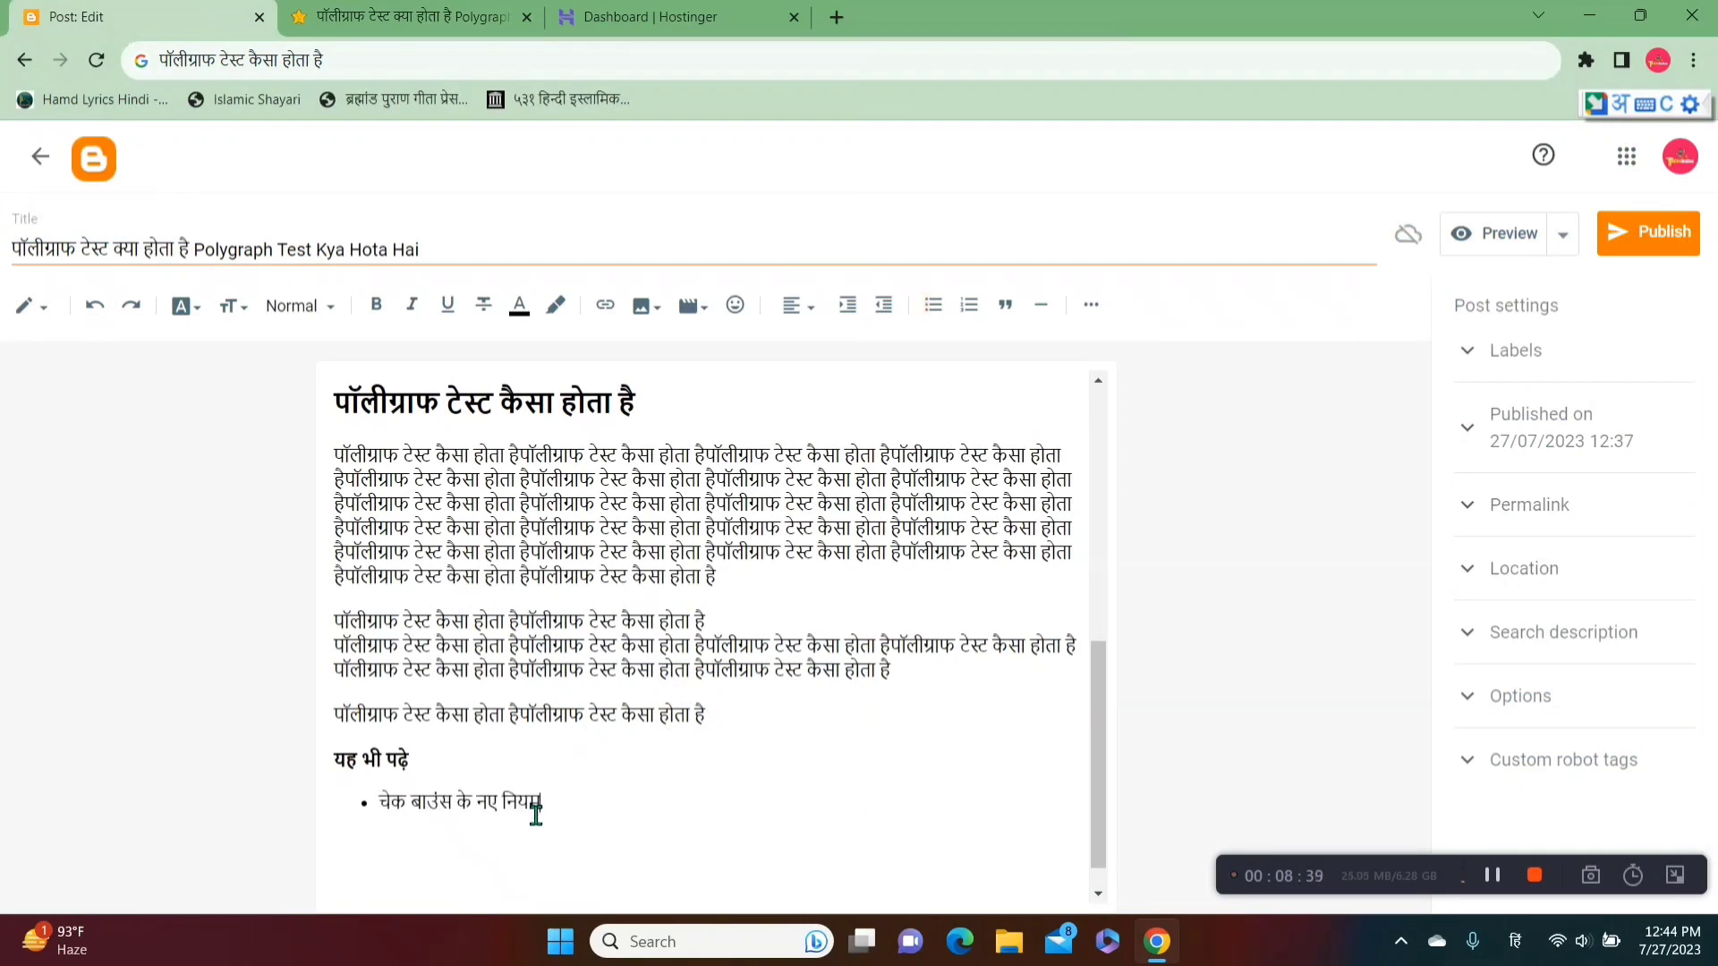
# Step: Open the related article "चेक बाउंस के नए नियम" from the article page and copy its web address
pyautogui.moveTo(603, 825); pyautogui.dragTo(403, 817)
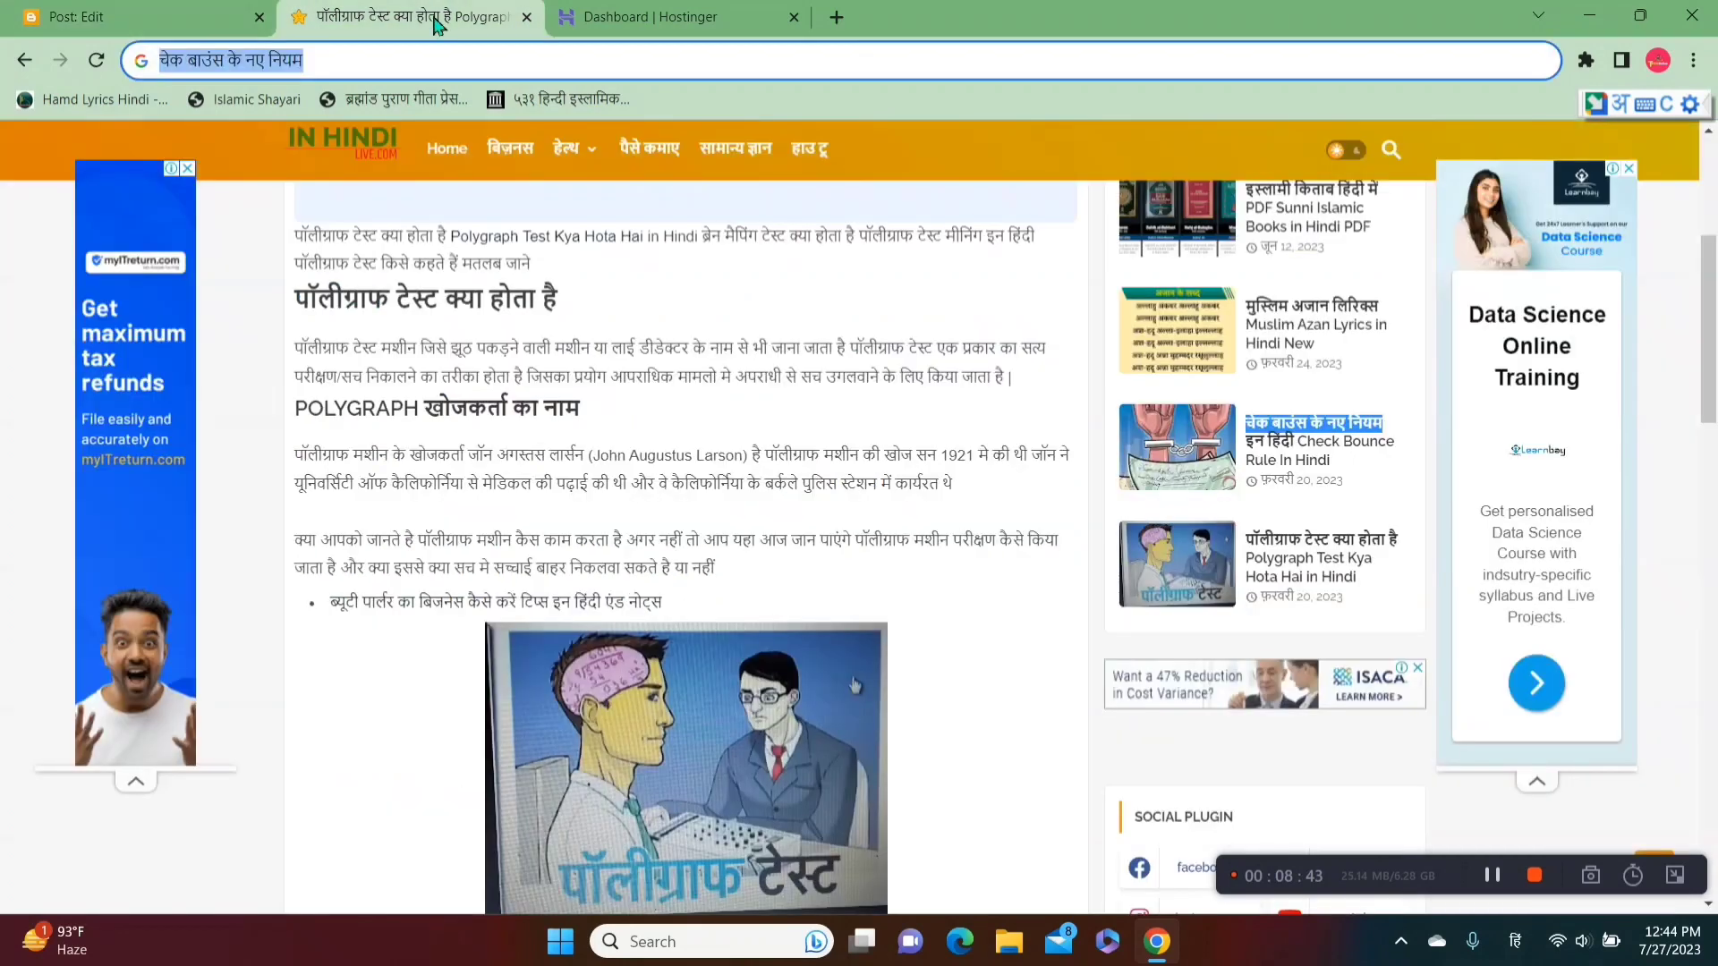
pyautogui.click(438, 18)
pyautogui.click(1281, 435)
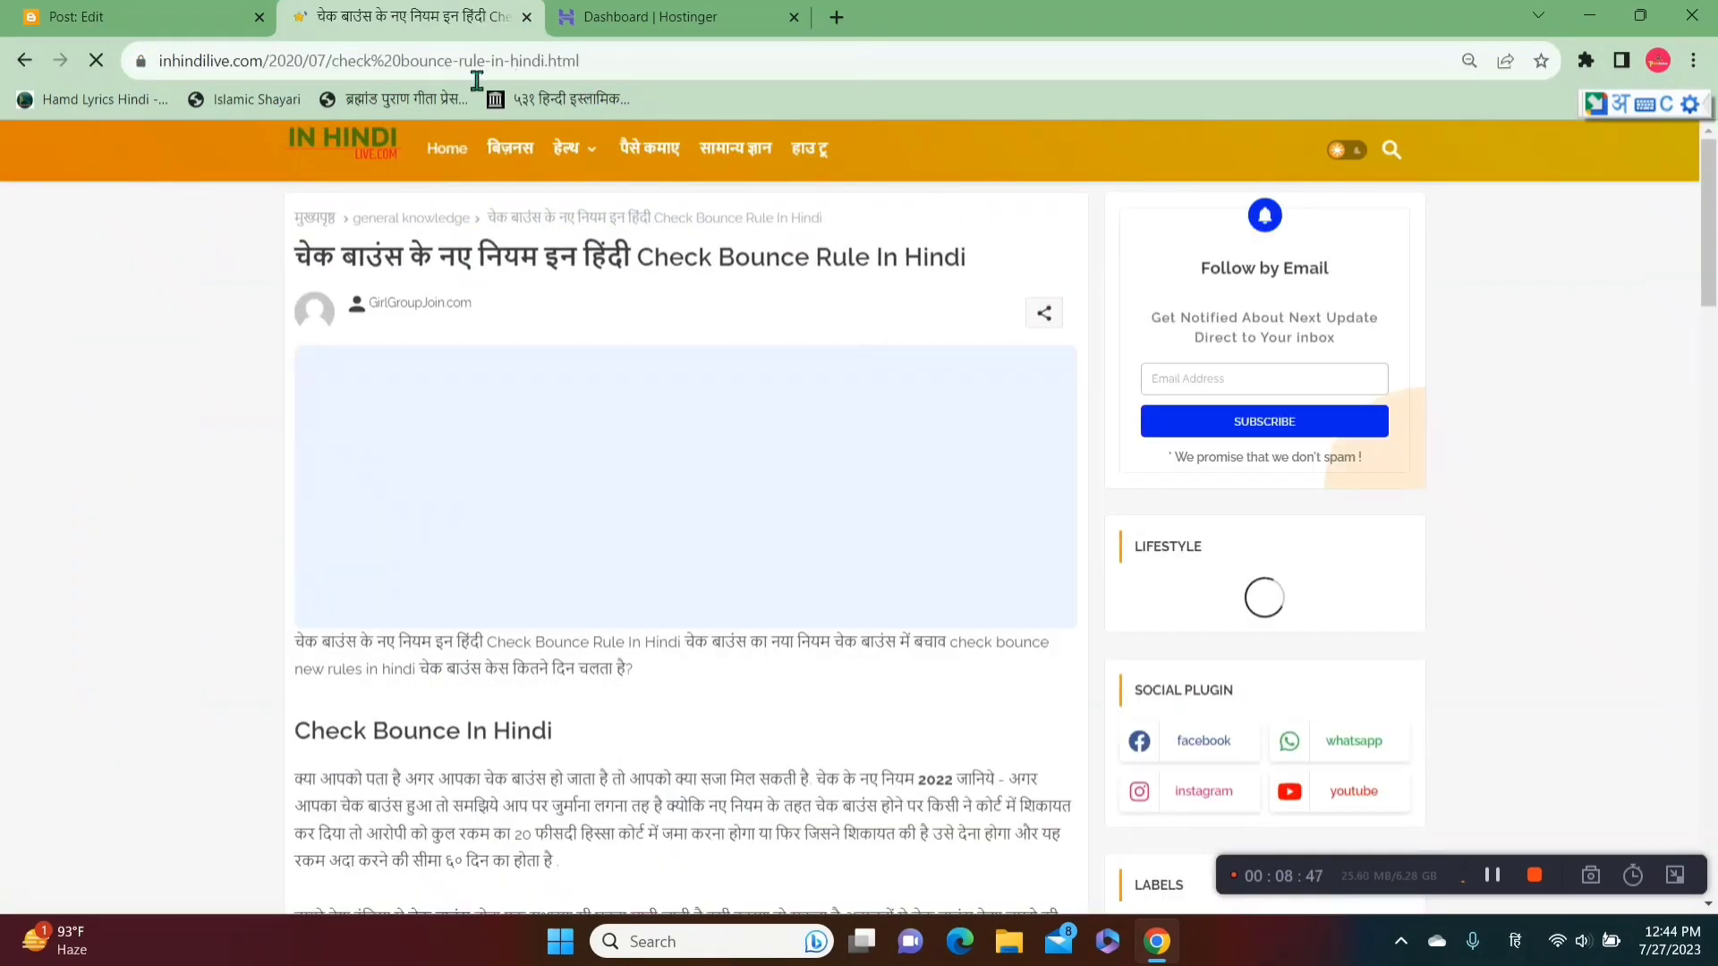
pyautogui.click(580, 61)
pyautogui.click(637, 74)
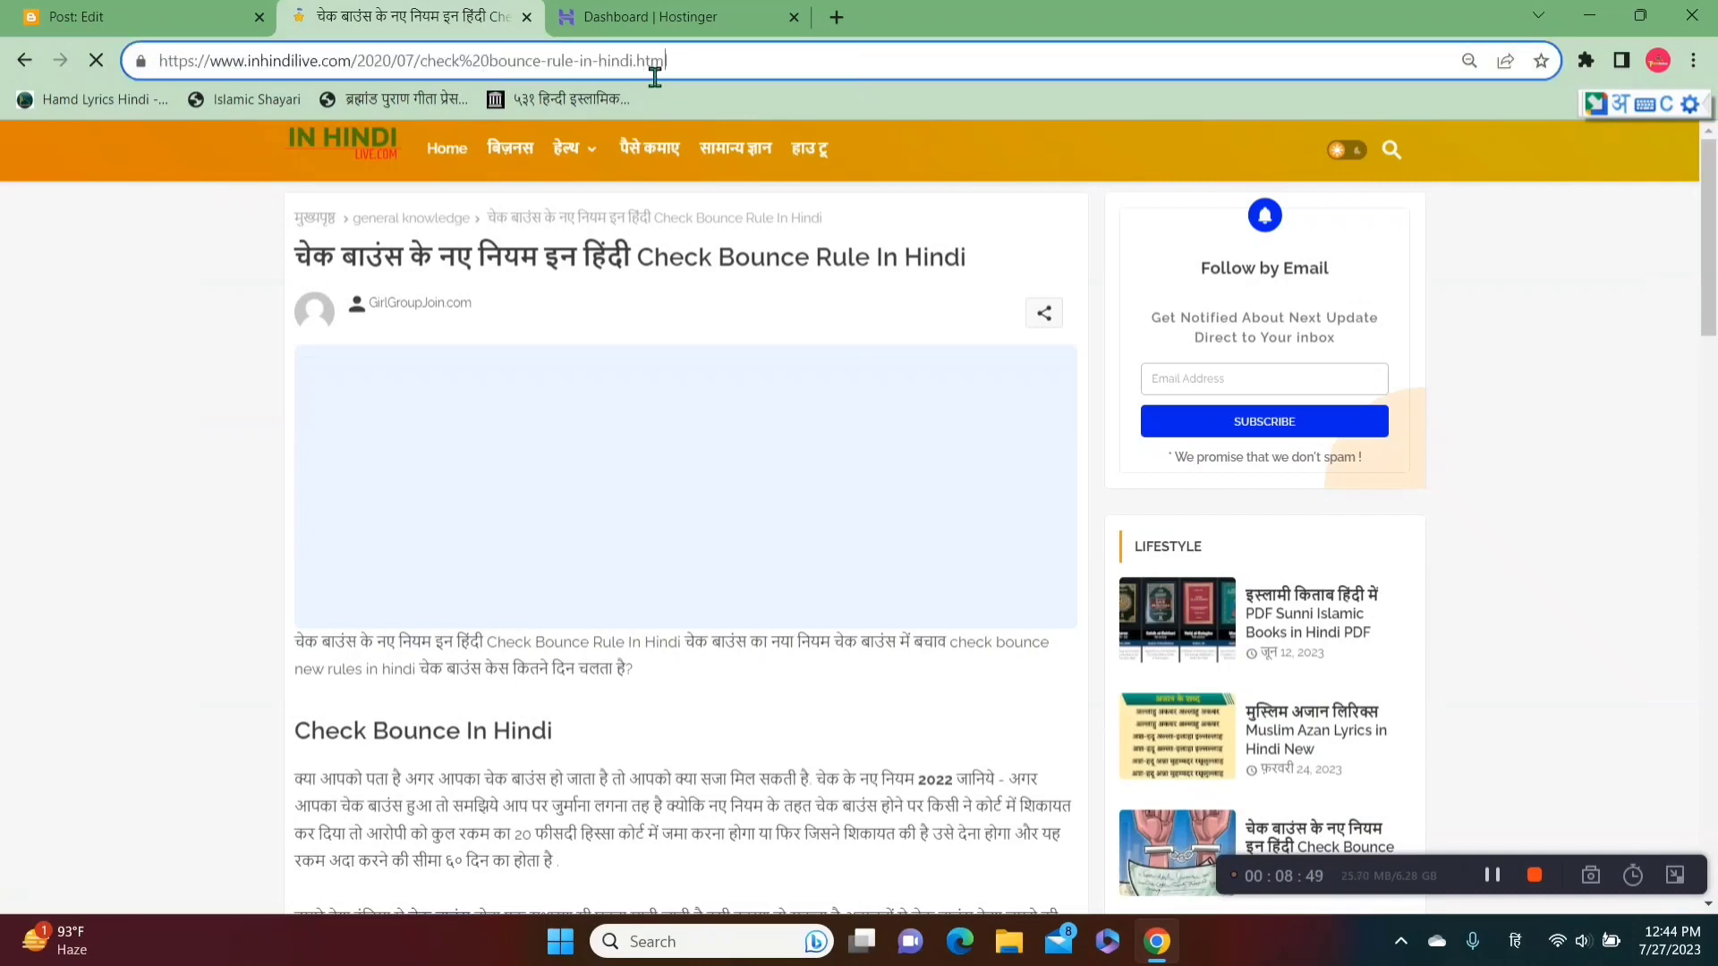
pyautogui.moveTo(510, 83); pyautogui.dragTo(135, 101)
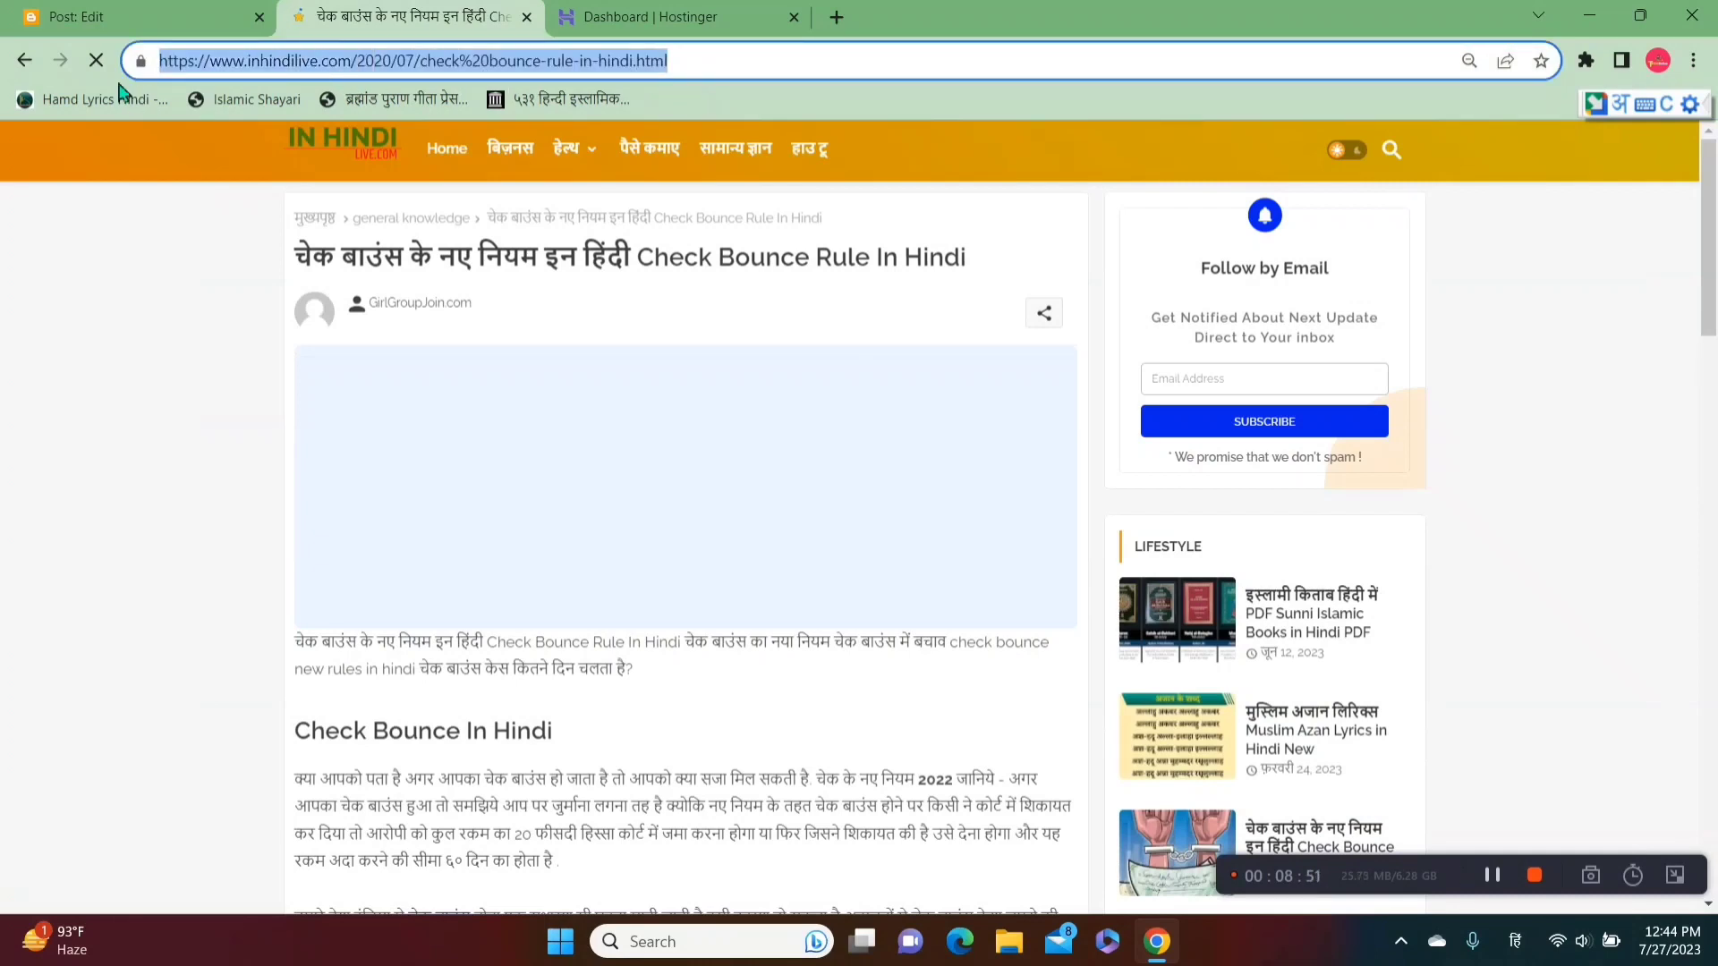
# Step: Start a link on the bullet text "चेक बाउंस के नए नियम" in the post and enter the copied article address as its target
pyautogui.click(177, 12)
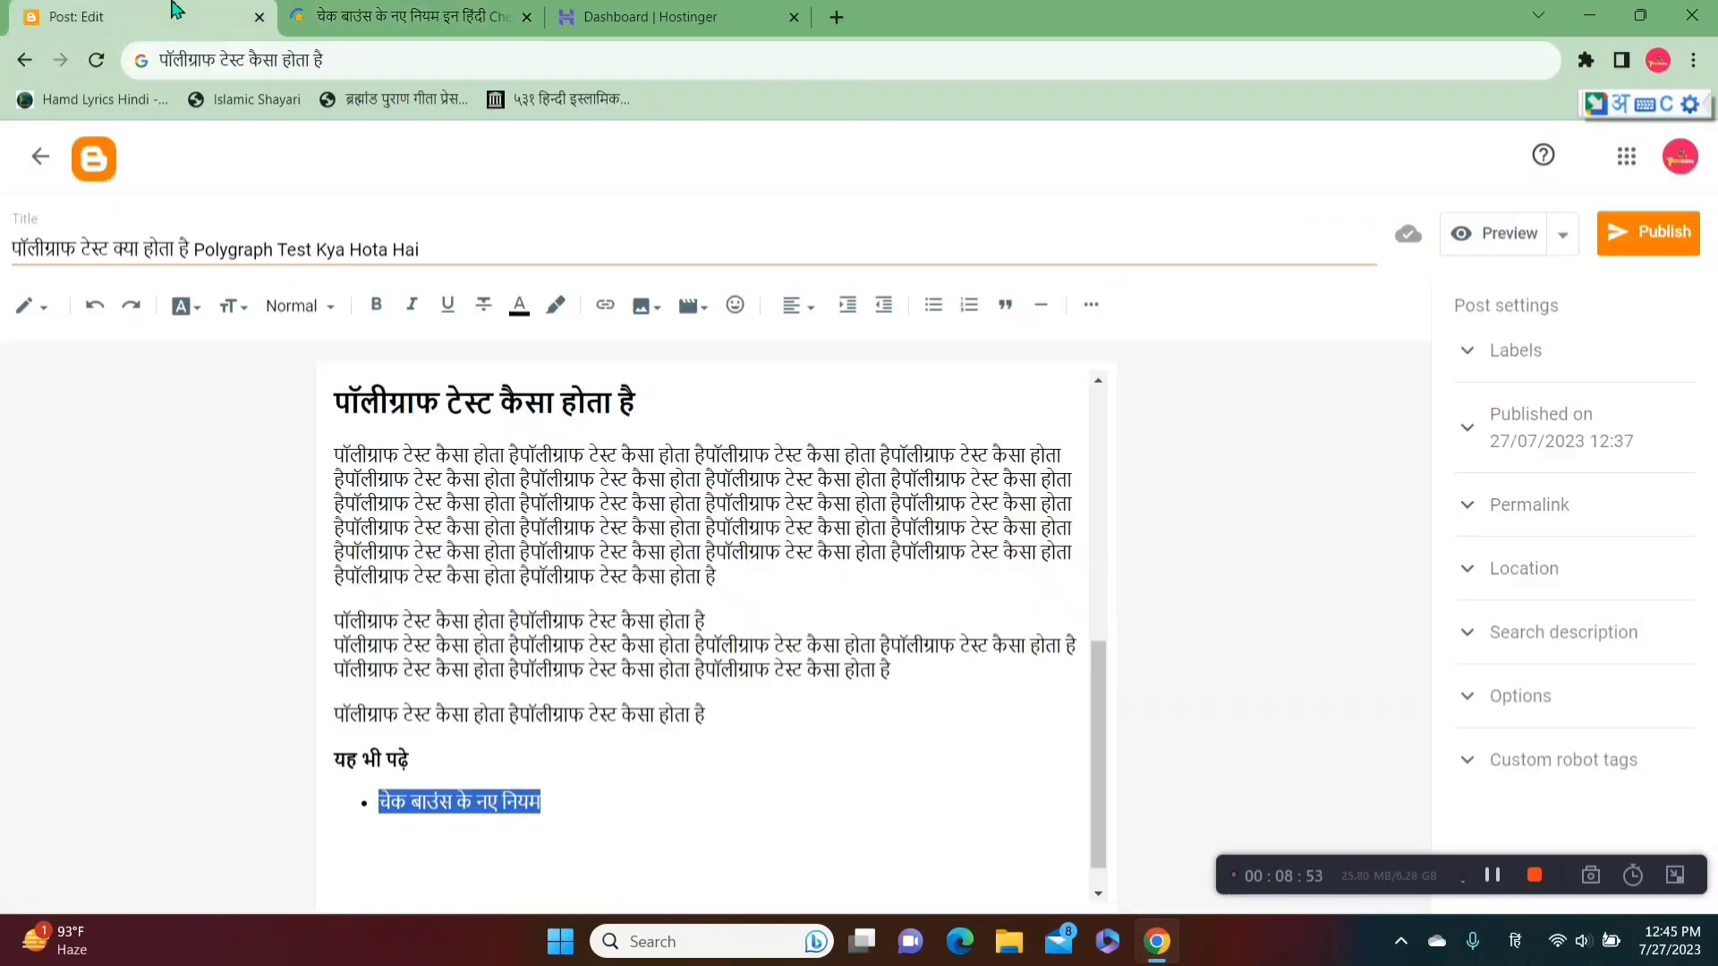
pyautogui.moveTo(568, 814); pyautogui.dragTo(397, 814)
pyautogui.click(606, 306)
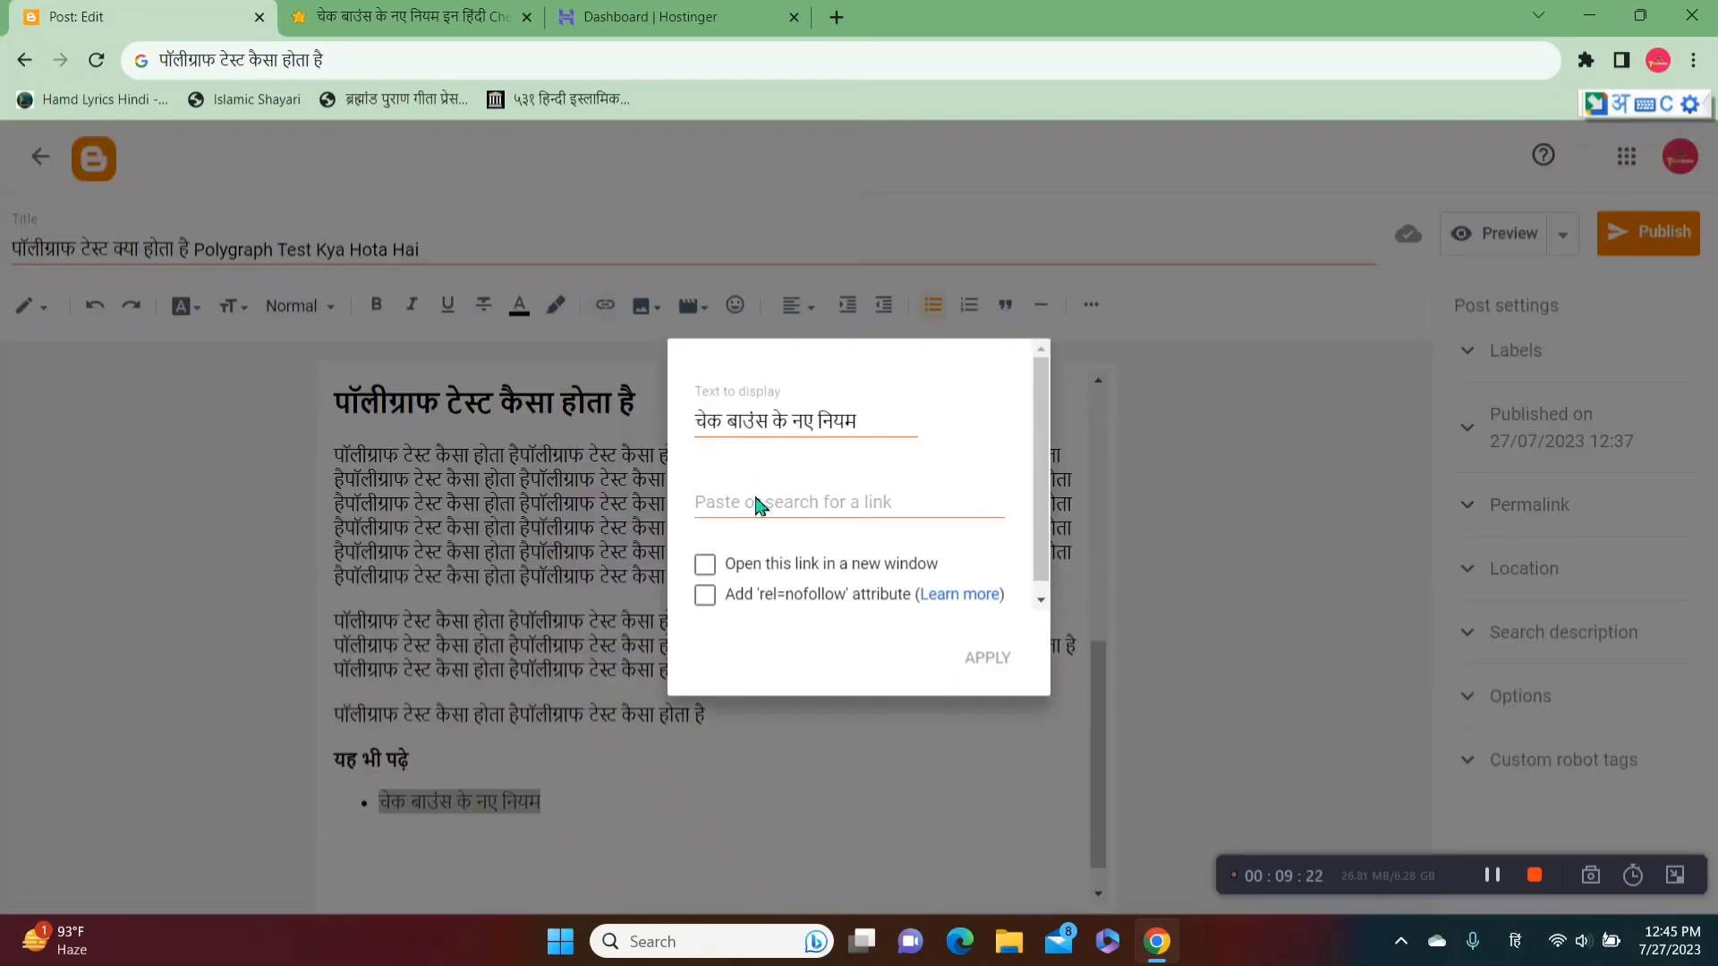
pyautogui.click(771, 516)
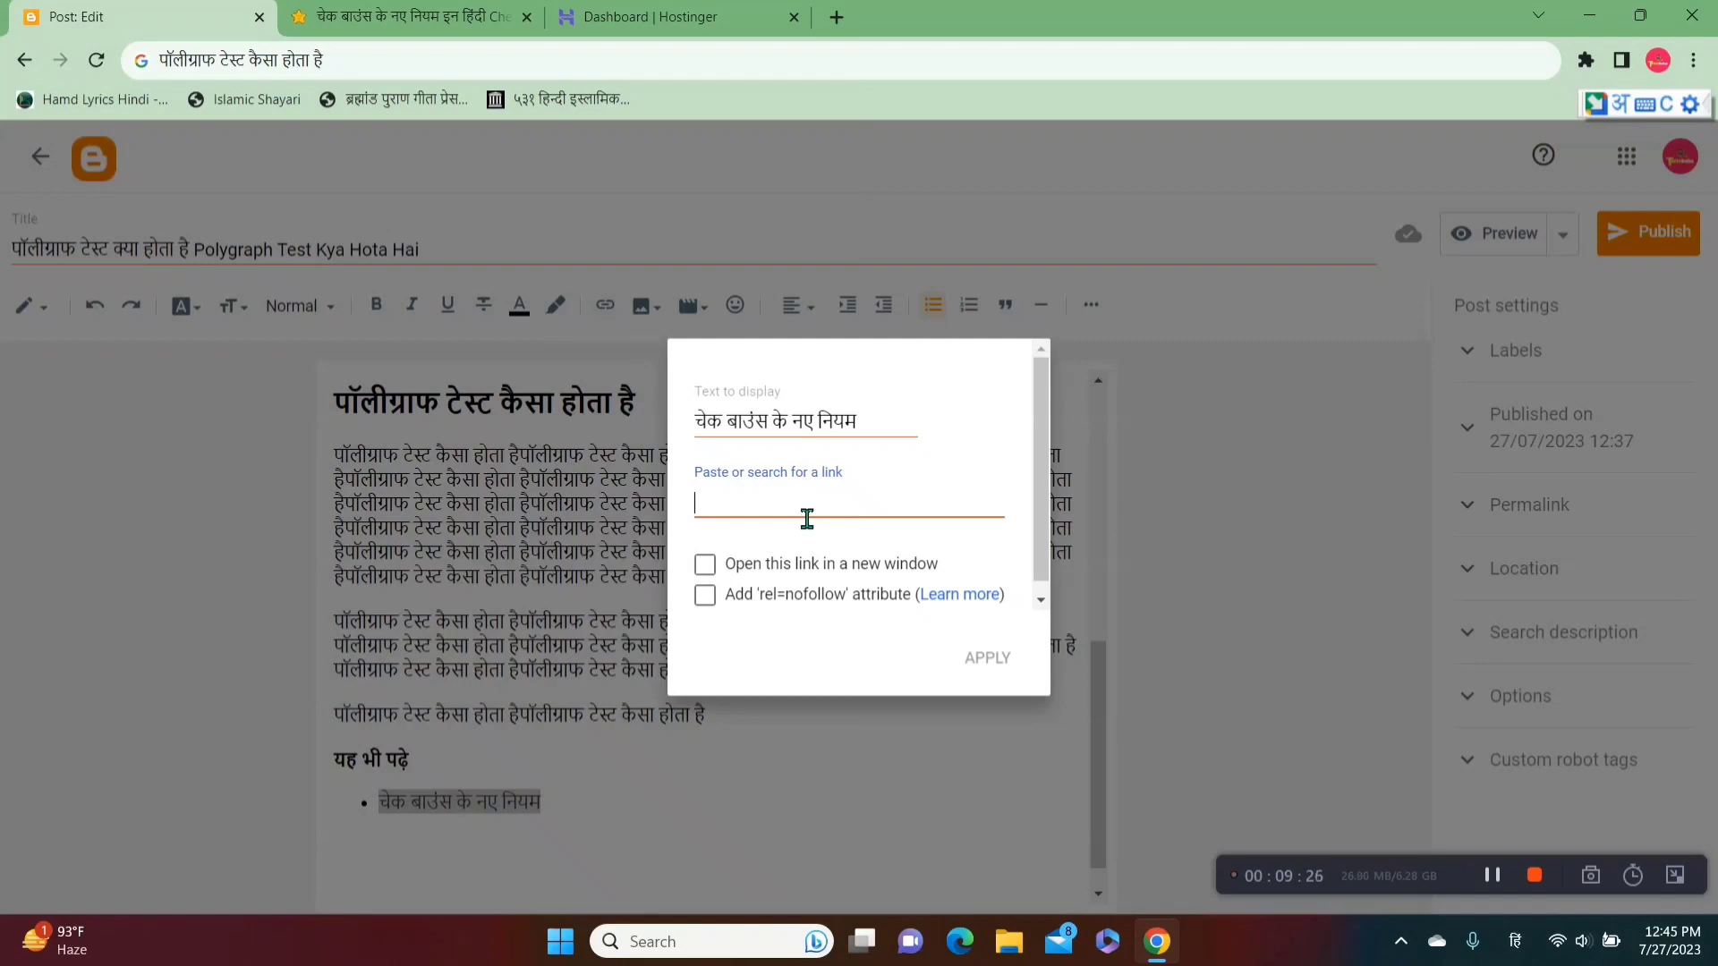
pyautogui.hotkey('ctrl', 'v')
pyautogui.click(417, 10)
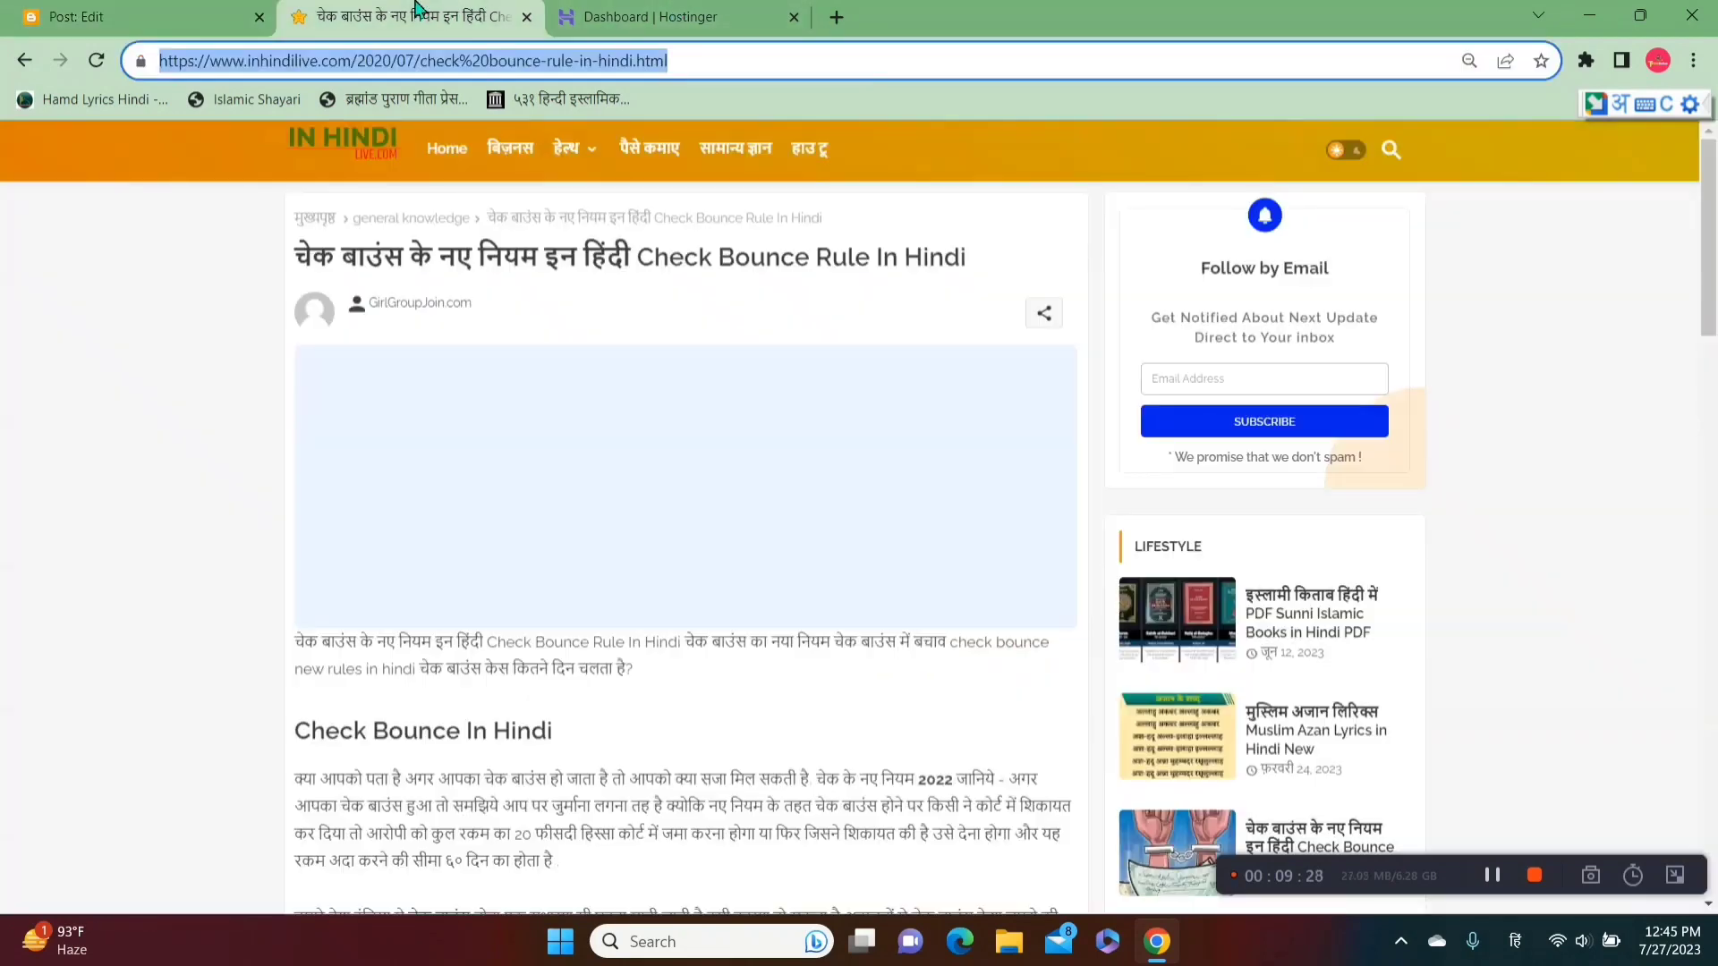
pyautogui.click(270, 14)
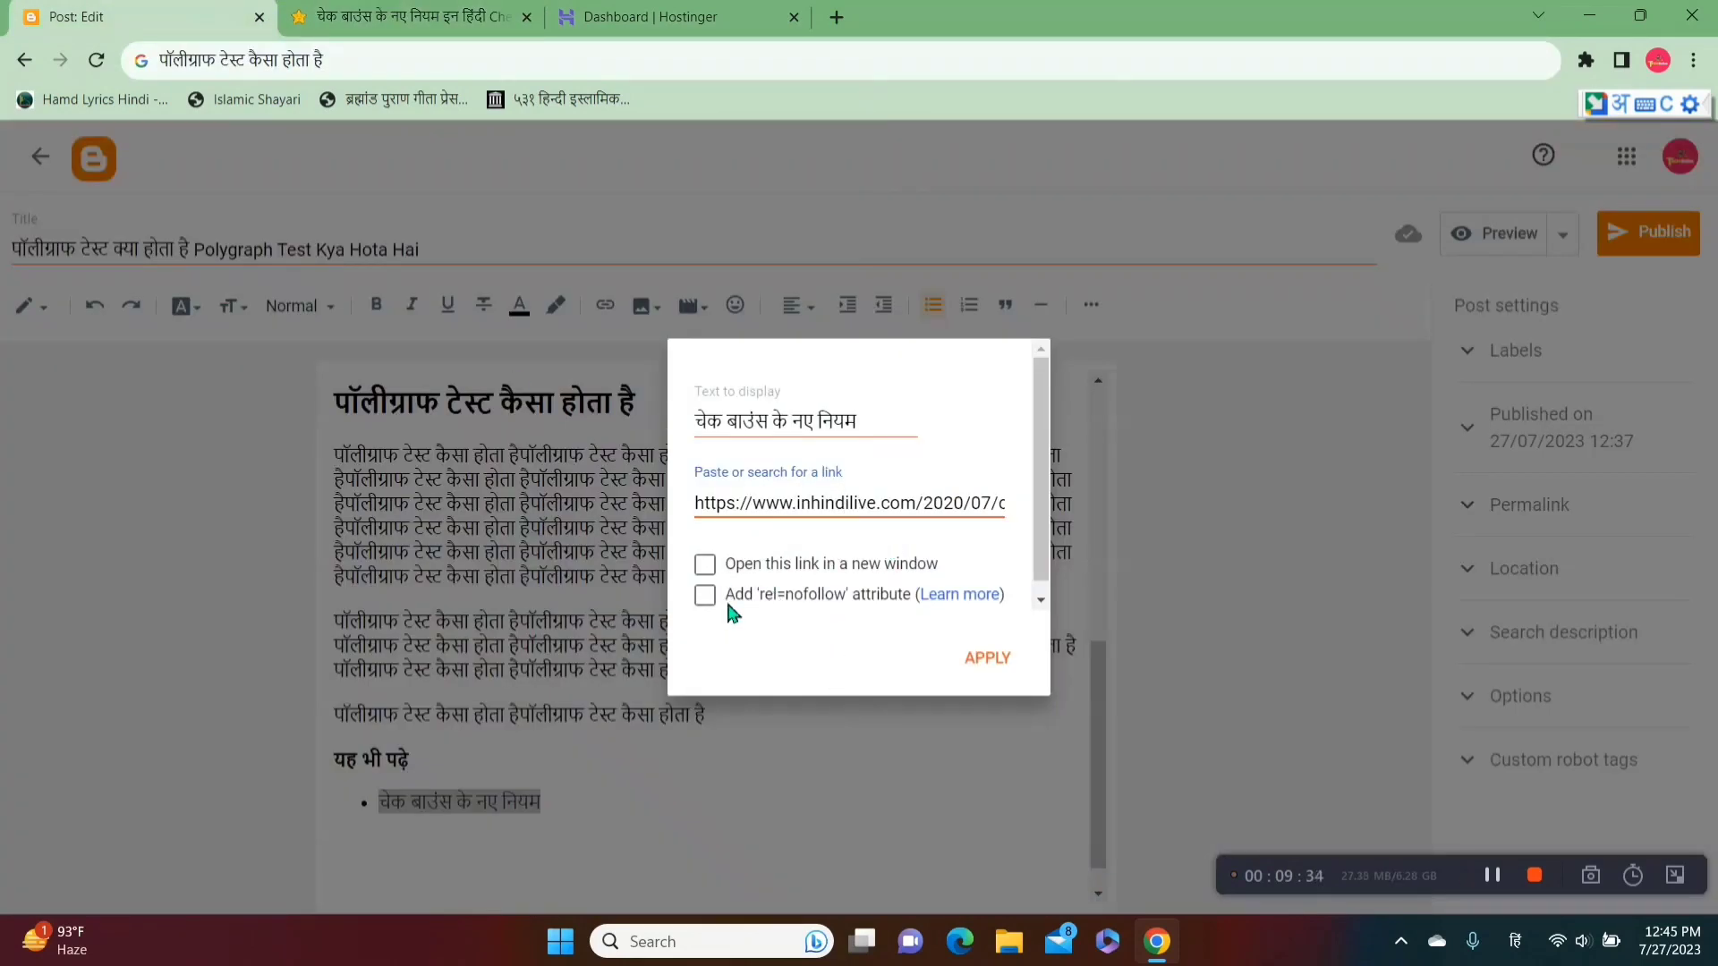
# Step: Set the bullet's link to open in a new window and apply it
pyautogui.moveTo(723, 564); pyautogui.dragTo(966, 570)
pyautogui.click(967, 570)
pyautogui.click(709, 566)
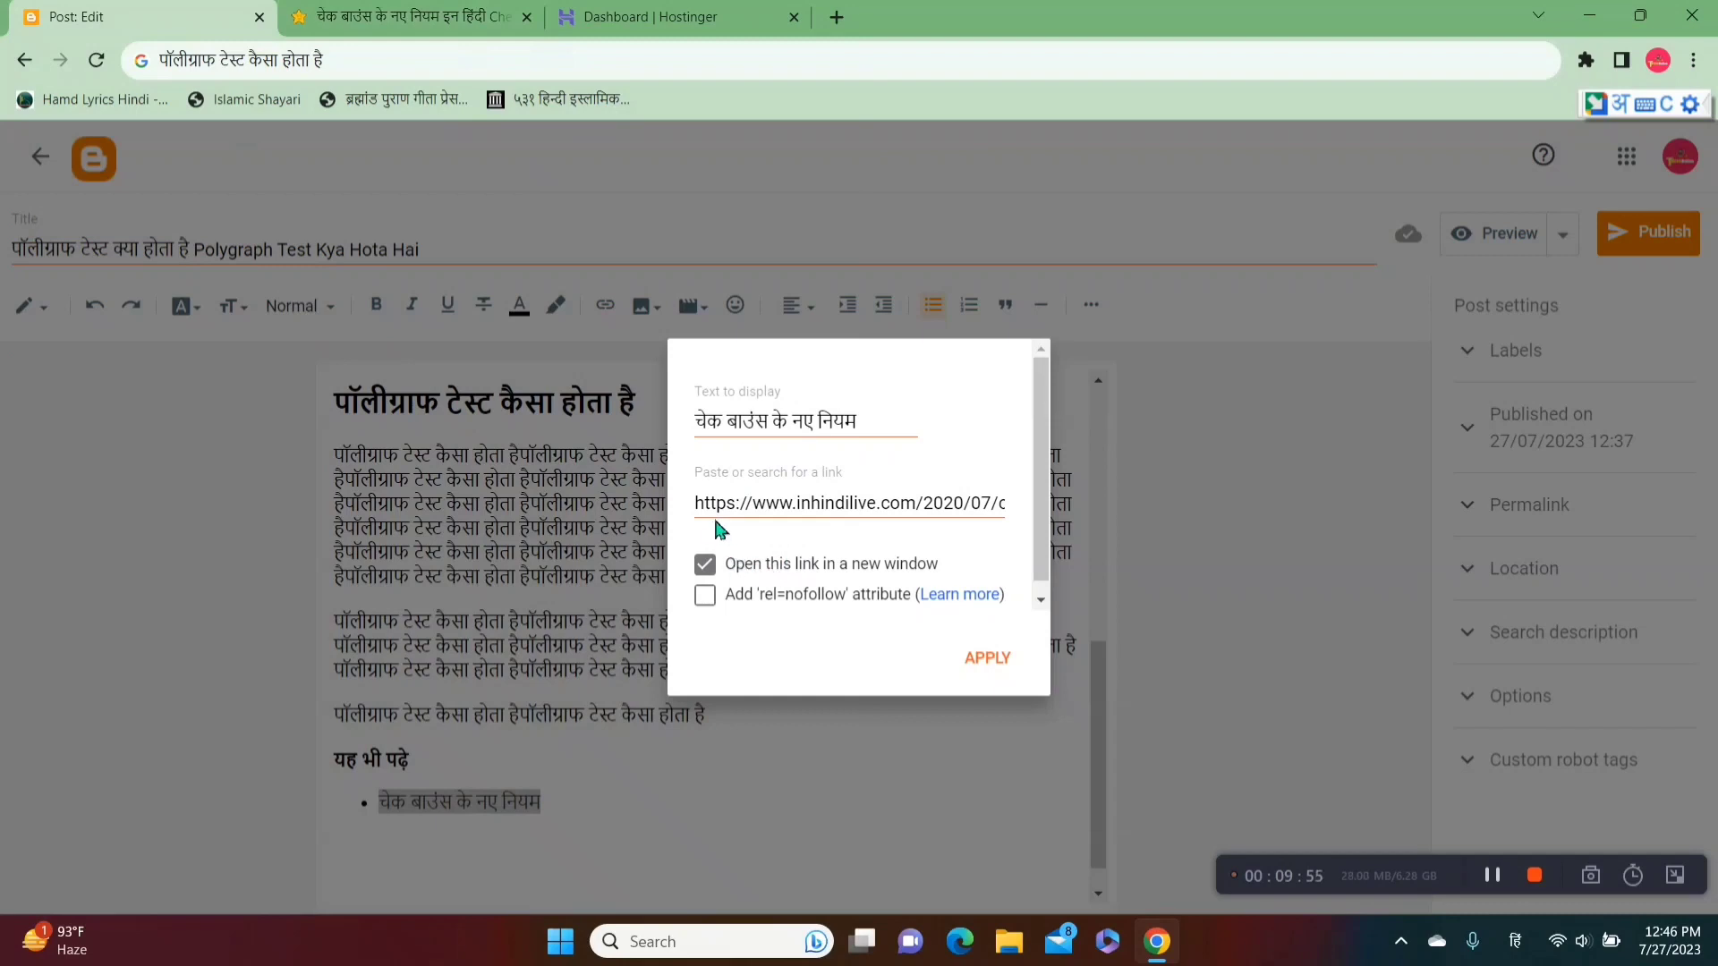
pyautogui.moveTo(720, 523); pyautogui.dragTo(989, 502)
pyautogui.click(997, 510)
pyautogui.click(711, 574)
pyautogui.click(705, 566)
pyautogui.click(999, 658)
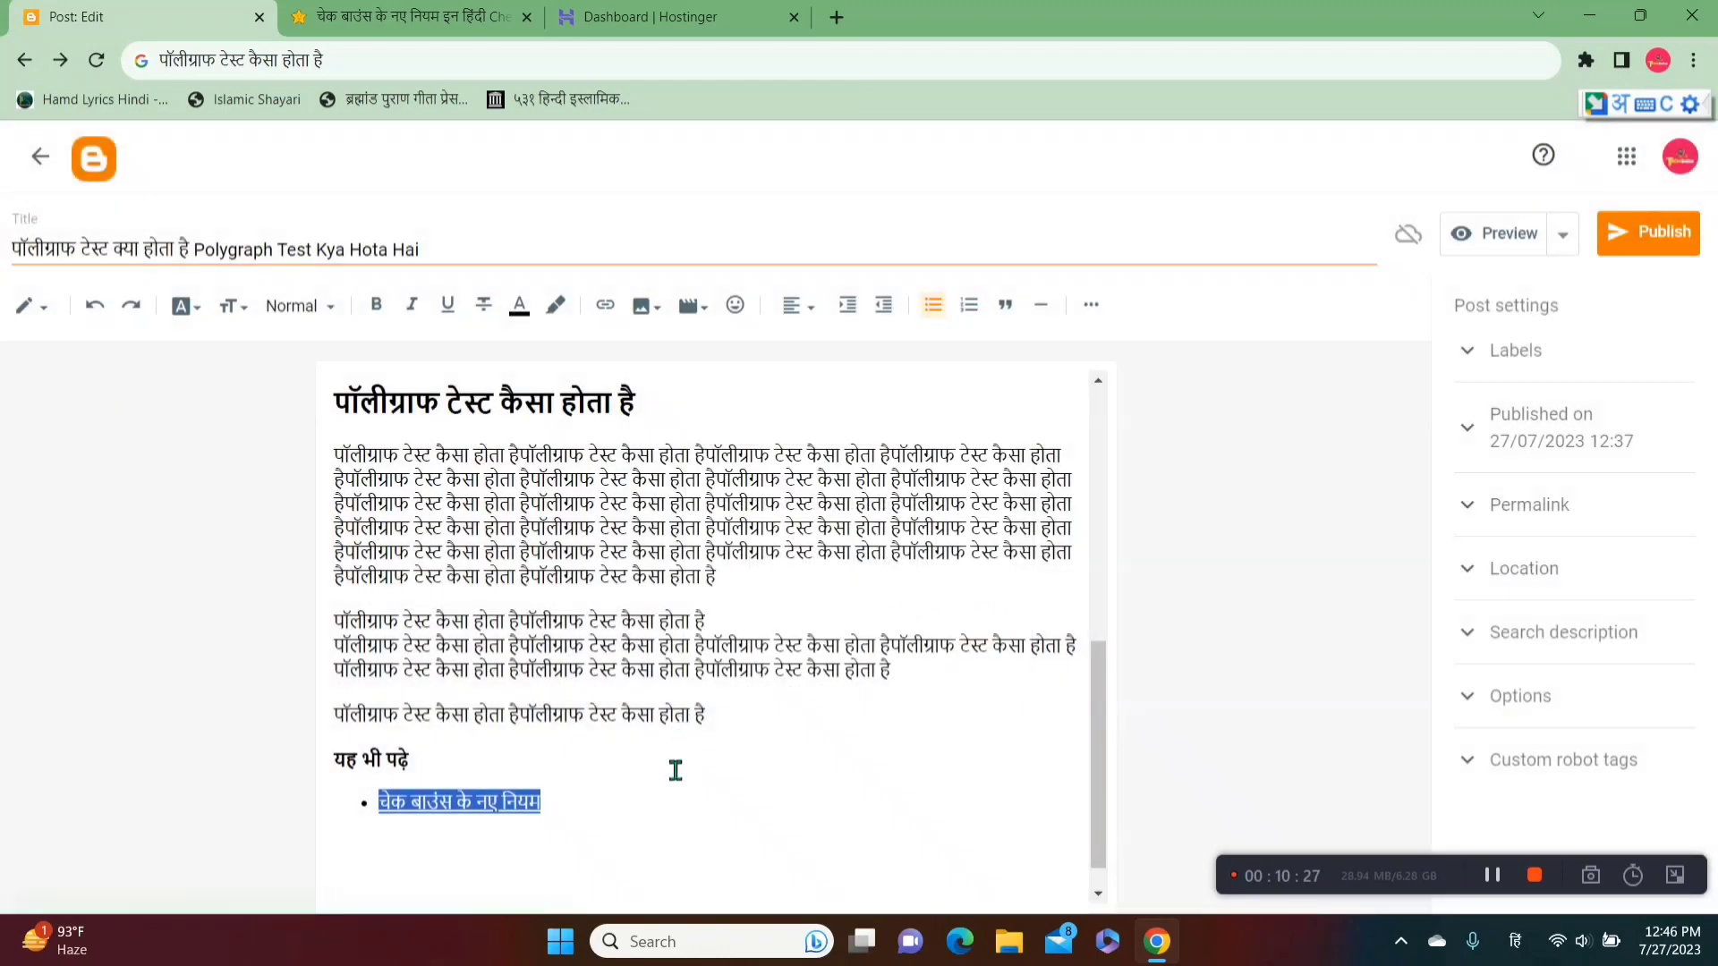
pyautogui.moveTo(383, 803); pyautogui.dragTo(564, 810)
pyautogui.click(575, 811)
pyautogui.moveTo(386, 805); pyautogui.dragTo(601, 805)
pyautogui.click(602, 805)
pyautogui.moveTo(393, 805); pyautogui.dragTo(604, 813)
pyautogui.click(637, 814)
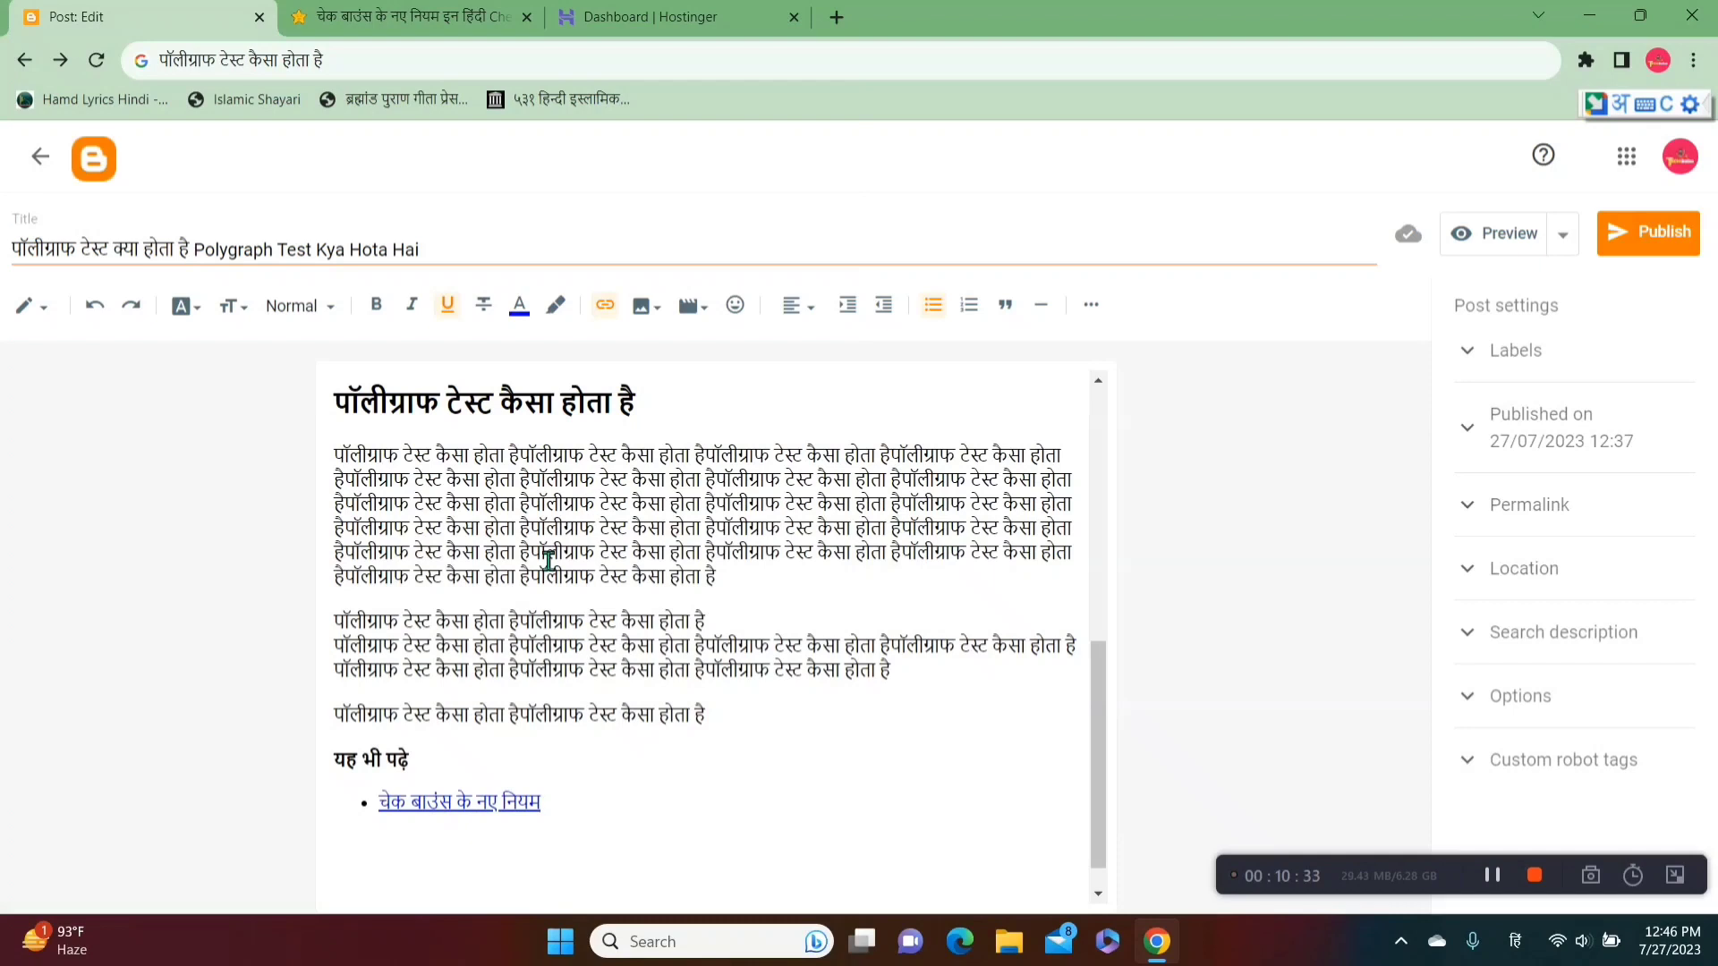
# Step: Insert two empty lines after the intro paragraphs, above the first heading "पॉलीग्राफ टेस्ट क्या होता है"
pyautogui.moveTo(1094, 726); pyautogui.dragTo(1084, 779)
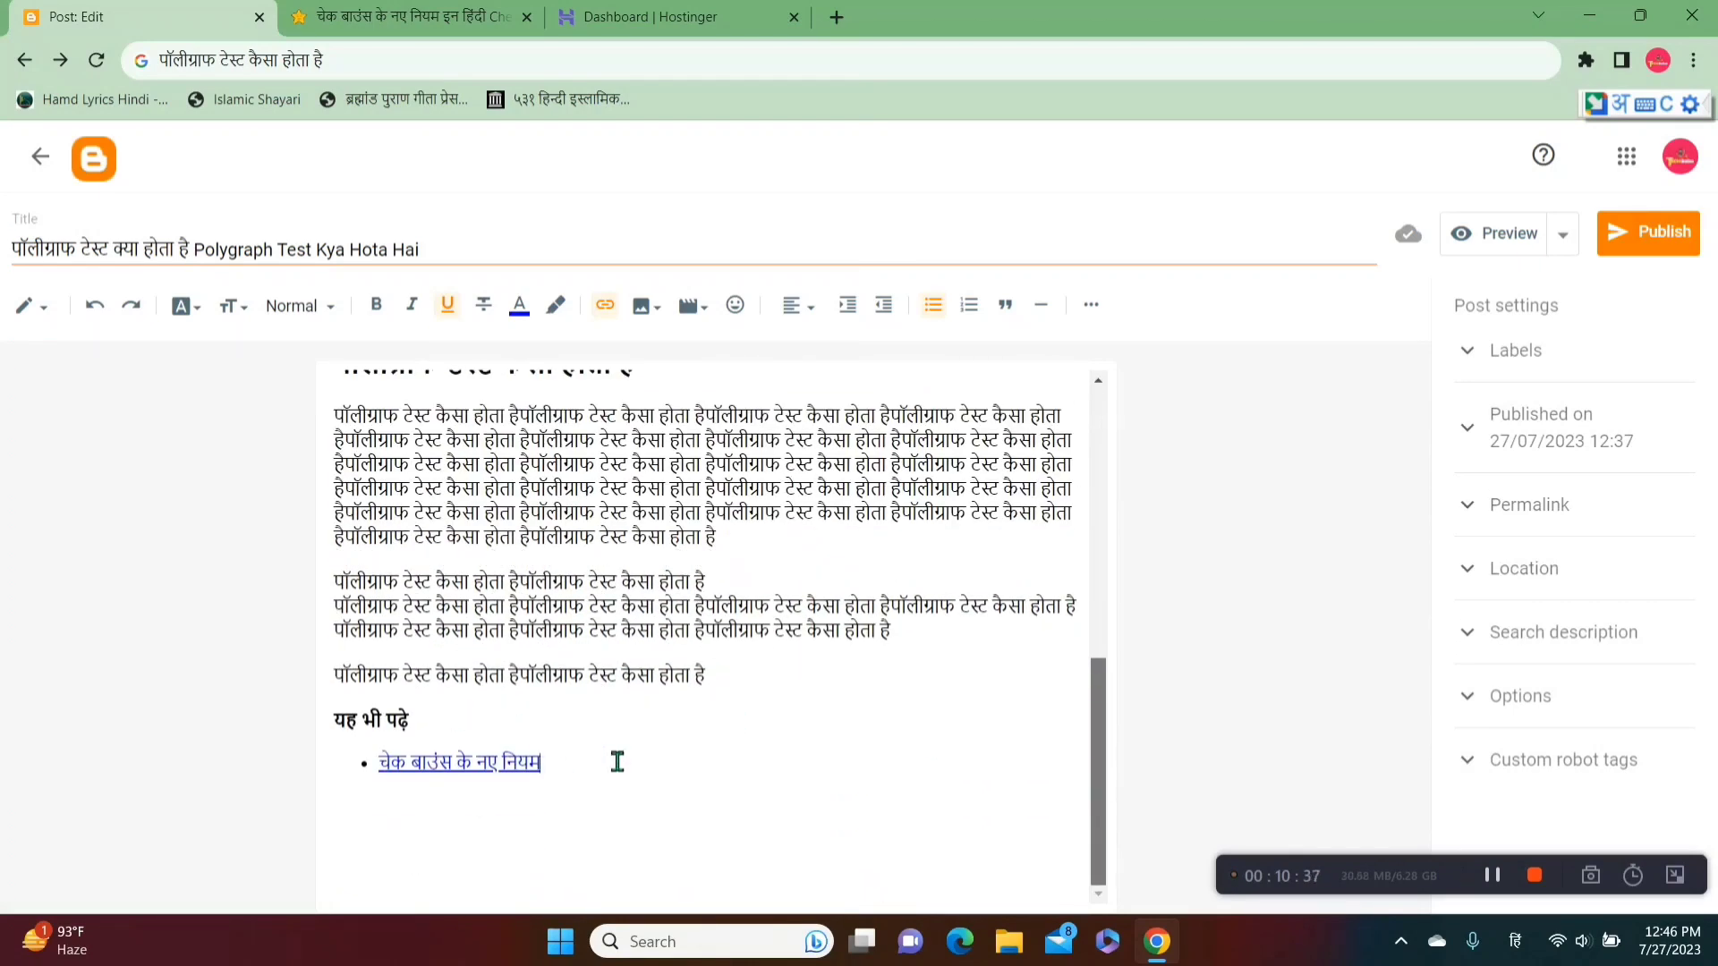
pyautogui.moveTo(1104, 775); pyautogui.dragTo(1093, 472)
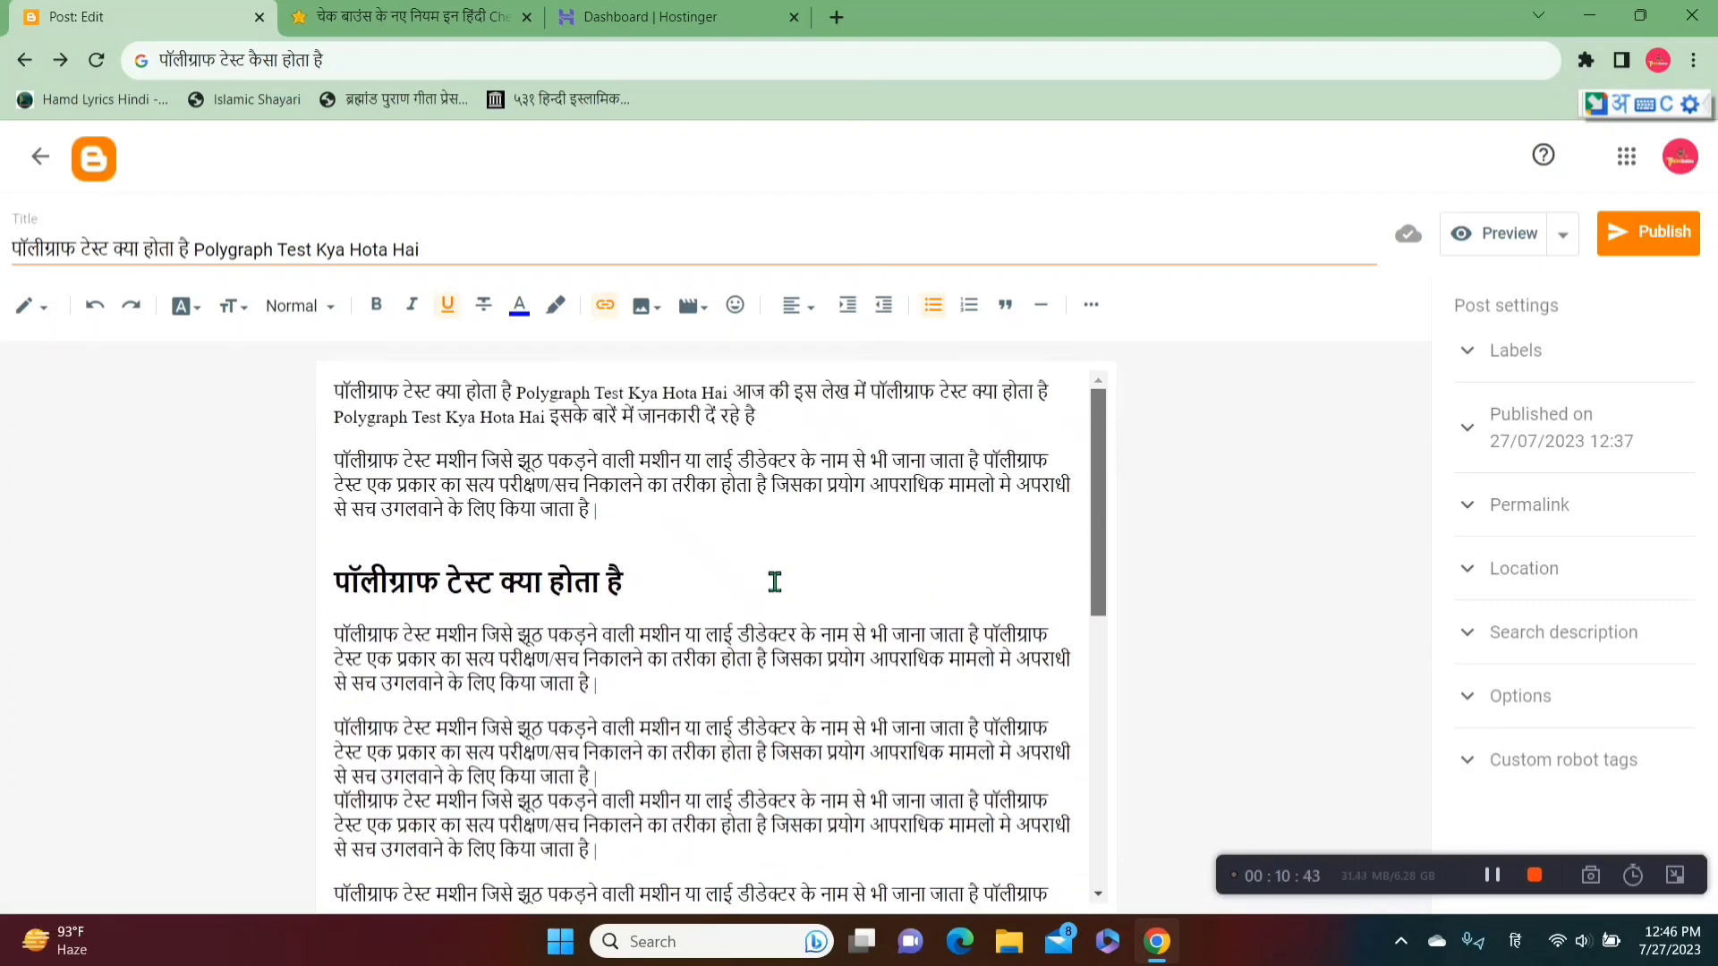
pyautogui.moveTo(1091, 517)
pyautogui.mouseDown()
pyautogui.moveTo(1096, 533)
pyautogui.moveTo(1096, 506)
pyautogui.mouseUp()
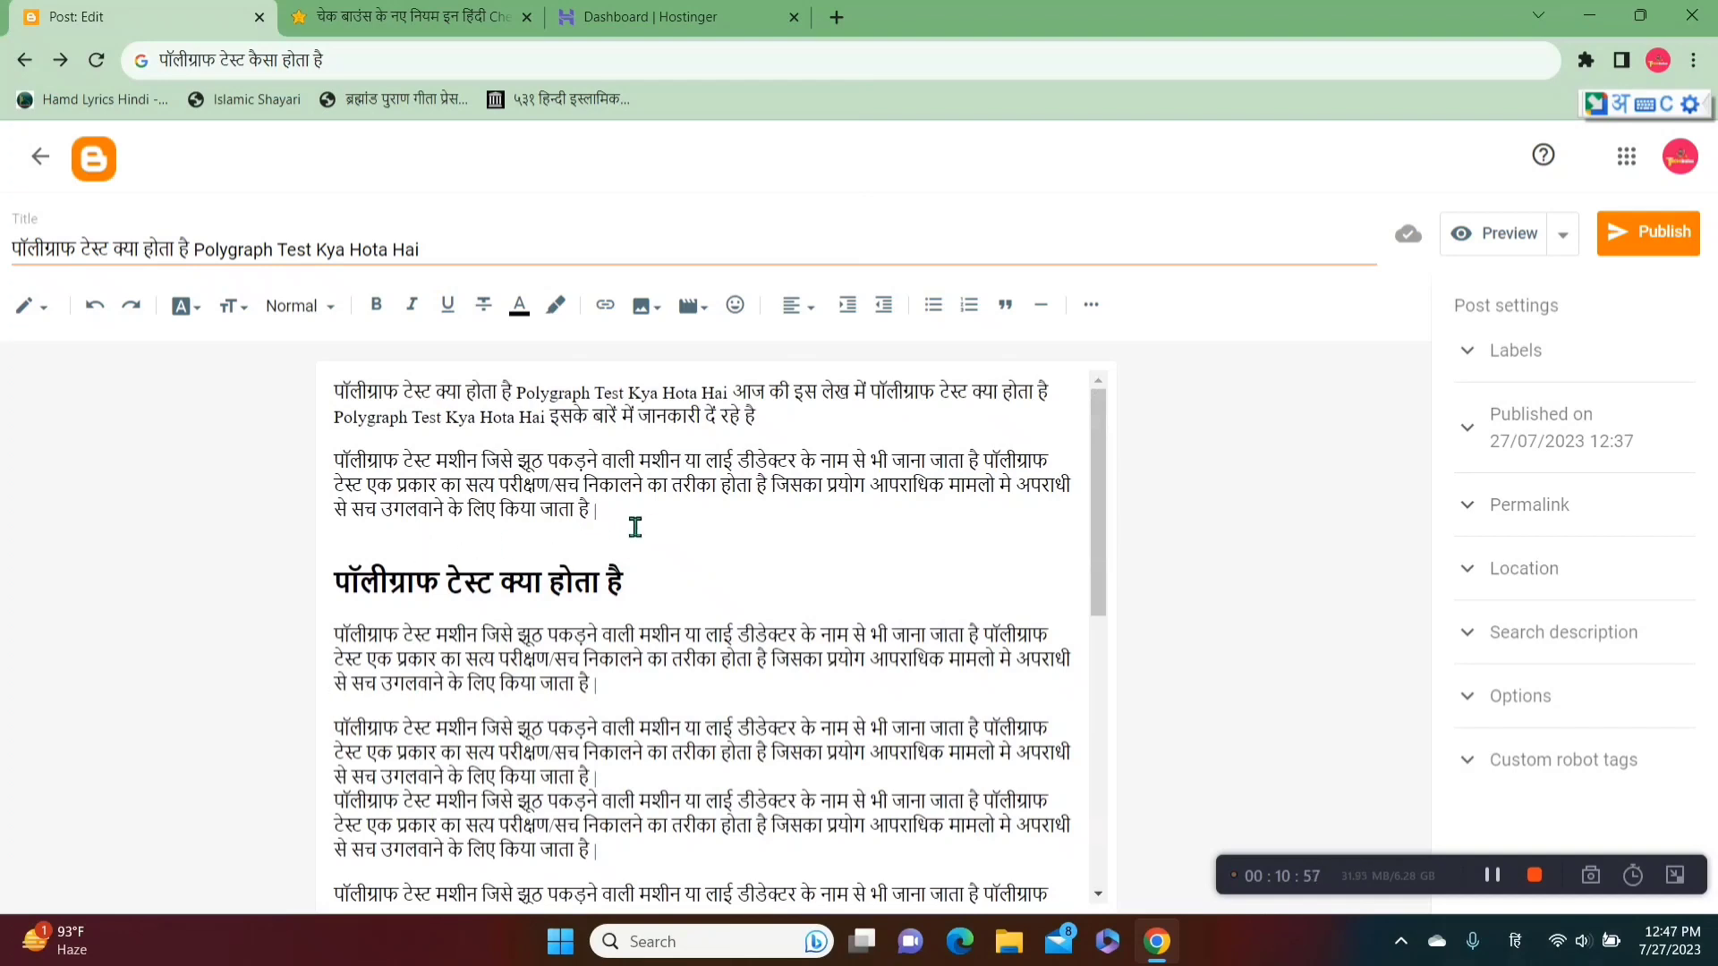
pyautogui.press('Return')
pyautogui.press('Return')
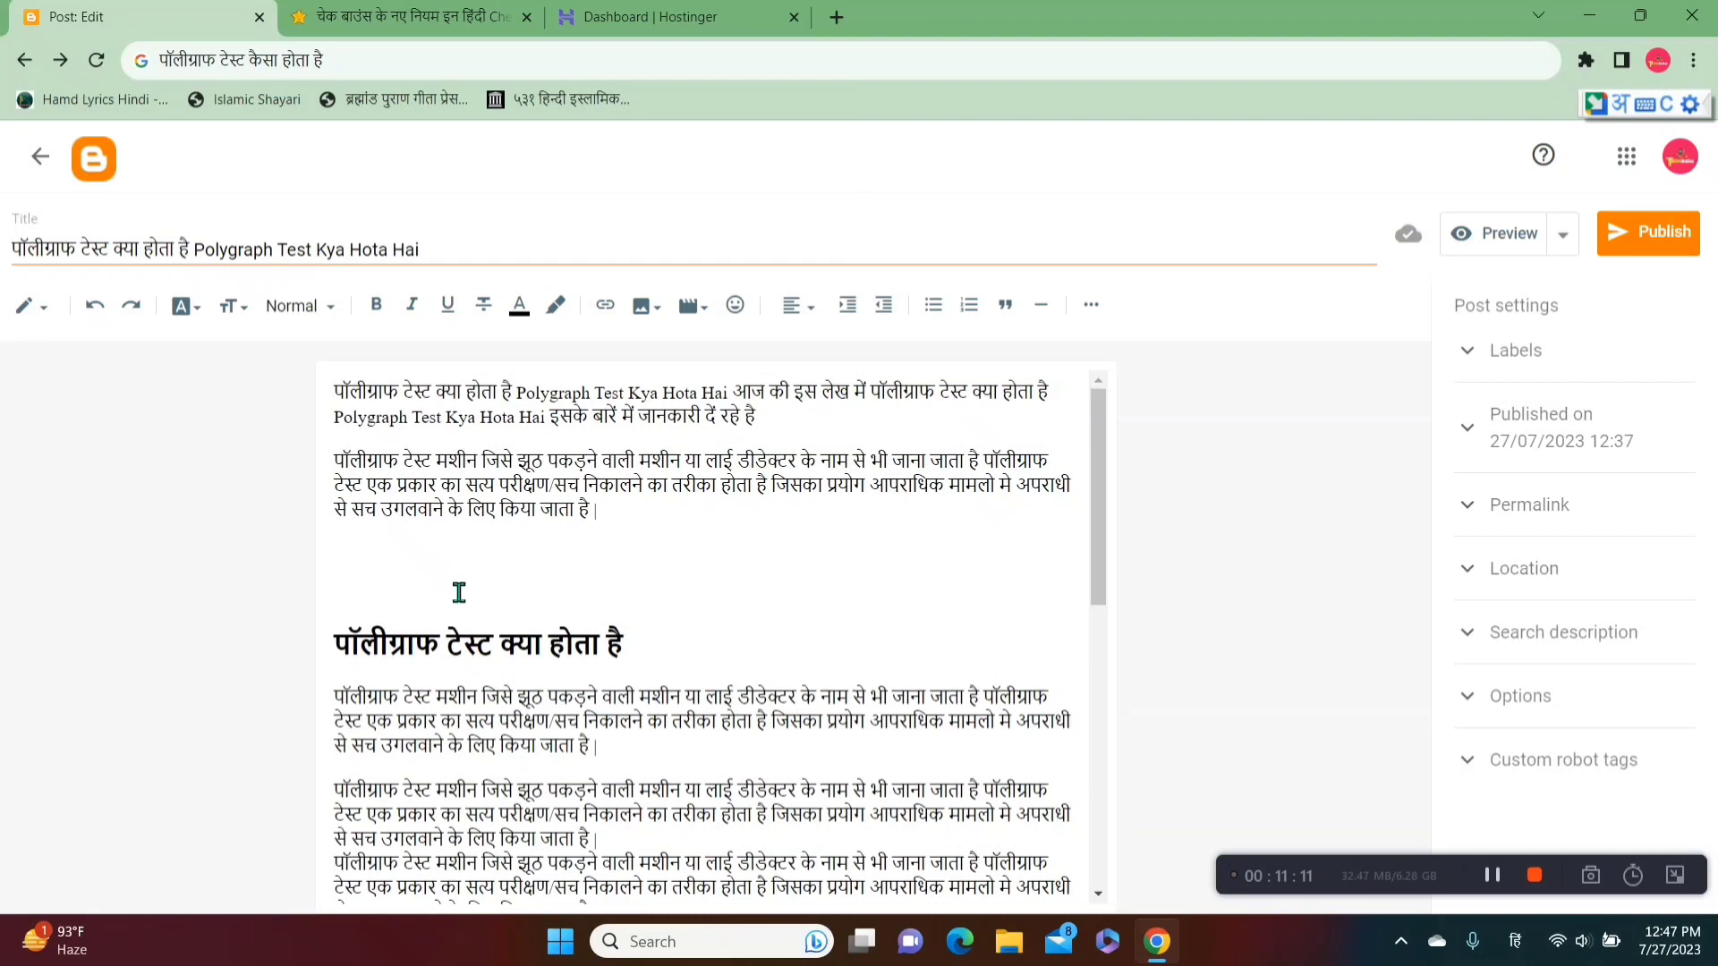
# Step: Upload the image "Maruti Suzuki Alto 800" from the computer's New Volume (D:) for the post
pyautogui.click(648, 309)
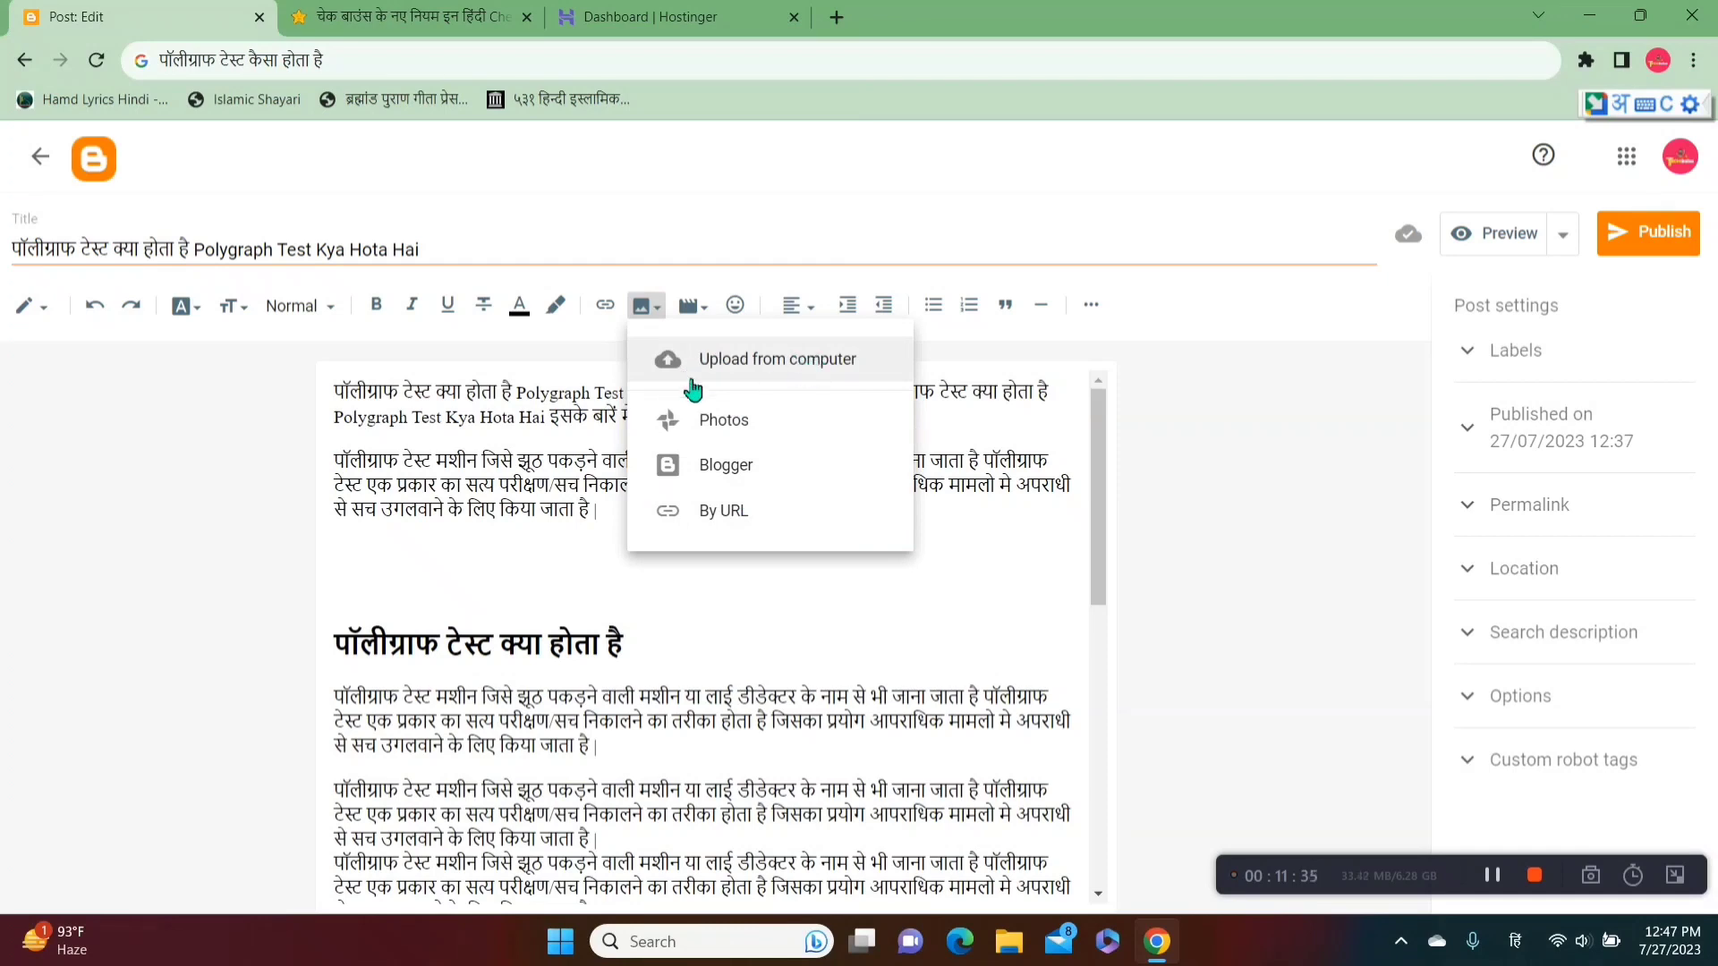
pyautogui.click(773, 373)
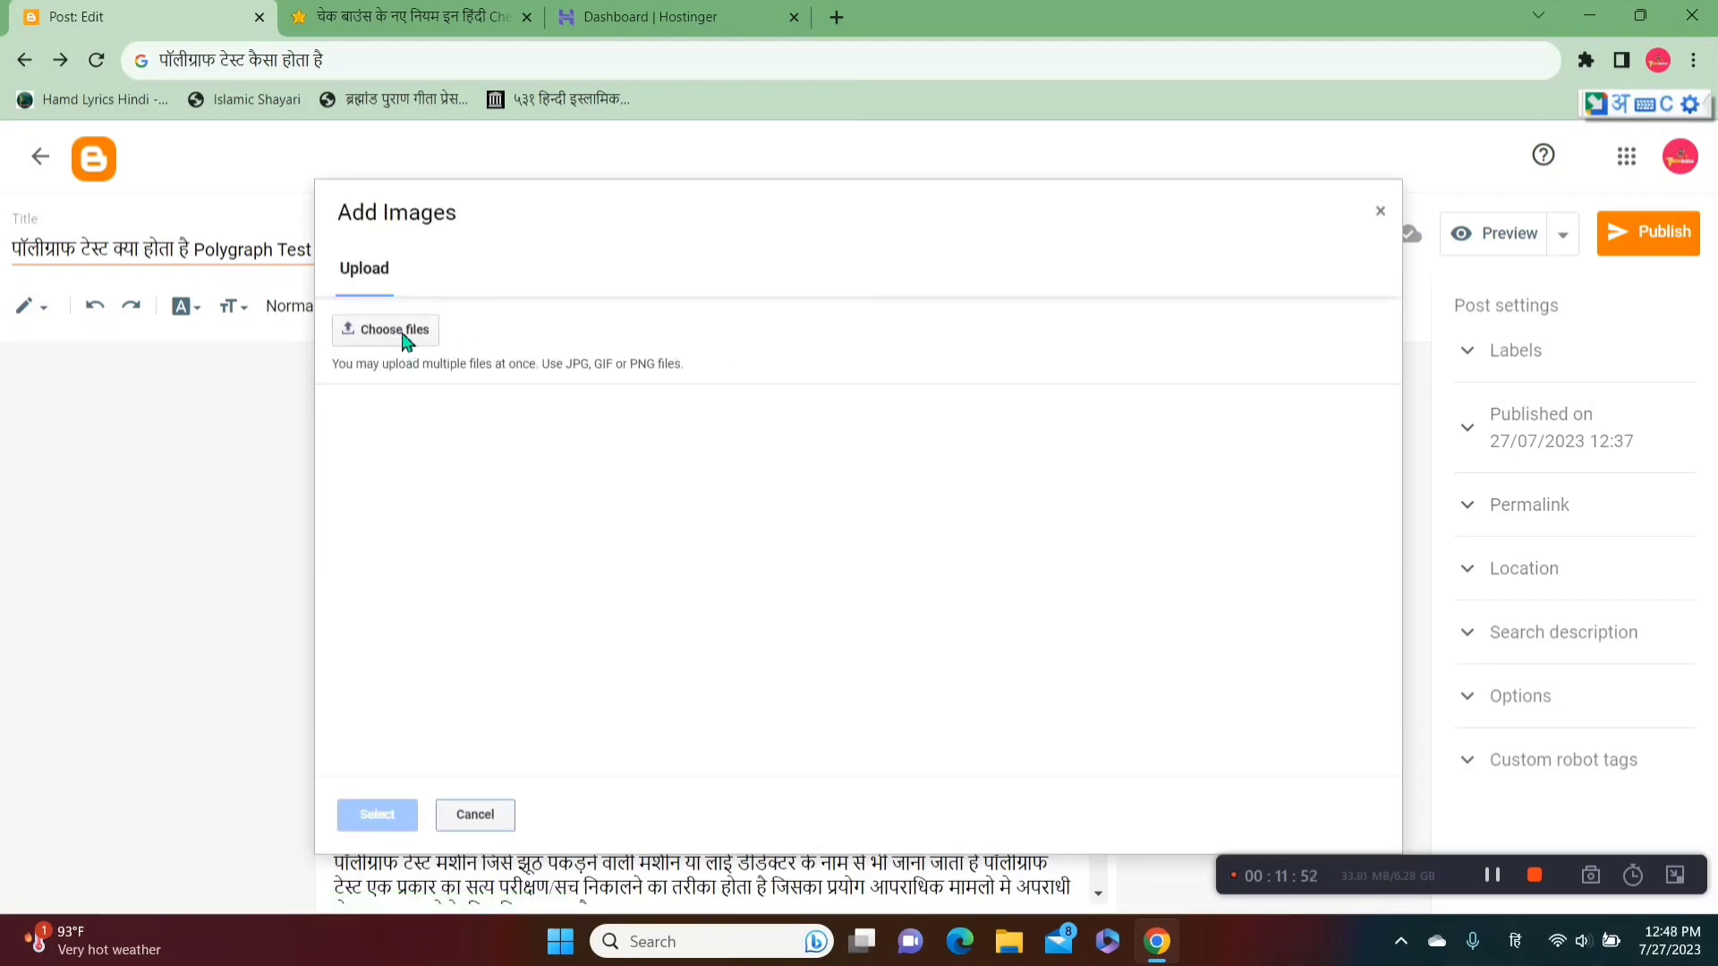
pyautogui.click(402, 337)
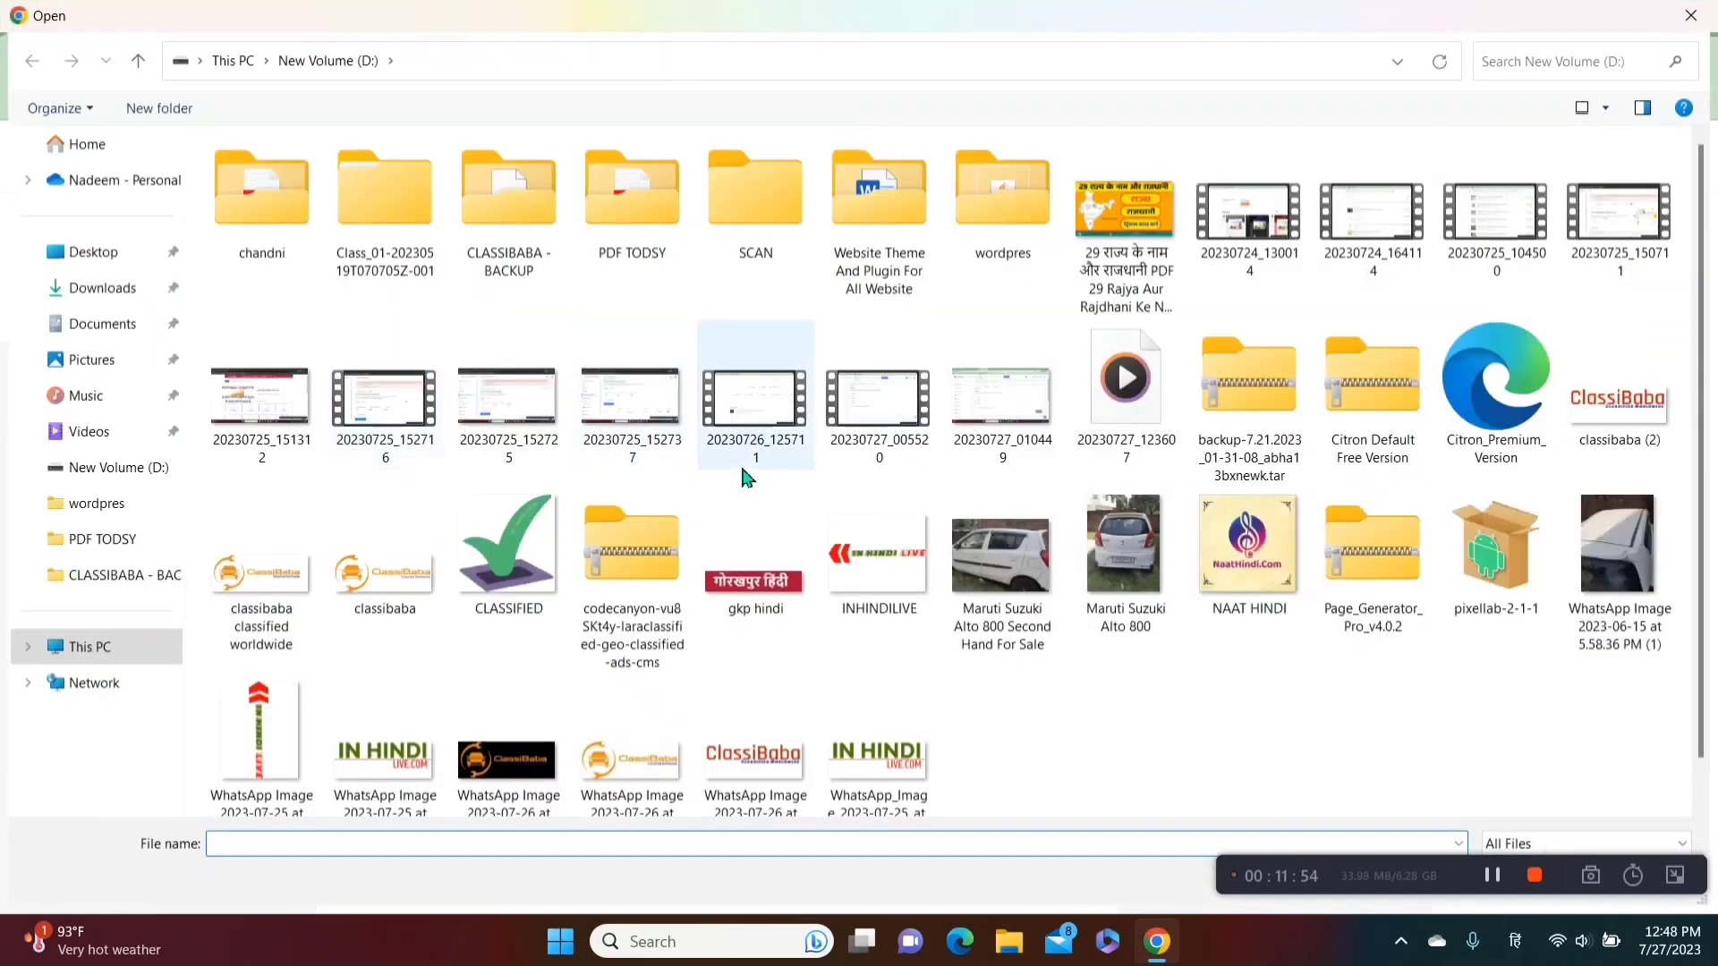
pyautogui.scroll(-1, 1205, 700)
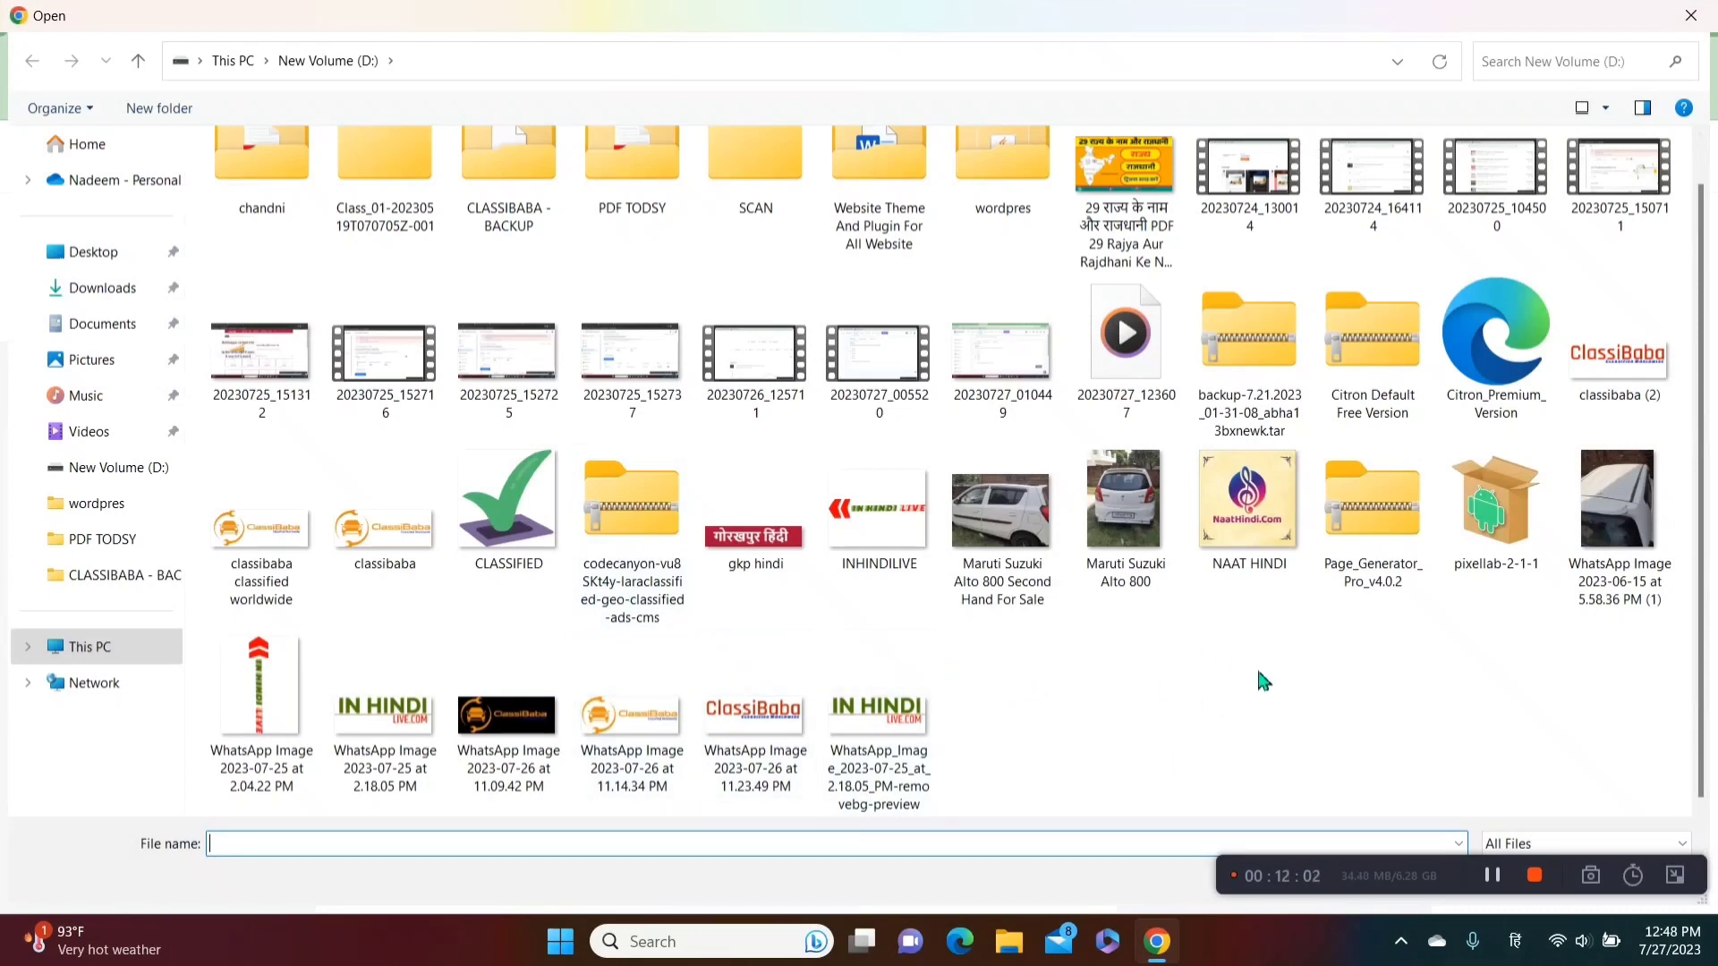
pyautogui.click(1119, 514)
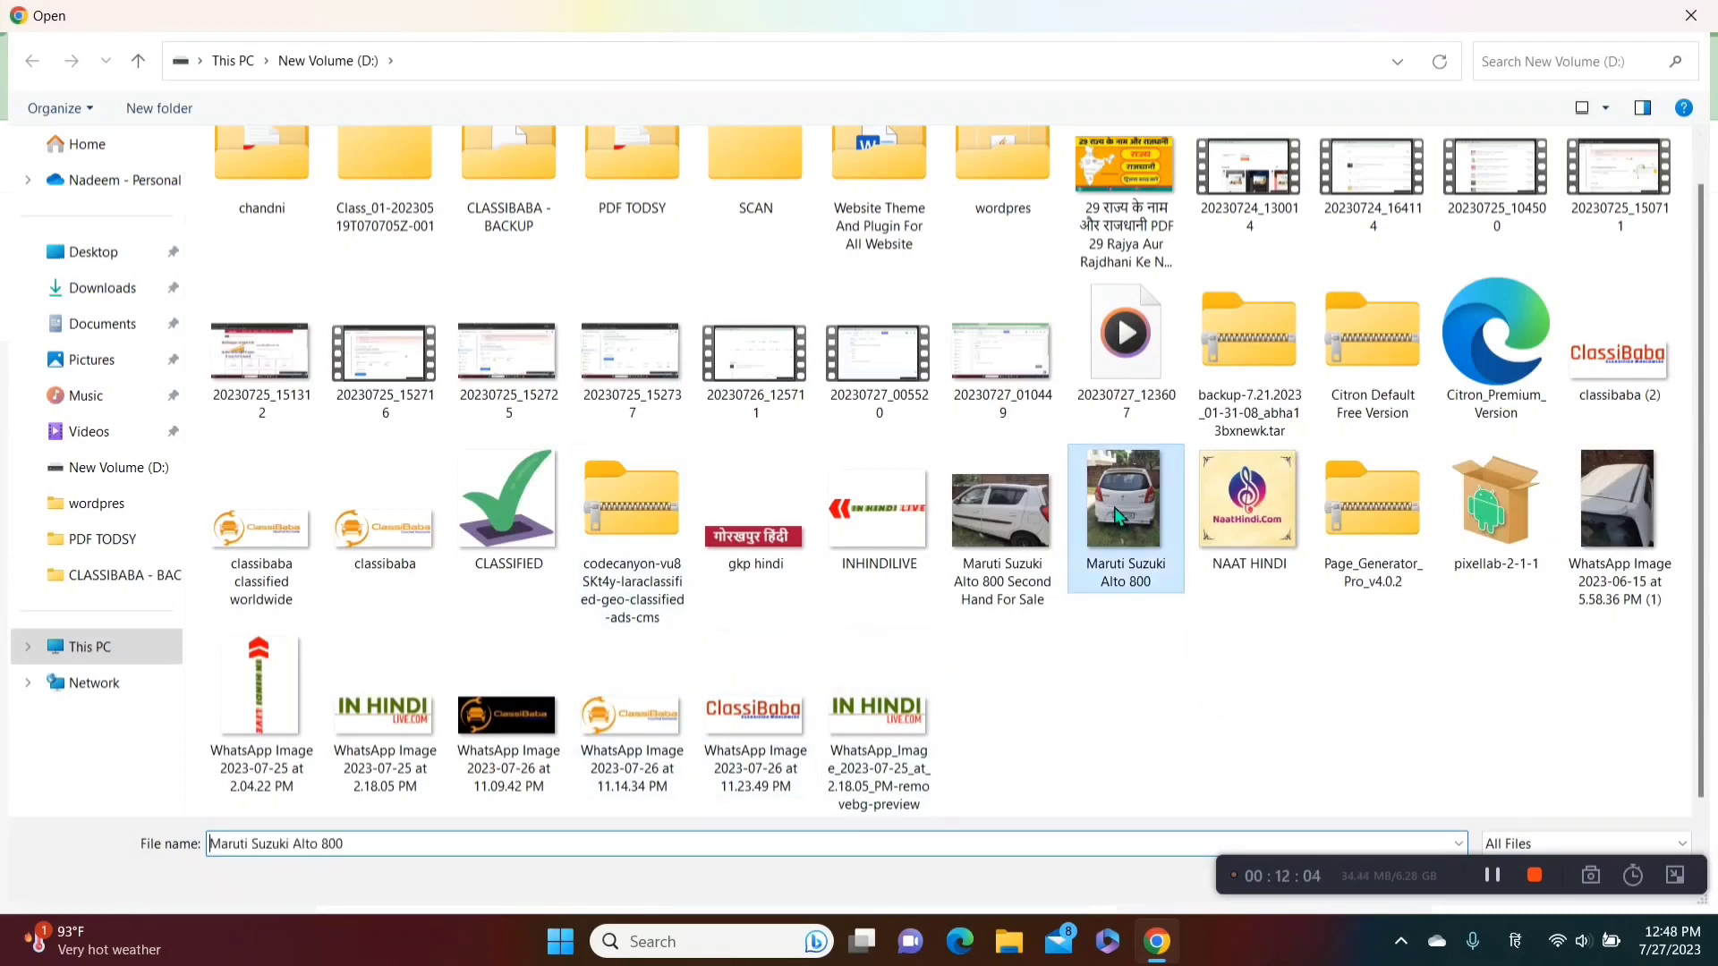
pyautogui.moveTo(1302, 876); pyautogui.dragTo(1302, 714)
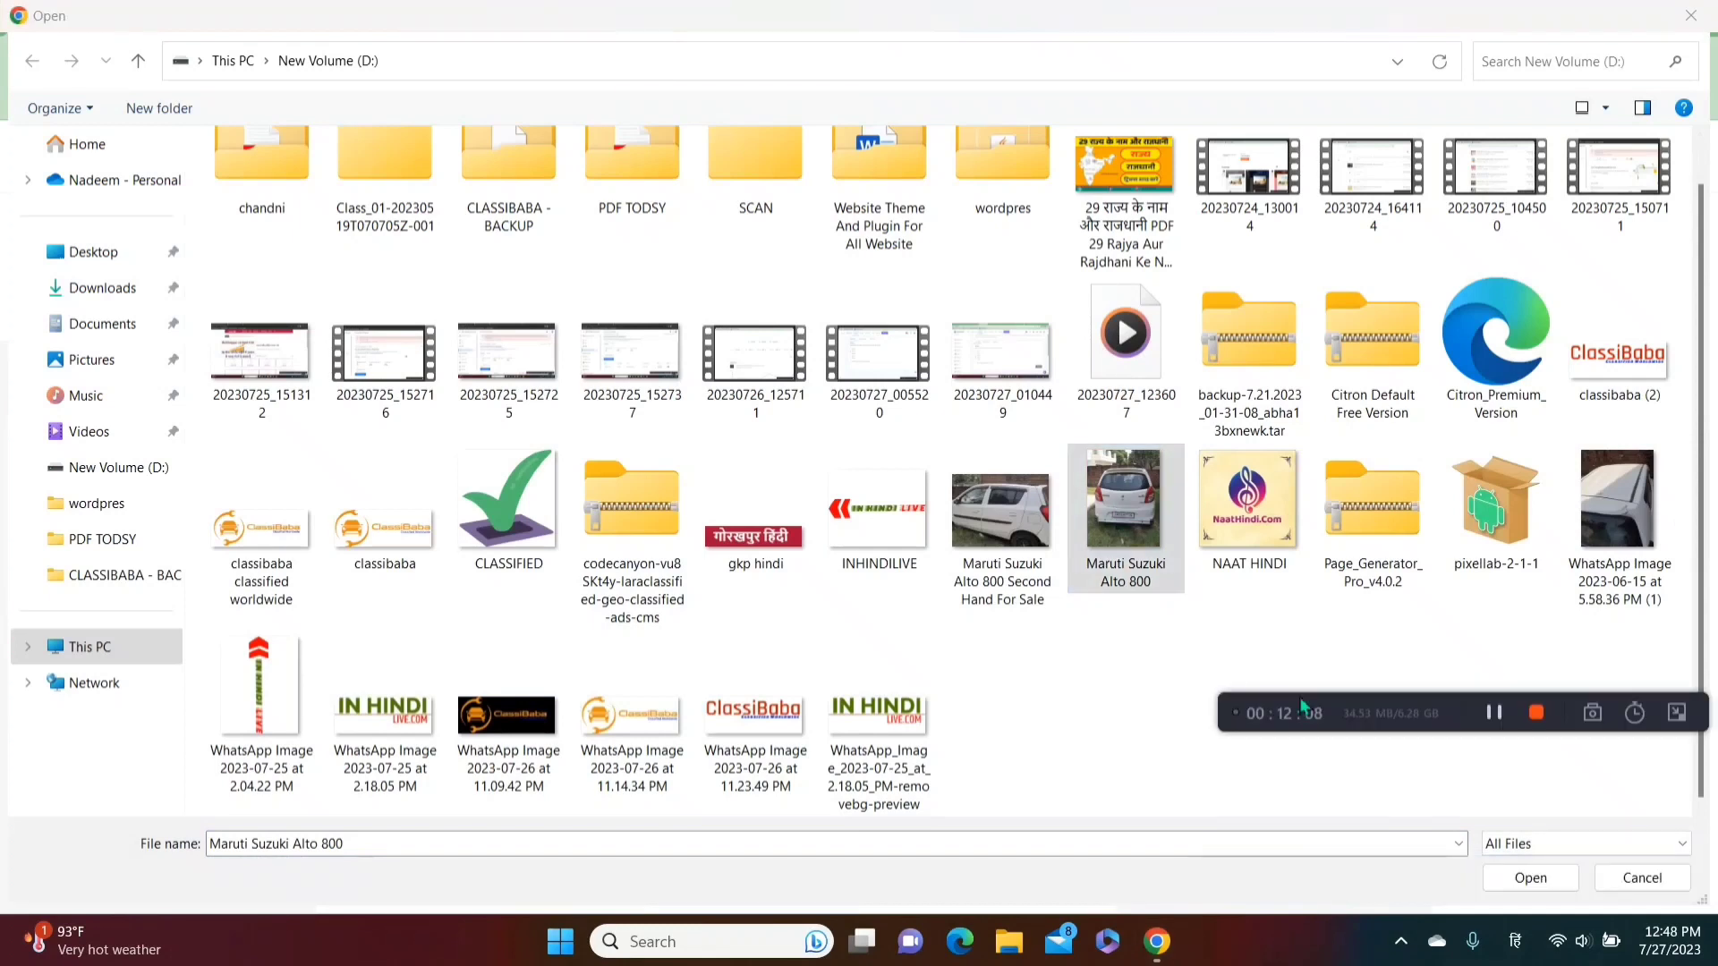
pyautogui.click(1137, 532)
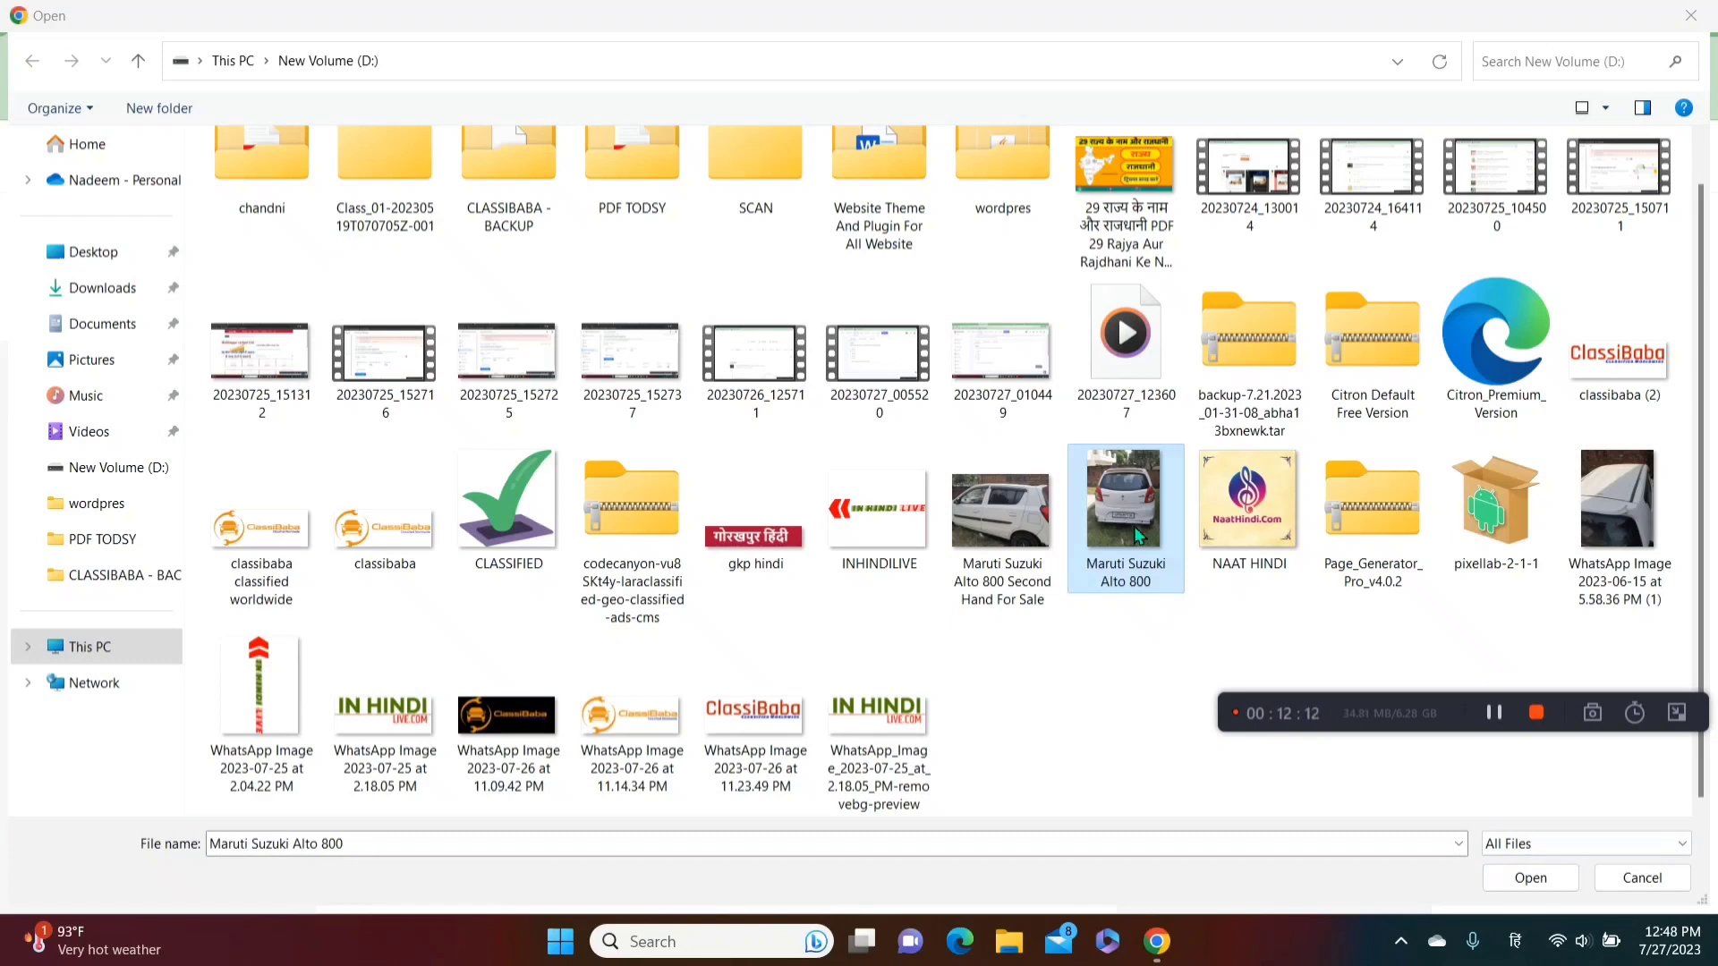
pyautogui.doubleClick(1135, 526)
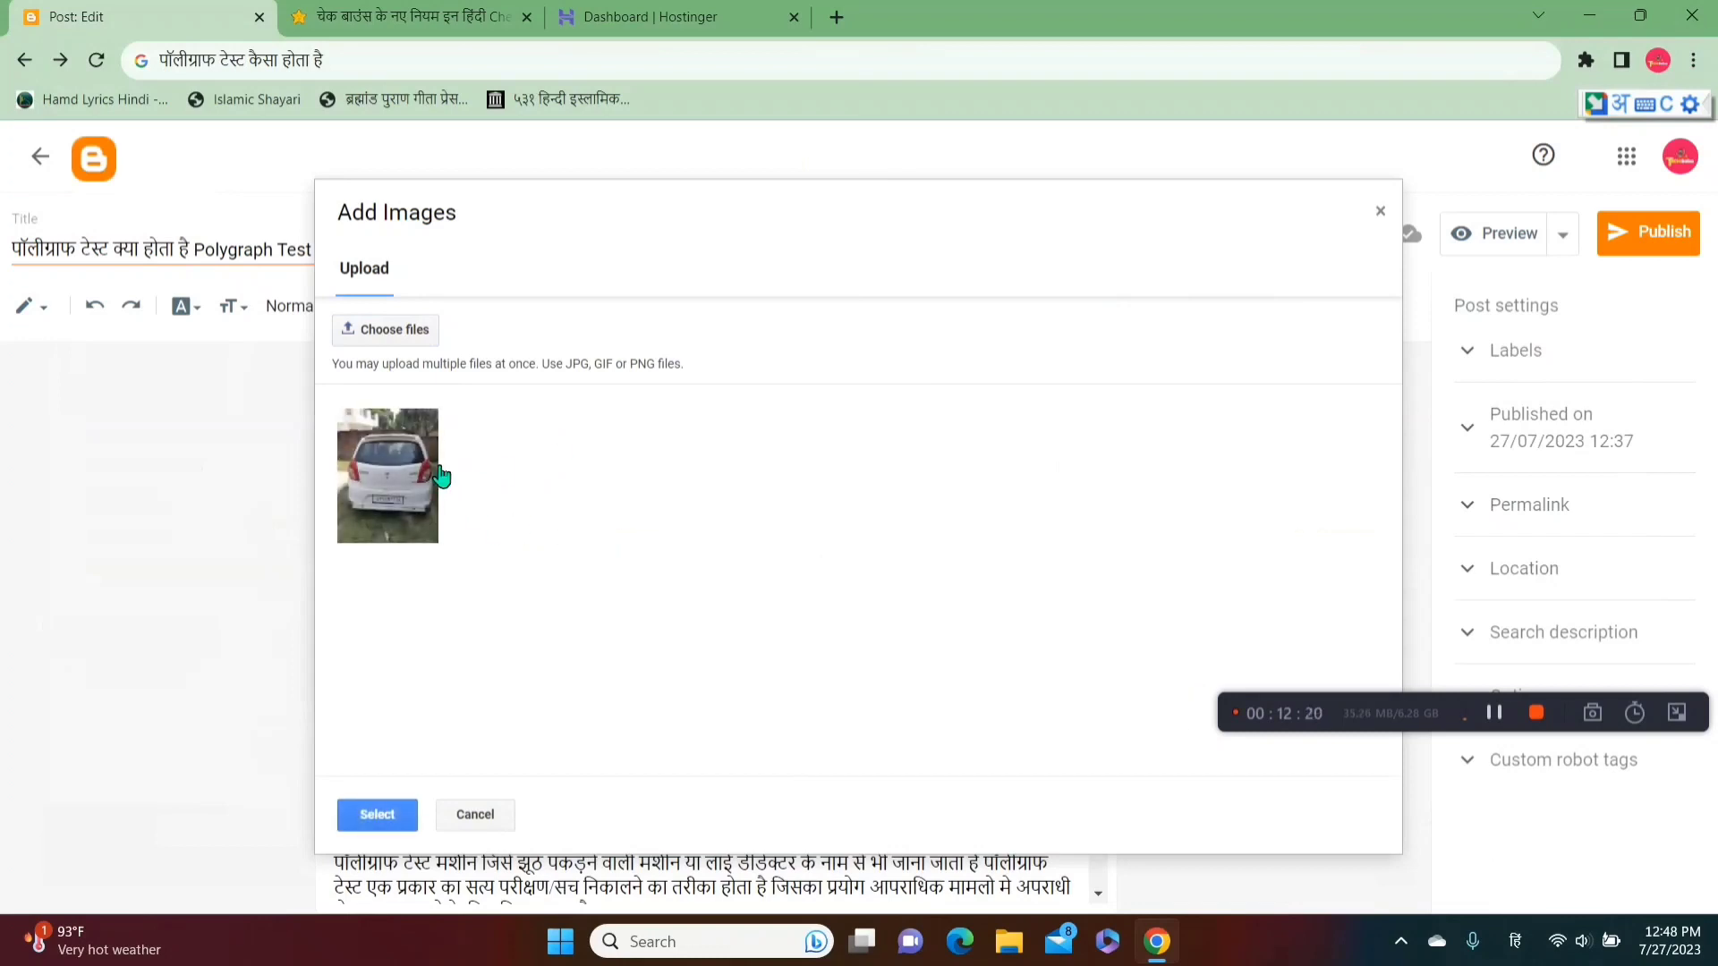
# Step: Select the uploaded car image and insert it into the post above the first heading
pyautogui.click(438, 479)
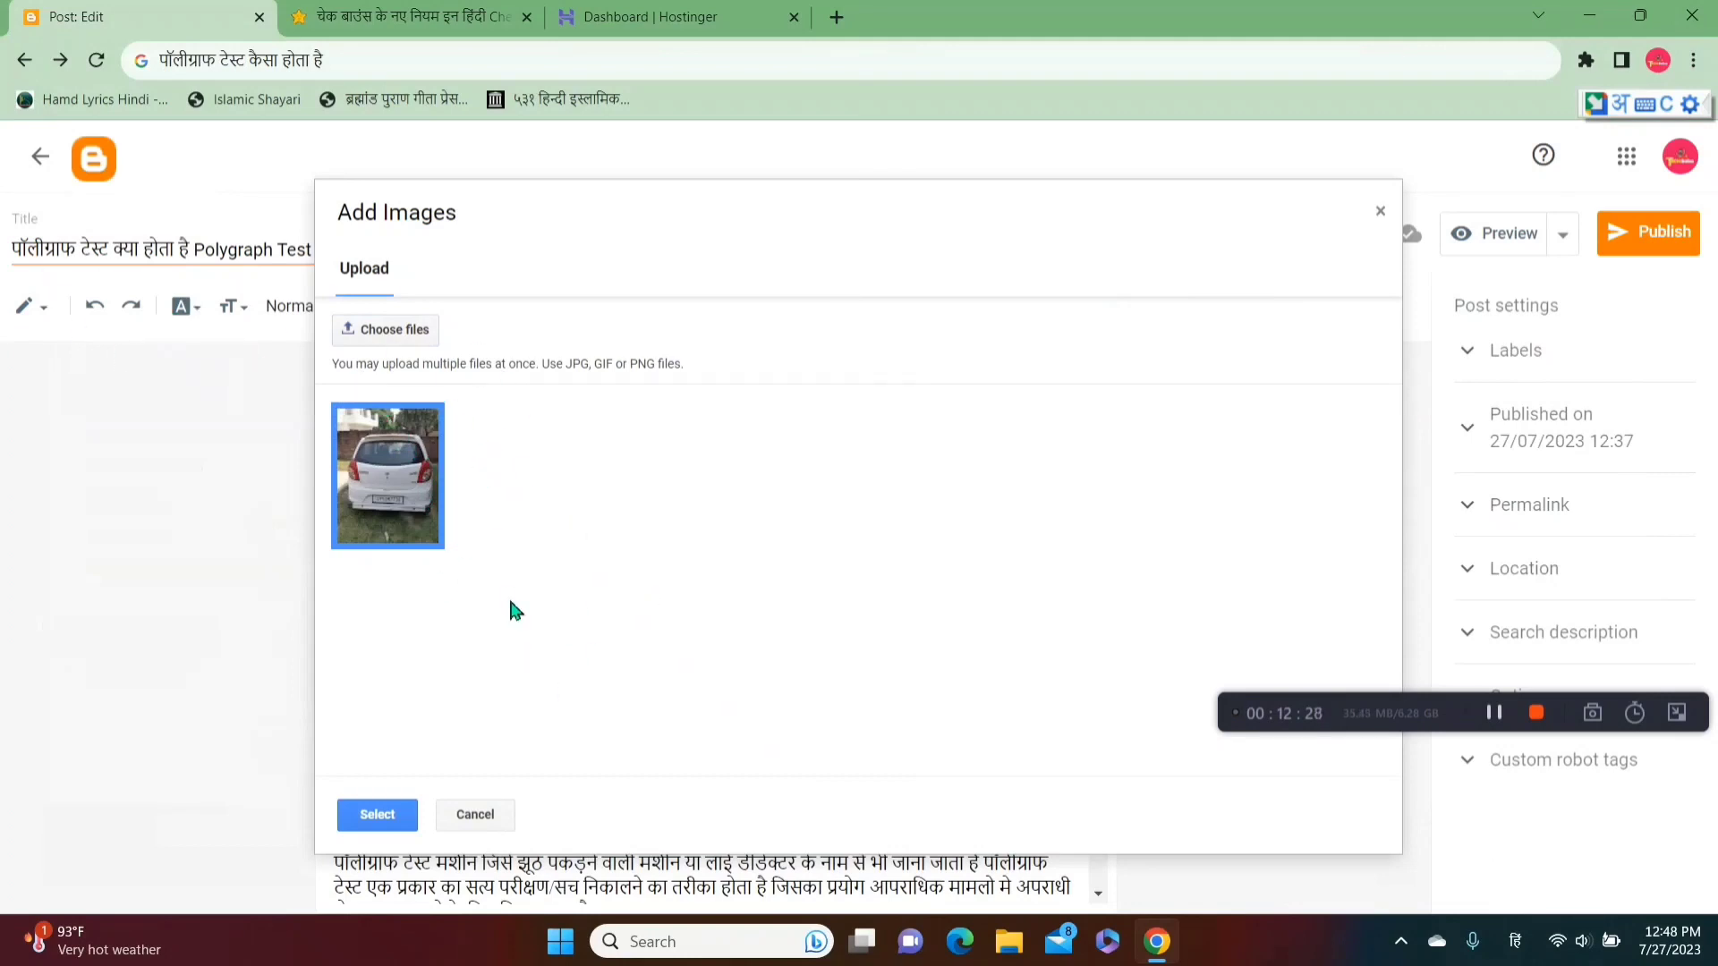
pyautogui.moveTo(49, 262); pyautogui.dragTo(179, 262)
pyautogui.click(180, 261)
pyautogui.click(649, 540)
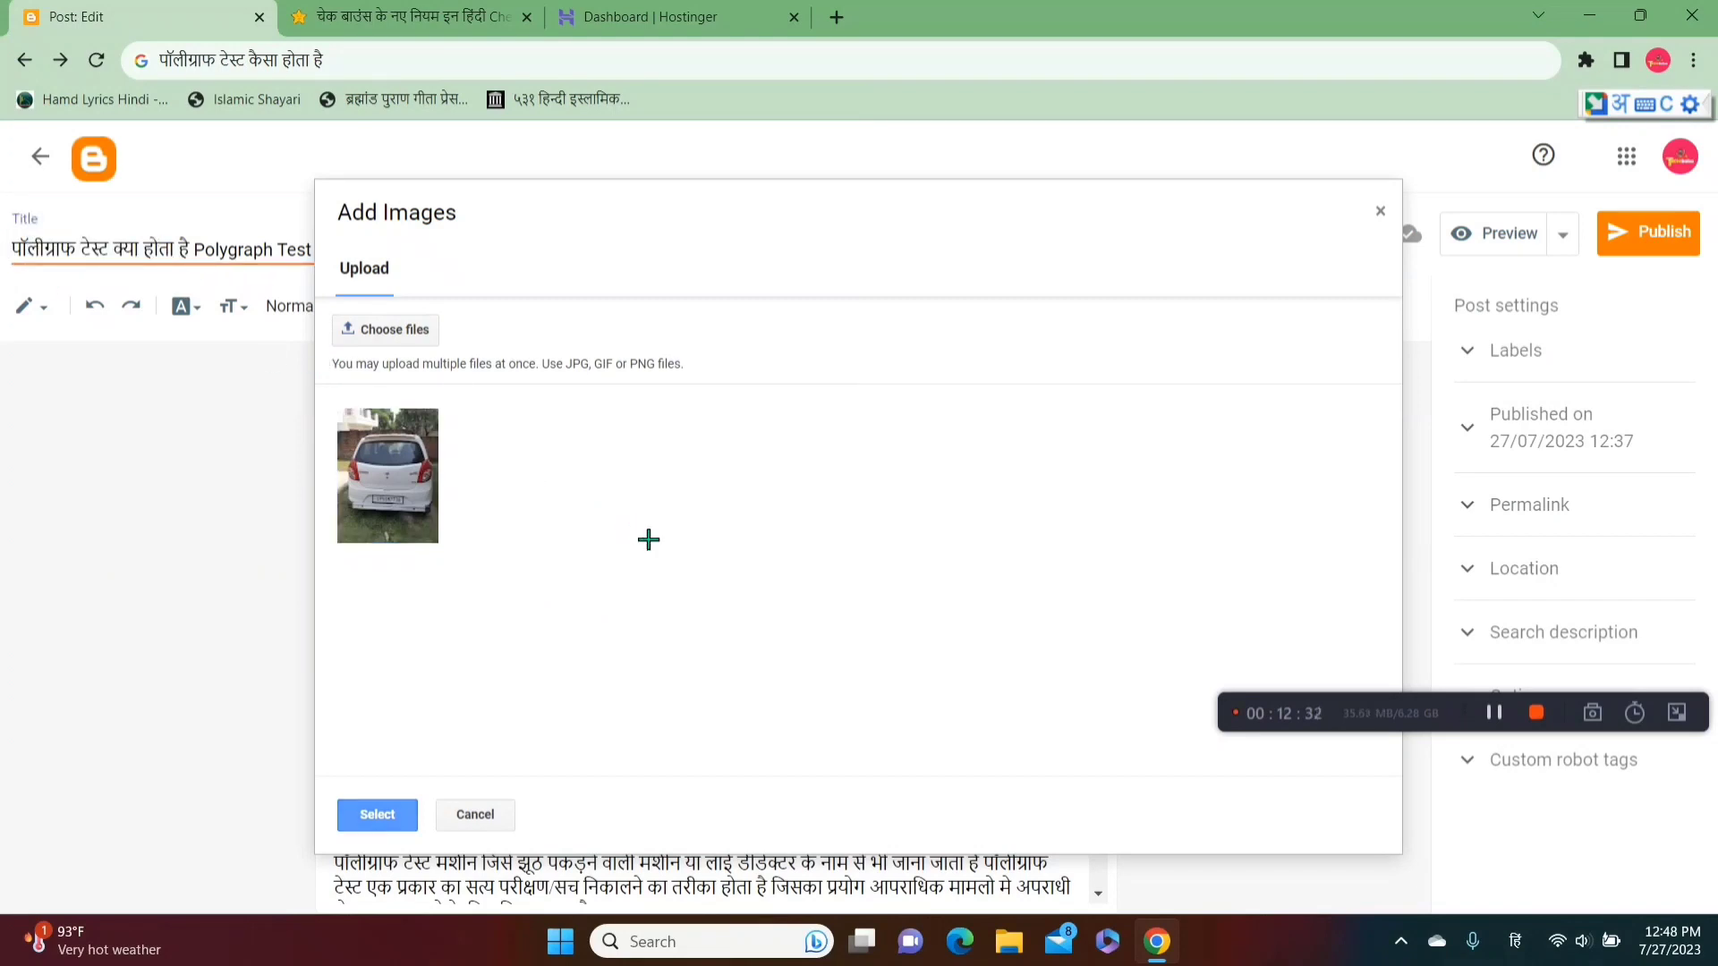
pyautogui.click(421, 540)
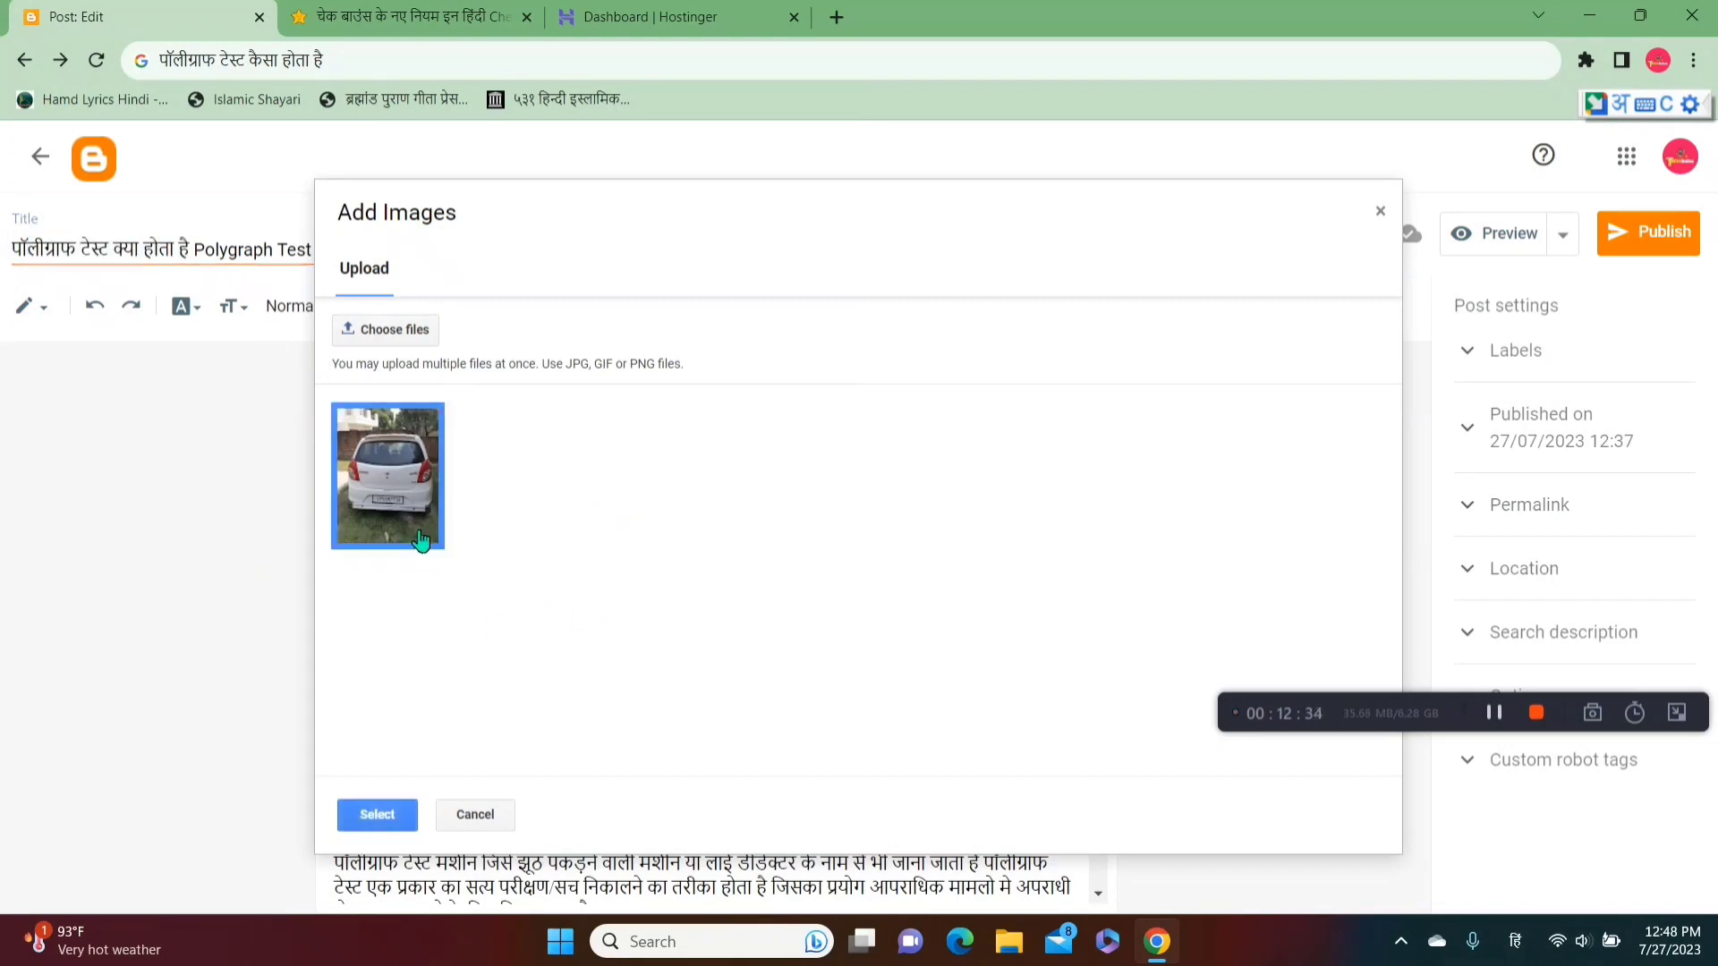
pyautogui.click(377, 816)
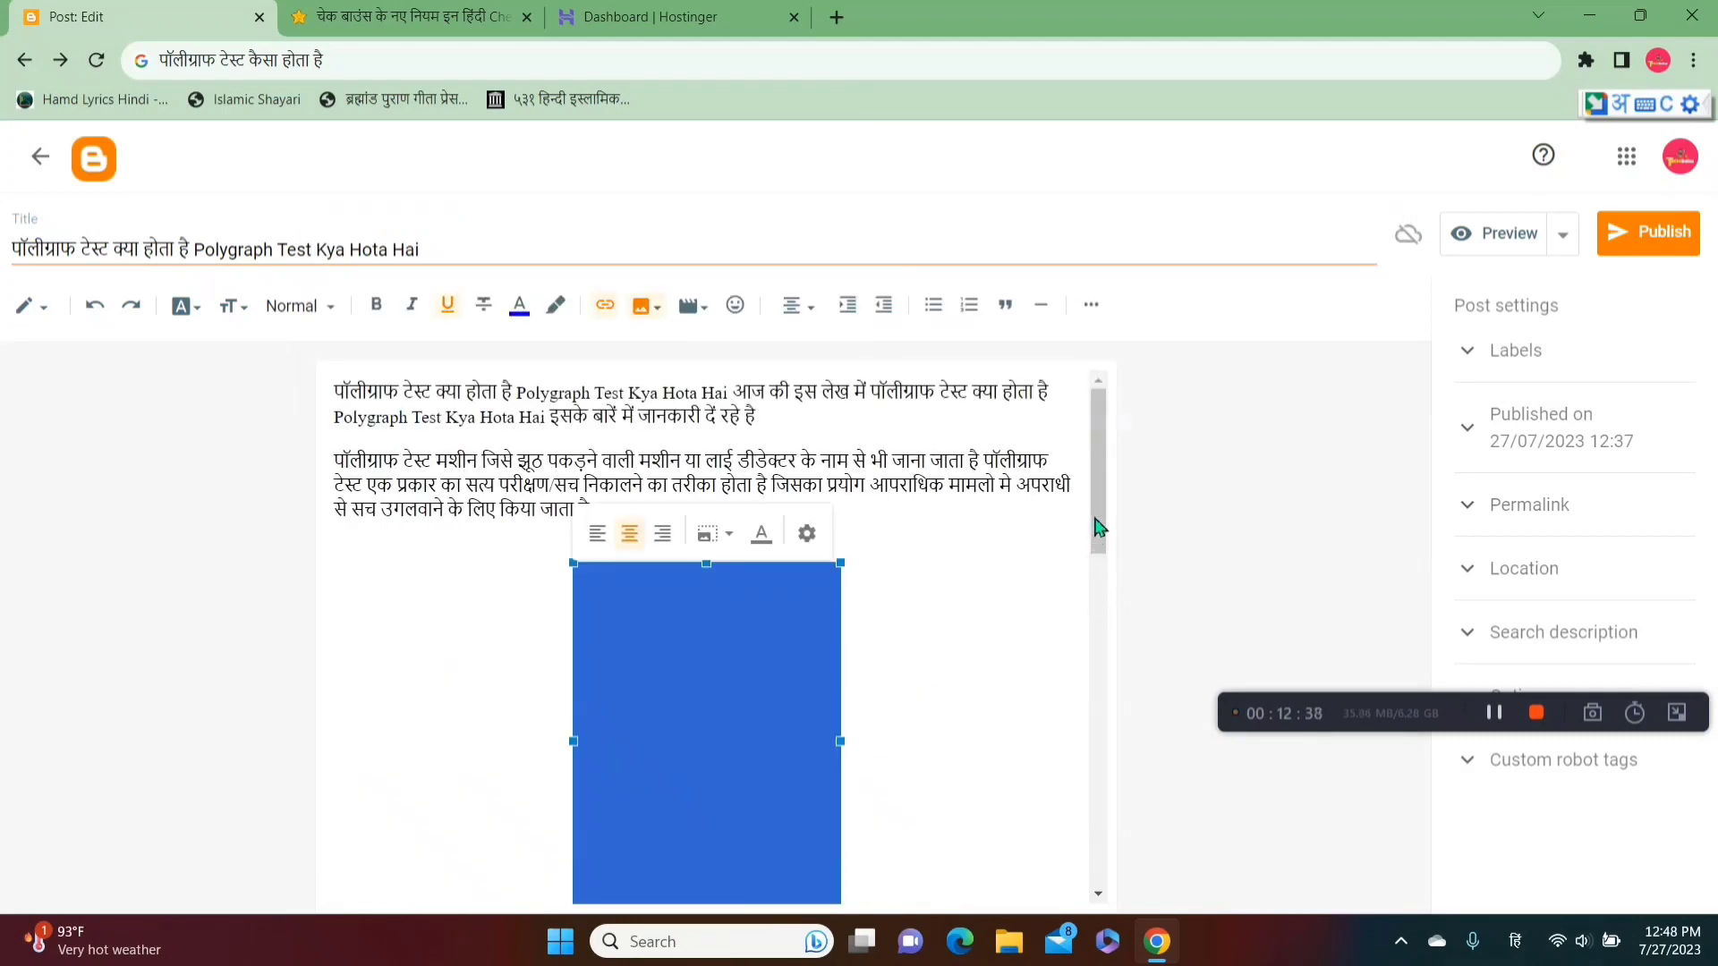
# Step: Add a caption below the car image reading "Polygraph Test Kya Hota Hai", copied from the post title
pyautogui.scroll(-2, 1099, 527)
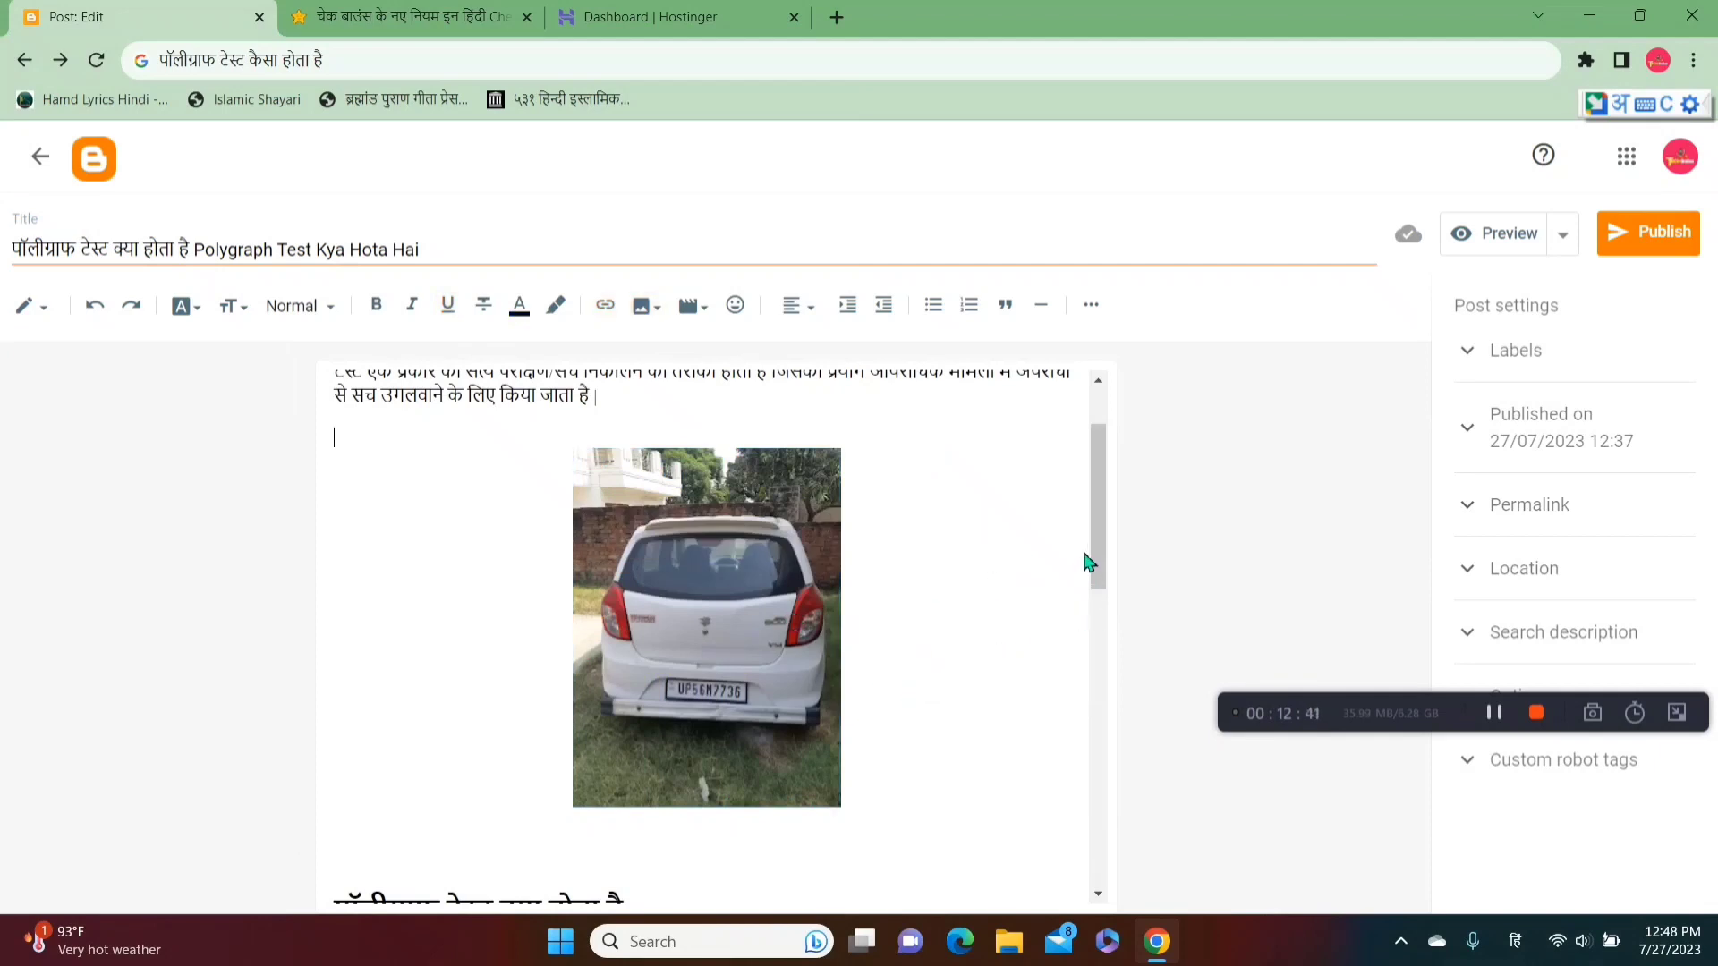
pyautogui.moveTo(1094, 562); pyautogui.dragTo(1099, 567)
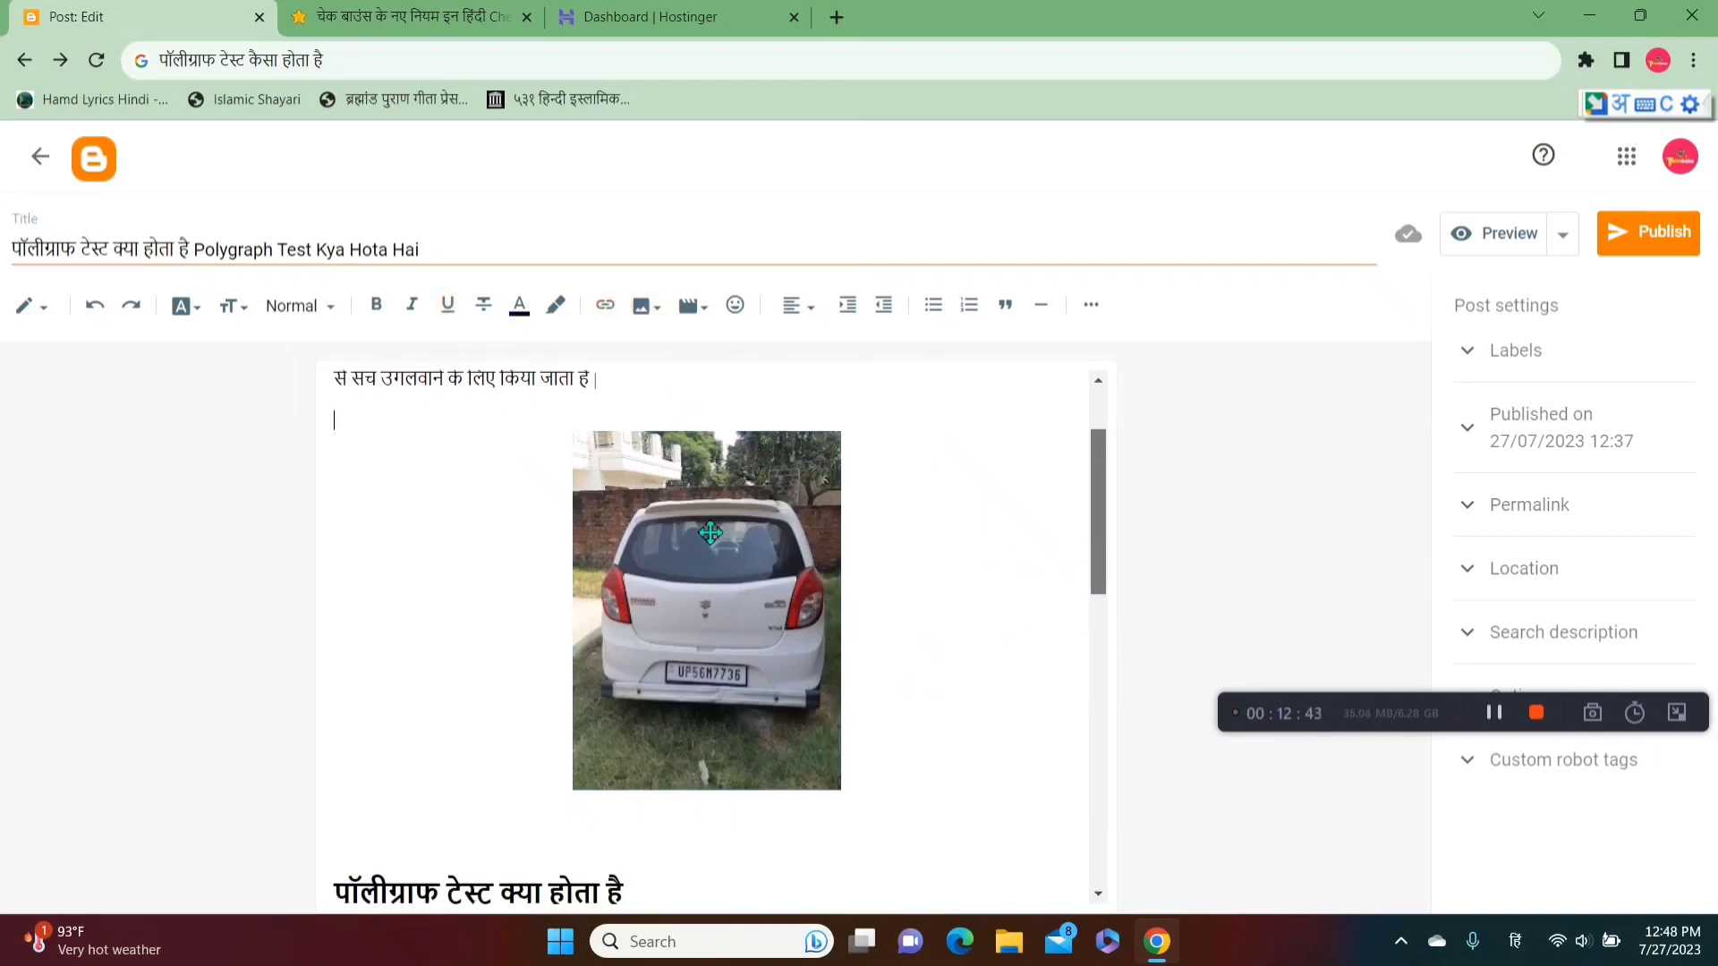
pyautogui.moveTo(197, 261); pyautogui.dragTo(451, 264)
pyautogui.hotkey('ctrl', 'c')
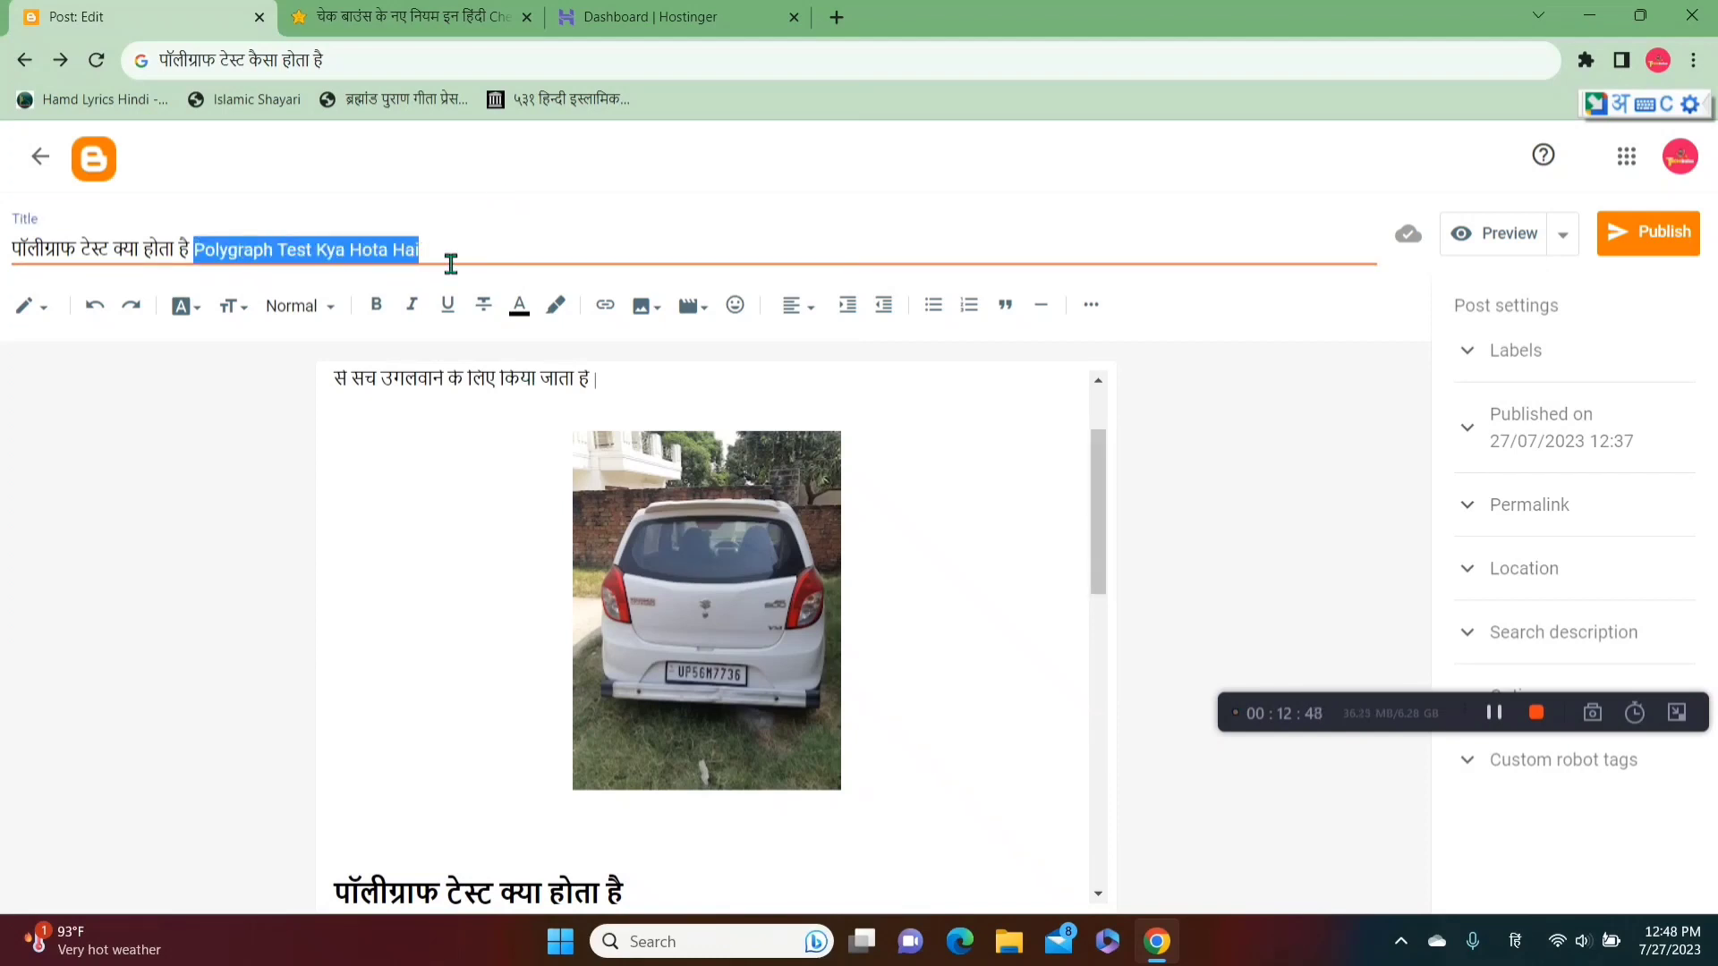
pyautogui.moveTo(1104, 552); pyautogui.dragTo(1107, 575)
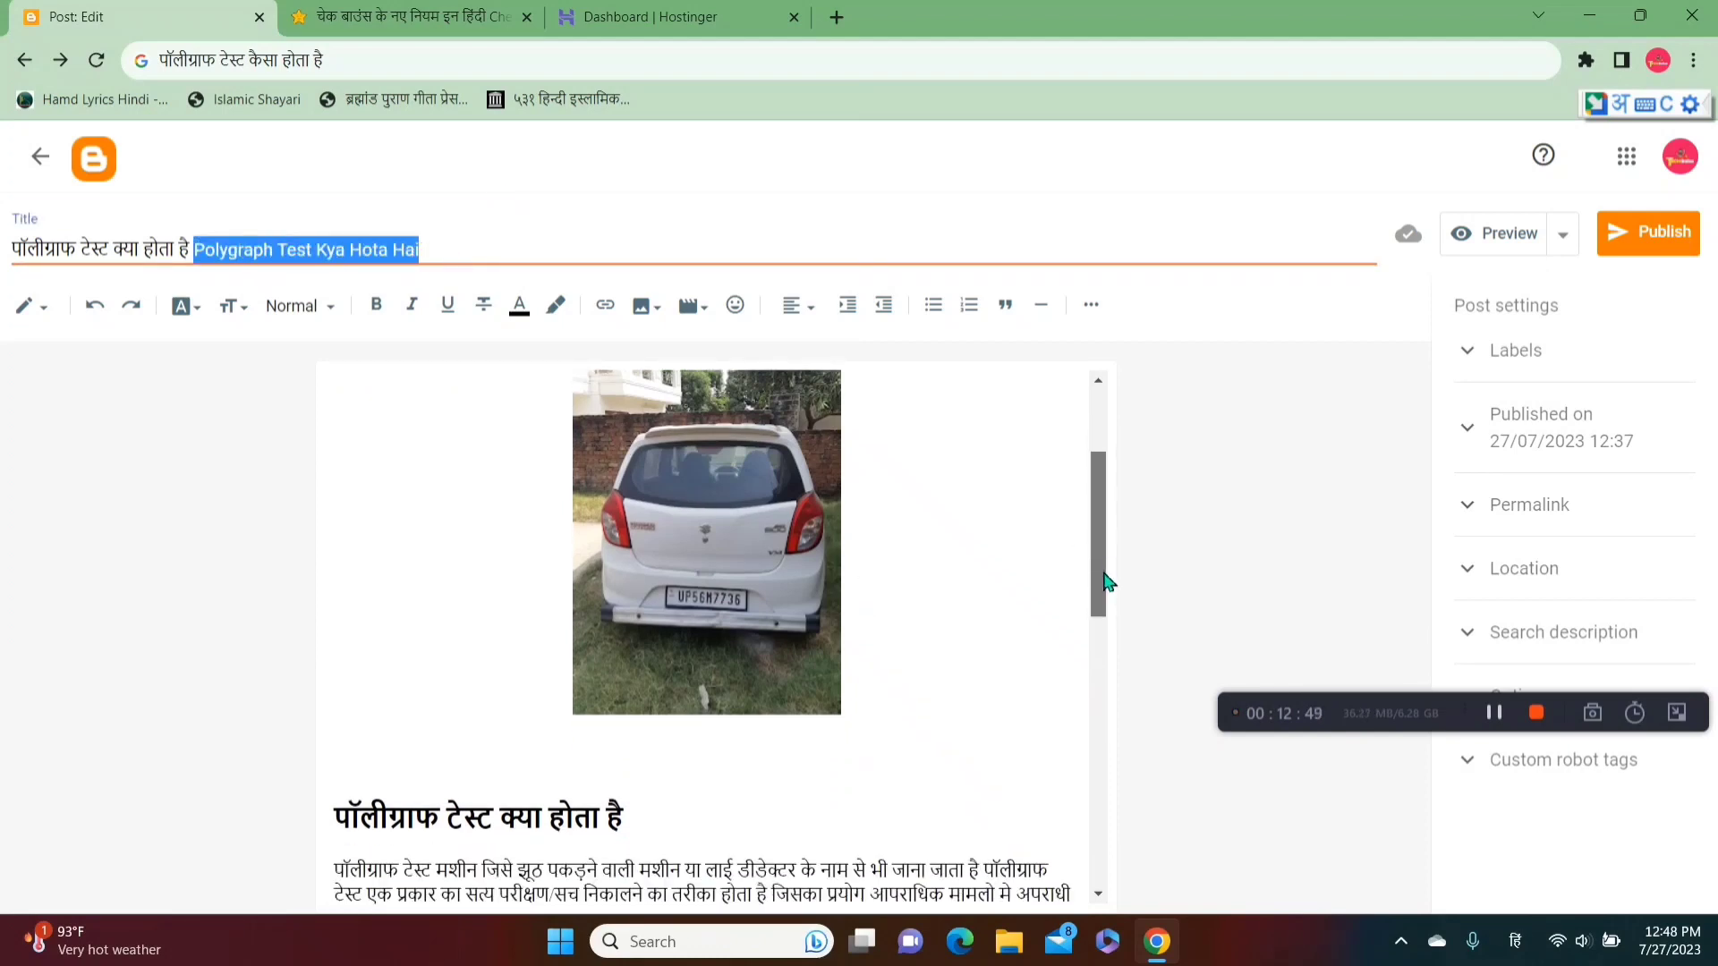
pyautogui.click(703, 566)
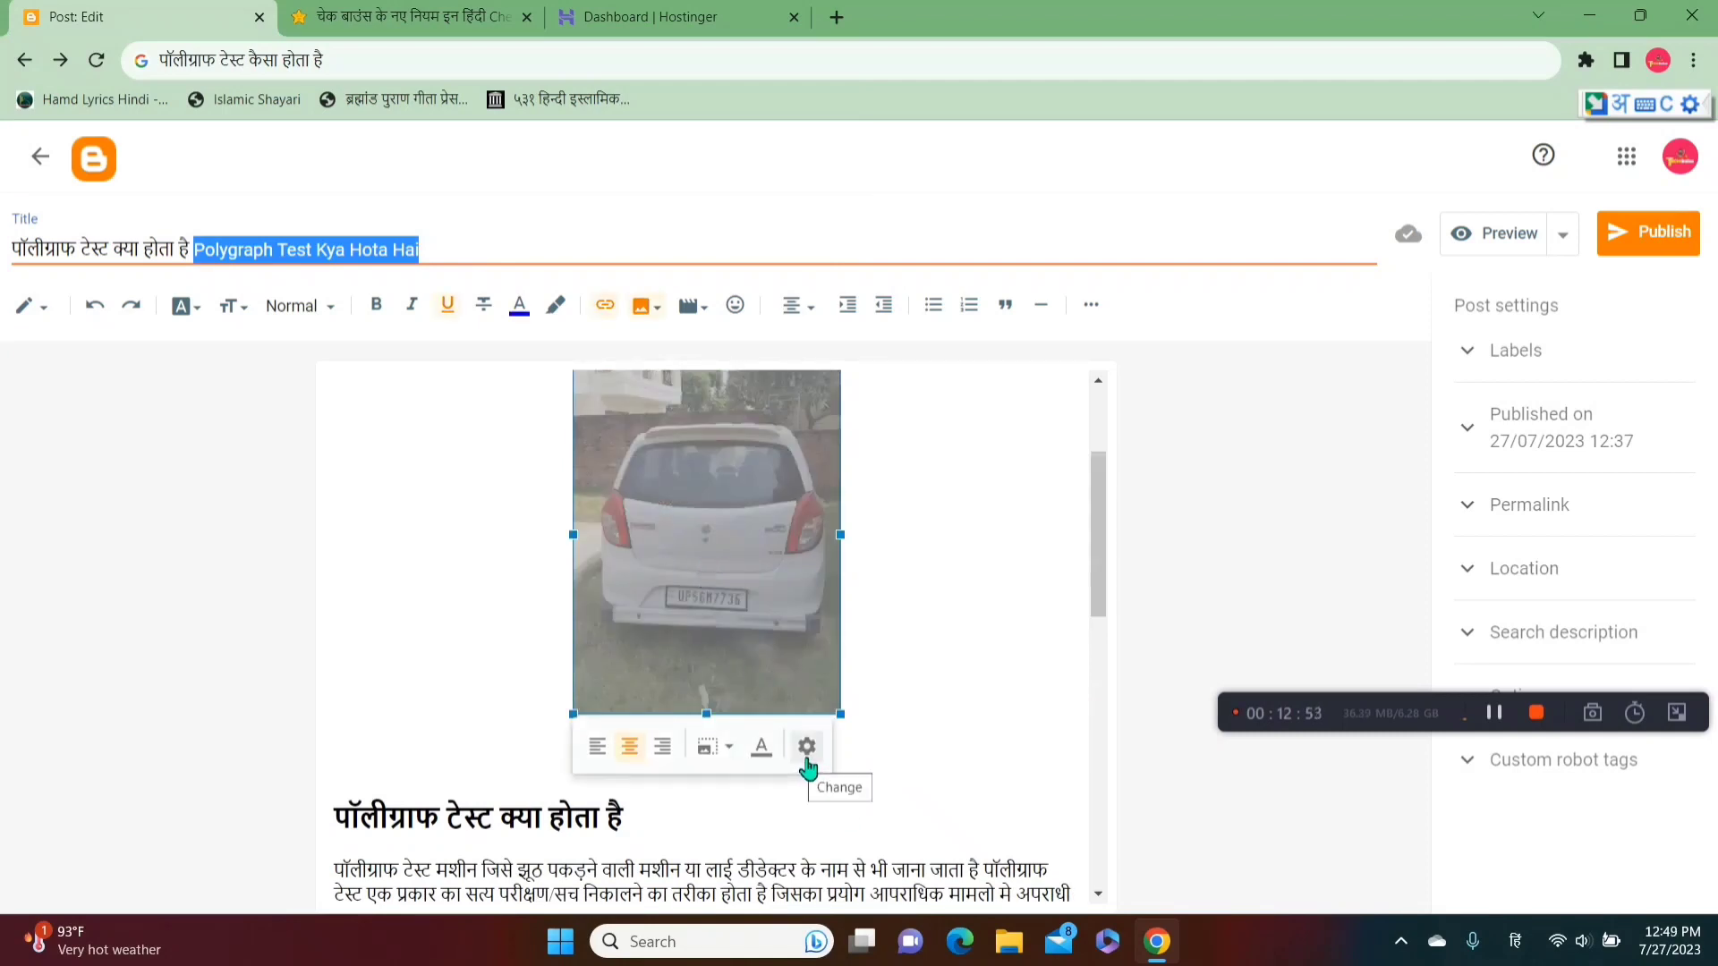
pyautogui.click(762, 748)
pyautogui.click(711, 714)
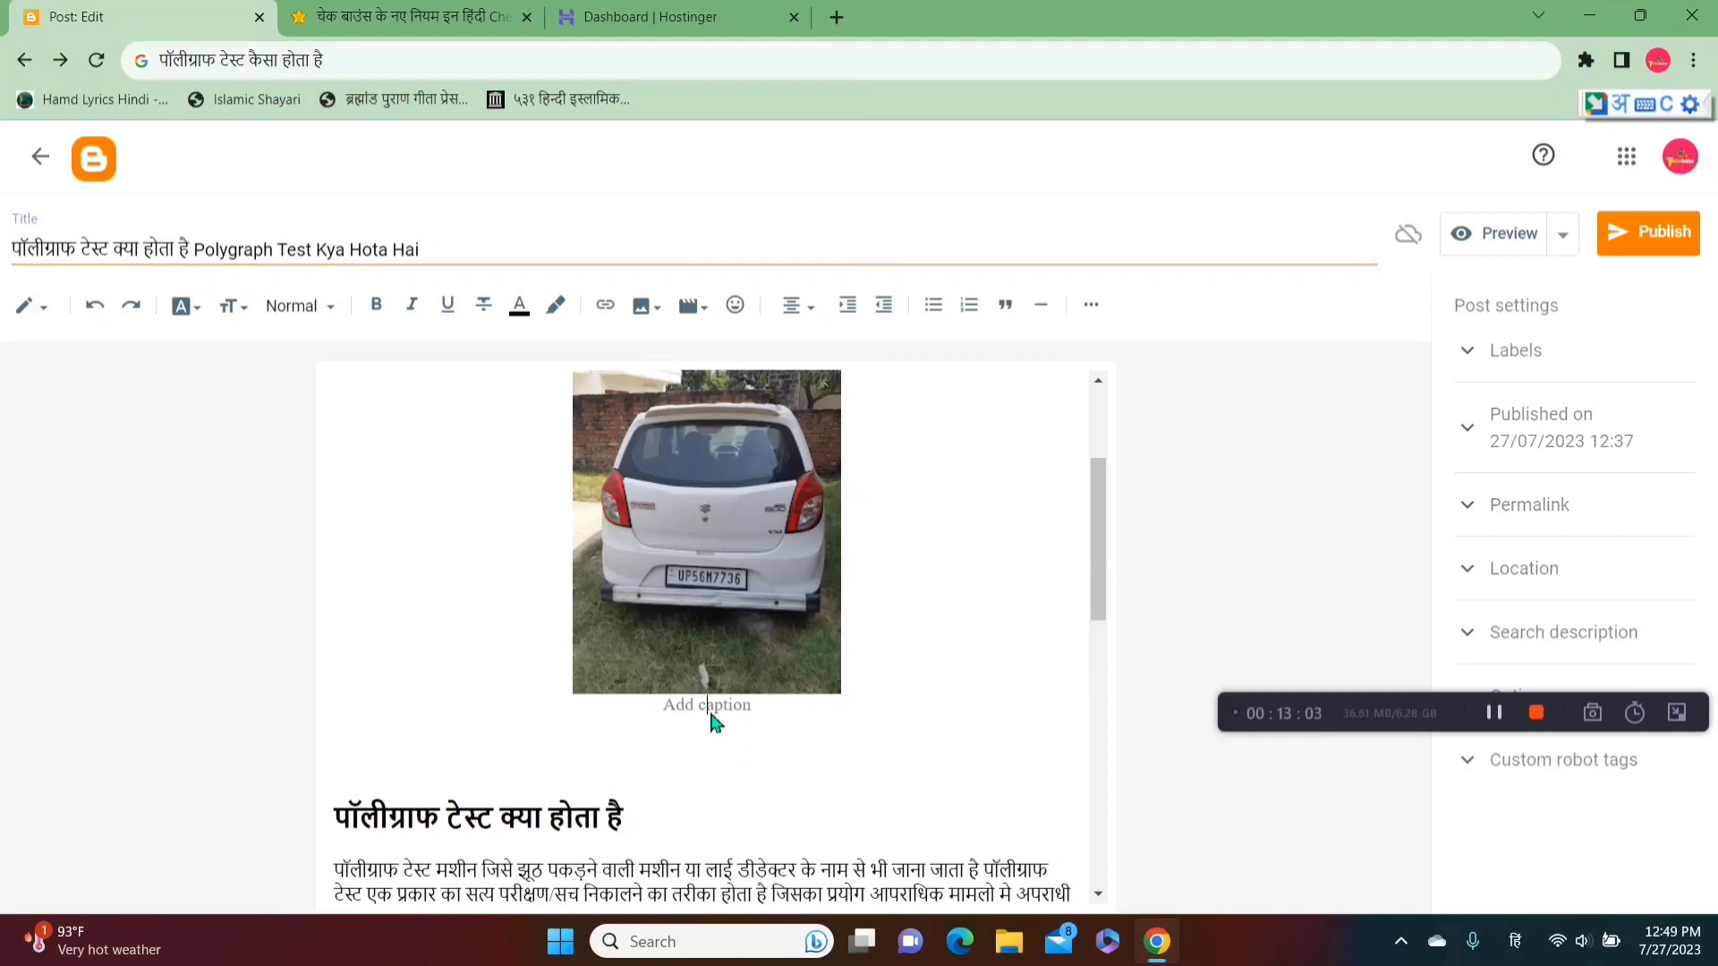
pyautogui.hotkey('ctrl', 'v')
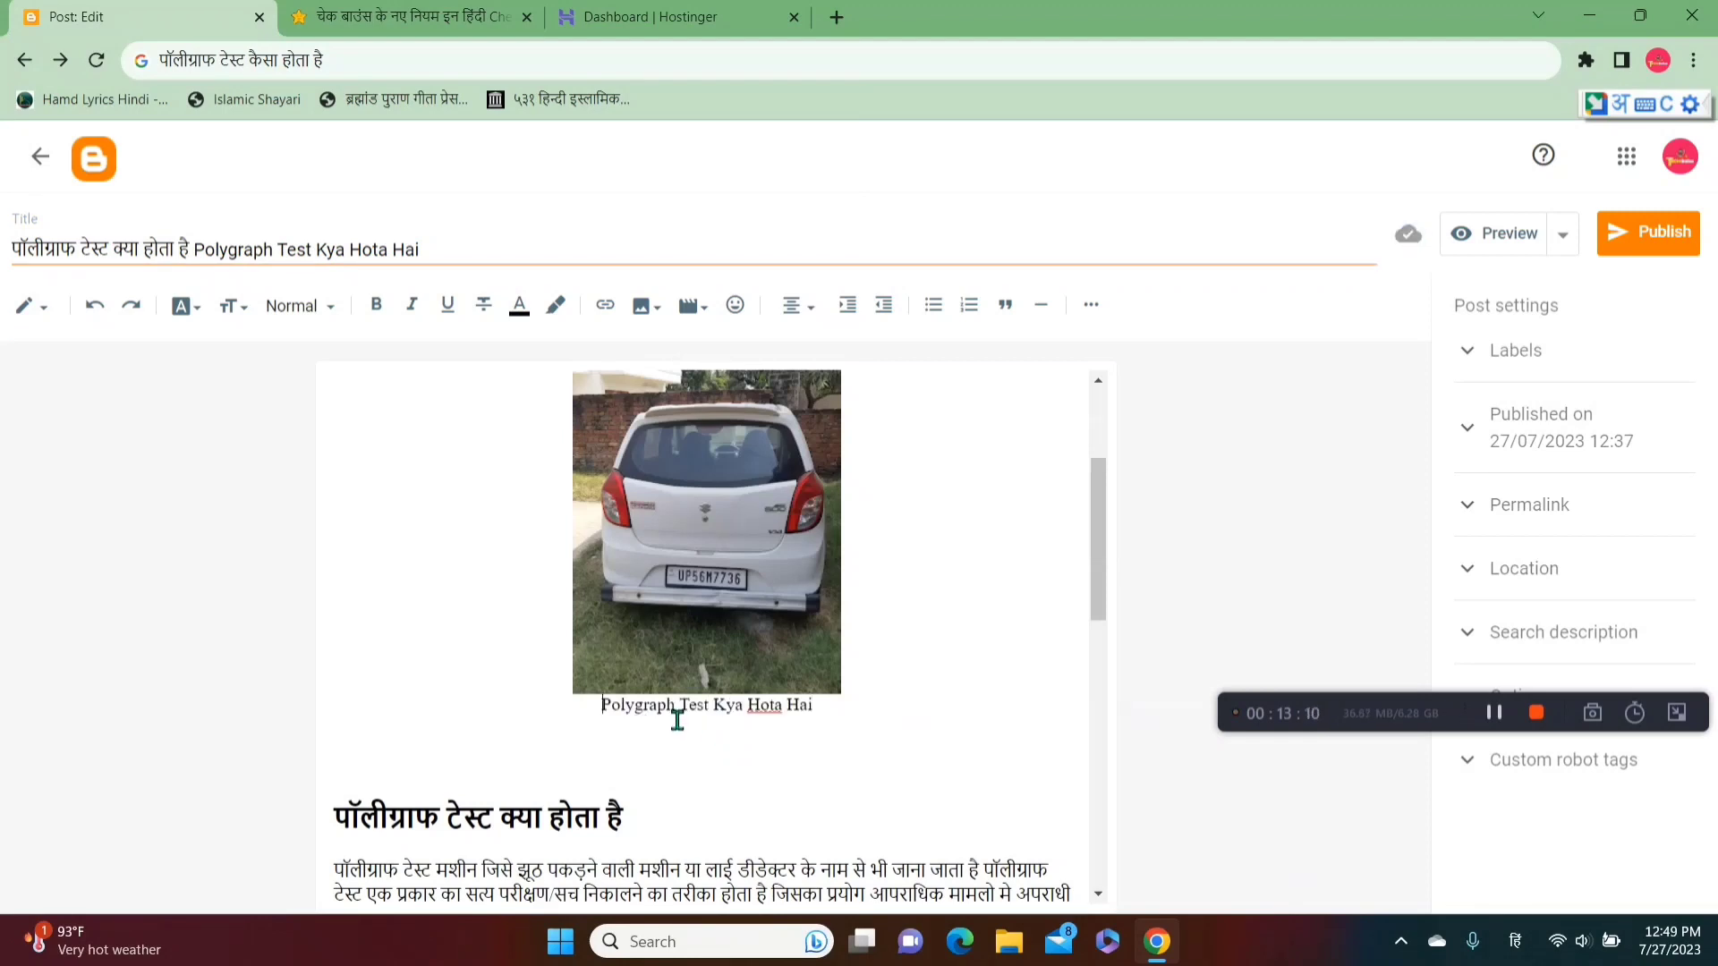
# Step: Set both the alt text and the title text of the car image to "Polygraph Test Kya Hota Hai" and update the image
pyautogui.click(761, 567)
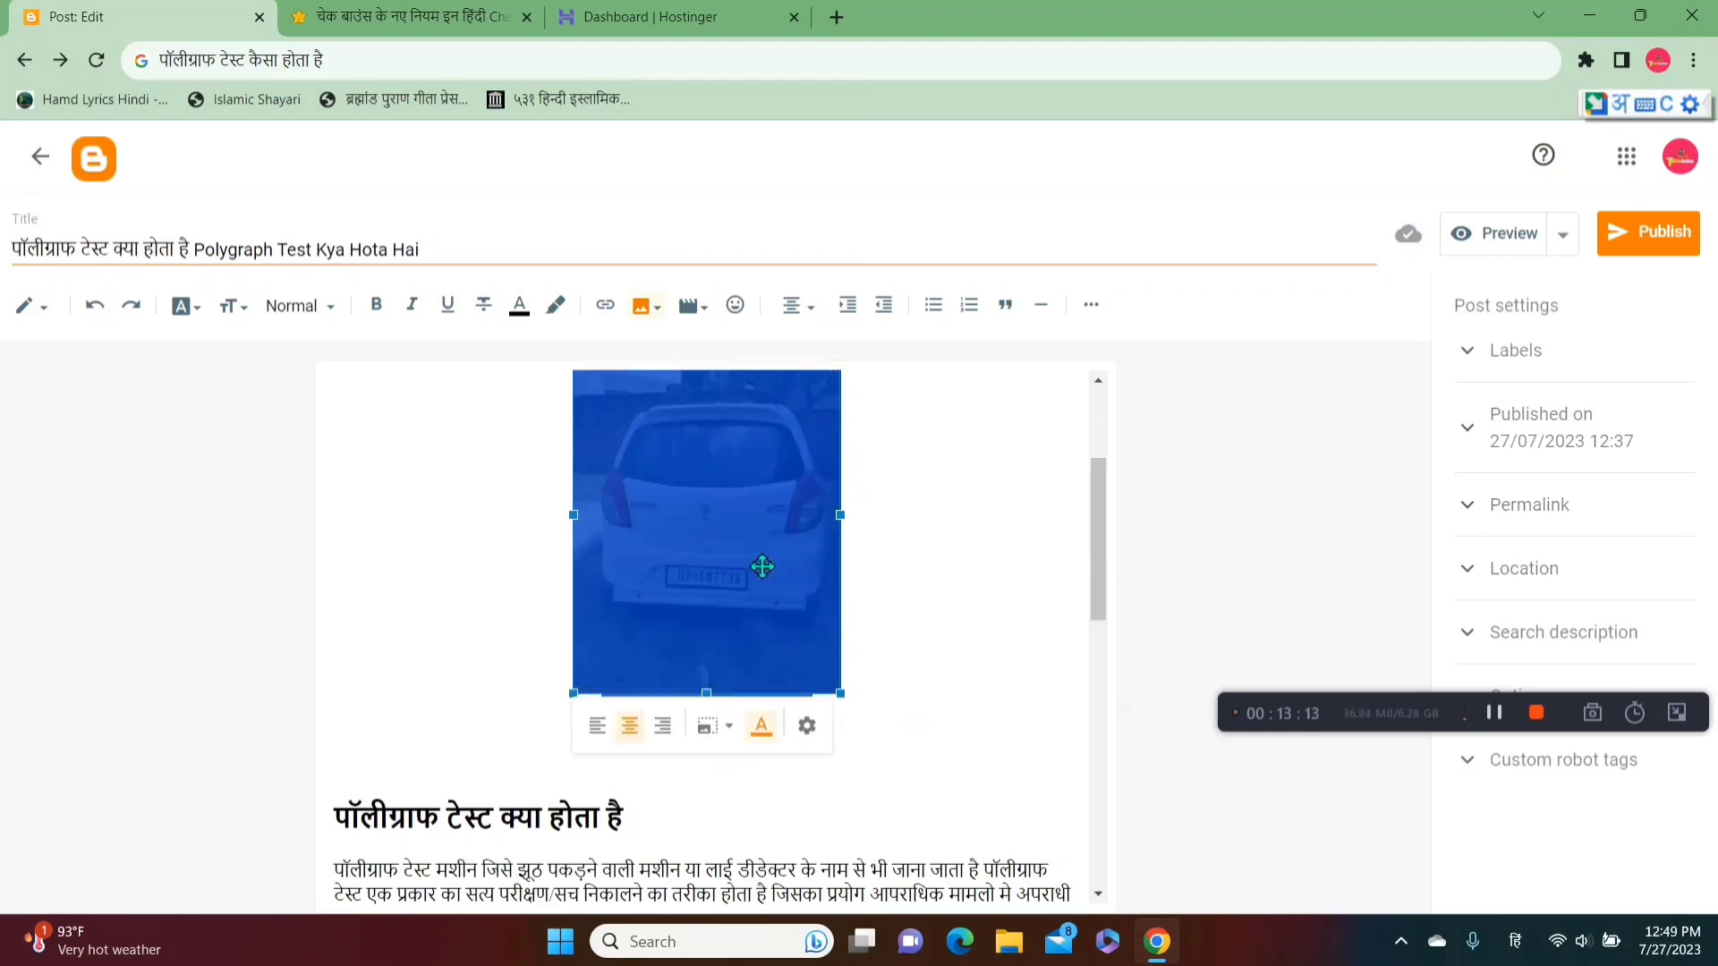
pyautogui.click(808, 727)
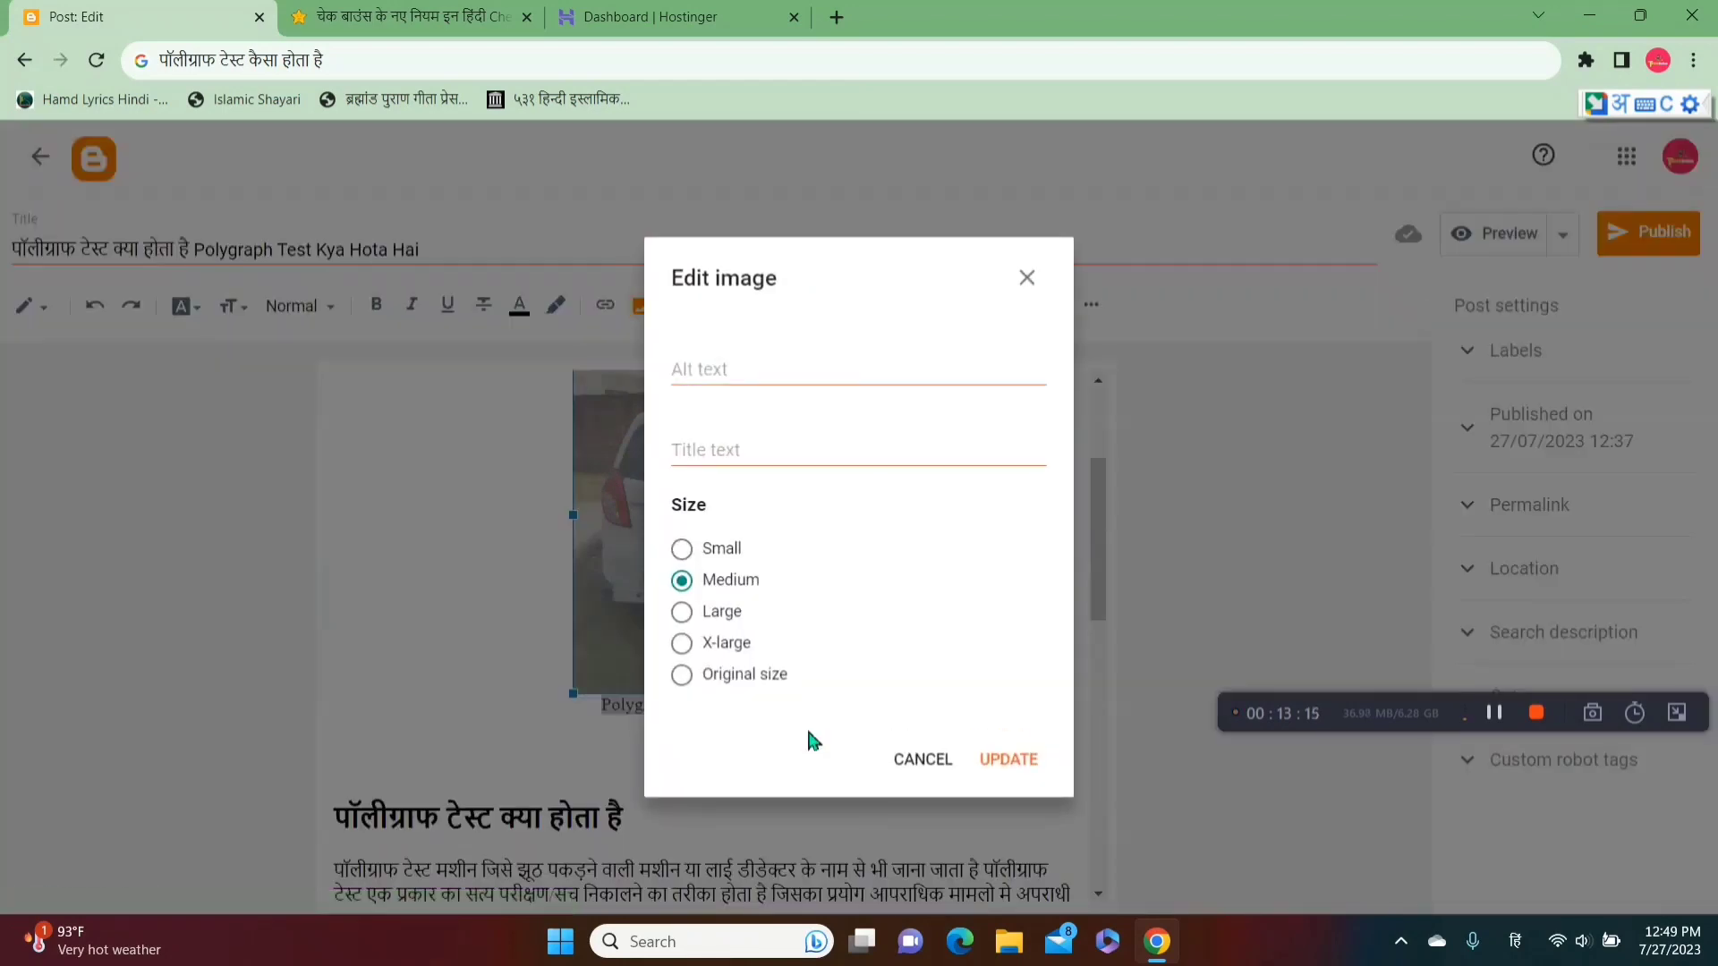
pyautogui.click(792, 389)
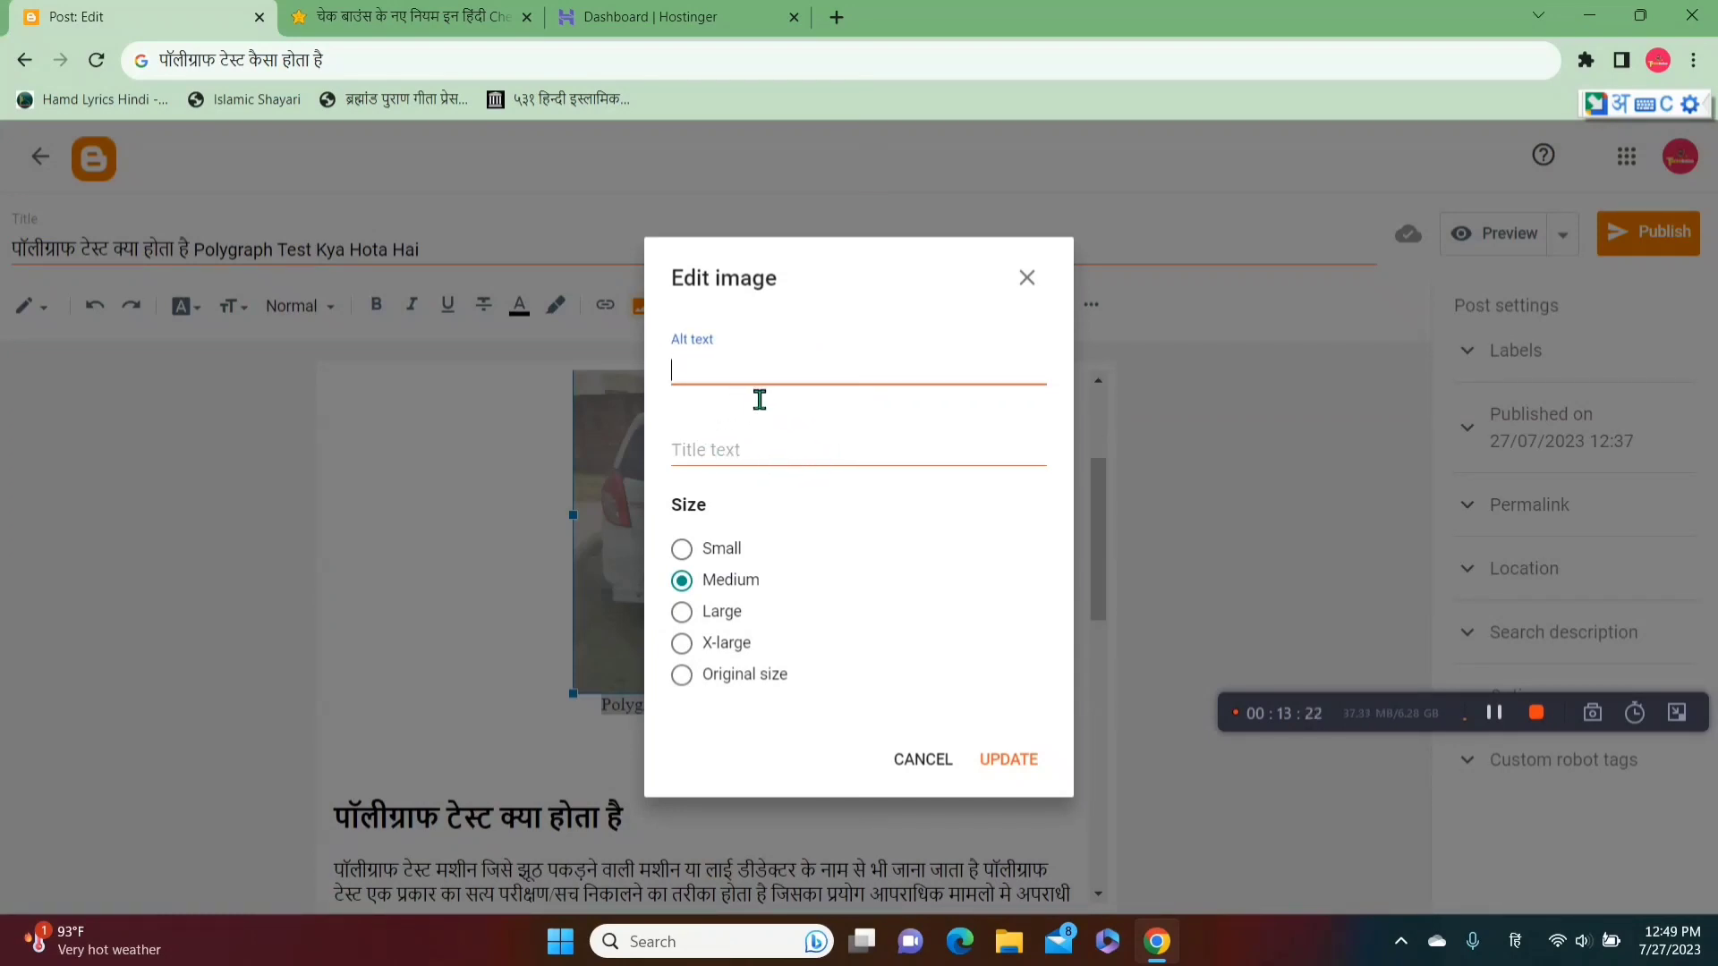
pyautogui.hotkey('ctrl', 'v')
pyautogui.hotkey('ctrl', 'z')
pyautogui.hotkey('ctrl', 'v')
pyautogui.click(770, 458)
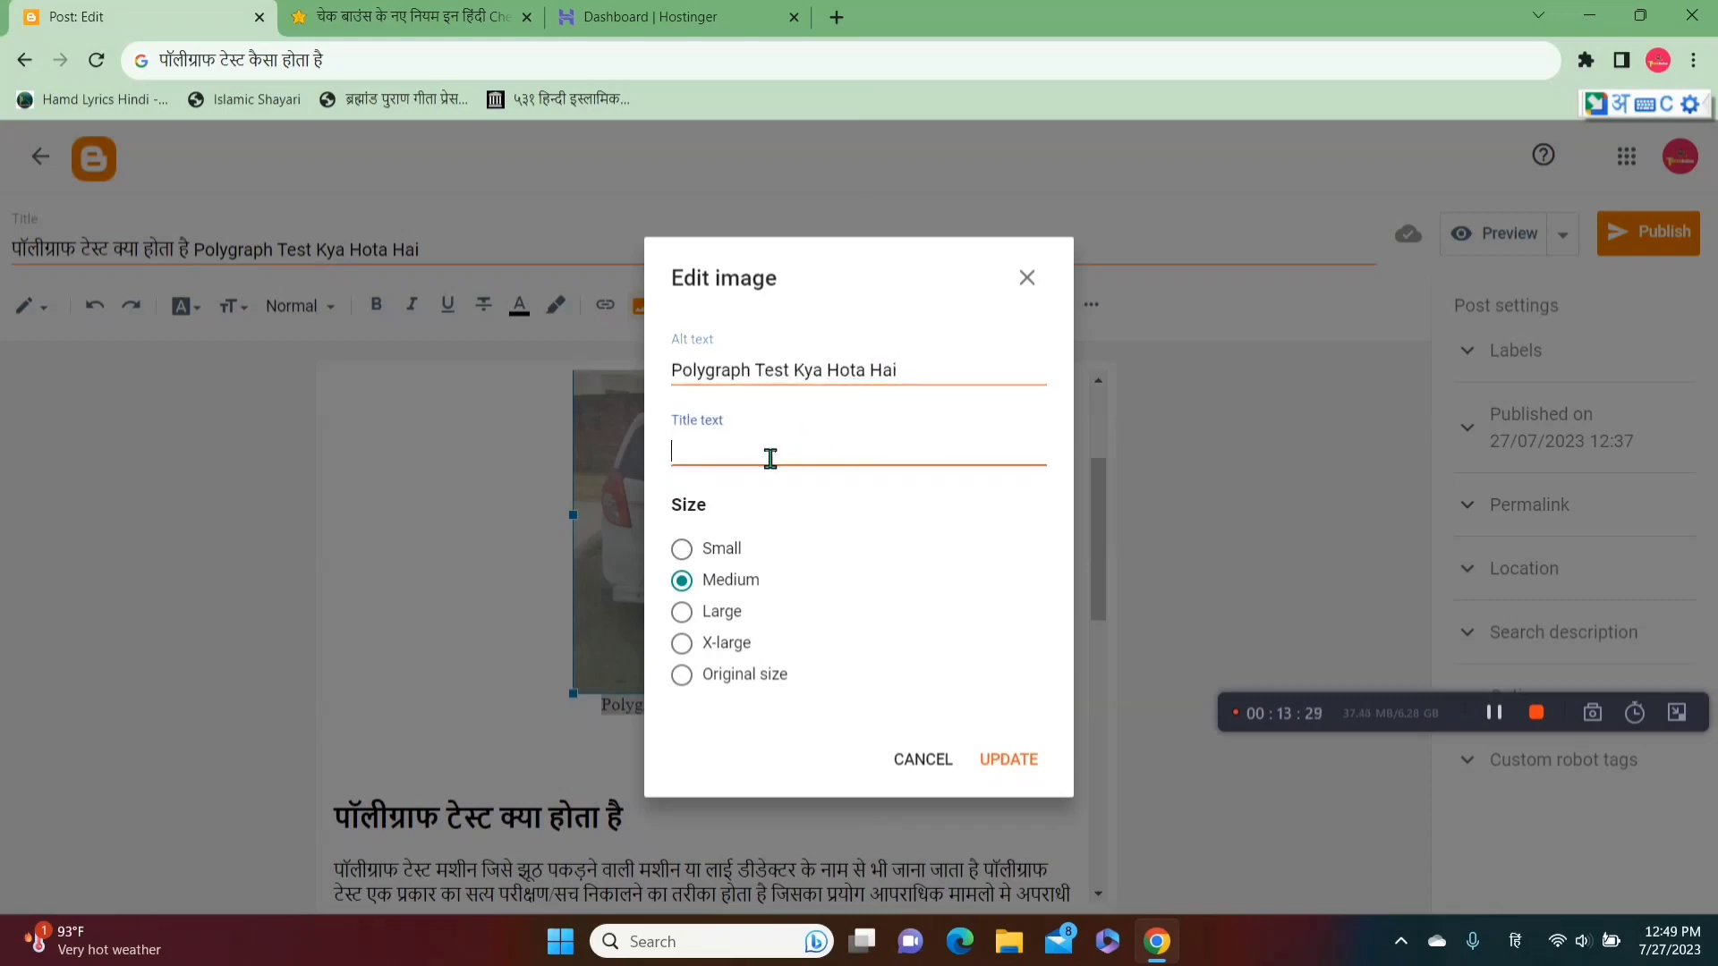
pyautogui.hotkey('ctrl', 'v')
pyautogui.moveTo(670, 287); pyautogui.dragTo(877, 358)
pyautogui.click(729, 302)
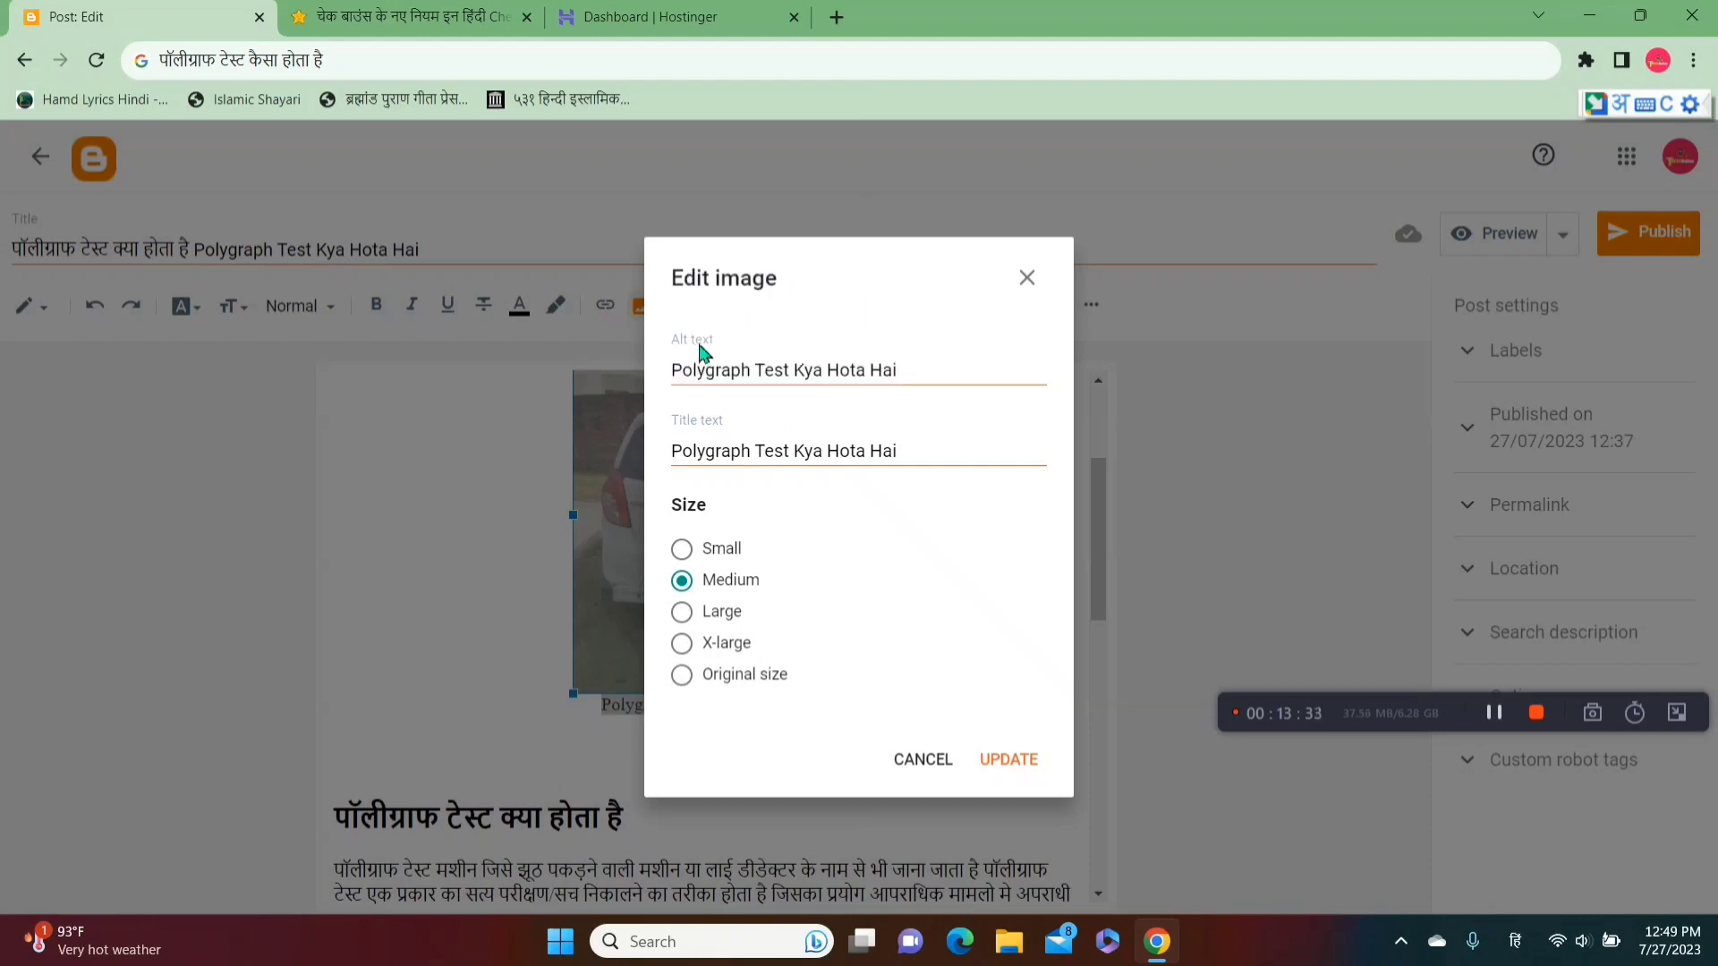
pyautogui.click(1010, 766)
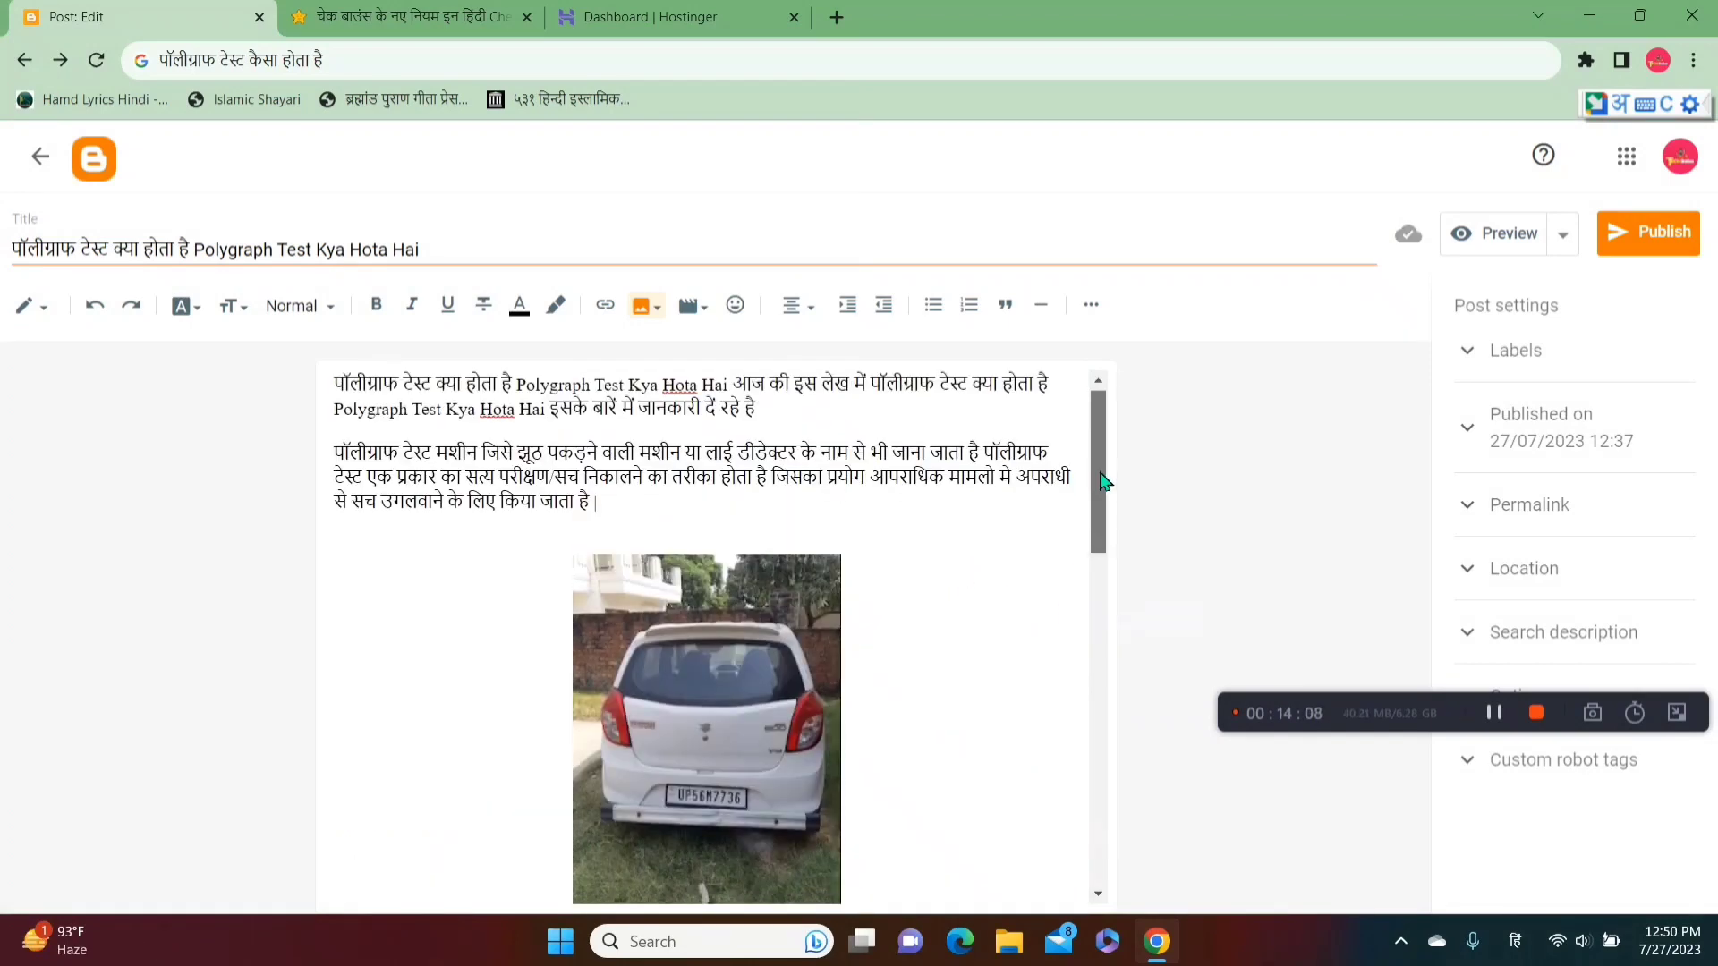
# Step: Expand the Labels section of the post settings to show the existing labels
pyautogui.moveTo(1102, 472)
pyautogui.mouseDown()
pyautogui.moveTo(1109, 532)
pyautogui.moveTo(1108, 496)
pyautogui.mouseUp()
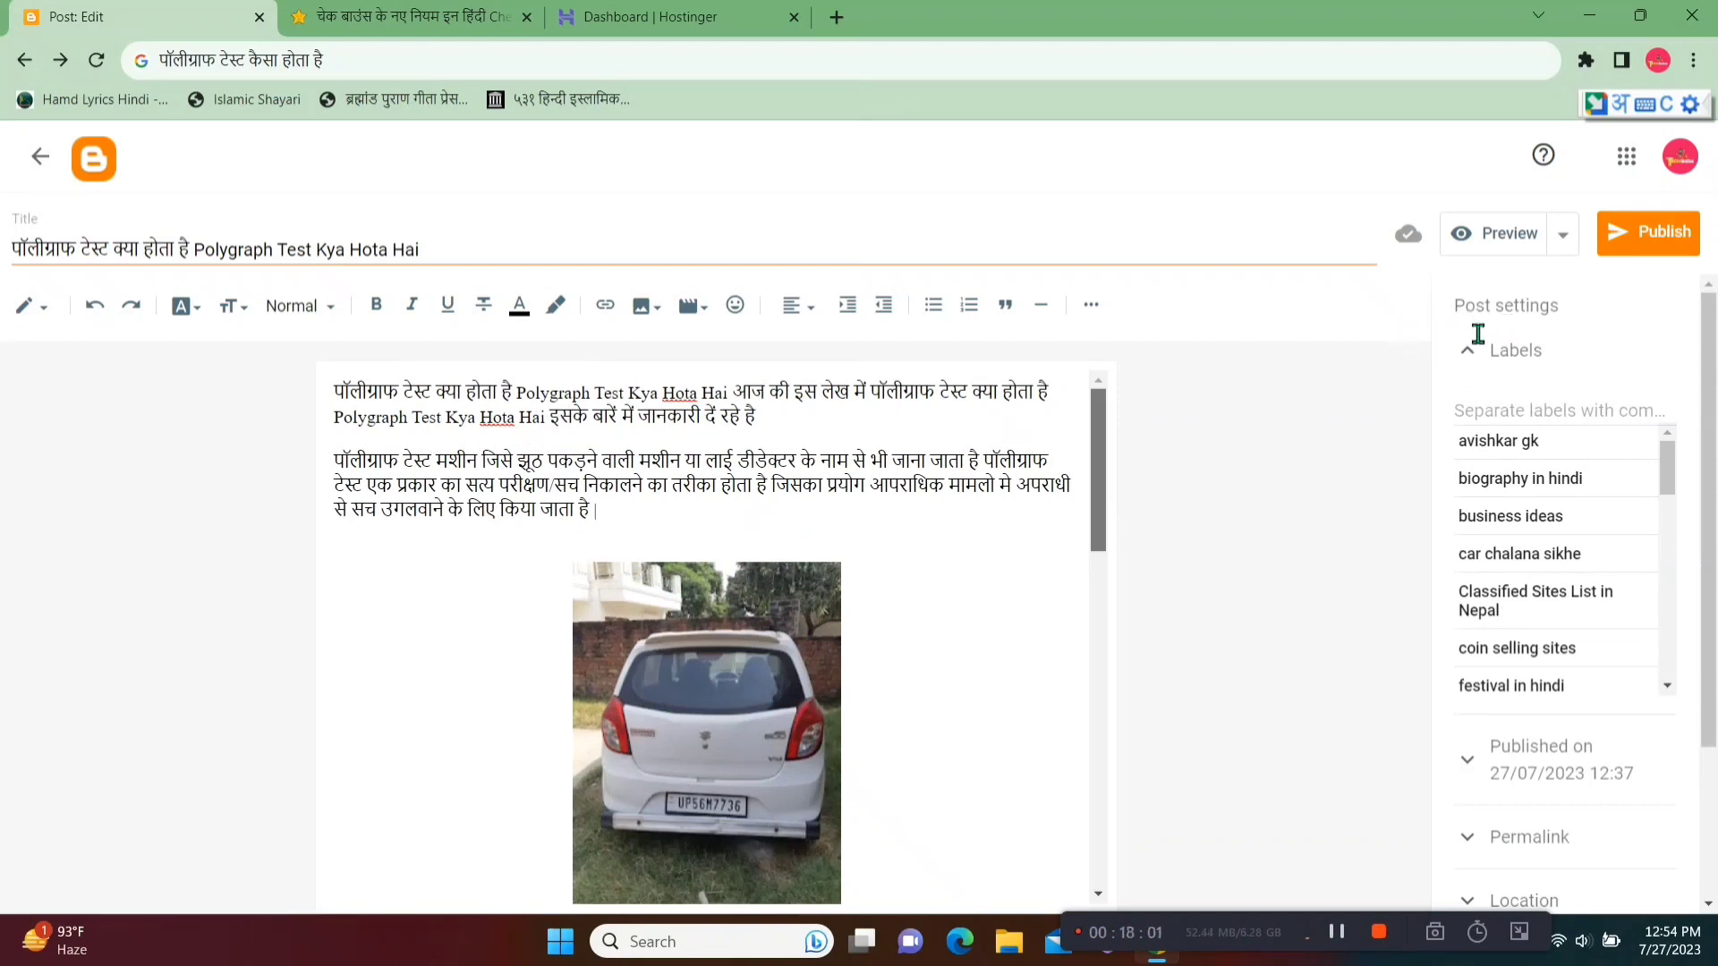
pyautogui.moveTo(1430, 287); pyautogui.dragTo(1628, 371)
pyautogui.click(1626, 372)
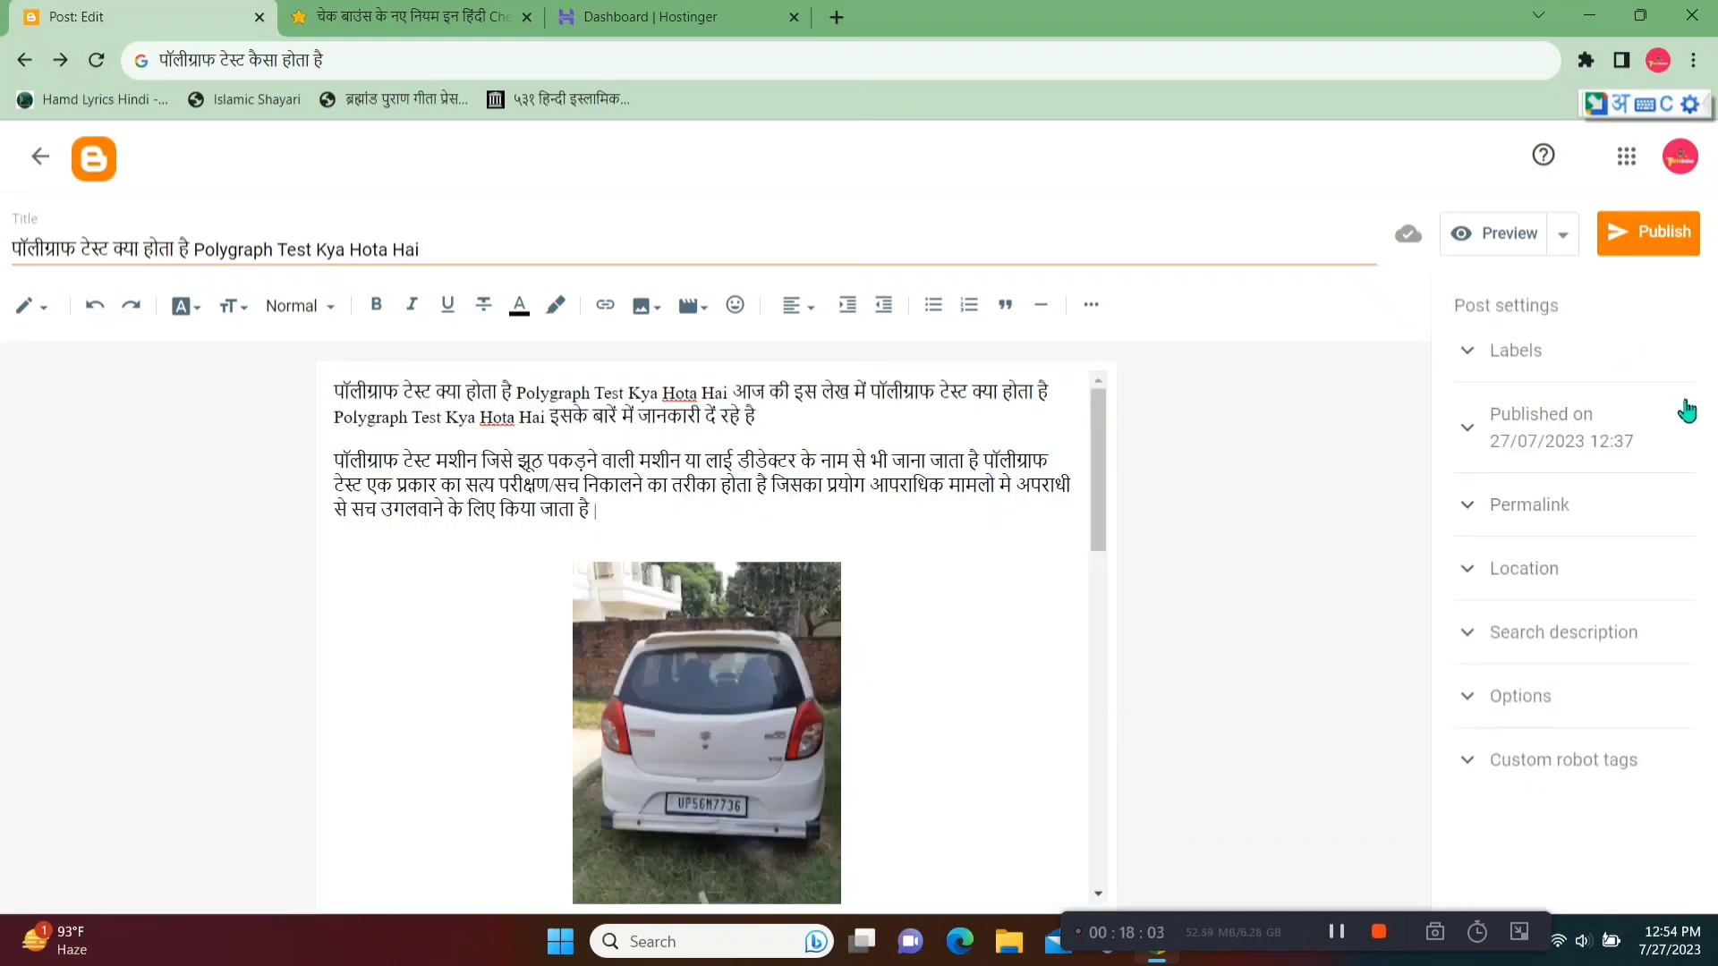
pyautogui.click(1557, 351)
pyautogui.click(1493, 349)
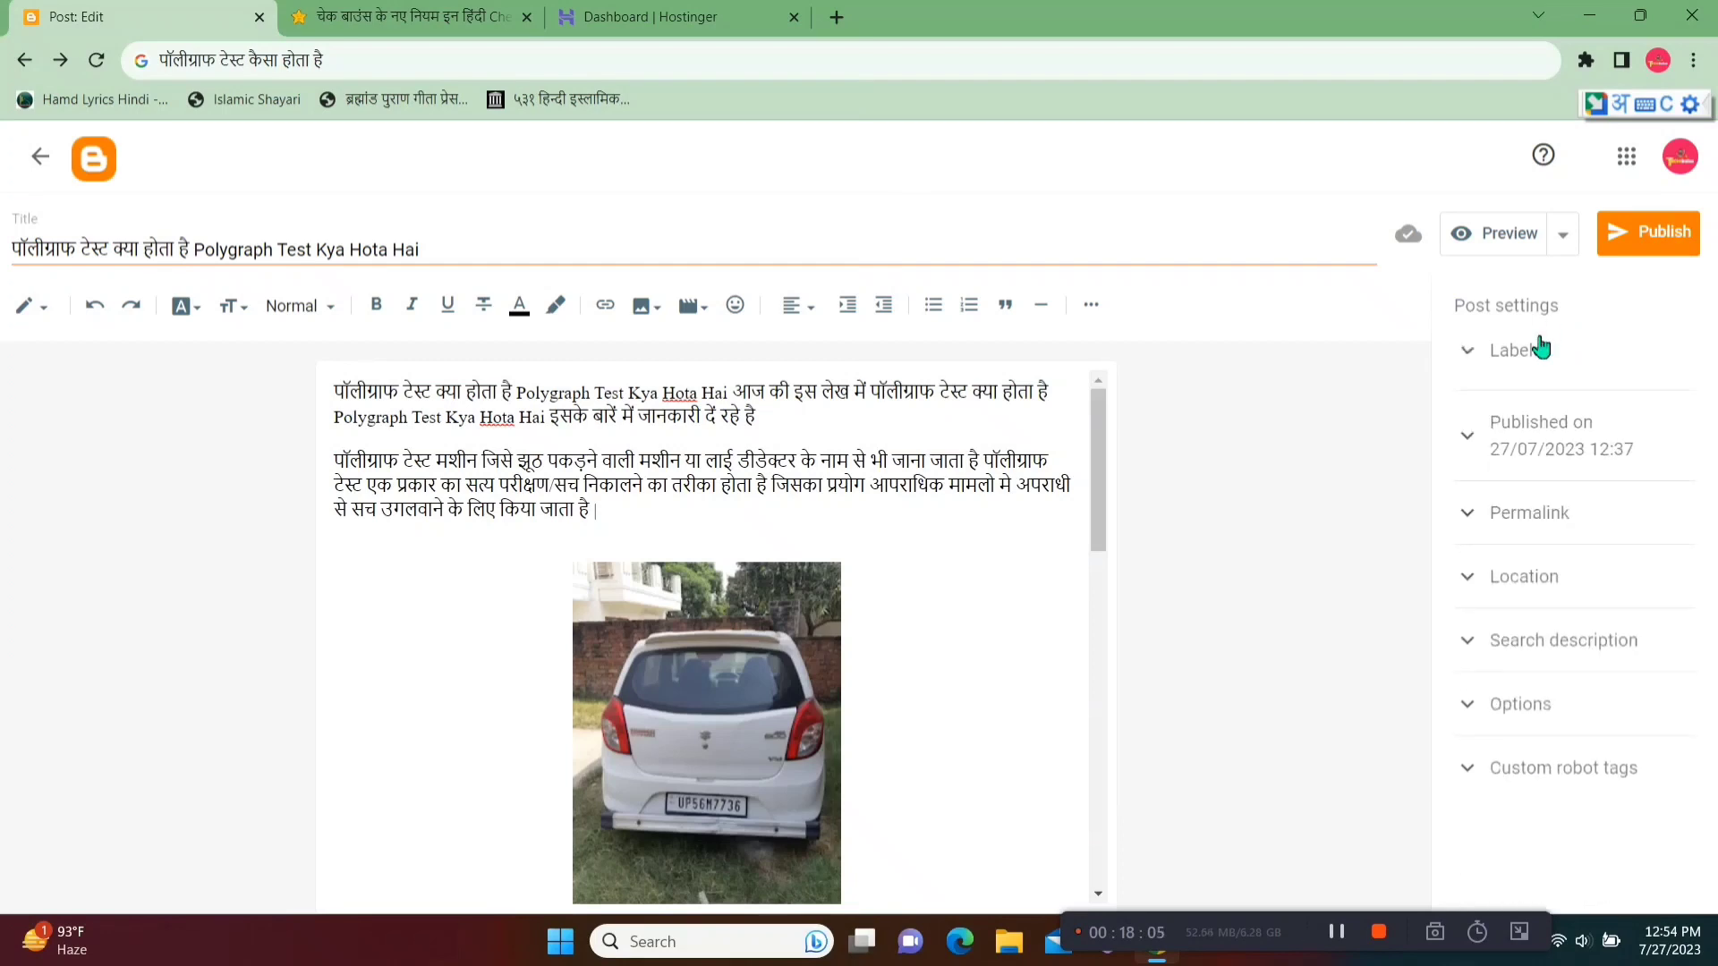
pyautogui.click(1493, 351)
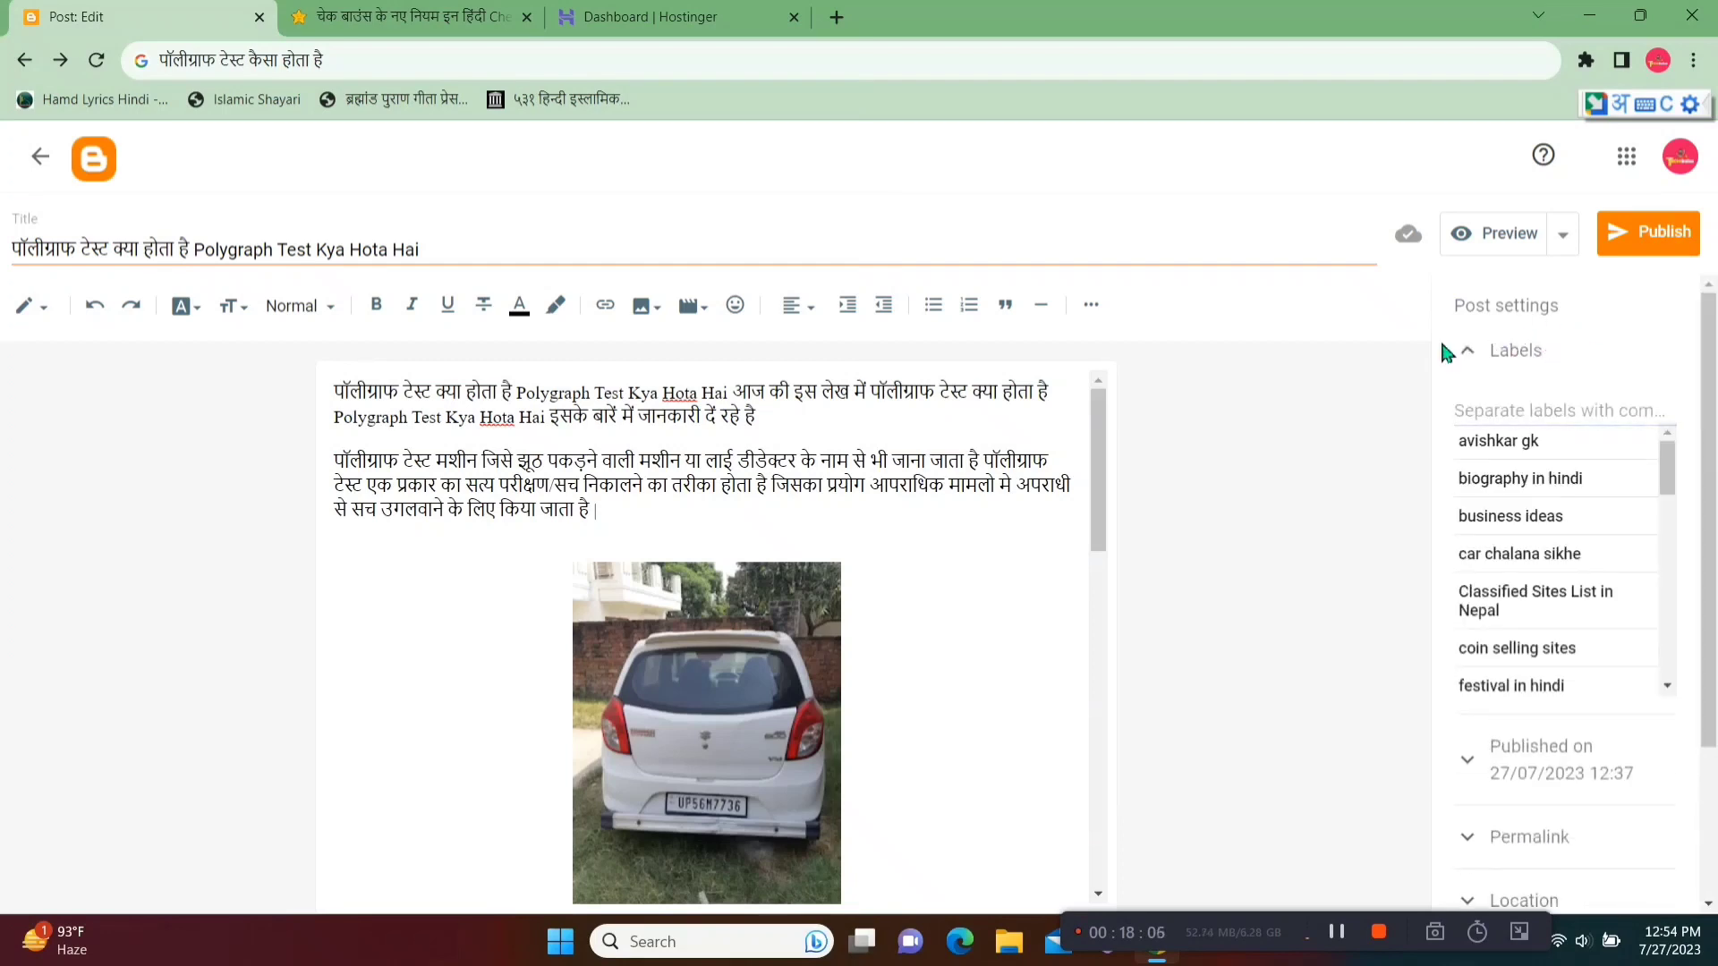
pyautogui.click(1494, 354)
# Step: Load the inhindilive.com homepage and look over its category links and article cards
pyautogui.click(491, 13)
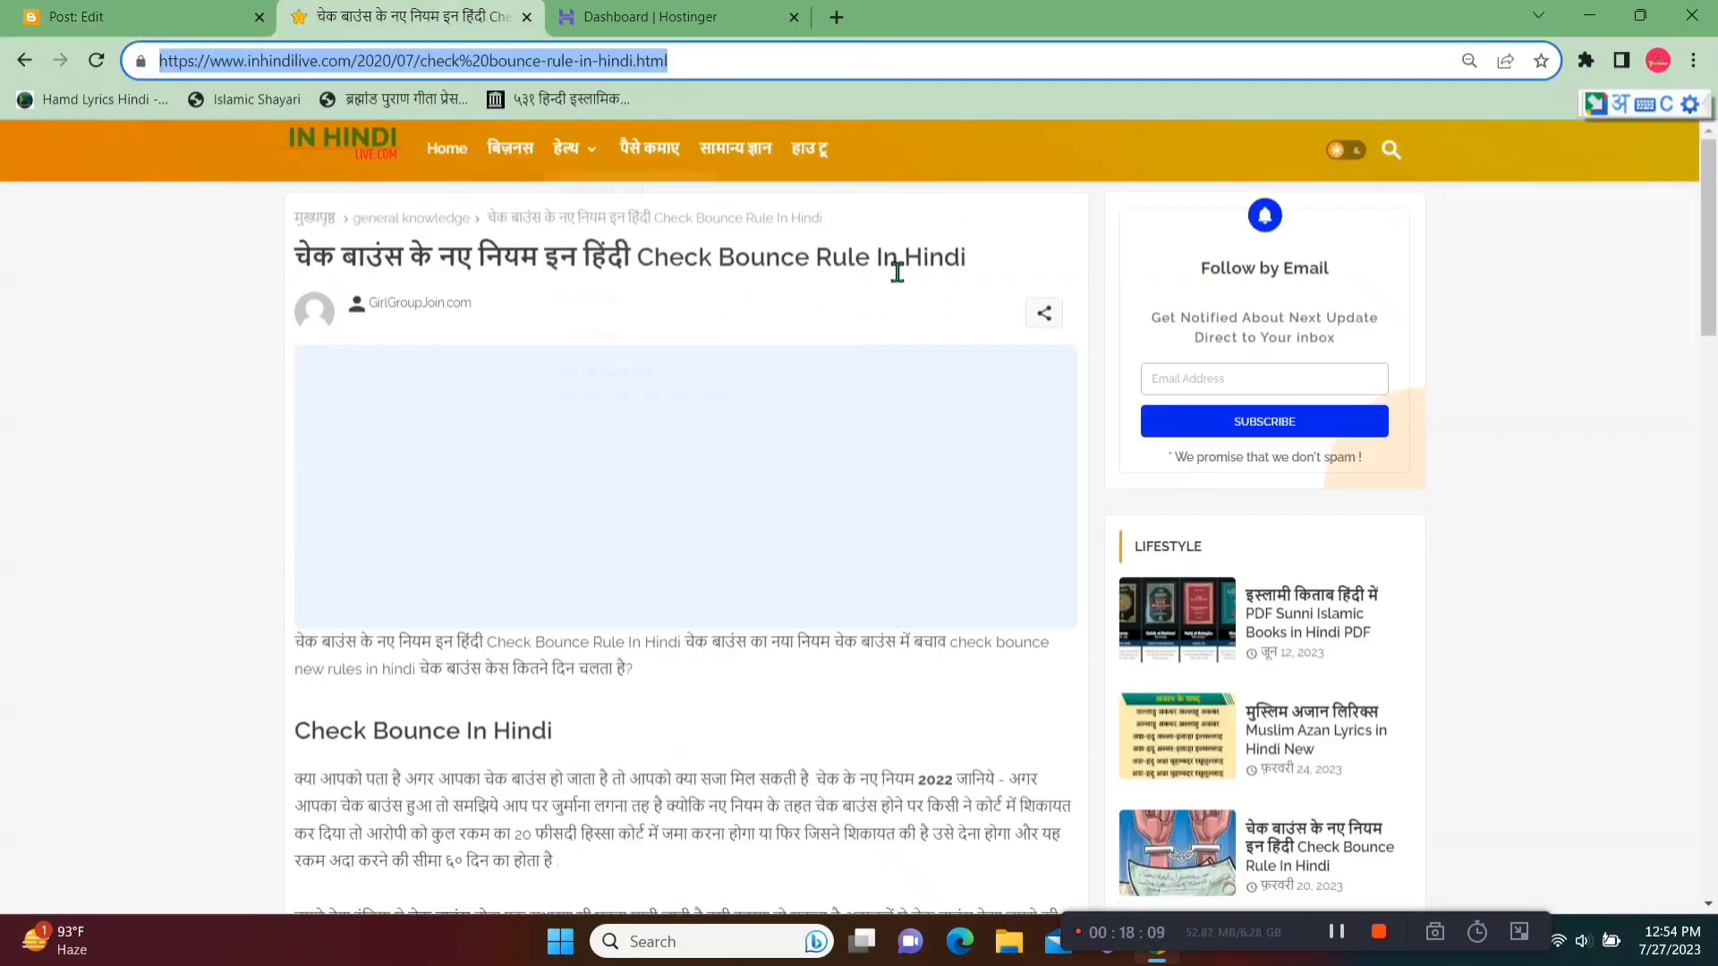
pyautogui.press('Return')
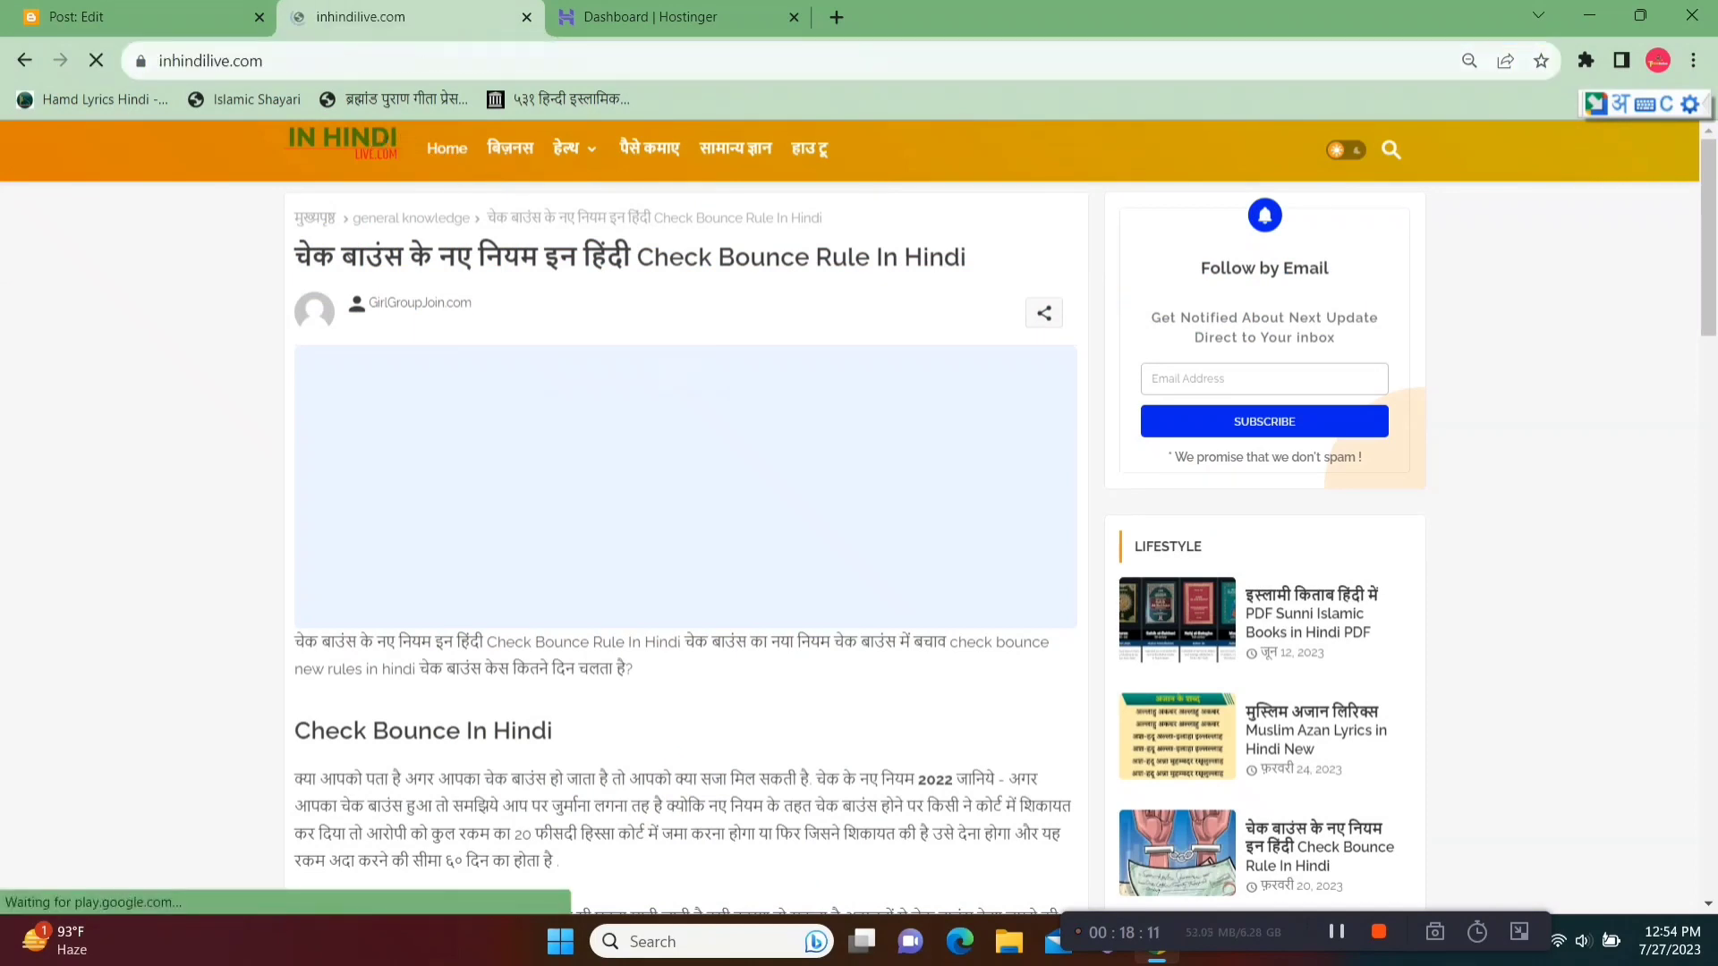
pyautogui.scroll(-6, 1125, 301)
pyautogui.scroll(1, 690, 433)
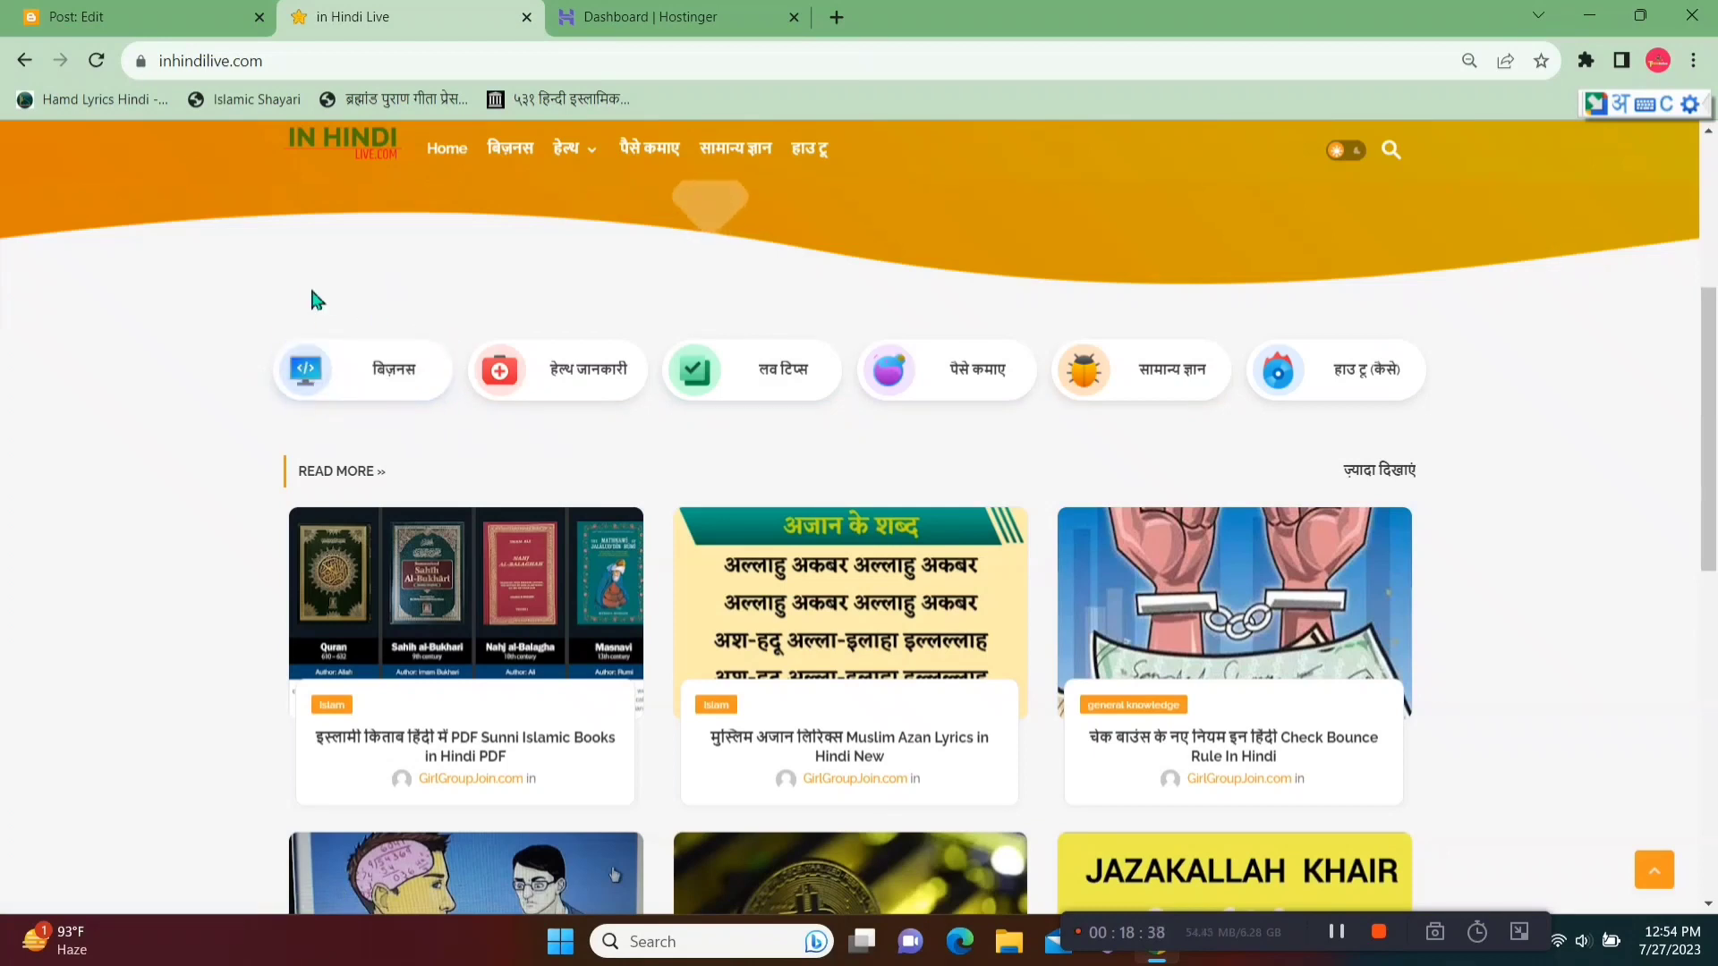
# Step: Return to the post editor and enter "BUSINESS" as the label text in Latin letters
pyautogui.click(139, 10)
pyautogui.click(1519, 367)
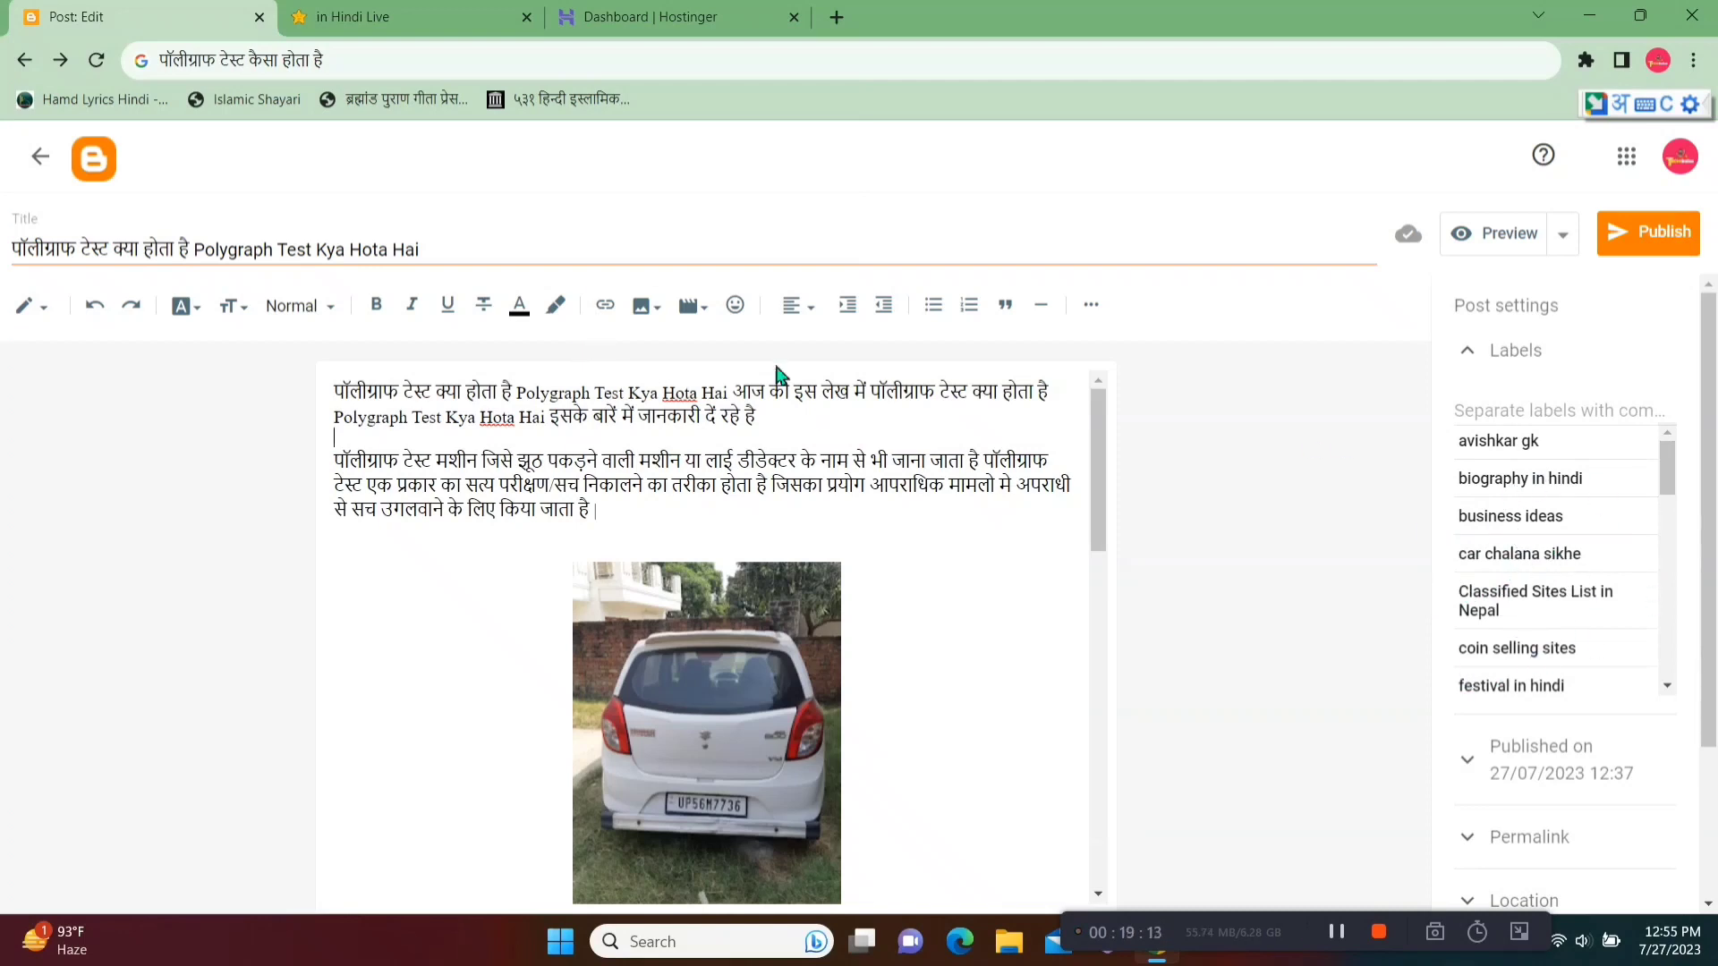
pyautogui.click(1509, 426)
pyautogui.write('BUSINES')
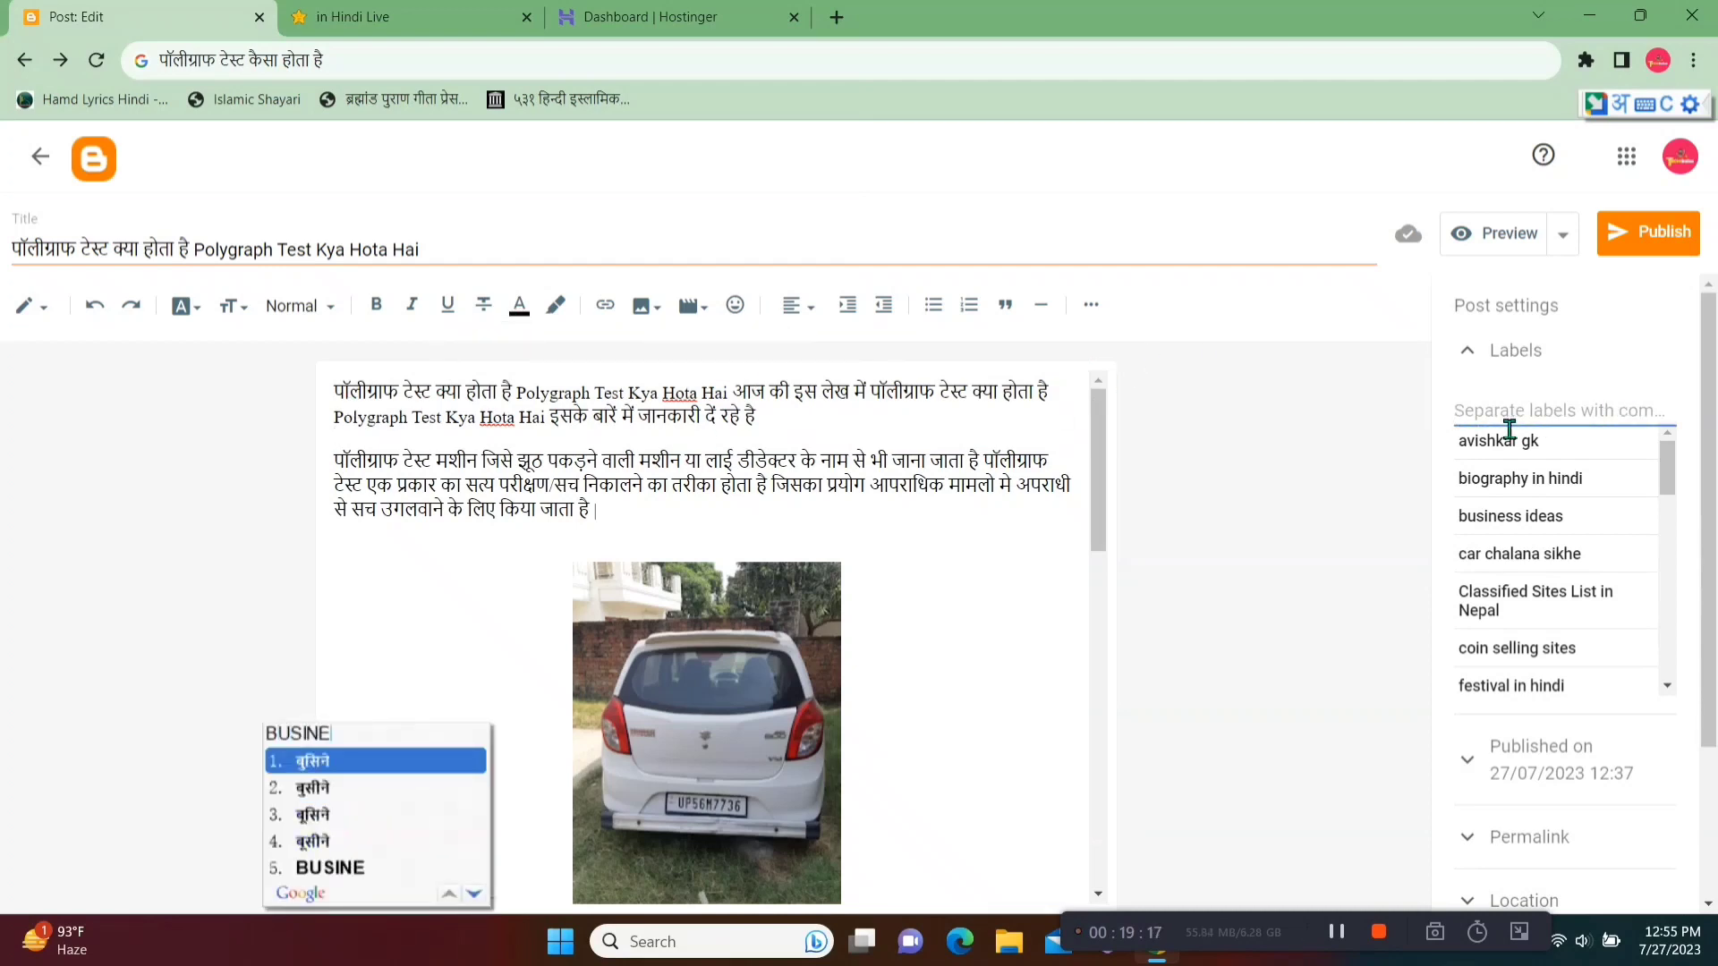
pyautogui.press('Down')
pyautogui.press('Down')
pyautogui.press('Down')
pyautogui.press('Down')
pyautogui.write('S')
pyautogui.press('Down')
pyautogui.press('Down')
pyautogui.press('Down')
pyautogui.press('Down')
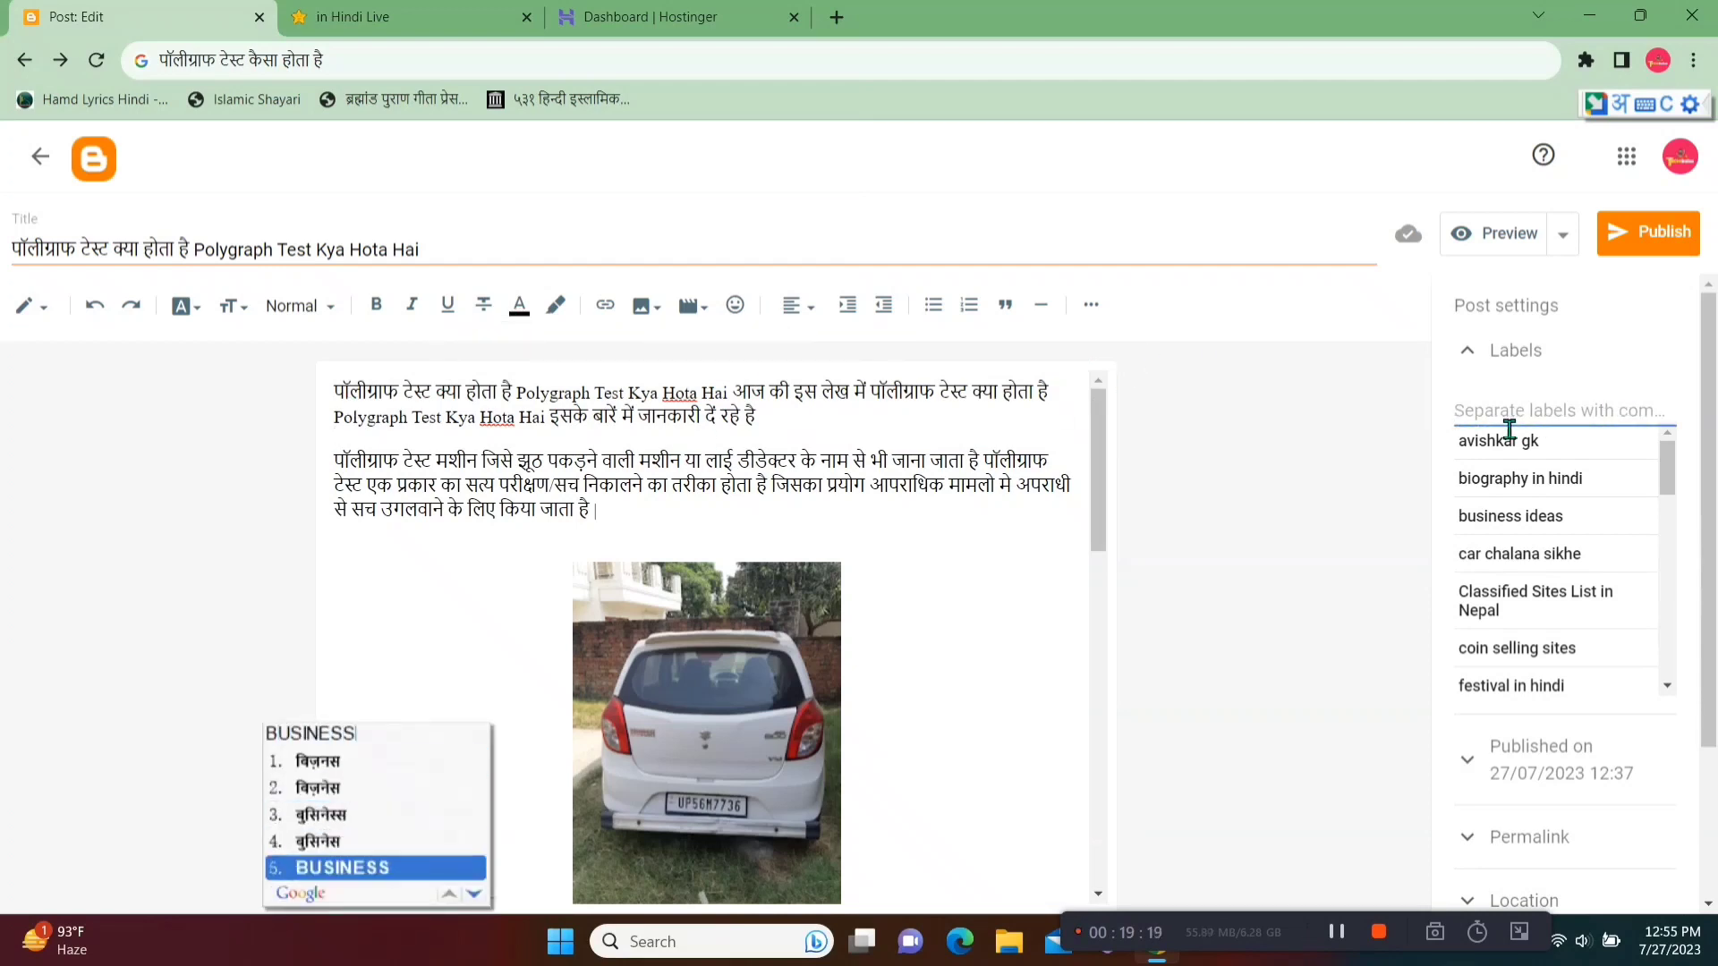
pyautogui.press('Return')
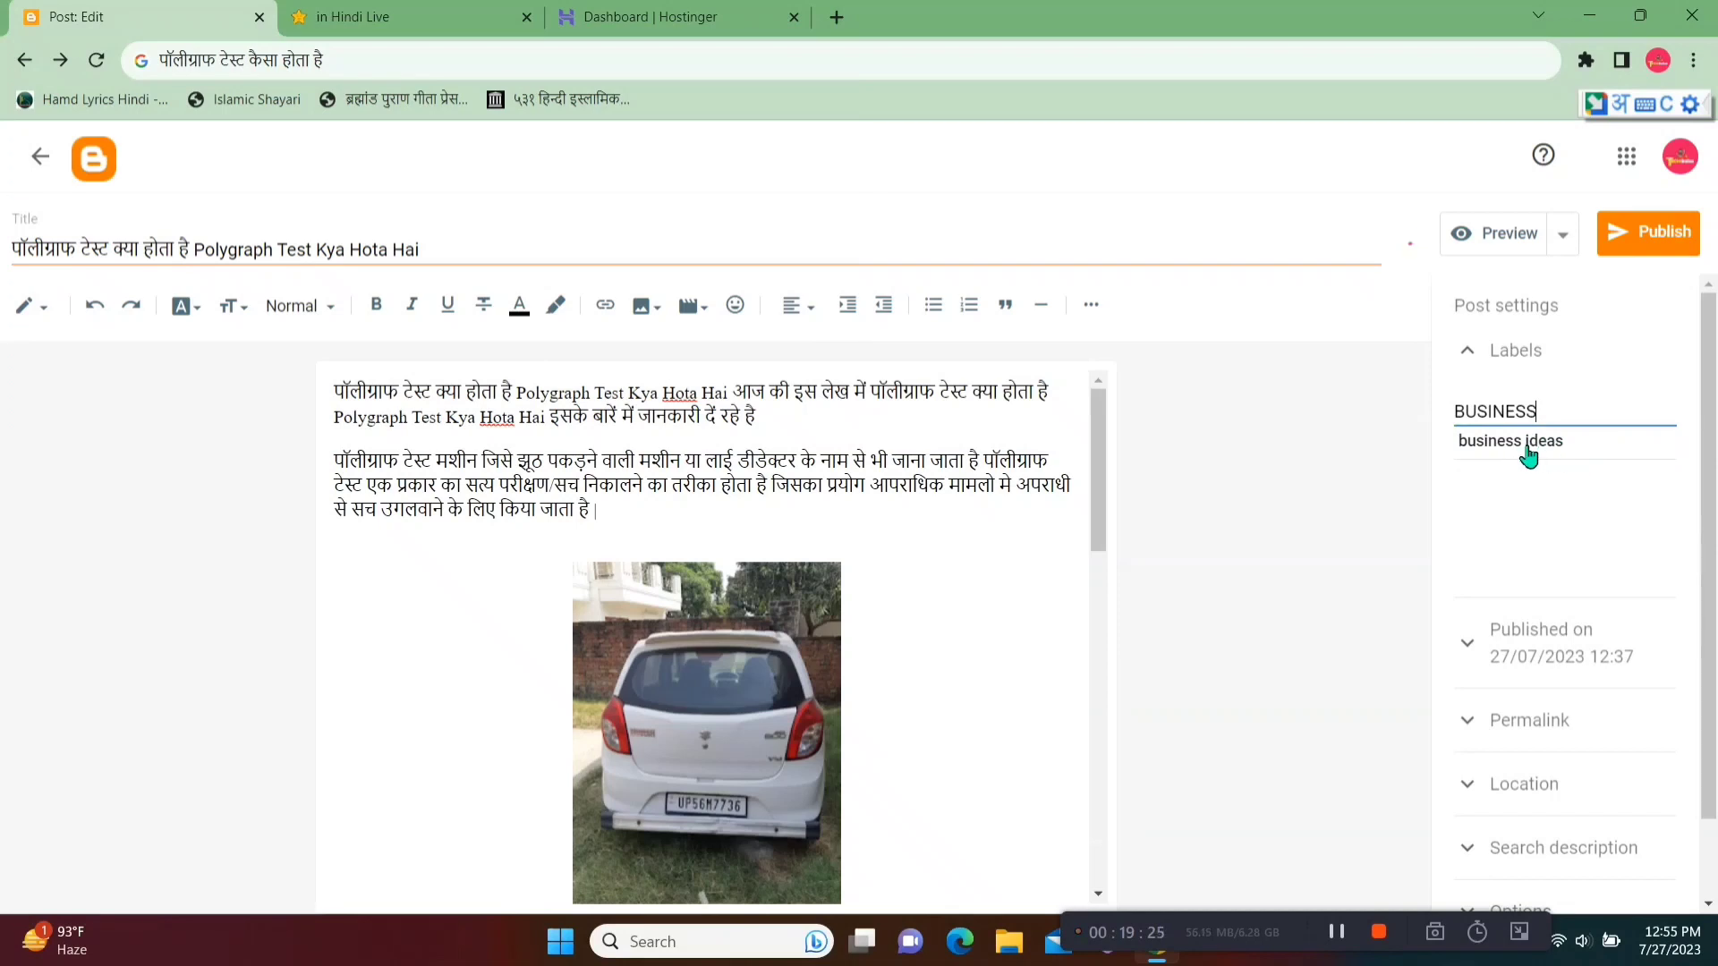
# Step: Assign the suggested label "business ideas" to the post in place of the entered text
pyautogui.doubleClick(1582, 428)
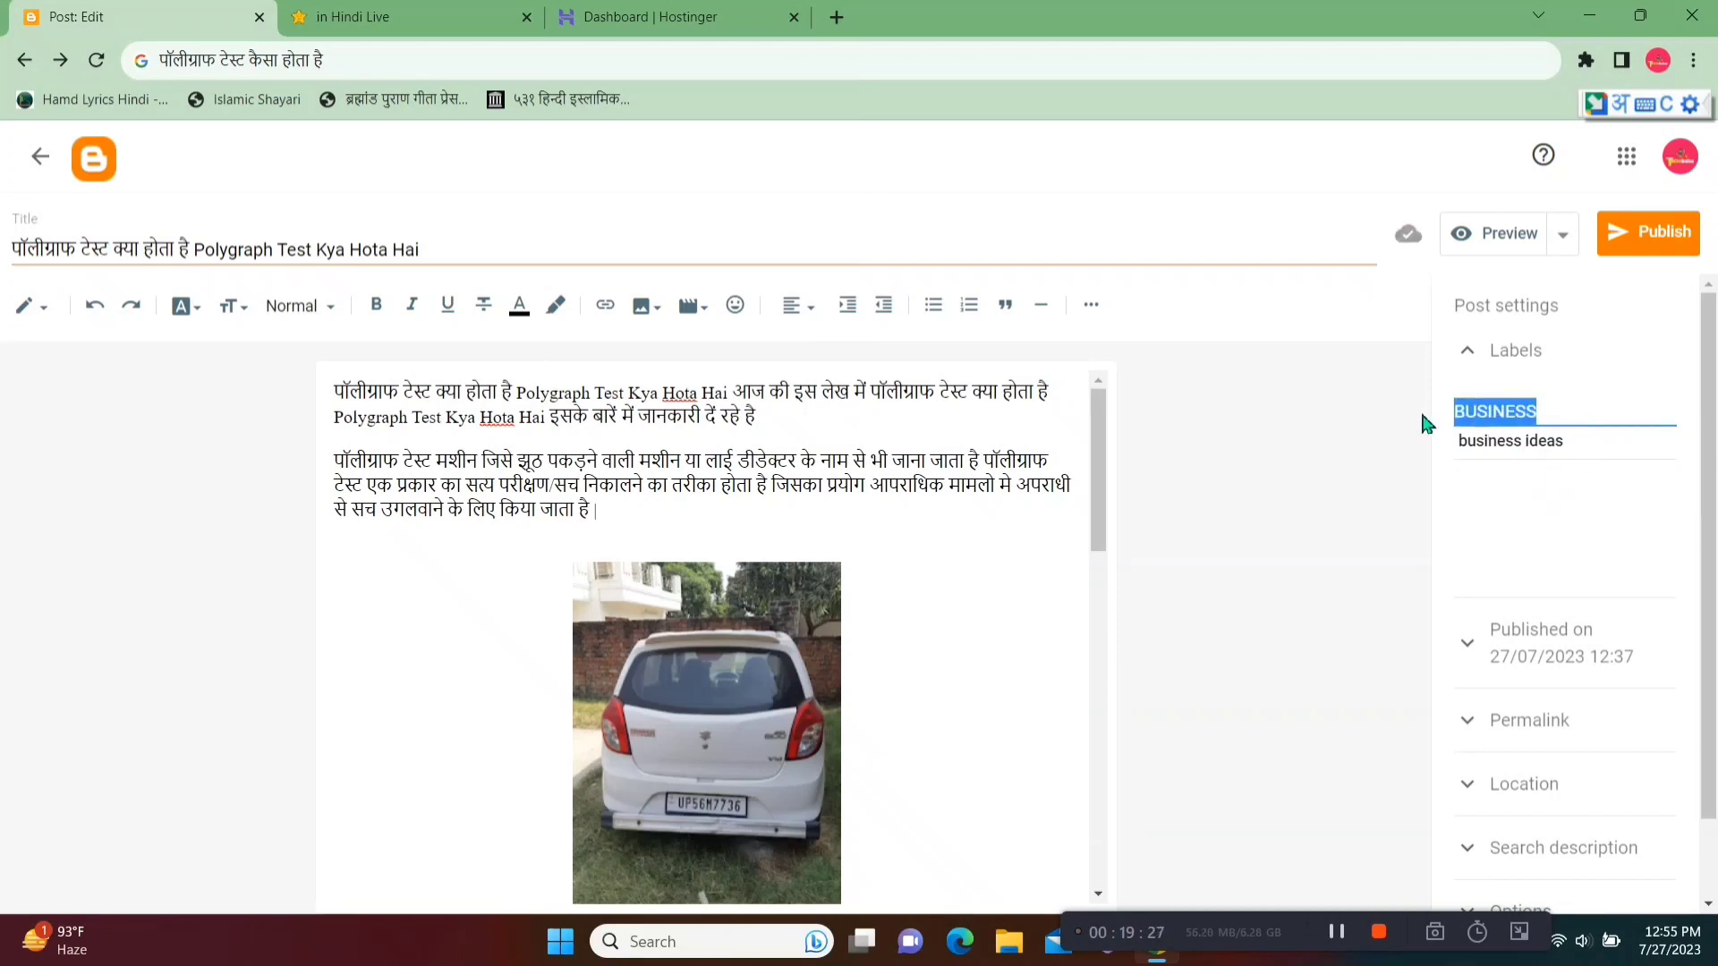
pyautogui.click(1551, 426)
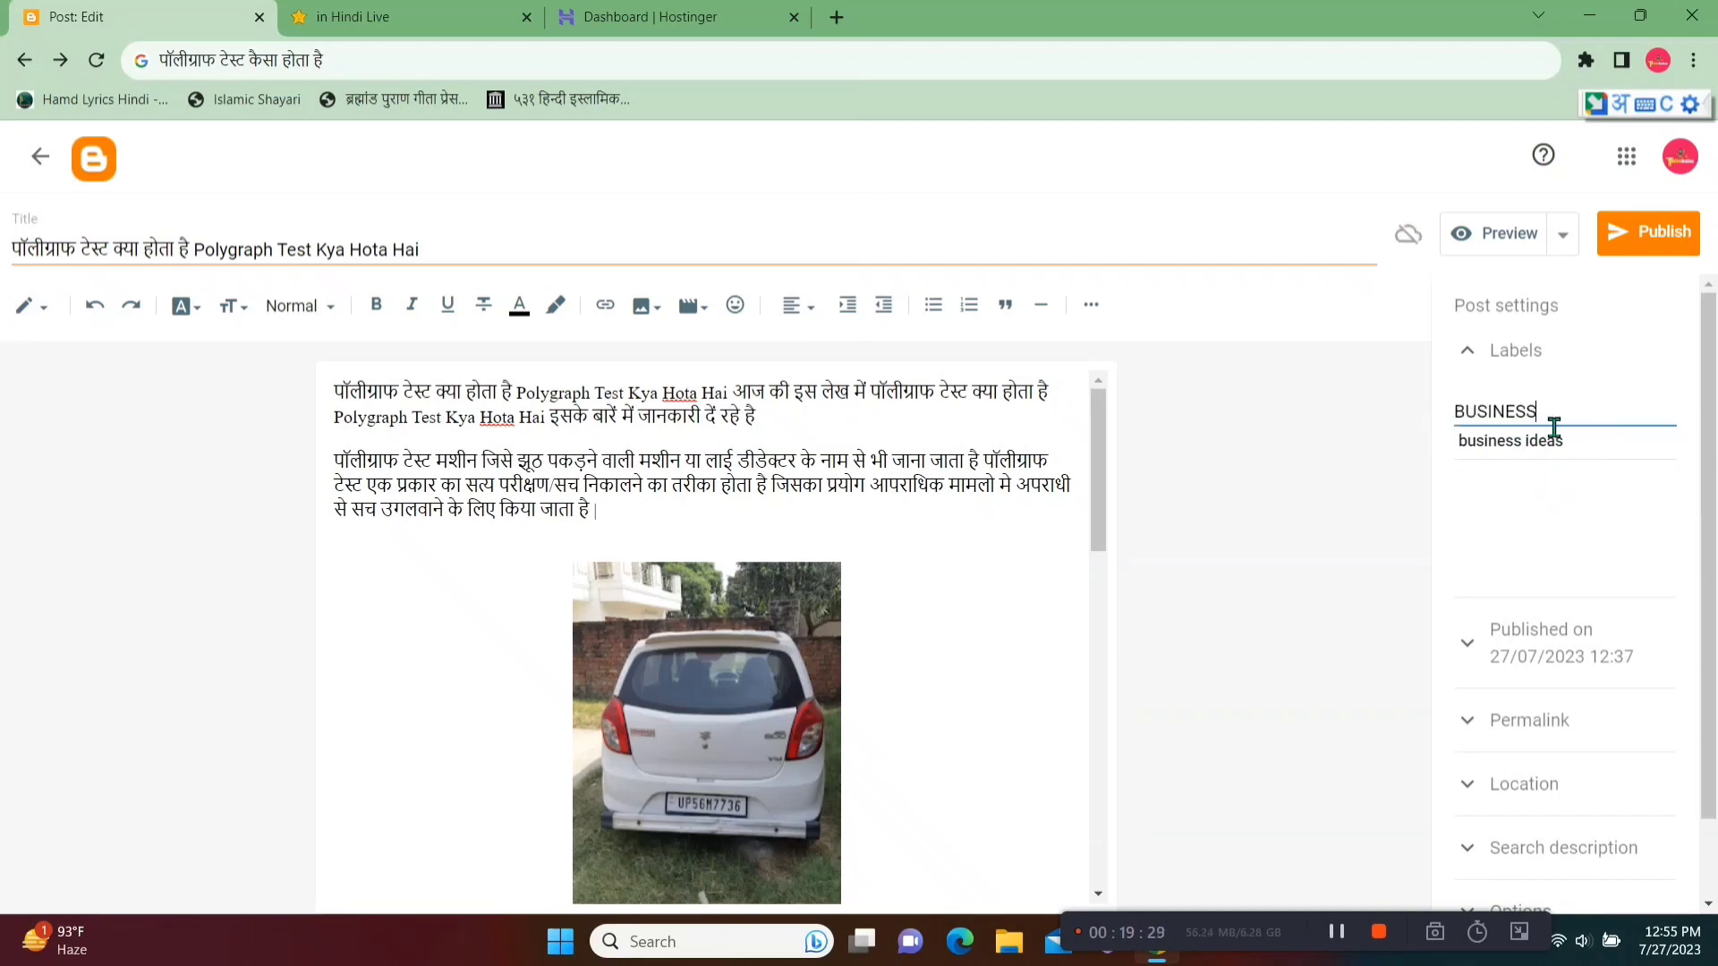
pyautogui.doubleClick(1563, 429)
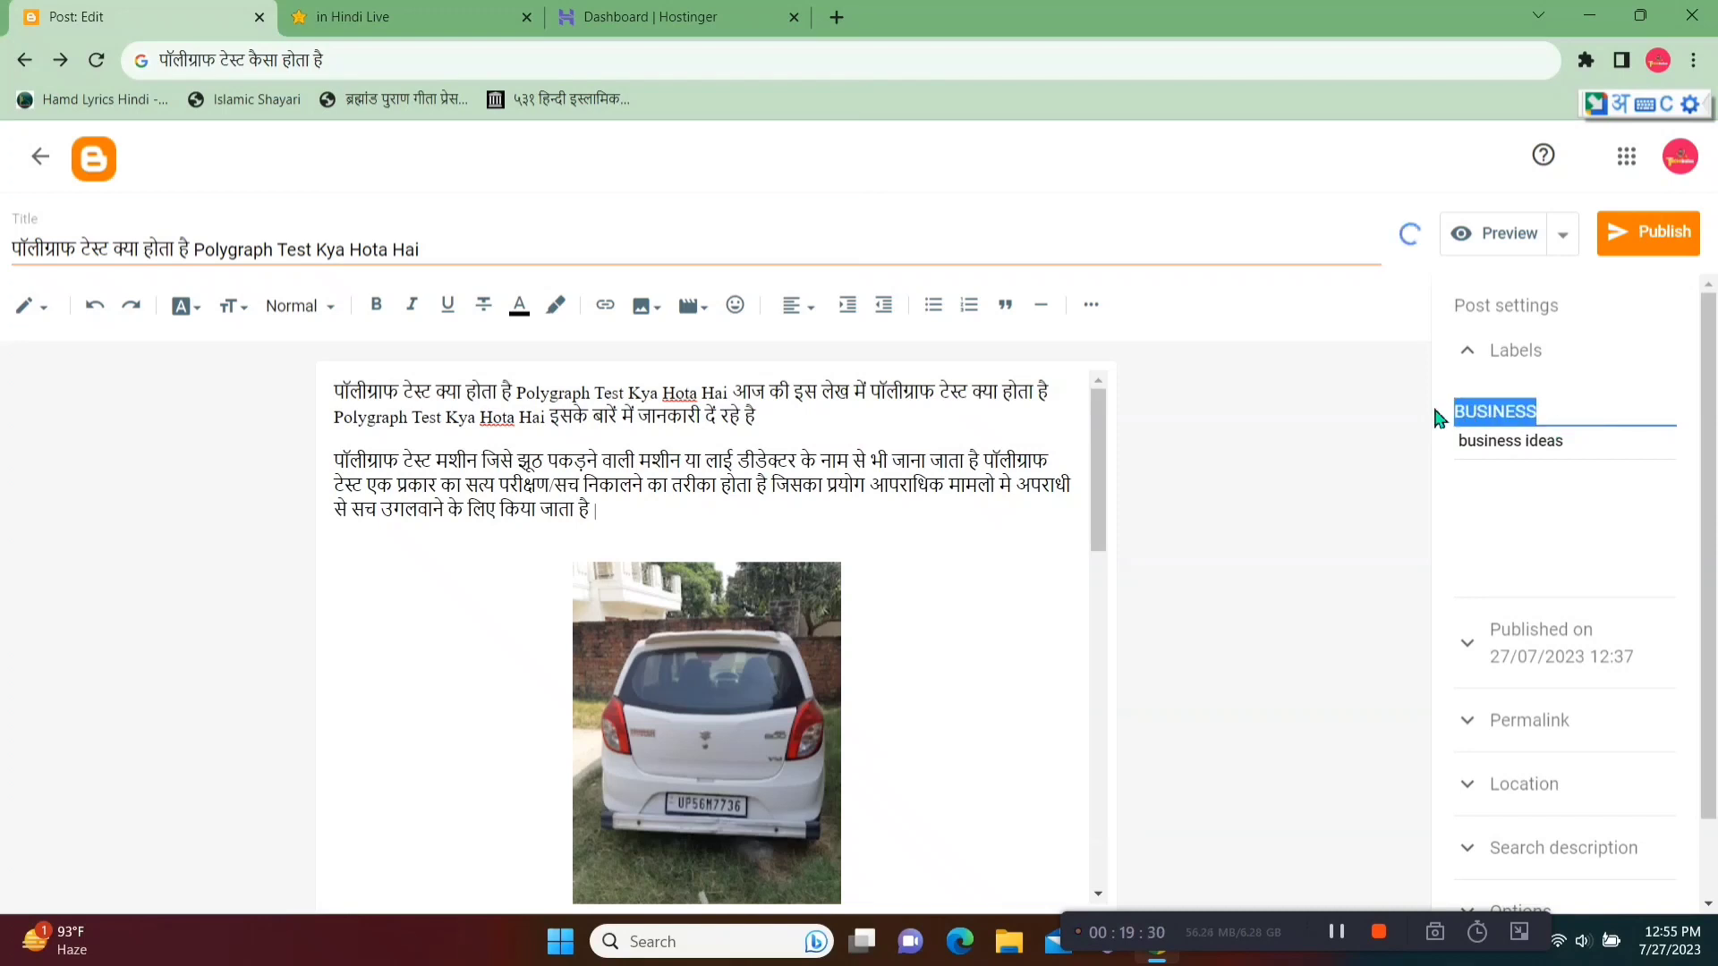
pyautogui.click(1572, 422)
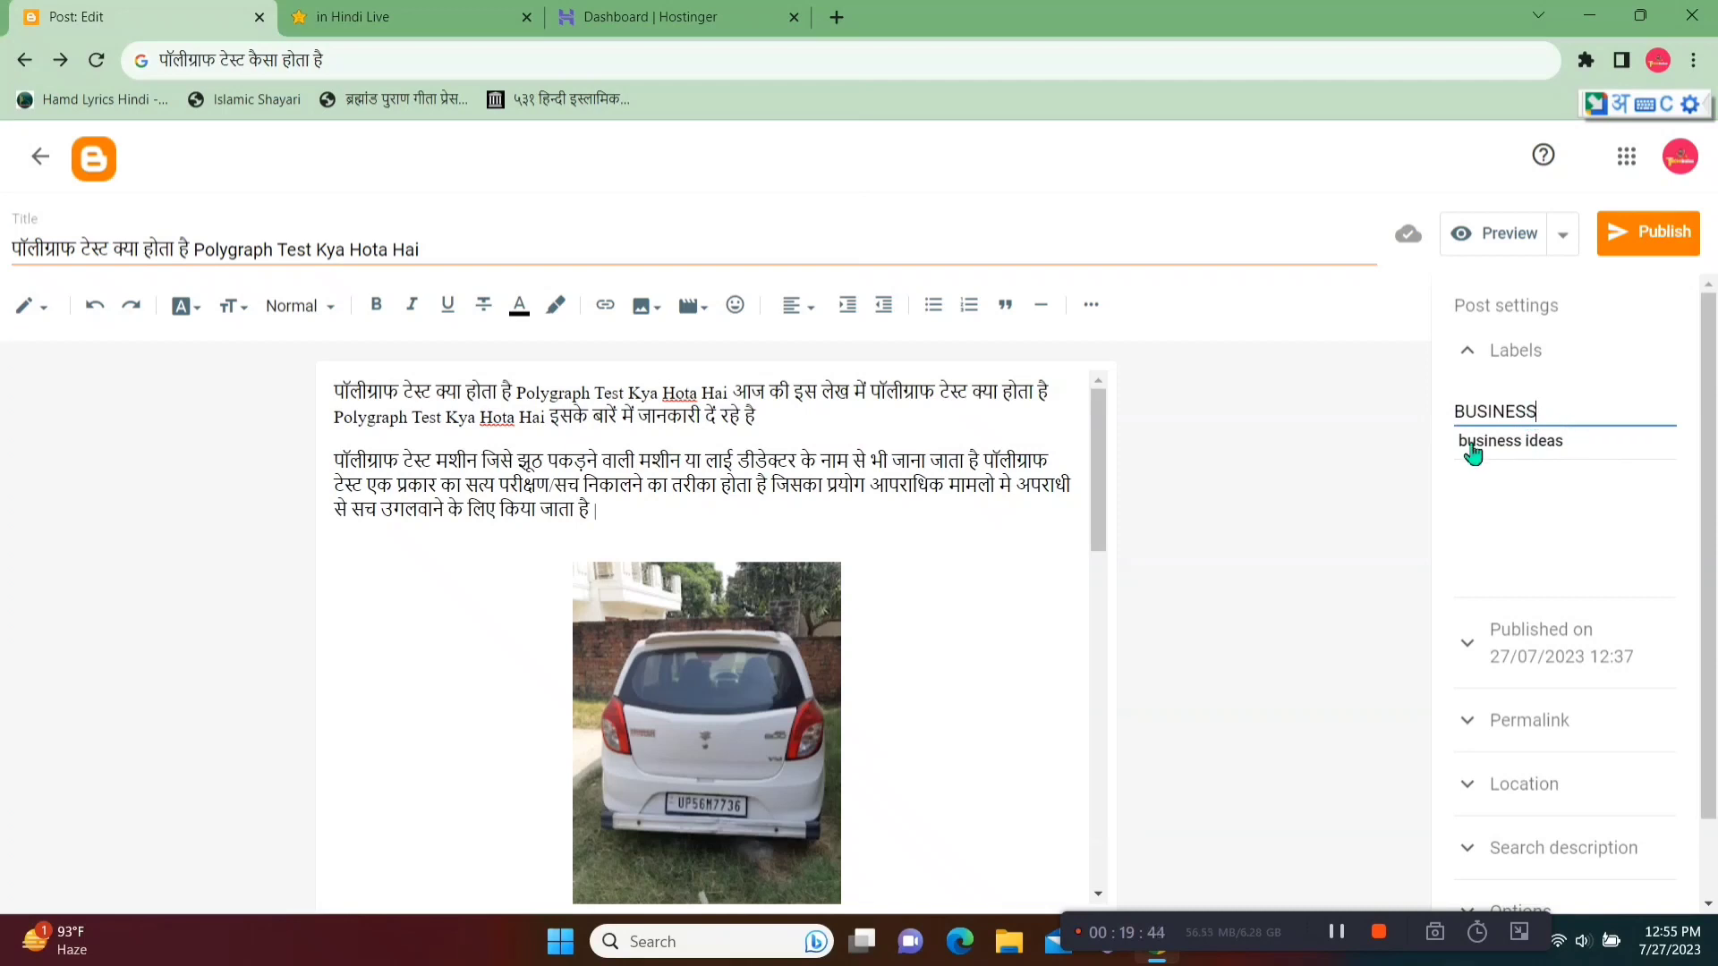
pyautogui.click(1541, 448)
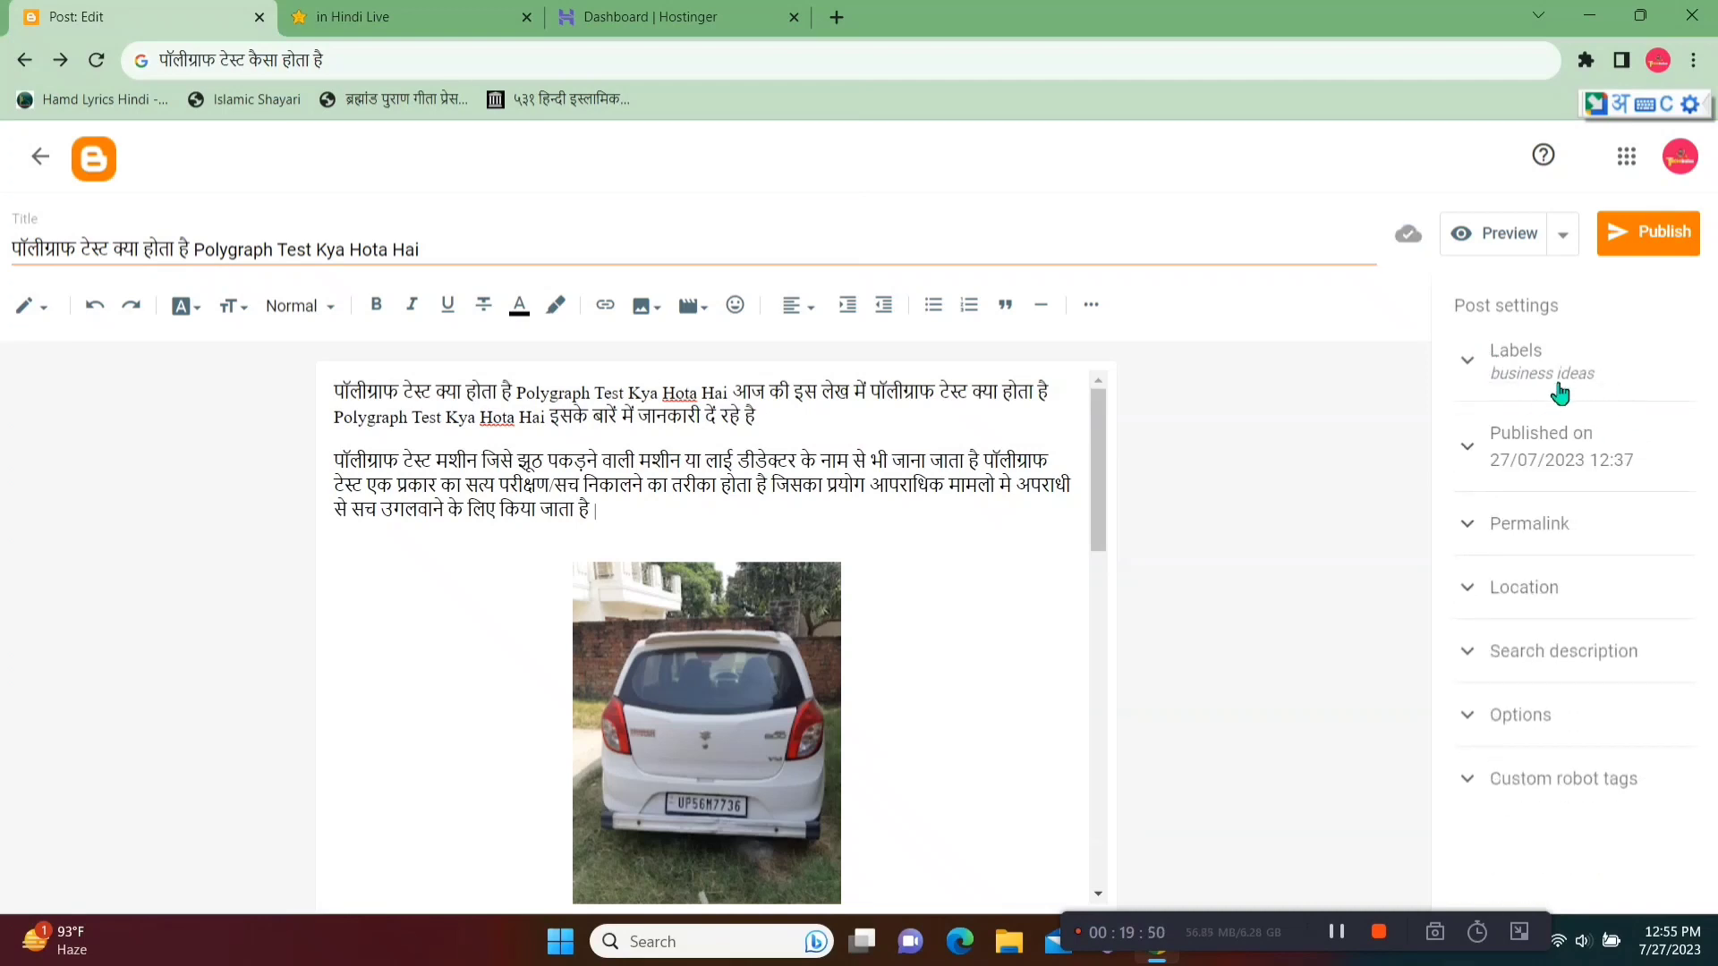
# Step: Set the post's publication date and time to Automatic
pyautogui.click(1522, 440)
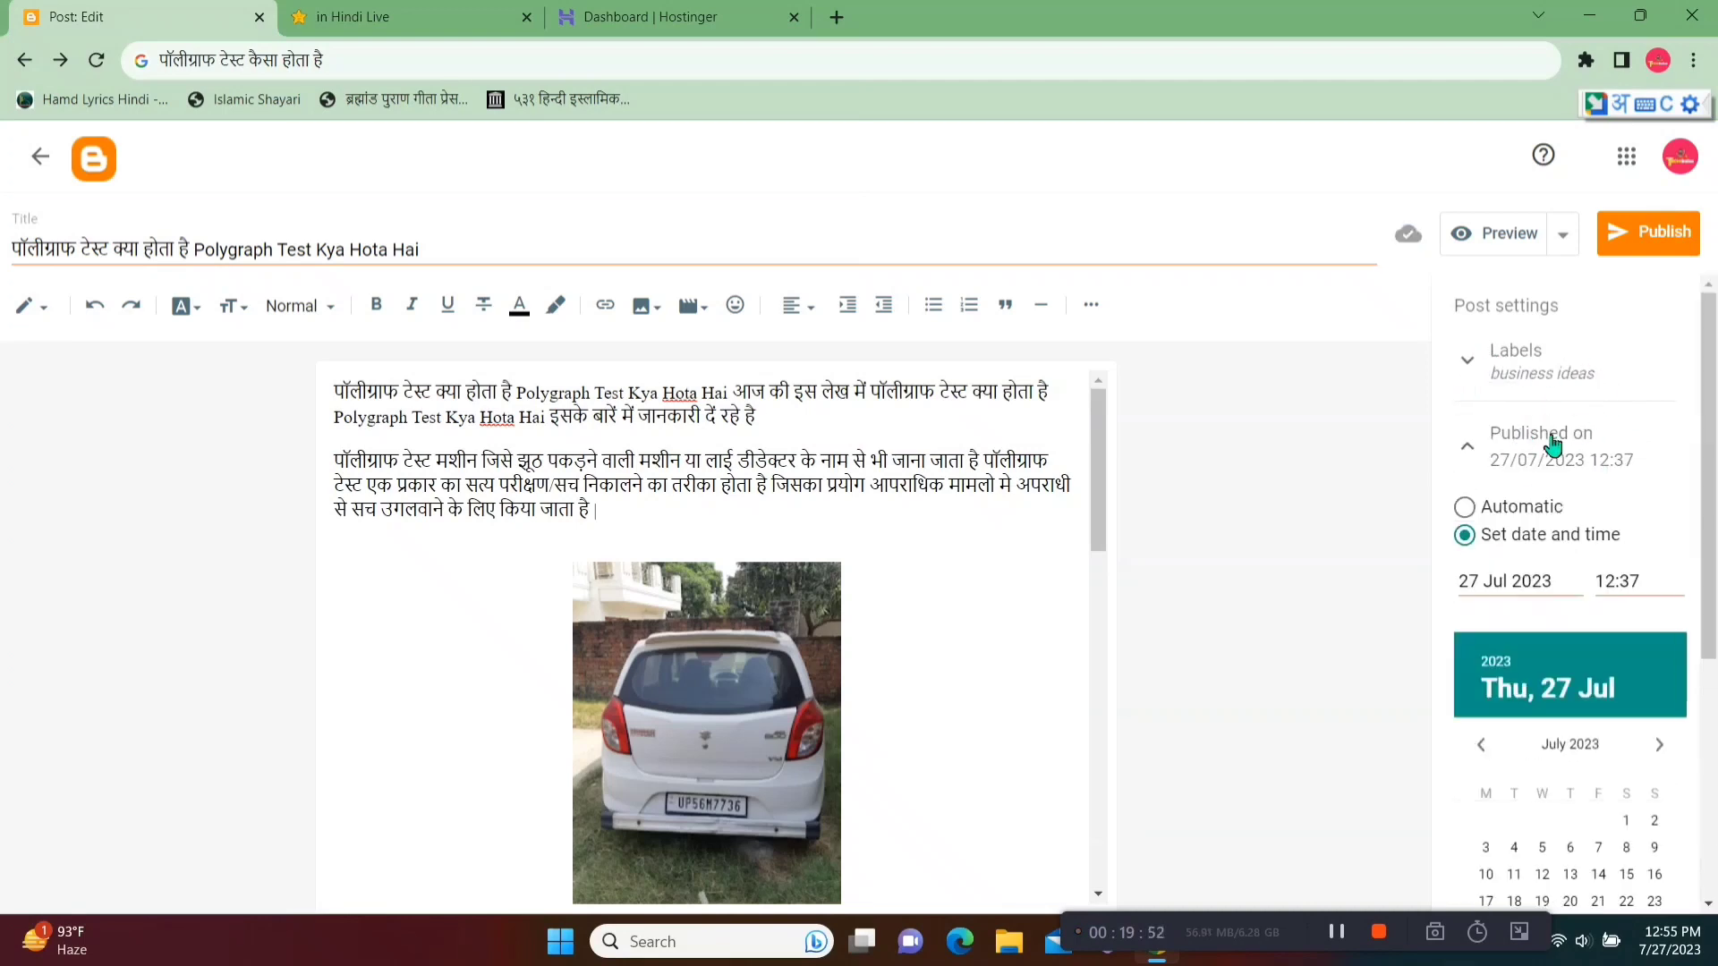
pyautogui.click(1517, 438)
pyautogui.click(1517, 438)
pyautogui.click(1476, 508)
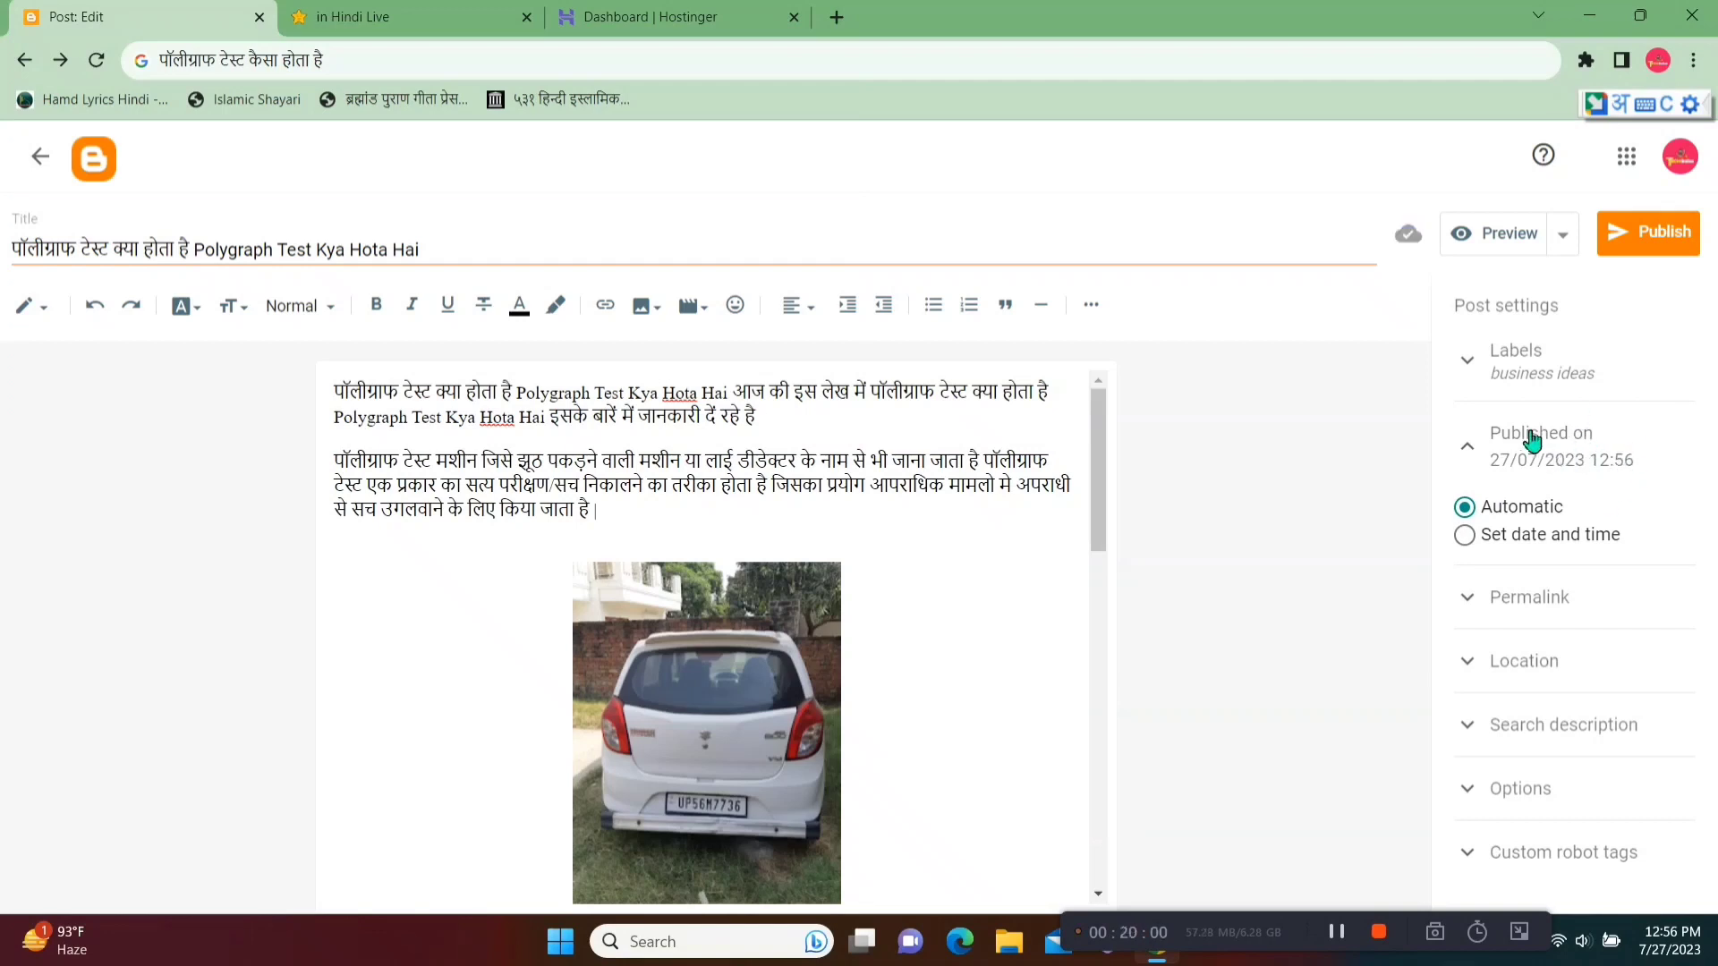
pyautogui.click(1485, 457)
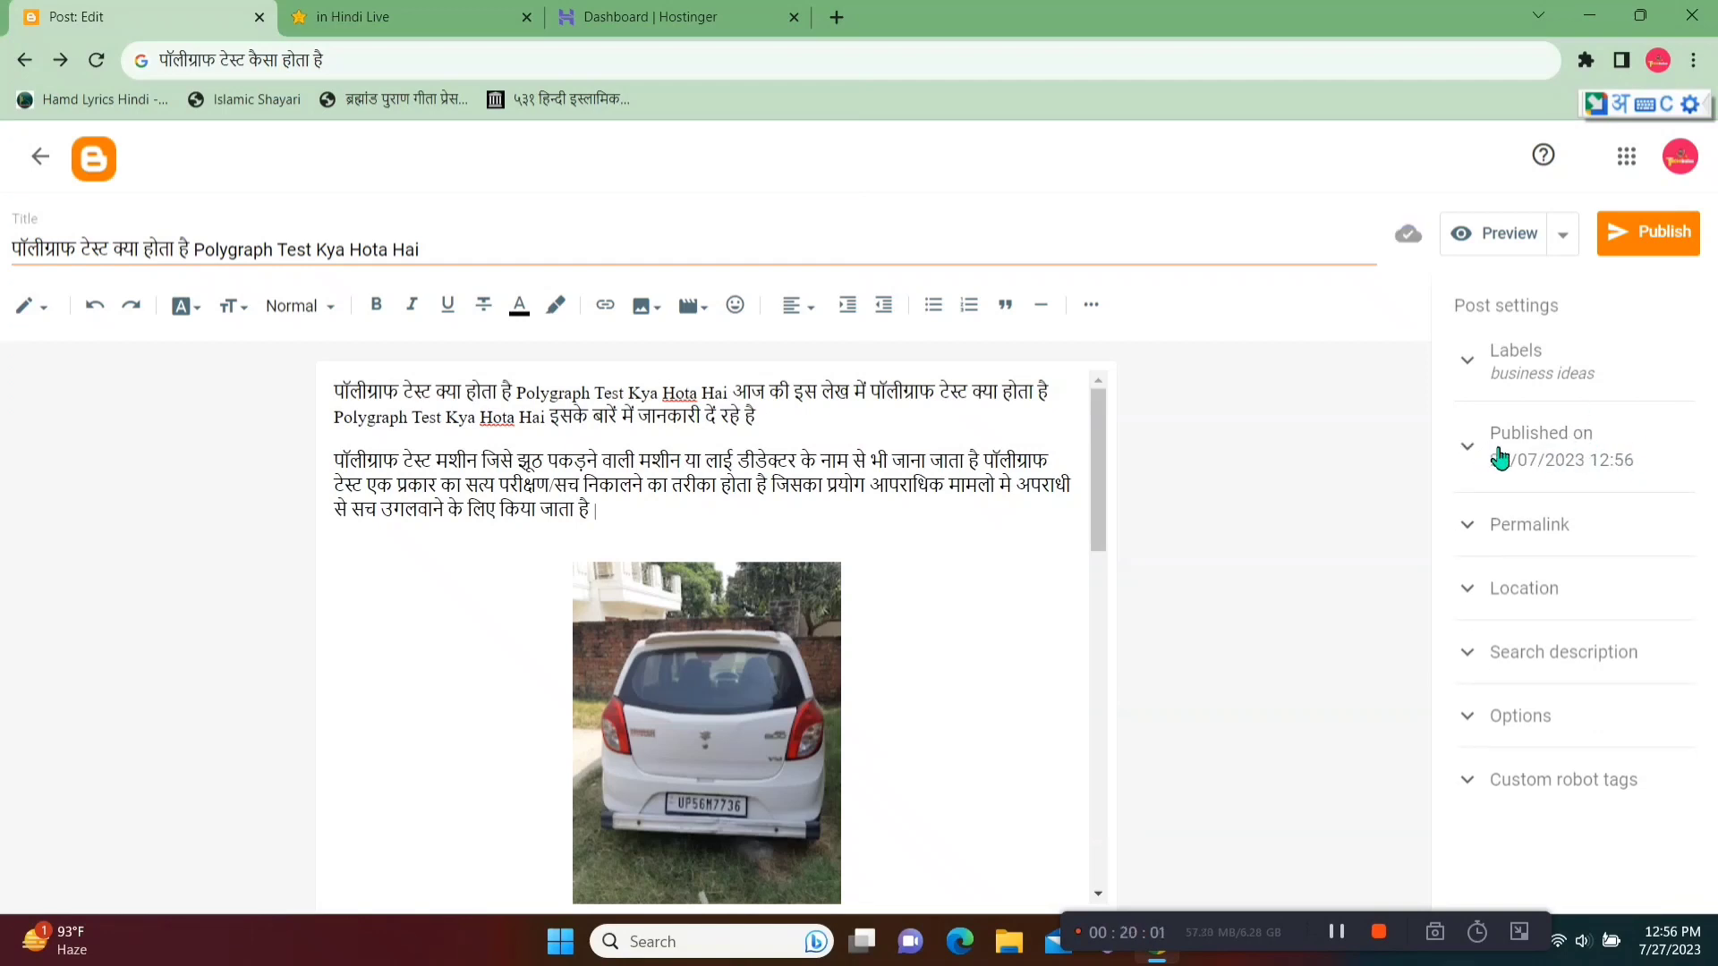
# Step: Open the Permalink settings and compare the automatic link's ending with the English part of the post title
pyautogui.click(1540, 535)
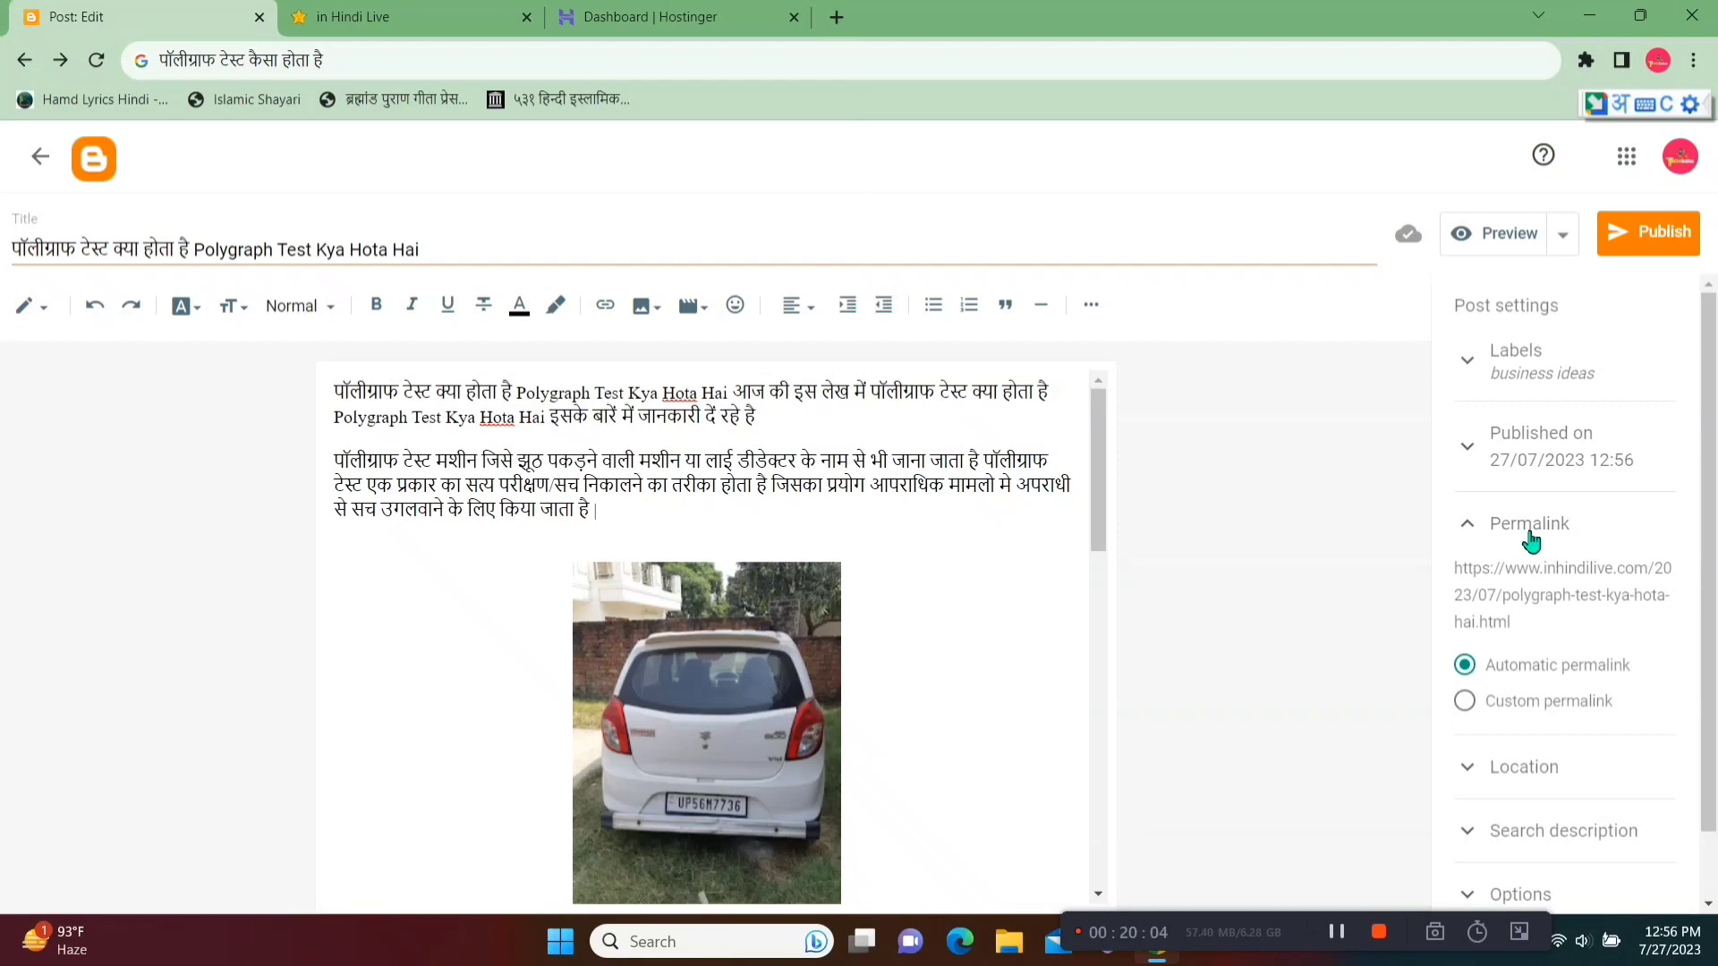
pyautogui.moveTo(195, 251); pyautogui.dragTo(526, 264)
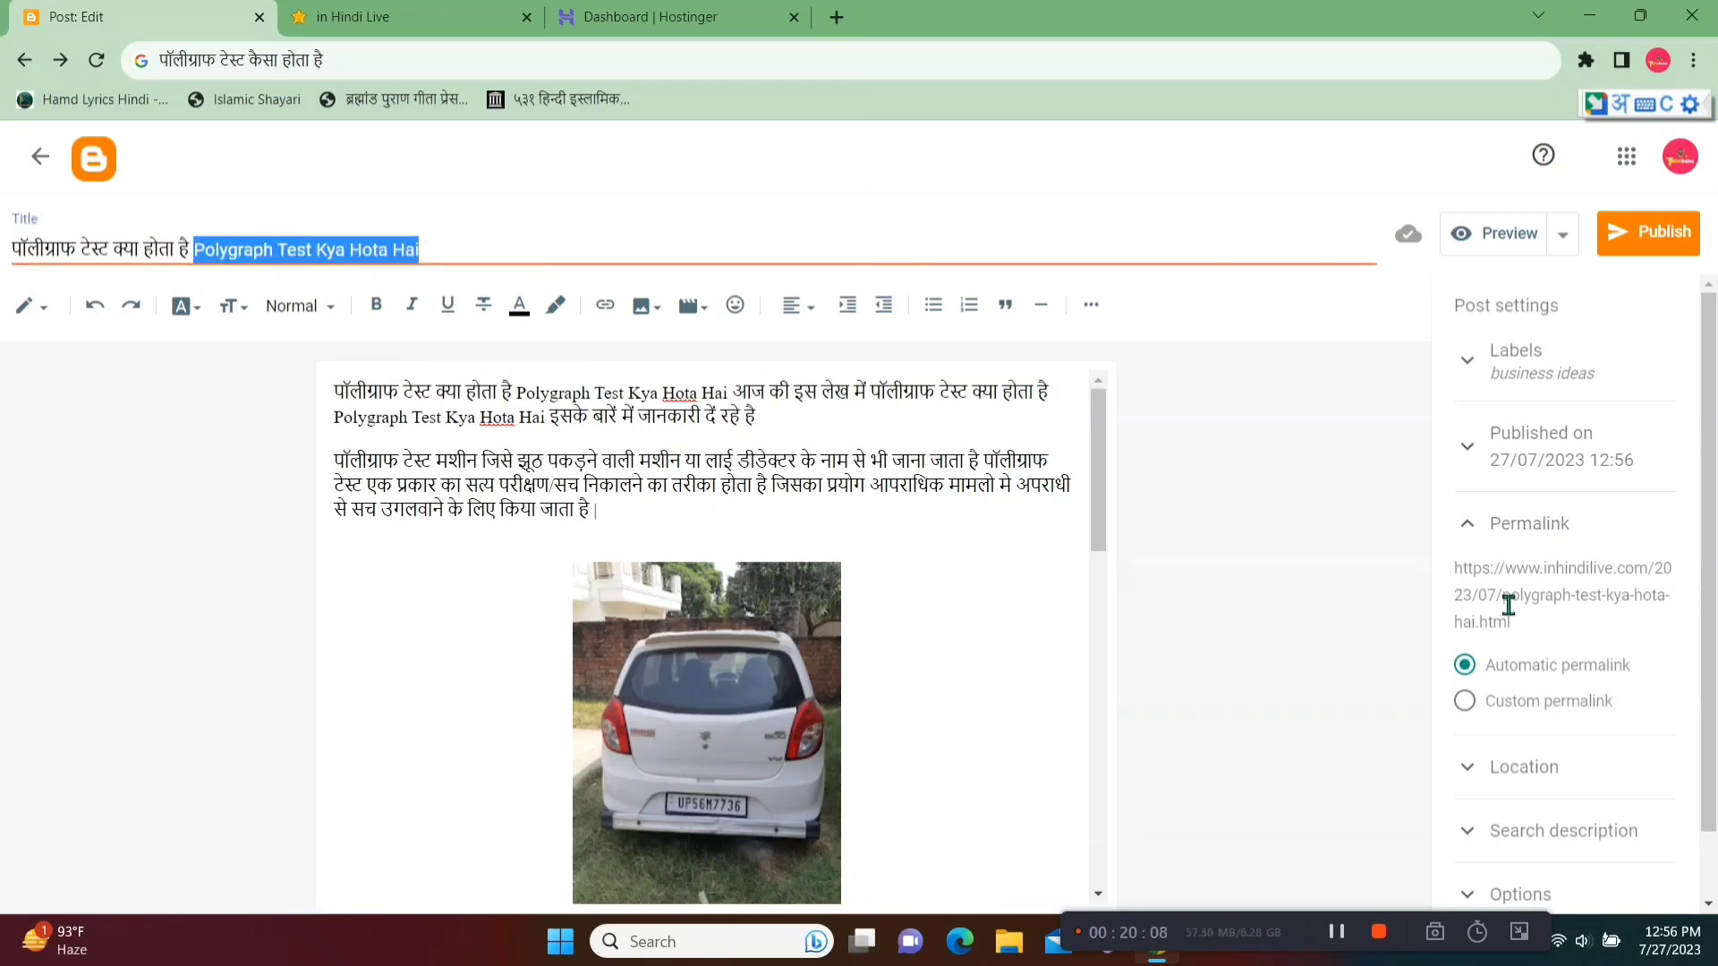
pyautogui.moveTo(1503, 596); pyautogui.dragTo(1653, 617)
pyautogui.click(1645, 605)
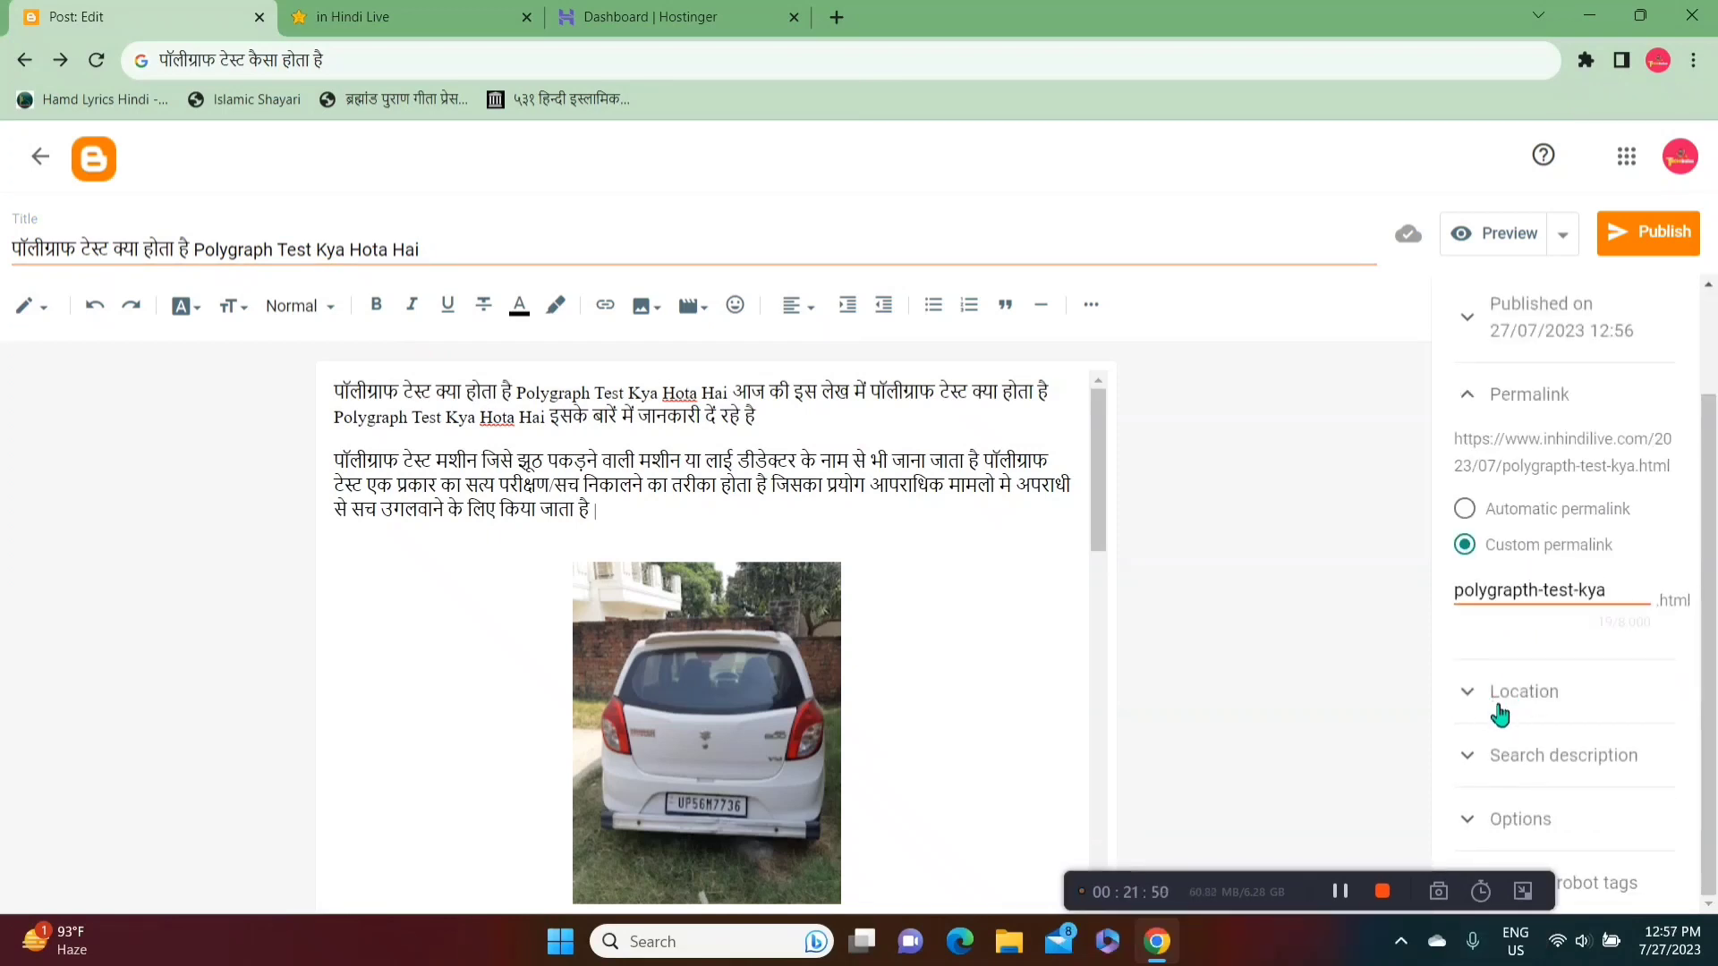
# Step: Search for "india" in the Location settings and set it as the post's location
pyautogui.click(1499, 706)
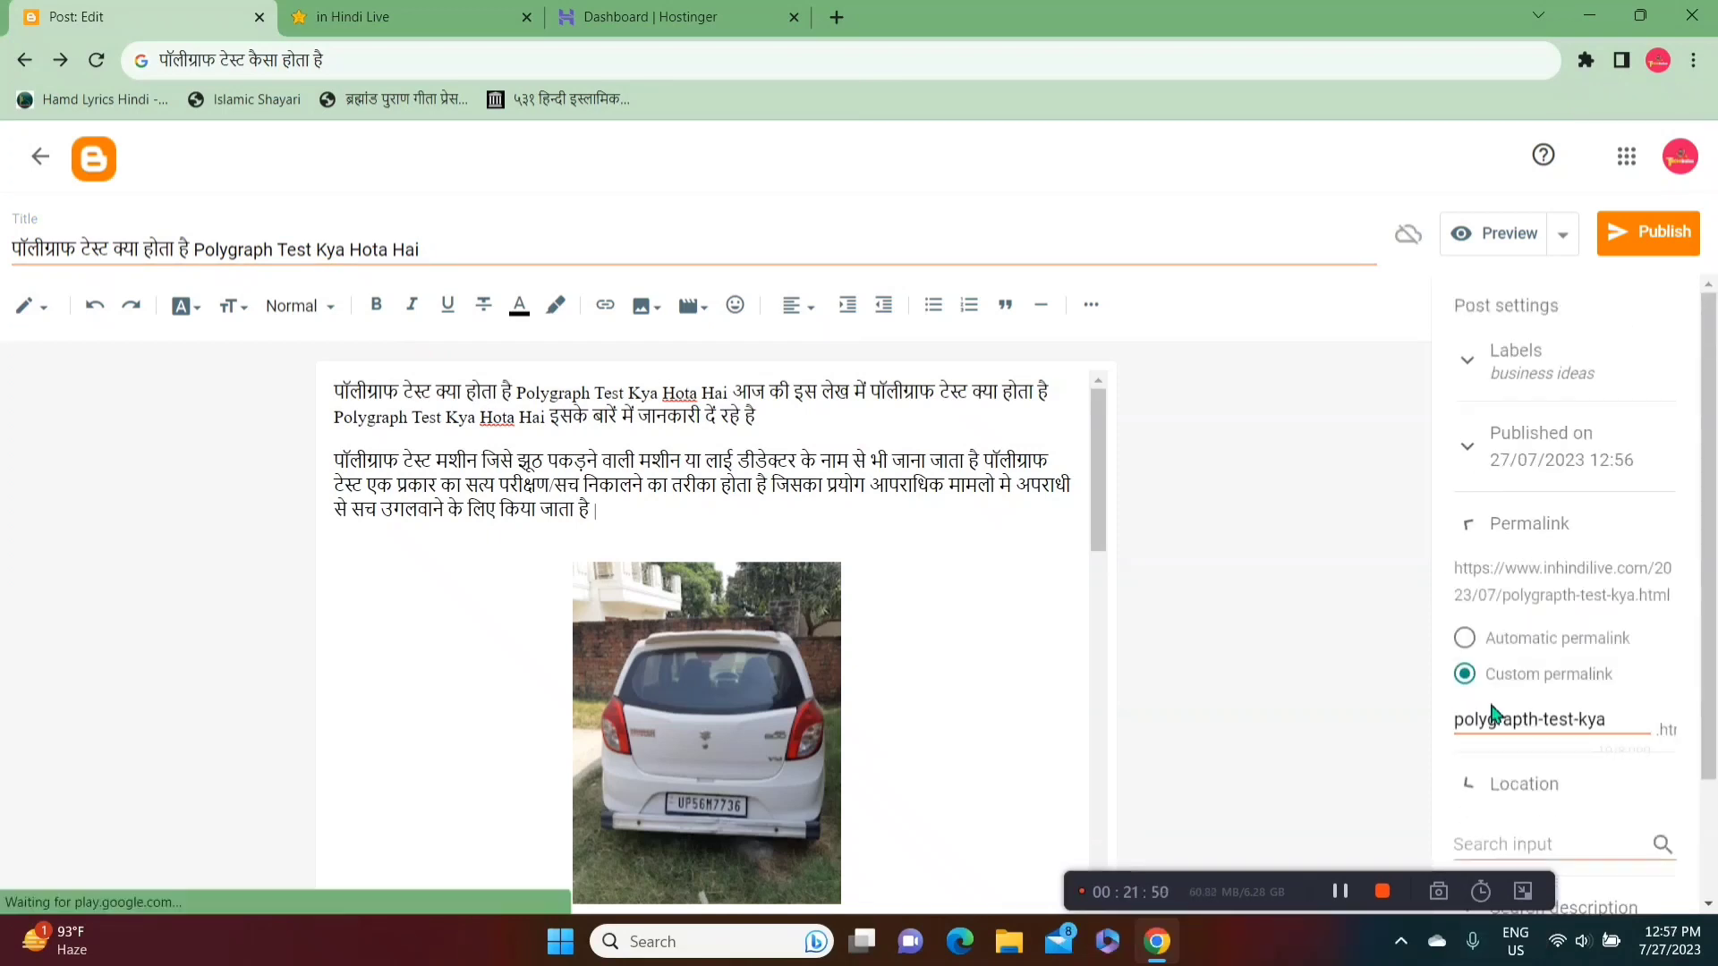
pyautogui.scroll(-1, 1563, 399)
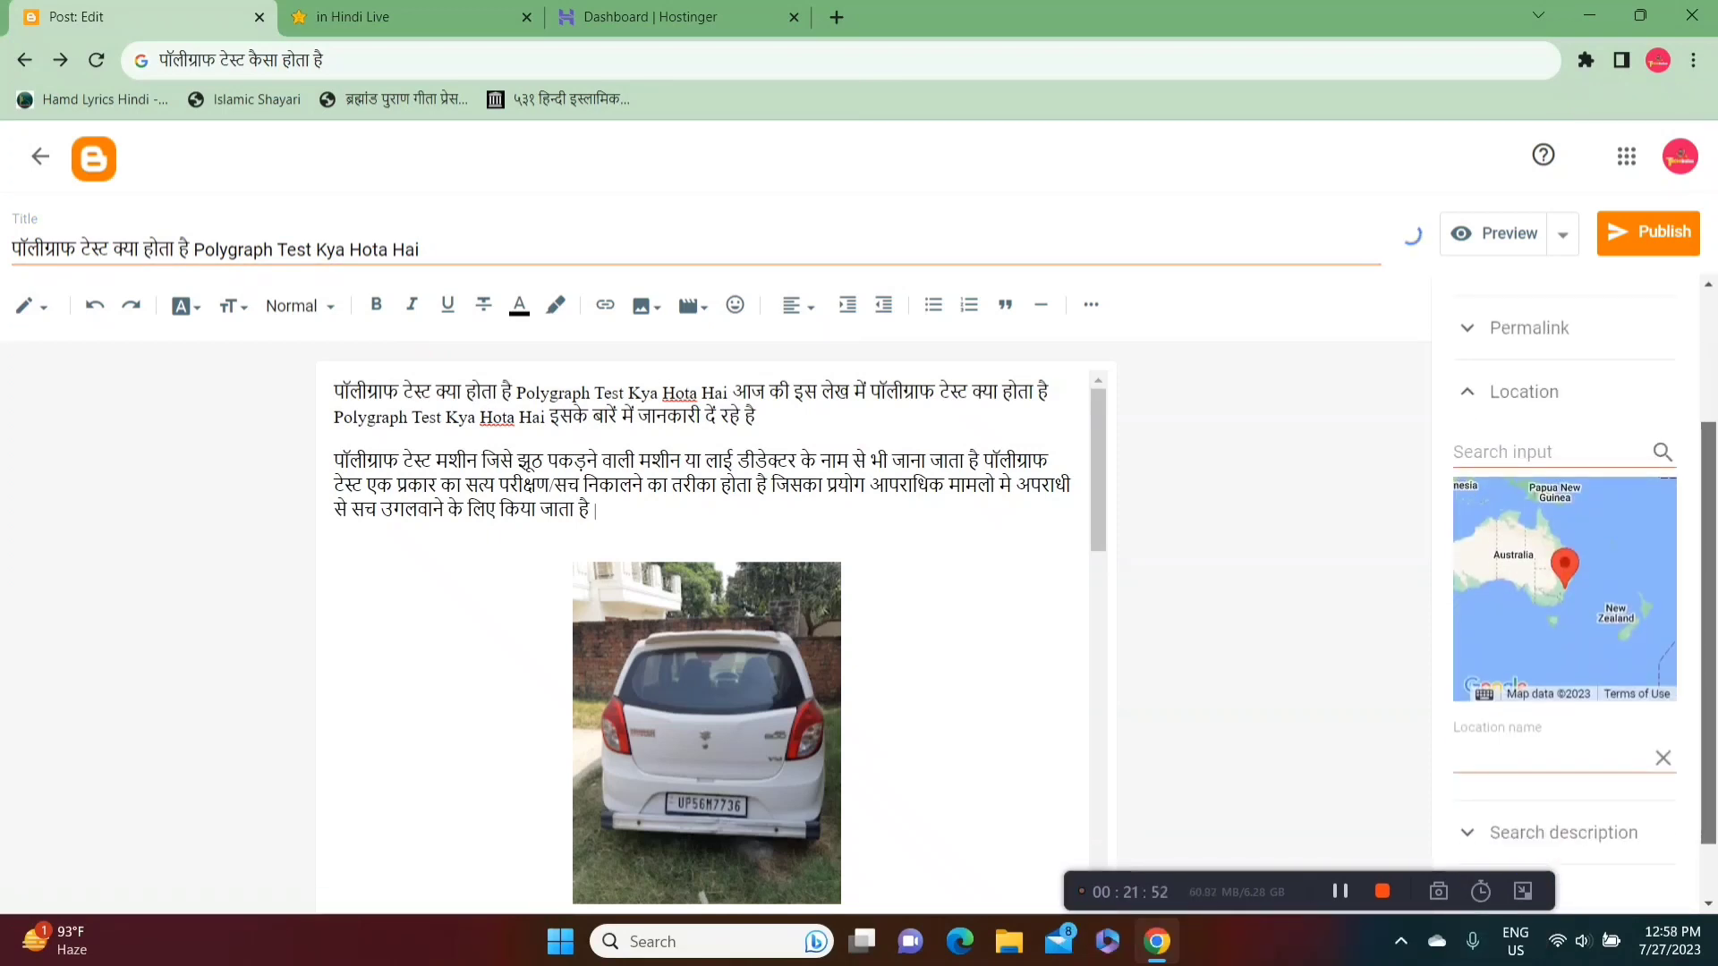
pyautogui.click(1535, 429)
pyautogui.write('ind')
pyautogui.press('BackSpace')
pyautogui.press('BackSpace')
pyautogui.write('india')
pyautogui.click(1661, 408)
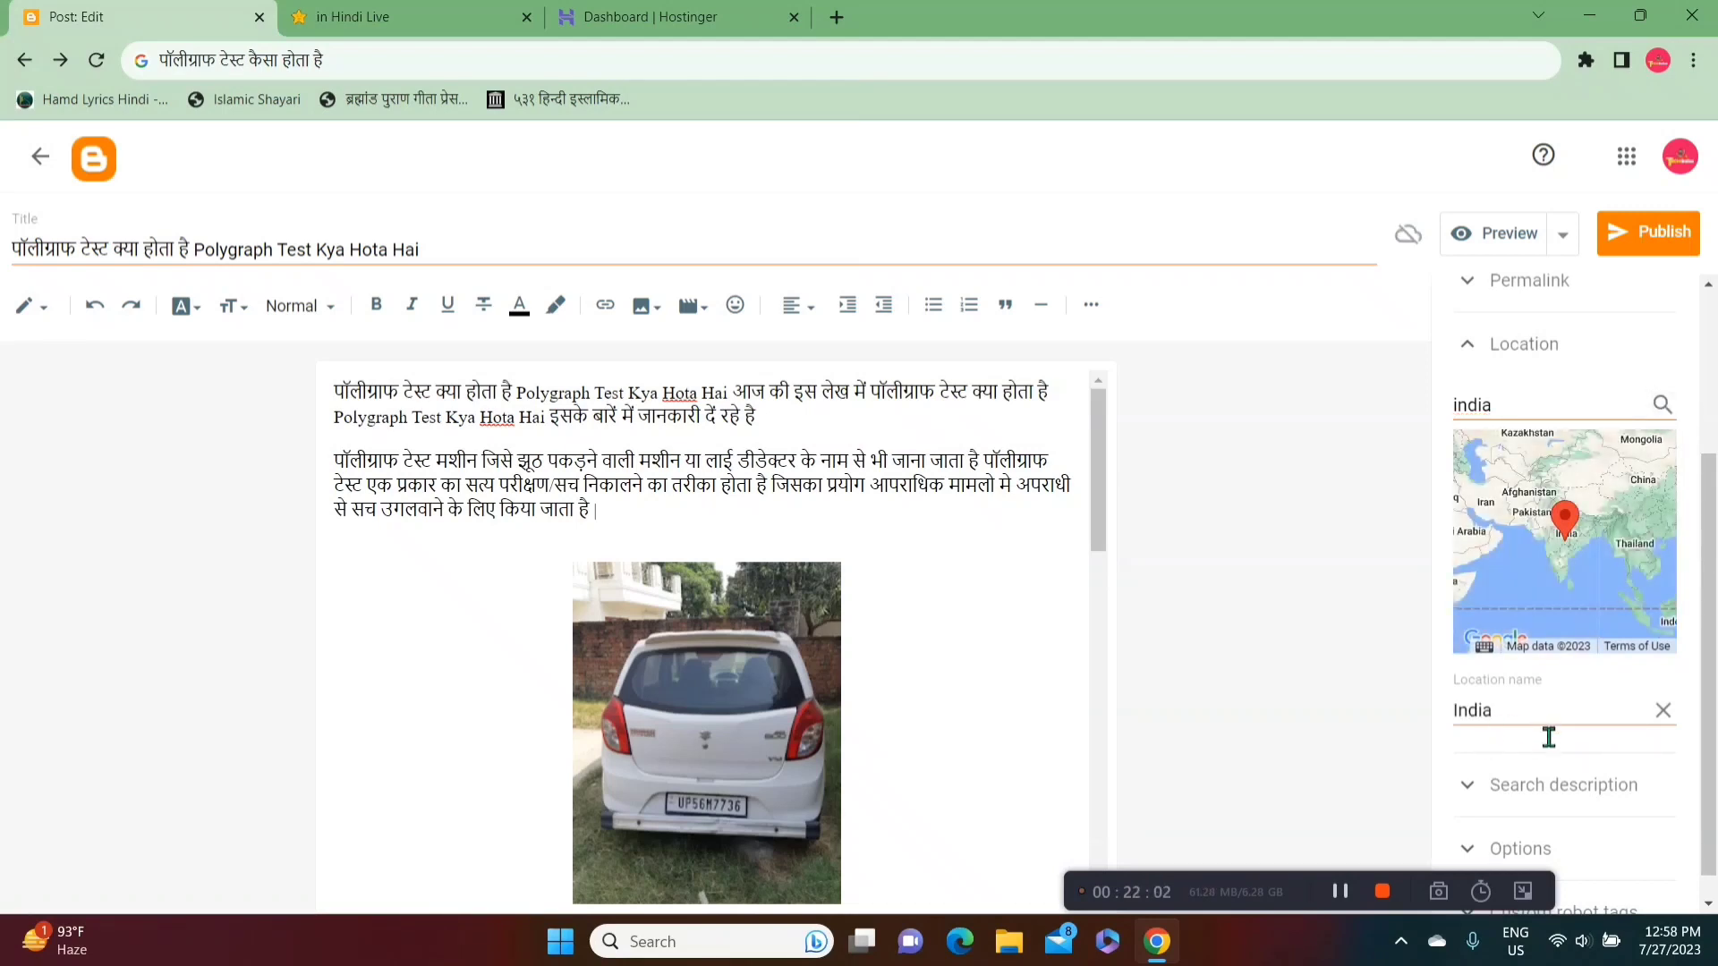
# Step: Open the Search description setting and check its character limit
pyautogui.scroll(-1, 1602, 769)
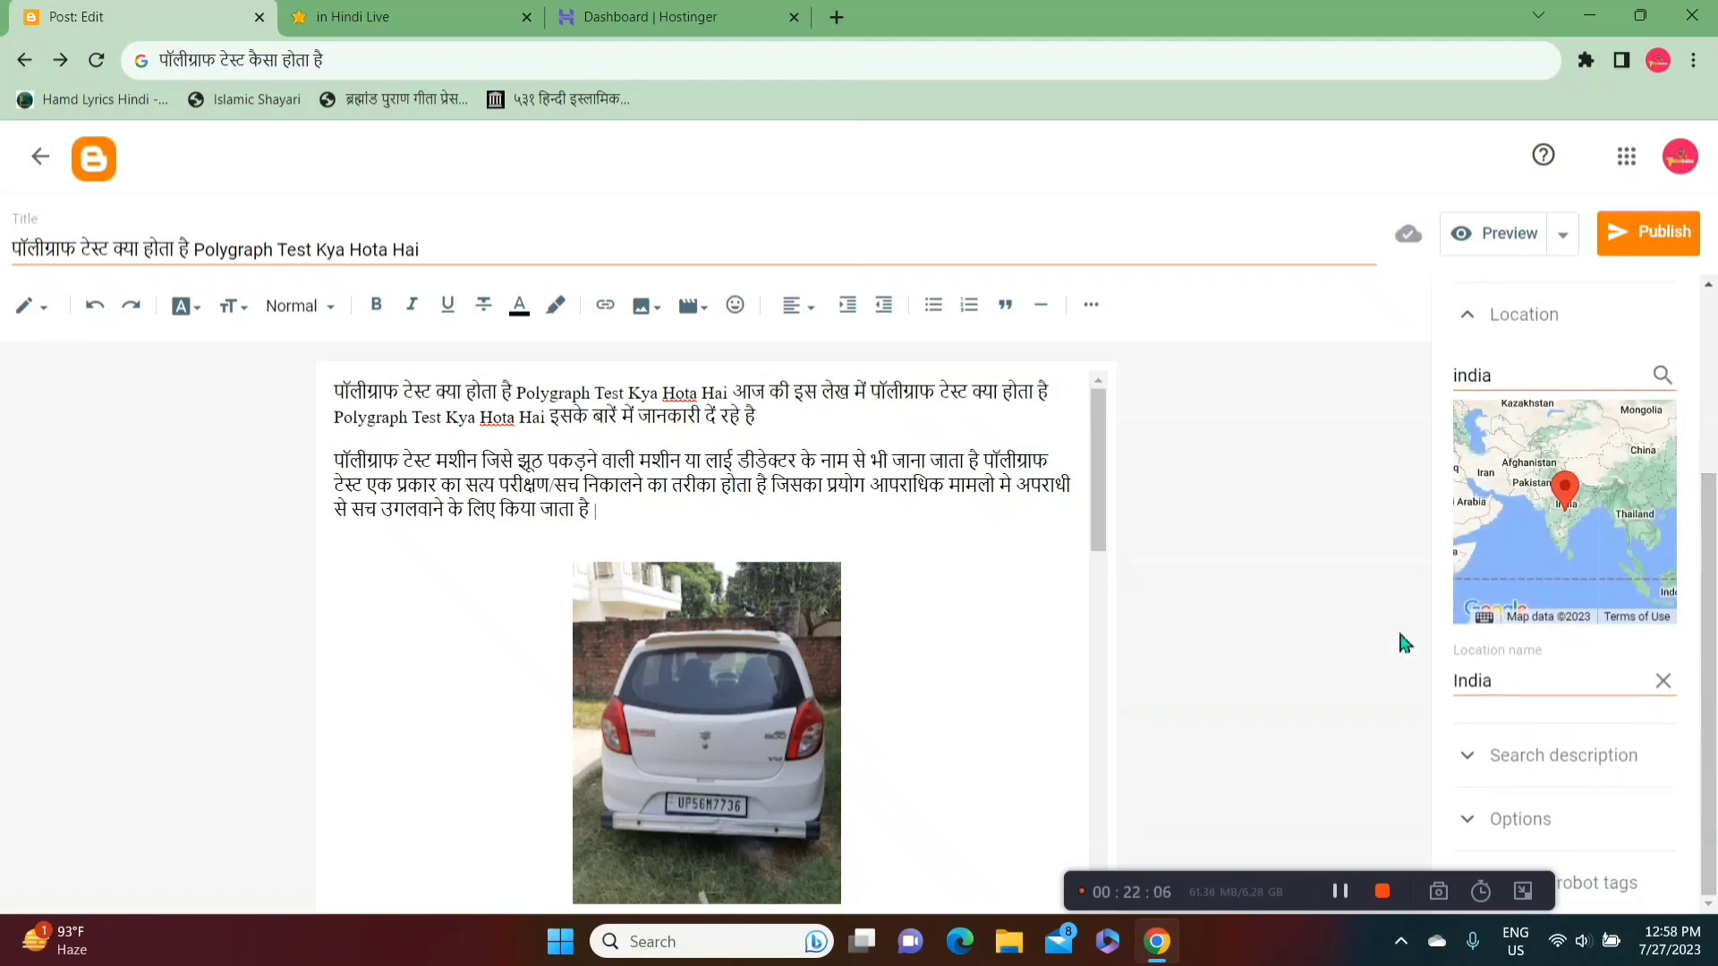
pyautogui.click(1567, 759)
pyautogui.click(1572, 720)
pyautogui.click(1668, 746)
pyautogui.moveTo(1667, 746); pyautogui.dragTo(1600, 745)
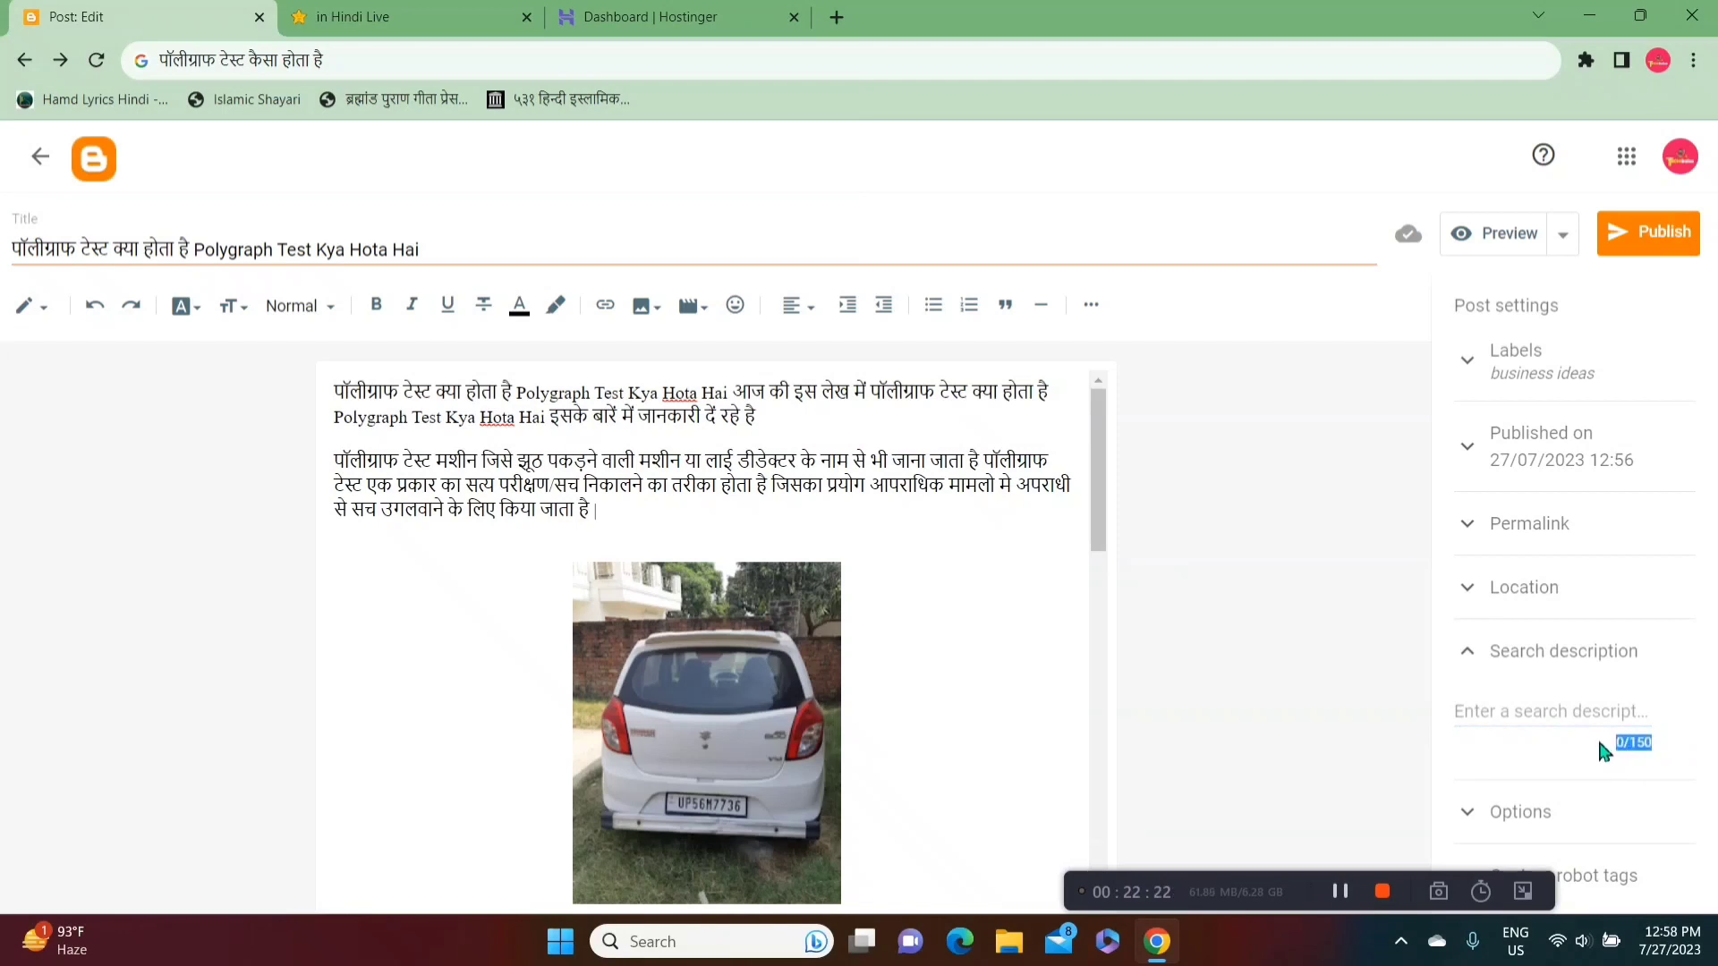
# Step: Copy the post's opening paragraph into the Search description and check it against the character limit
pyautogui.moveTo(794, 441); pyautogui.dragTo(327, 400)
pyautogui.hotkey('ctrl', 'c')
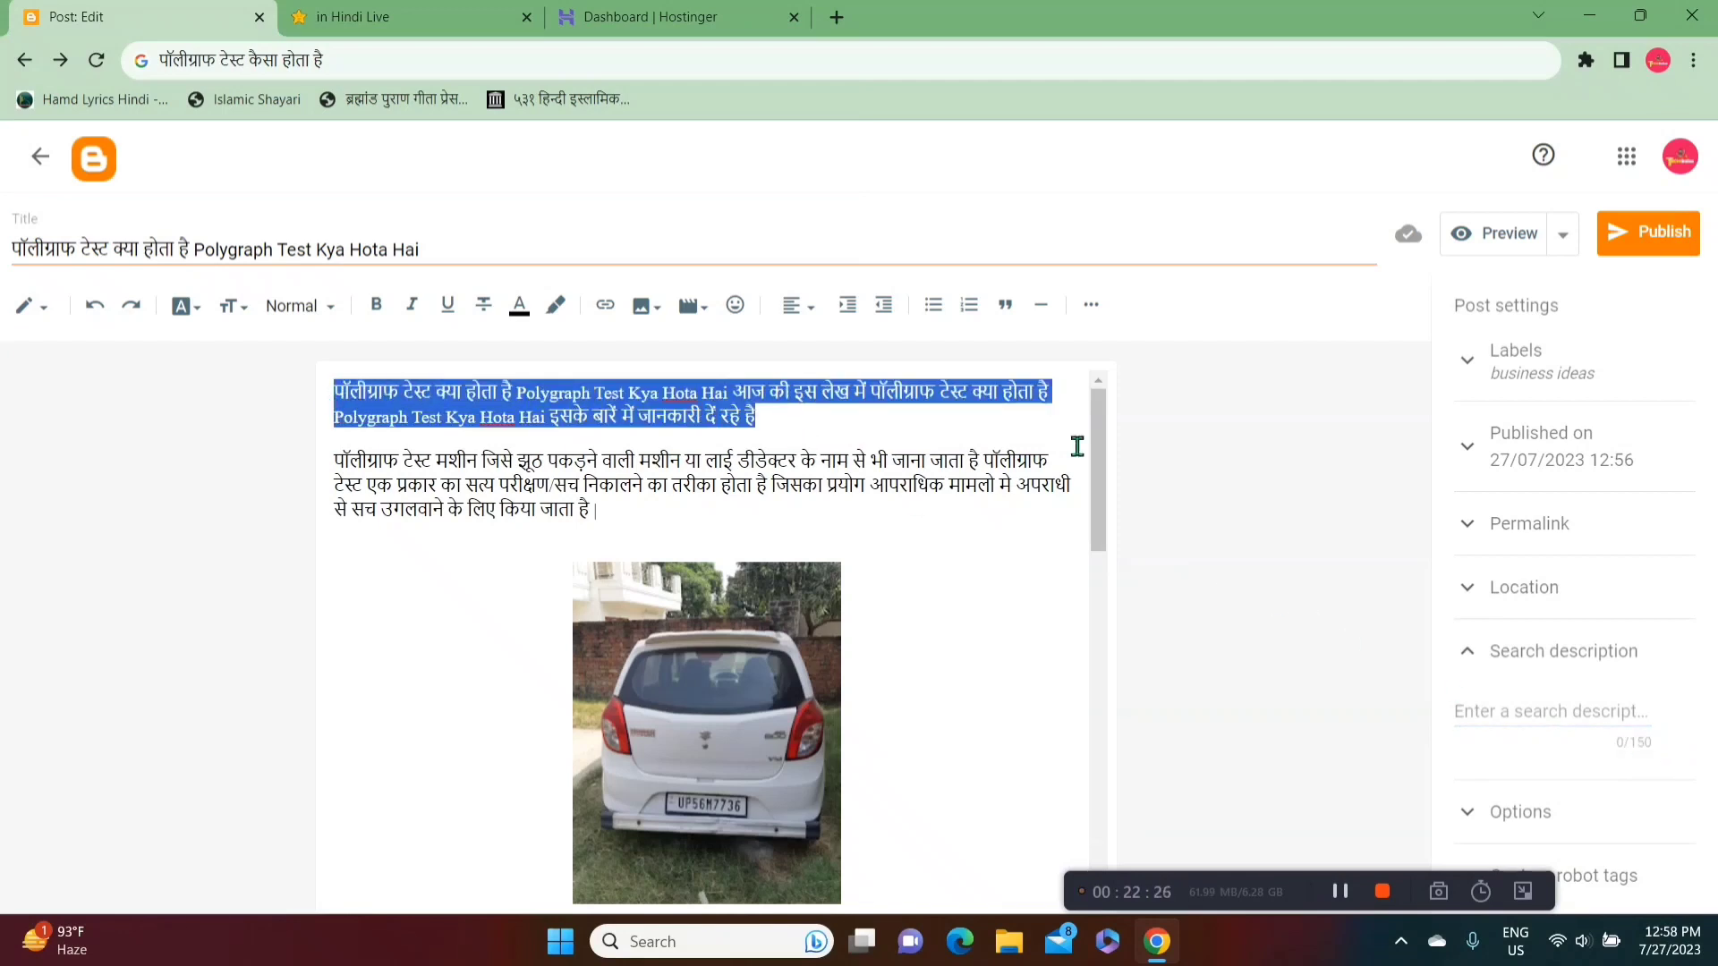
pyautogui.click(1559, 660)
pyautogui.click(1542, 712)
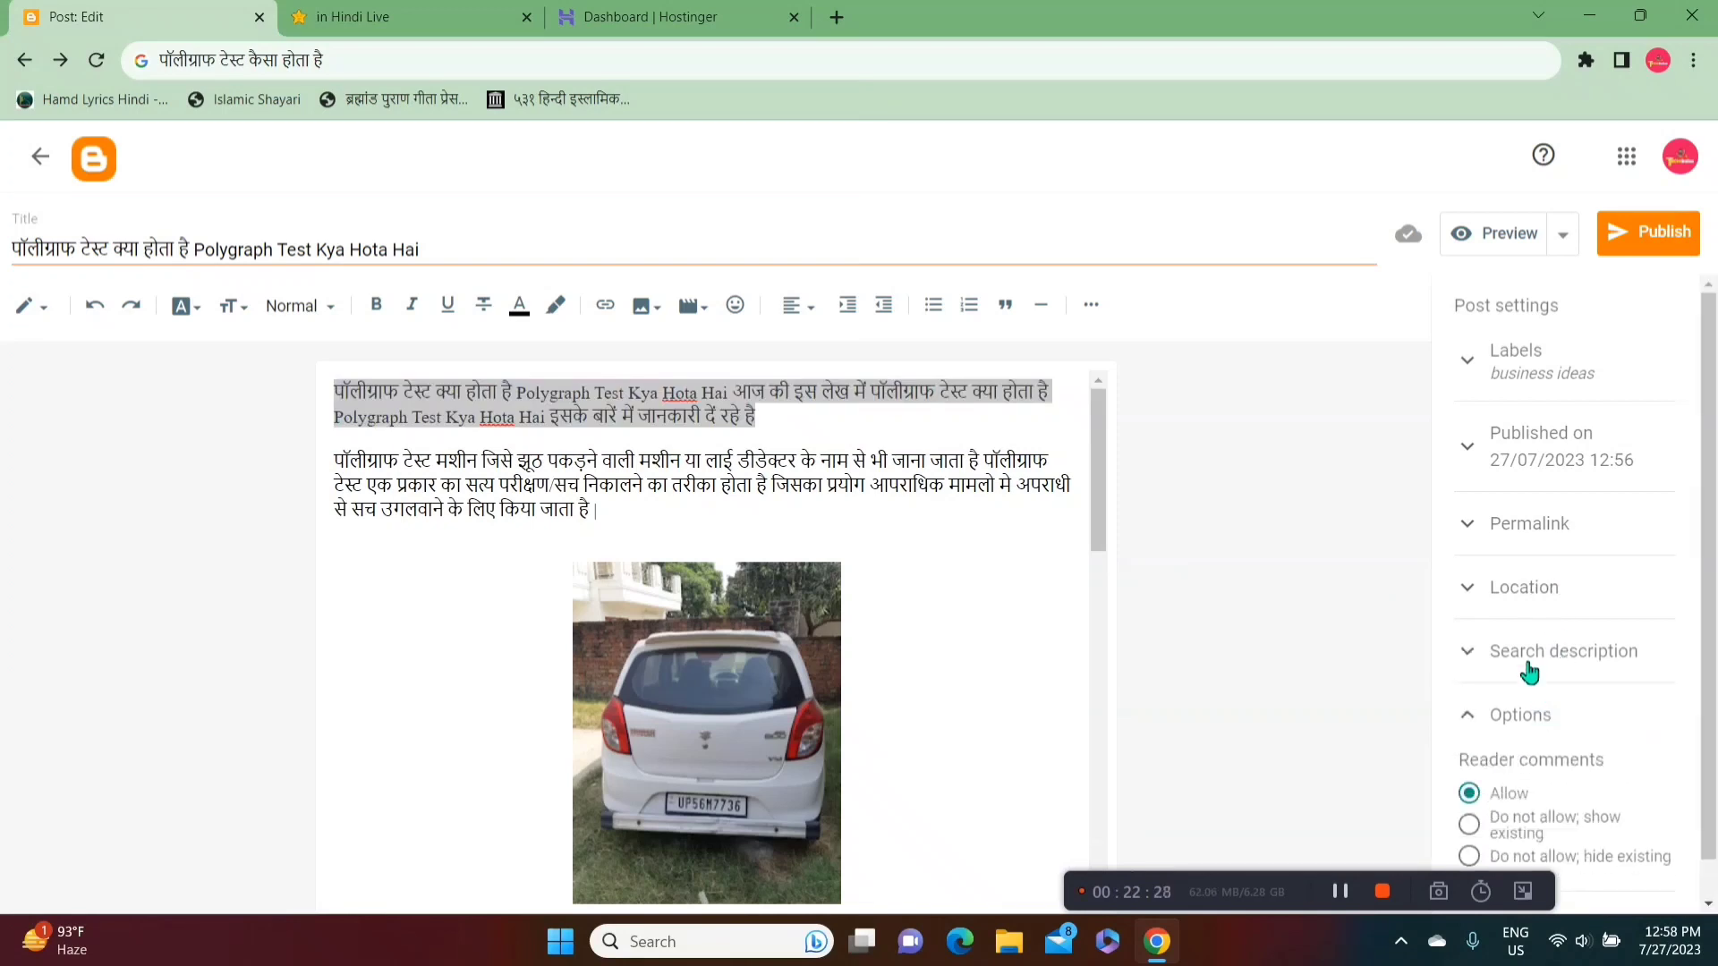
pyautogui.click(1528, 666)
pyautogui.click(1539, 716)
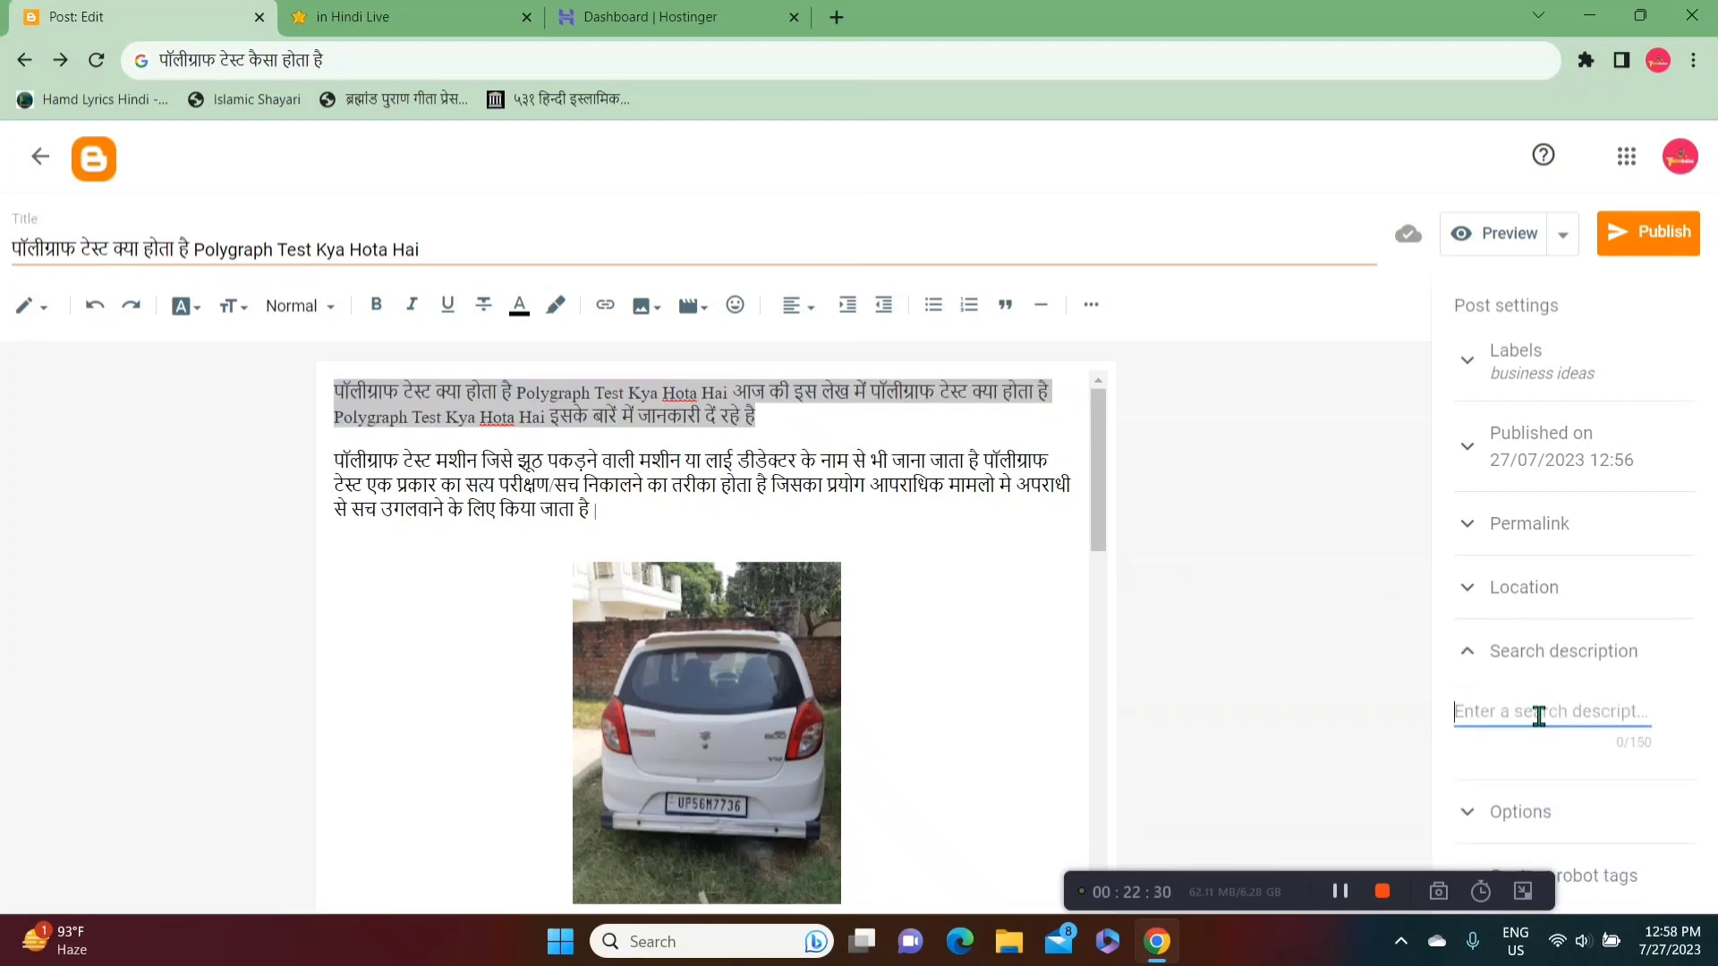
pyautogui.hotkey('ctrl', 'v')
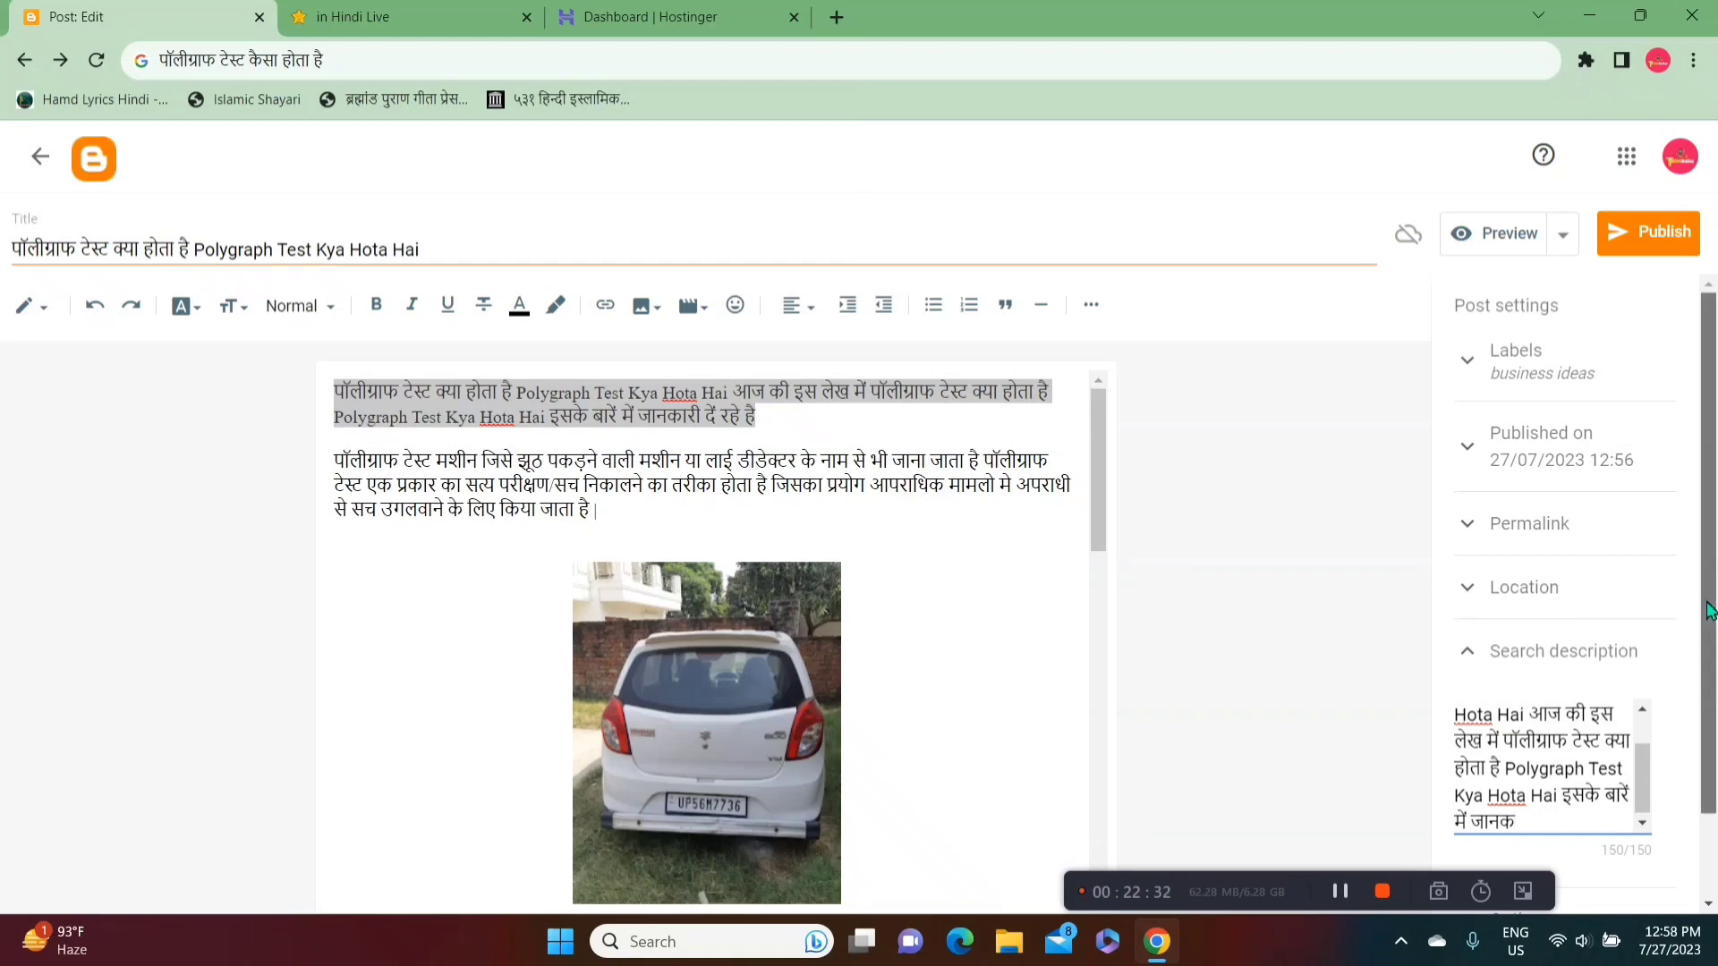
pyautogui.scroll(-1, 1704, 651)
pyautogui.scroll(1, 1672, 748)
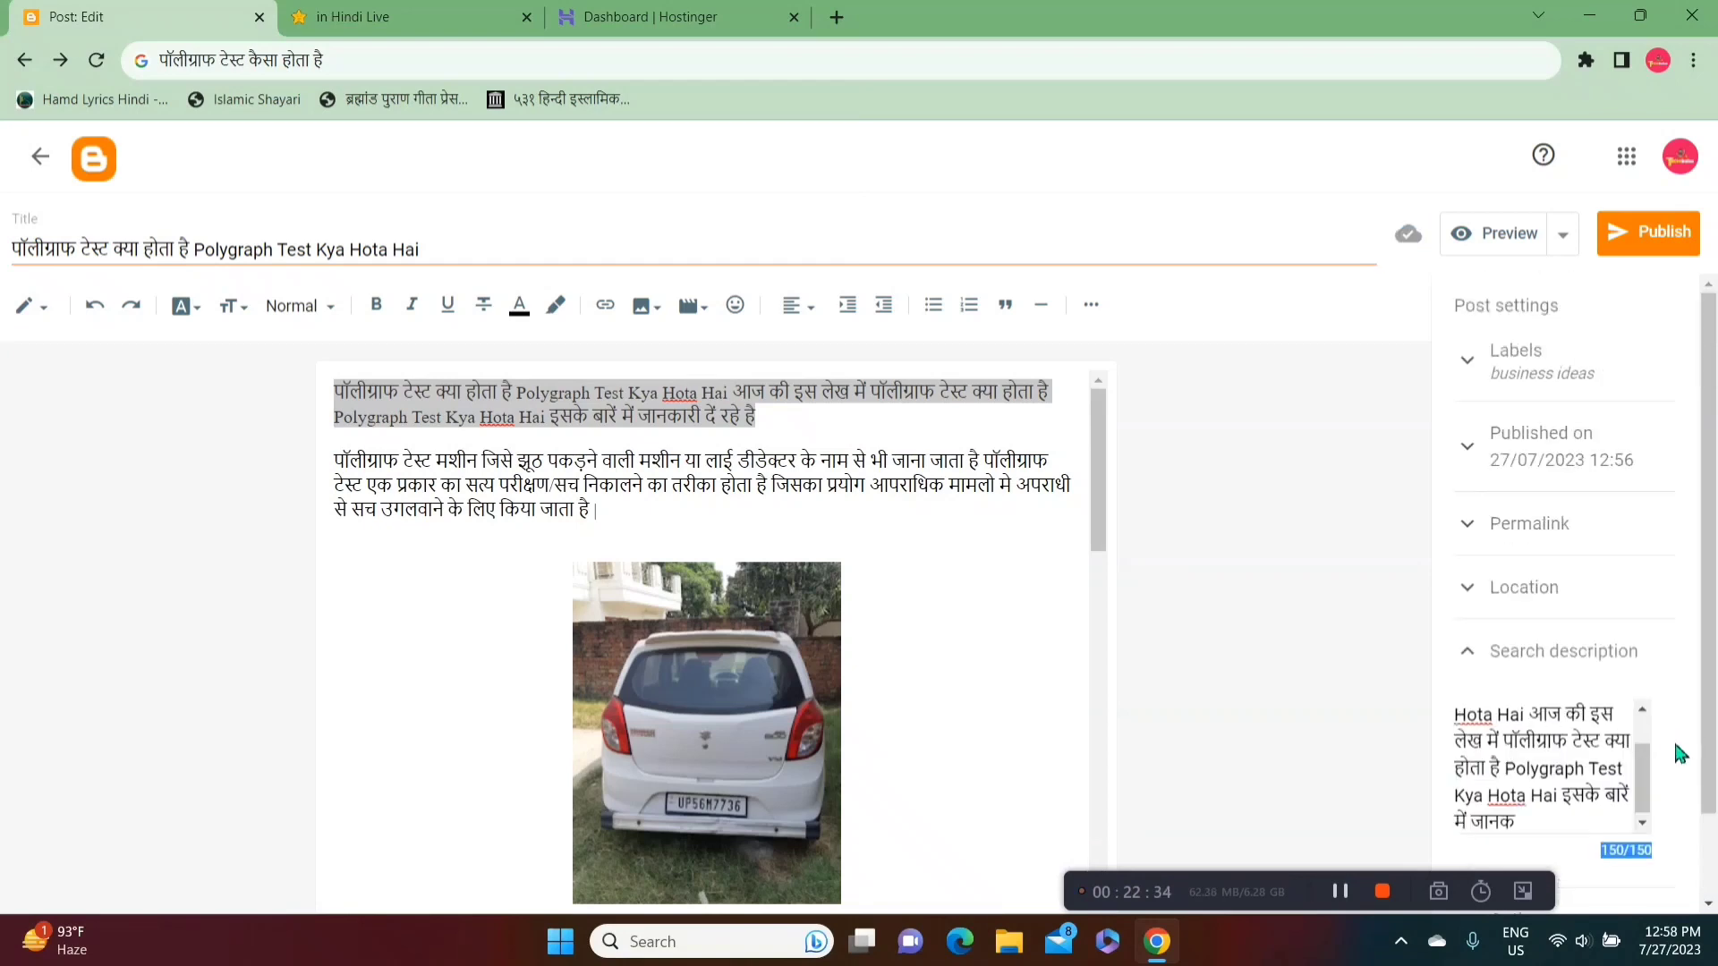
pyautogui.scroll(1, 1643, 766)
pyautogui.scroll(-1, 1643, 766)
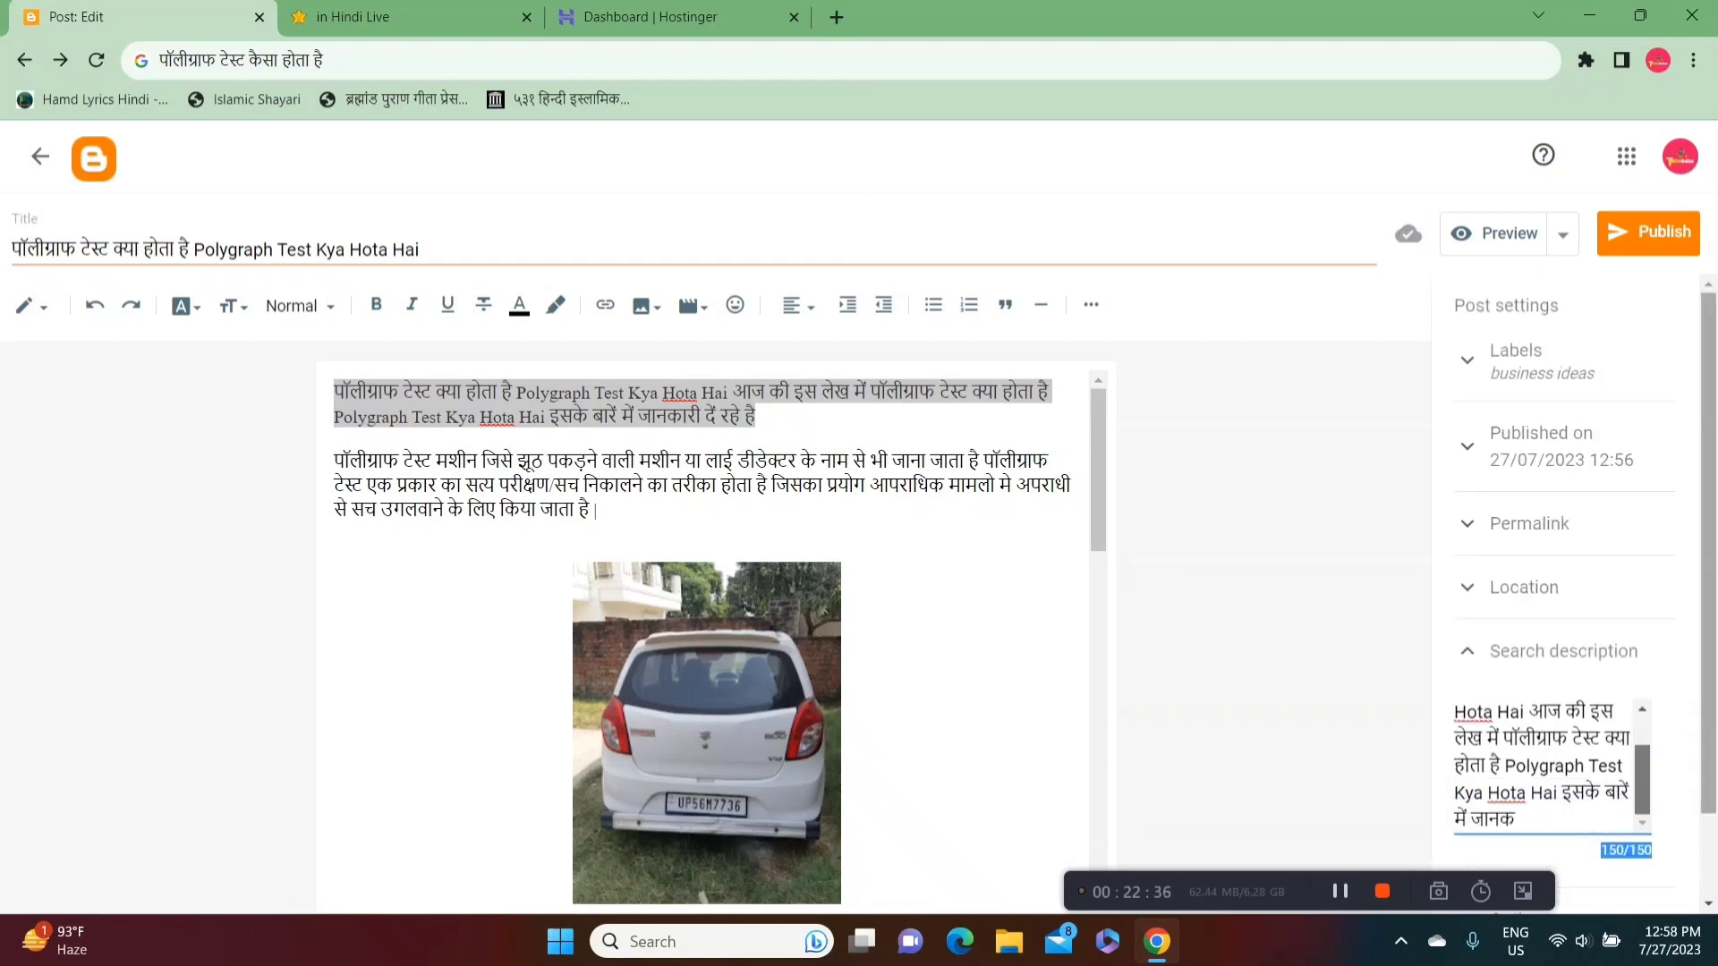
# Step: Trim the end of the search description so that it ends with the second "Polygraph Test Kya Hota Ha"
pyautogui.scroll(-1, 1643, 766)
pyautogui.scroll(1, 1560, 741)
pyautogui.press('BackSpace')
pyautogui.press('BackSpace')
pyautogui.press('BackSpace')
pyautogui.press('BackSpace')
pyautogui.press('BackSpace')
pyautogui.press('BackSpace')
pyautogui.press('BackSpace')
pyautogui.press('BackSpace')
pyautogui.press('BackSpace')
pyautogui.press('BackSpace')
pyautogui.press('BackSpace')
pyautogui.press('BackSpace')
pyautogui.press('BackSpace')
pyautogui.press('BackSpace')
pyautogui.press('BackSpace')
pyautogui.press('BackSpace')
pyautogui.press('BackSpace')
pyautogui.press('BackSpace')
pyautogui.press('BackSpace')
pyautogui.press('BackSpace')
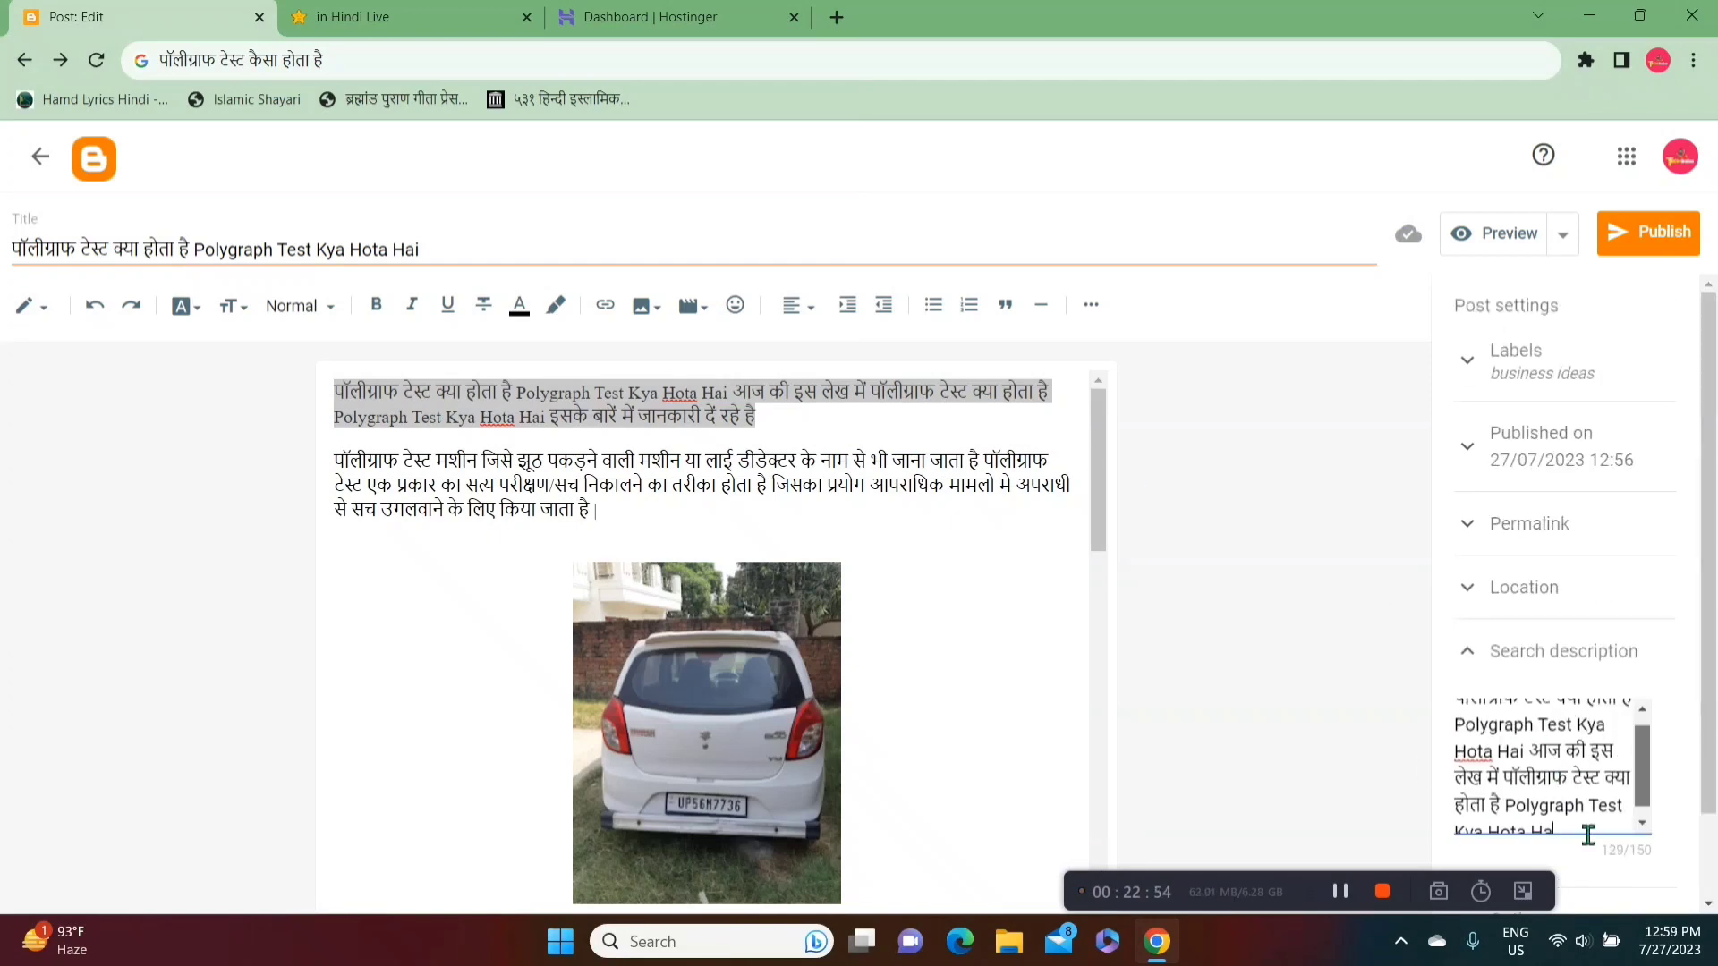
# Step: Search Google for the title's English part, "Polygraph Test Kya Hota Hai", and examine the description under the abplive.com result
pyautogui.click(481, 259)
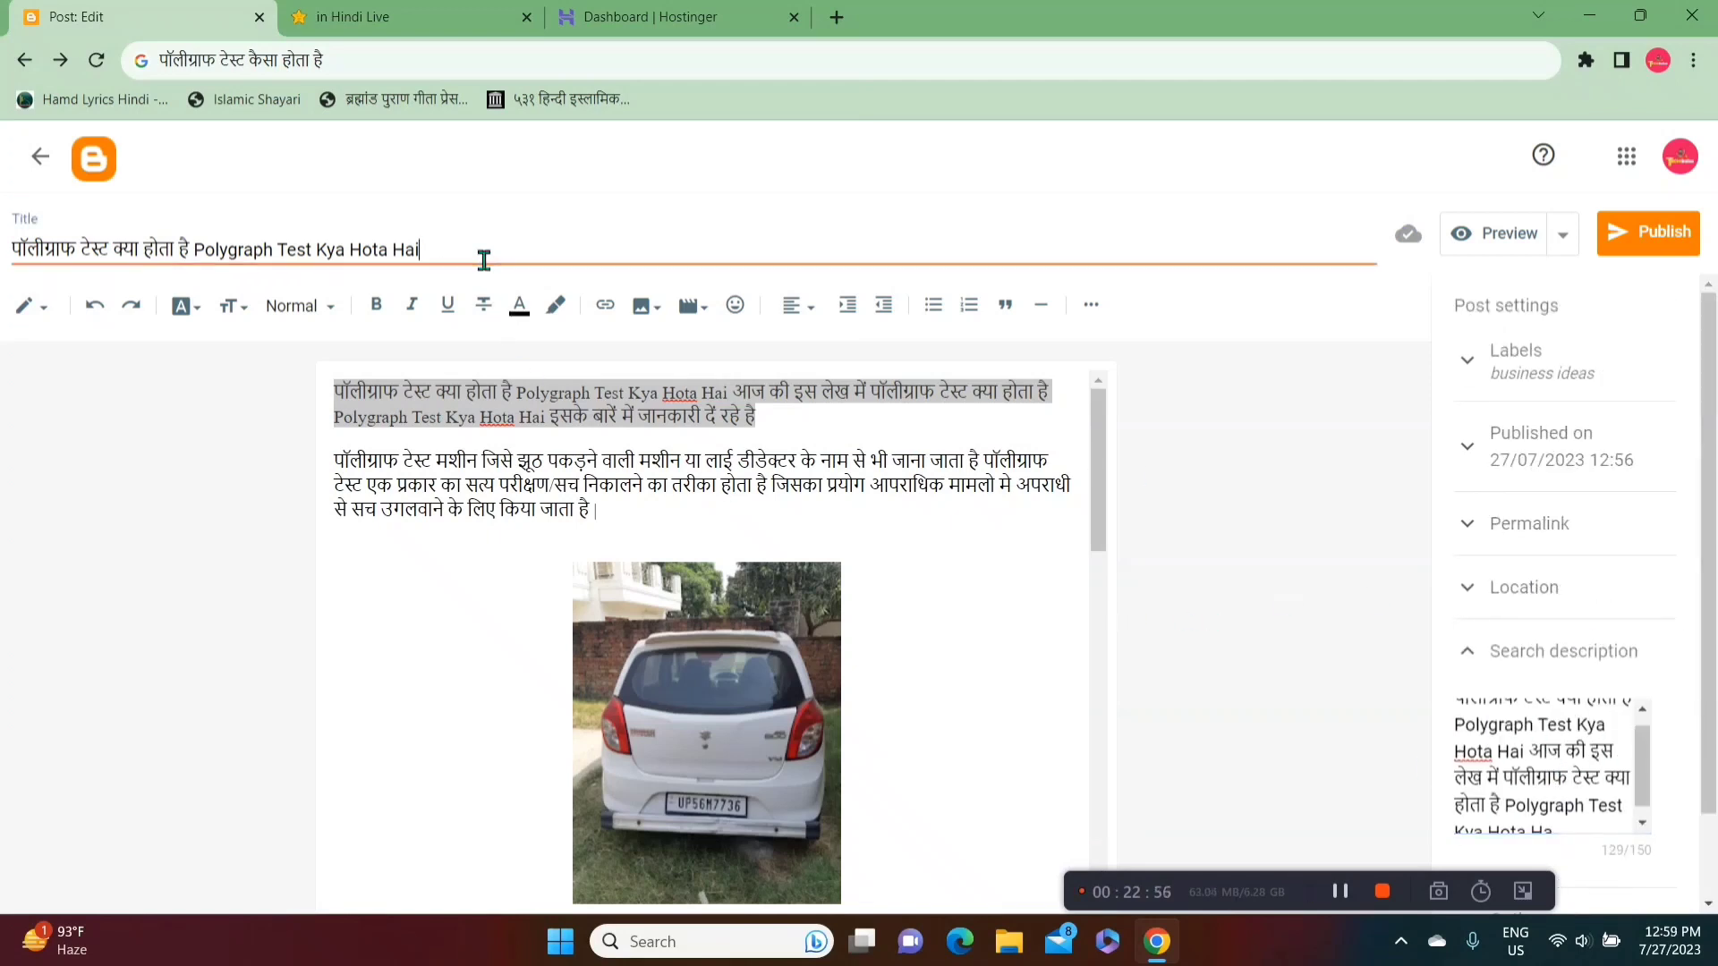
pyautogui.moveTo(194, 259); pyautogui.dragTo(534, 265)
pyautogui.hotkey('ctrl', 'c')
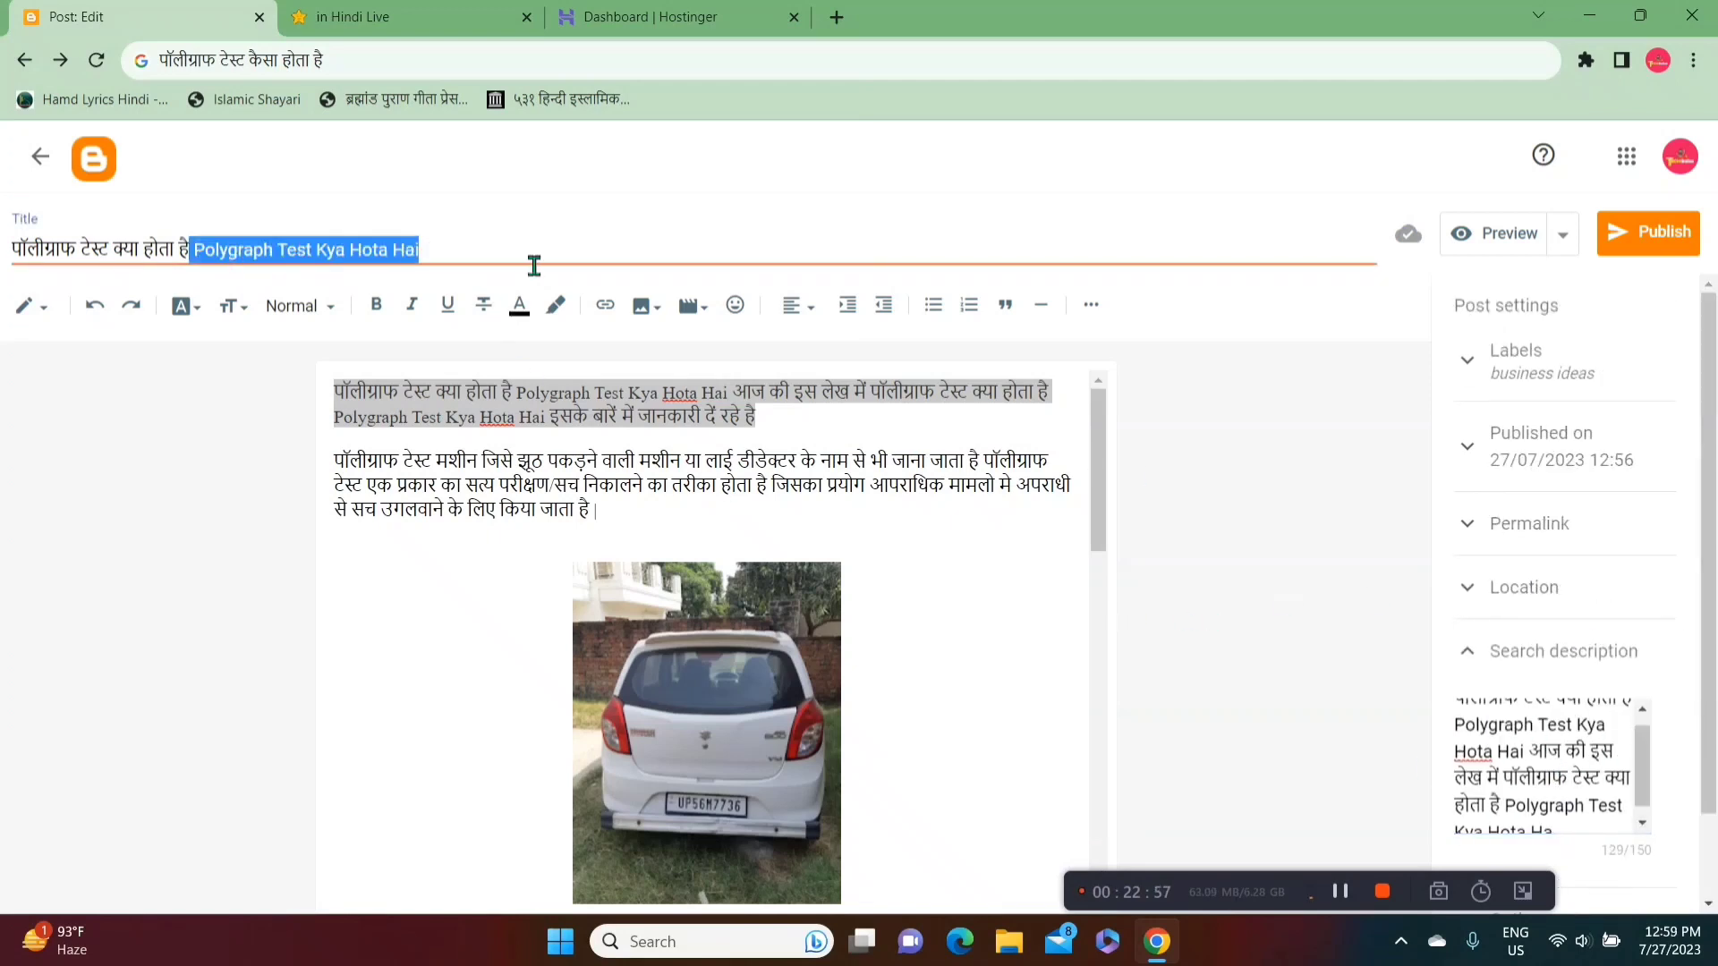
pyautogui.click(844, 13)
pyautogui.hotkey('ctrl', 'v')
pyautogui.press('Return')
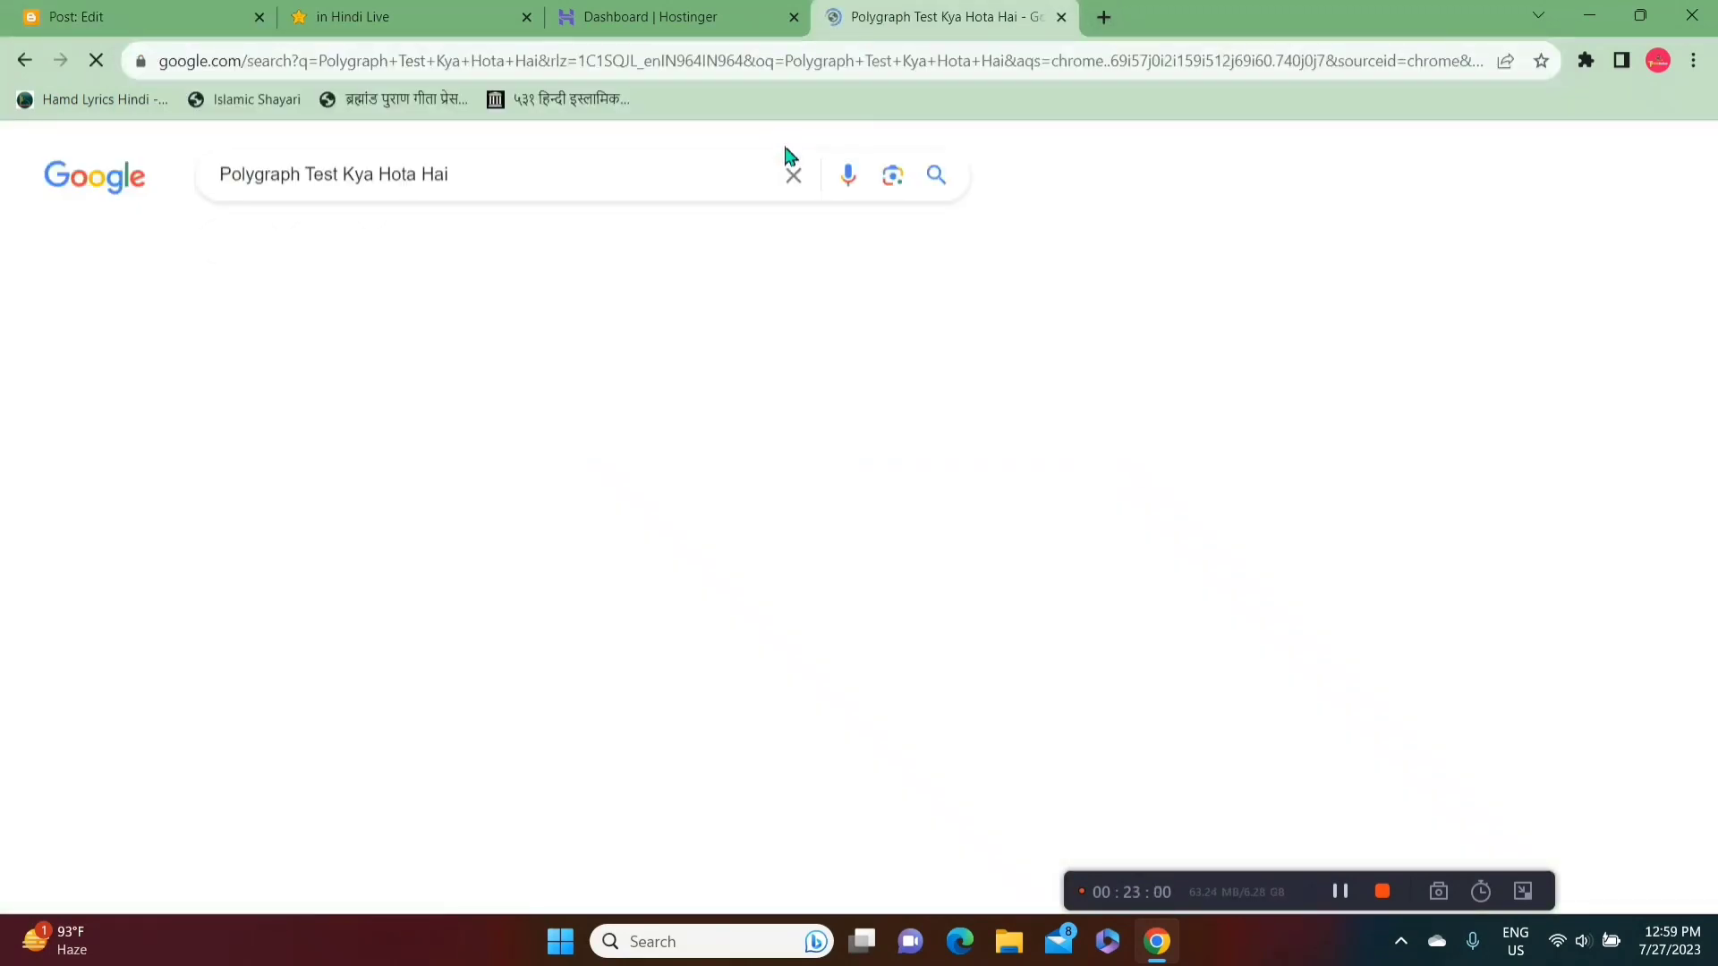
pyautogui.scroll(-1, 84, 544)
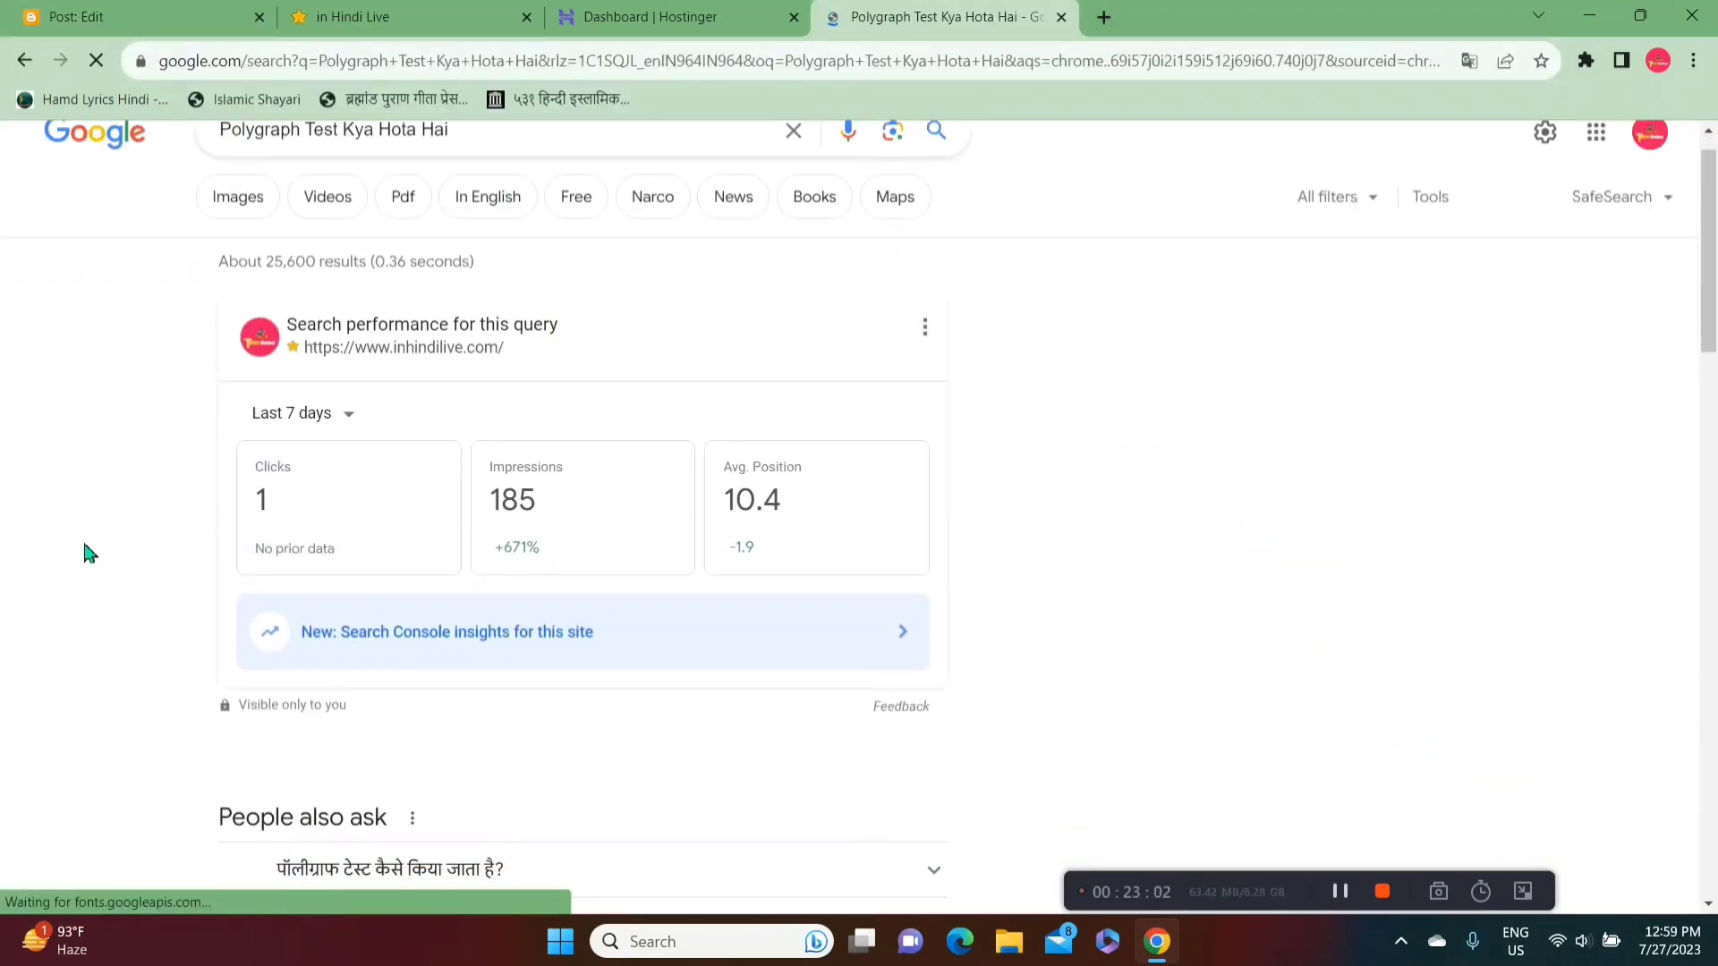
pyautogui.scroll(-9, 85, 546)
pyautogui.scroll(-3, 364, 430)
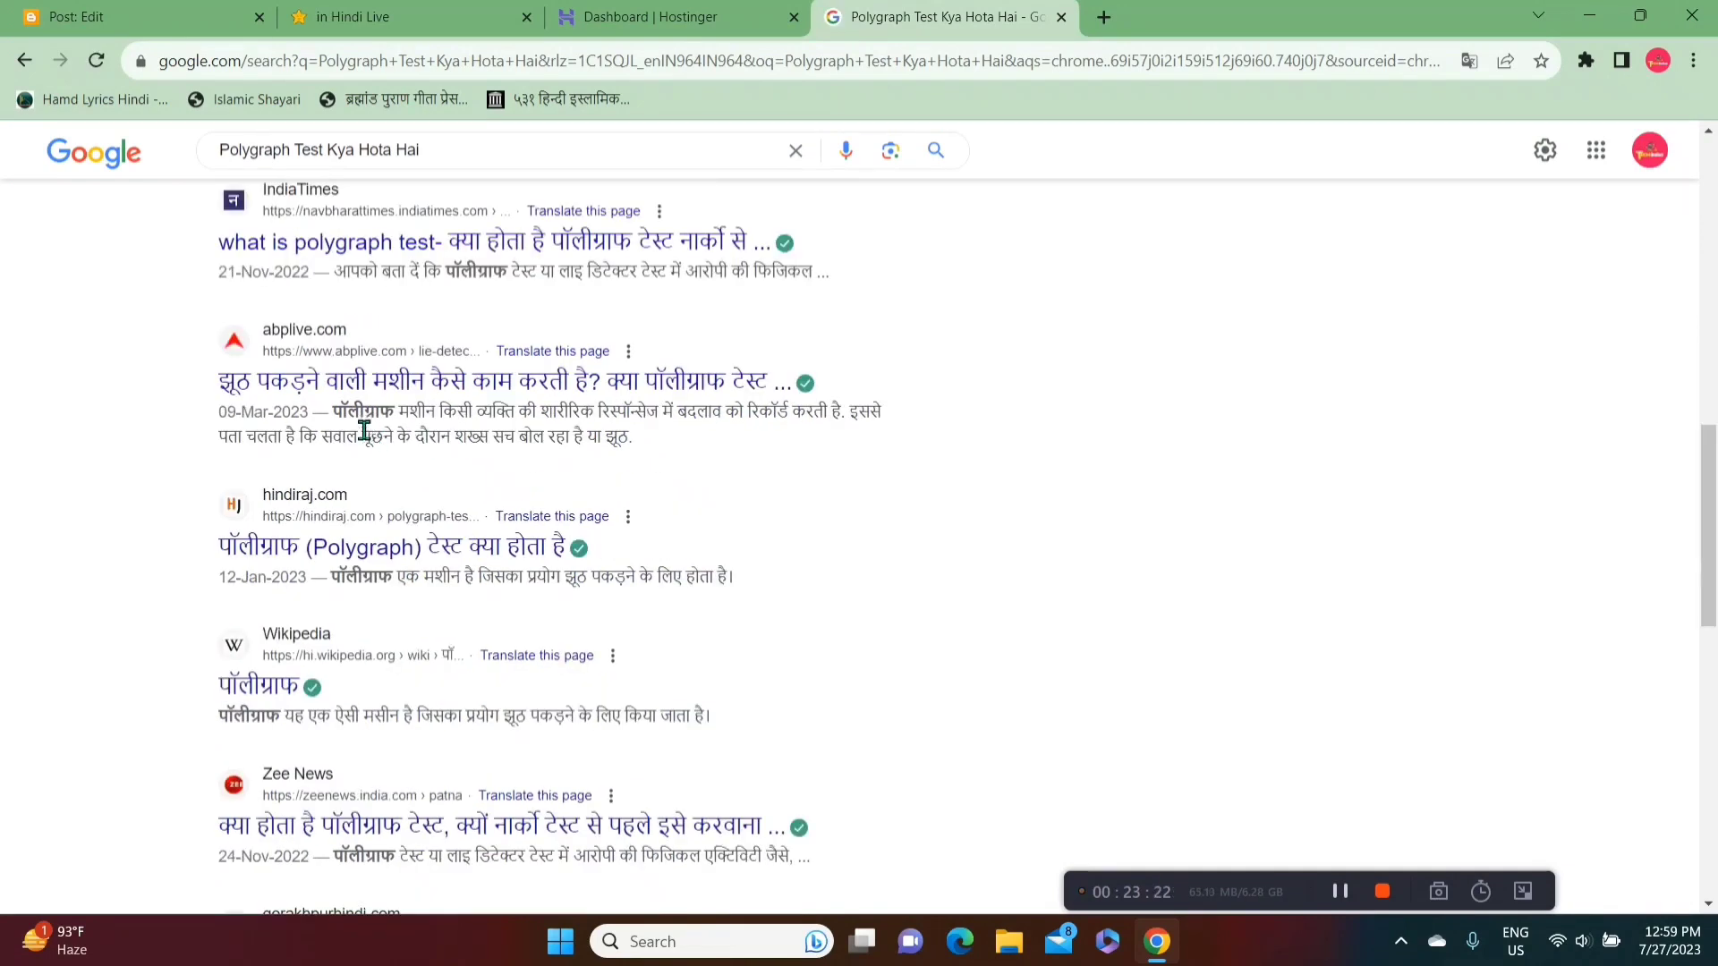
pyautogui.moveTo(333, 414); pyautogui.dragTo(657, 440)
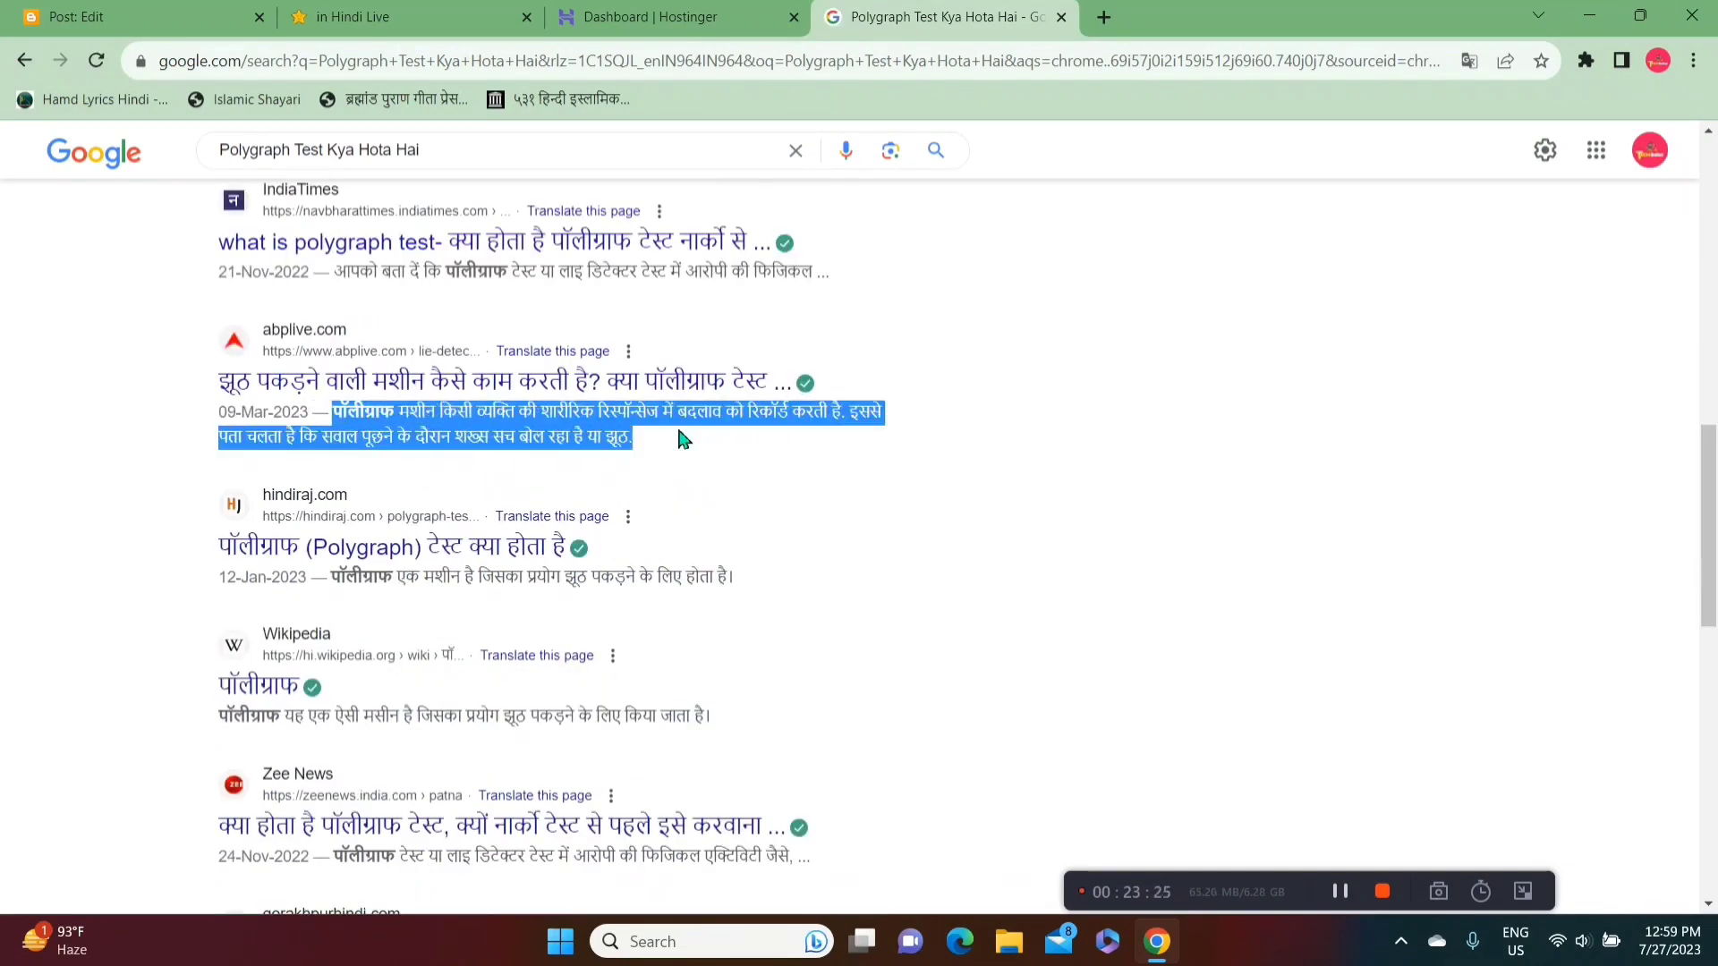
# Step: Return to the Blogger post editor and review the post from its end back to the opening paragraph
pyautogui.click(461, 16)
pyautogui.click(98, 16)
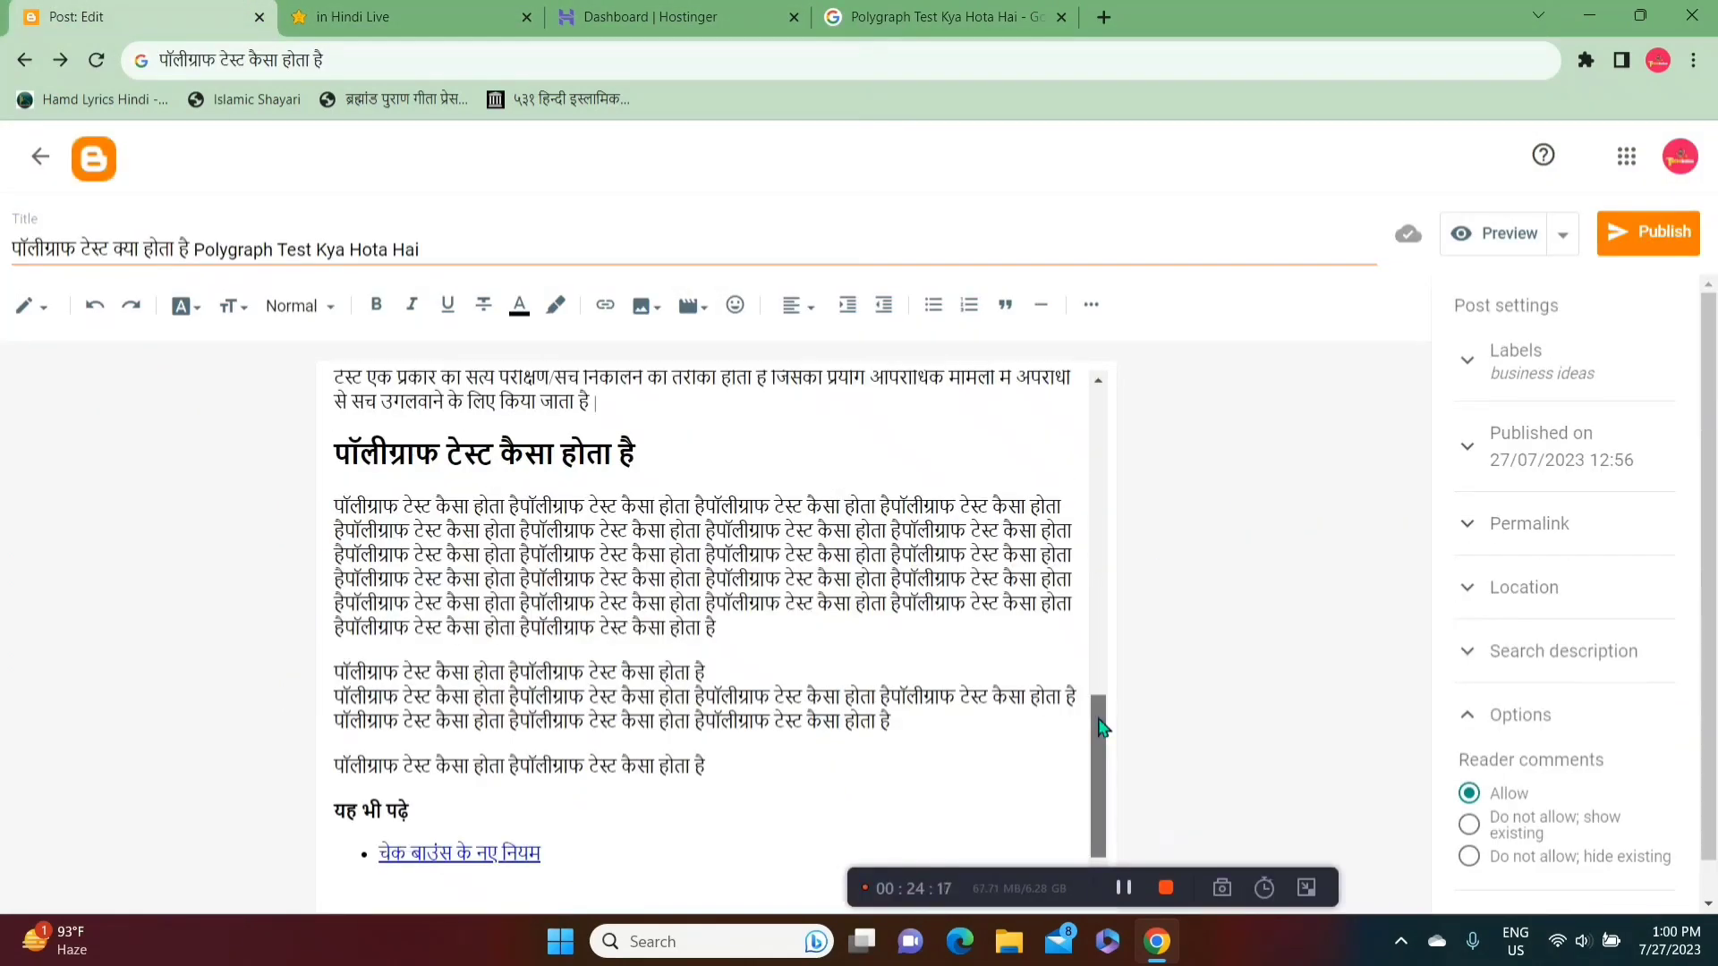
pyautogui.moveTo(1101, 727); pyautogui.dragTo(1106, 429)
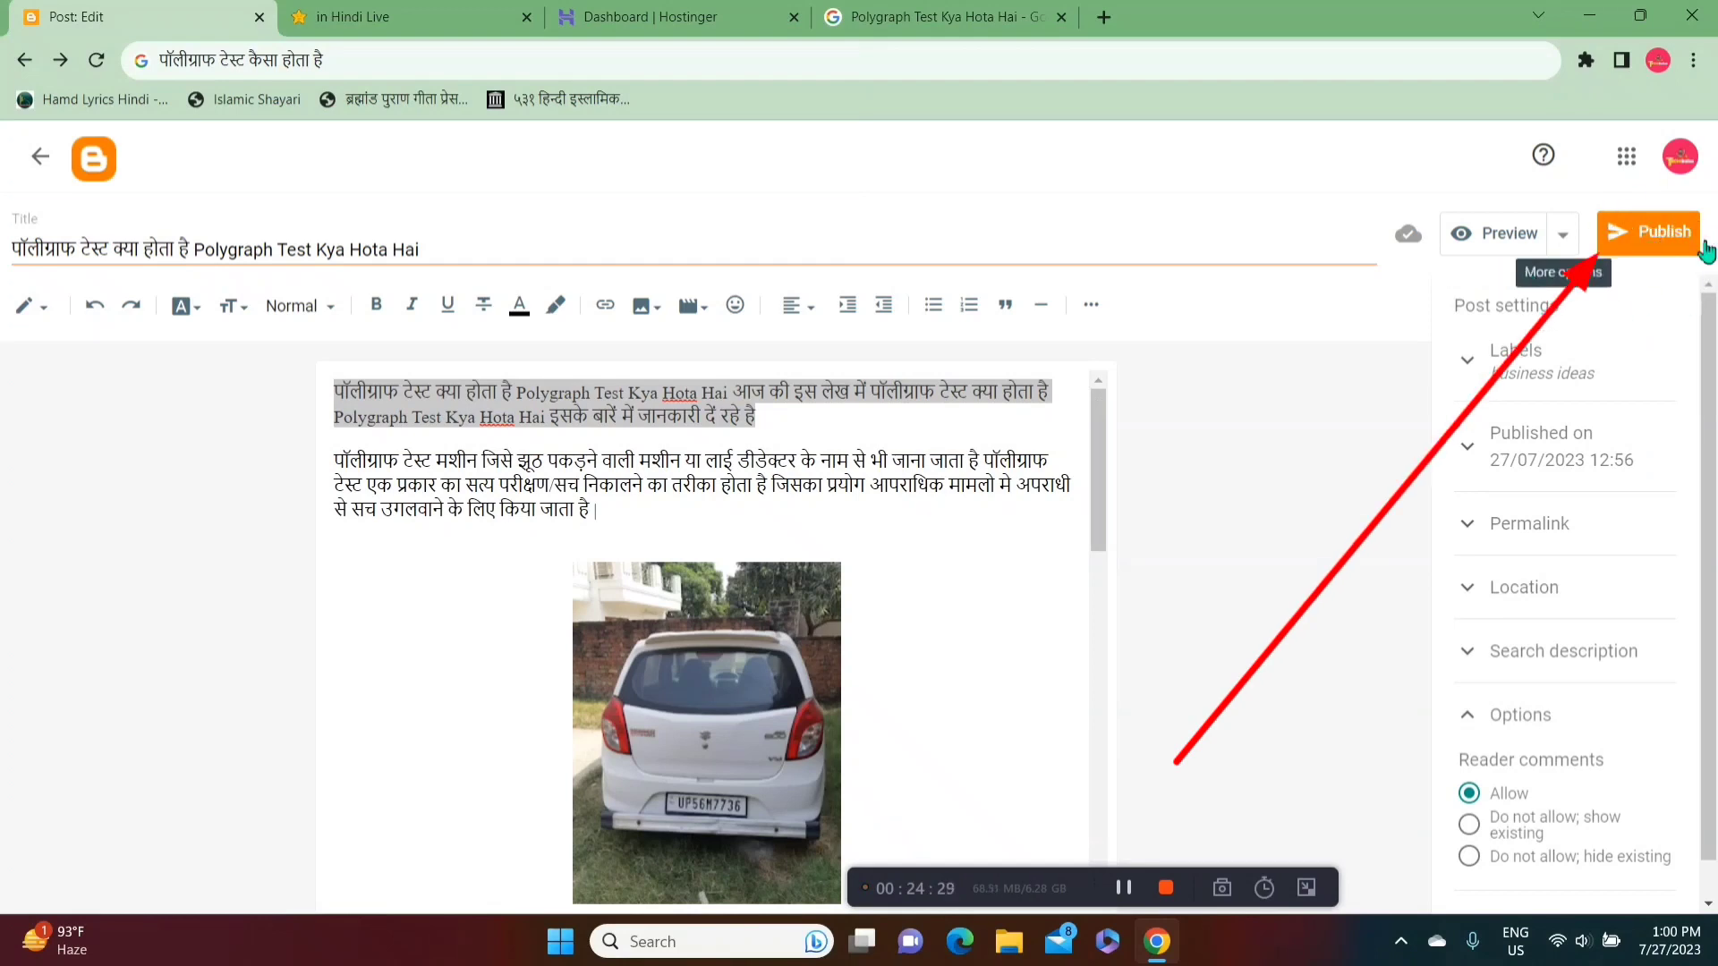
# Step: Switch to the inhindilive.com blog, reload its home page and look through the published post cards
pyautogui.click(398, 15)
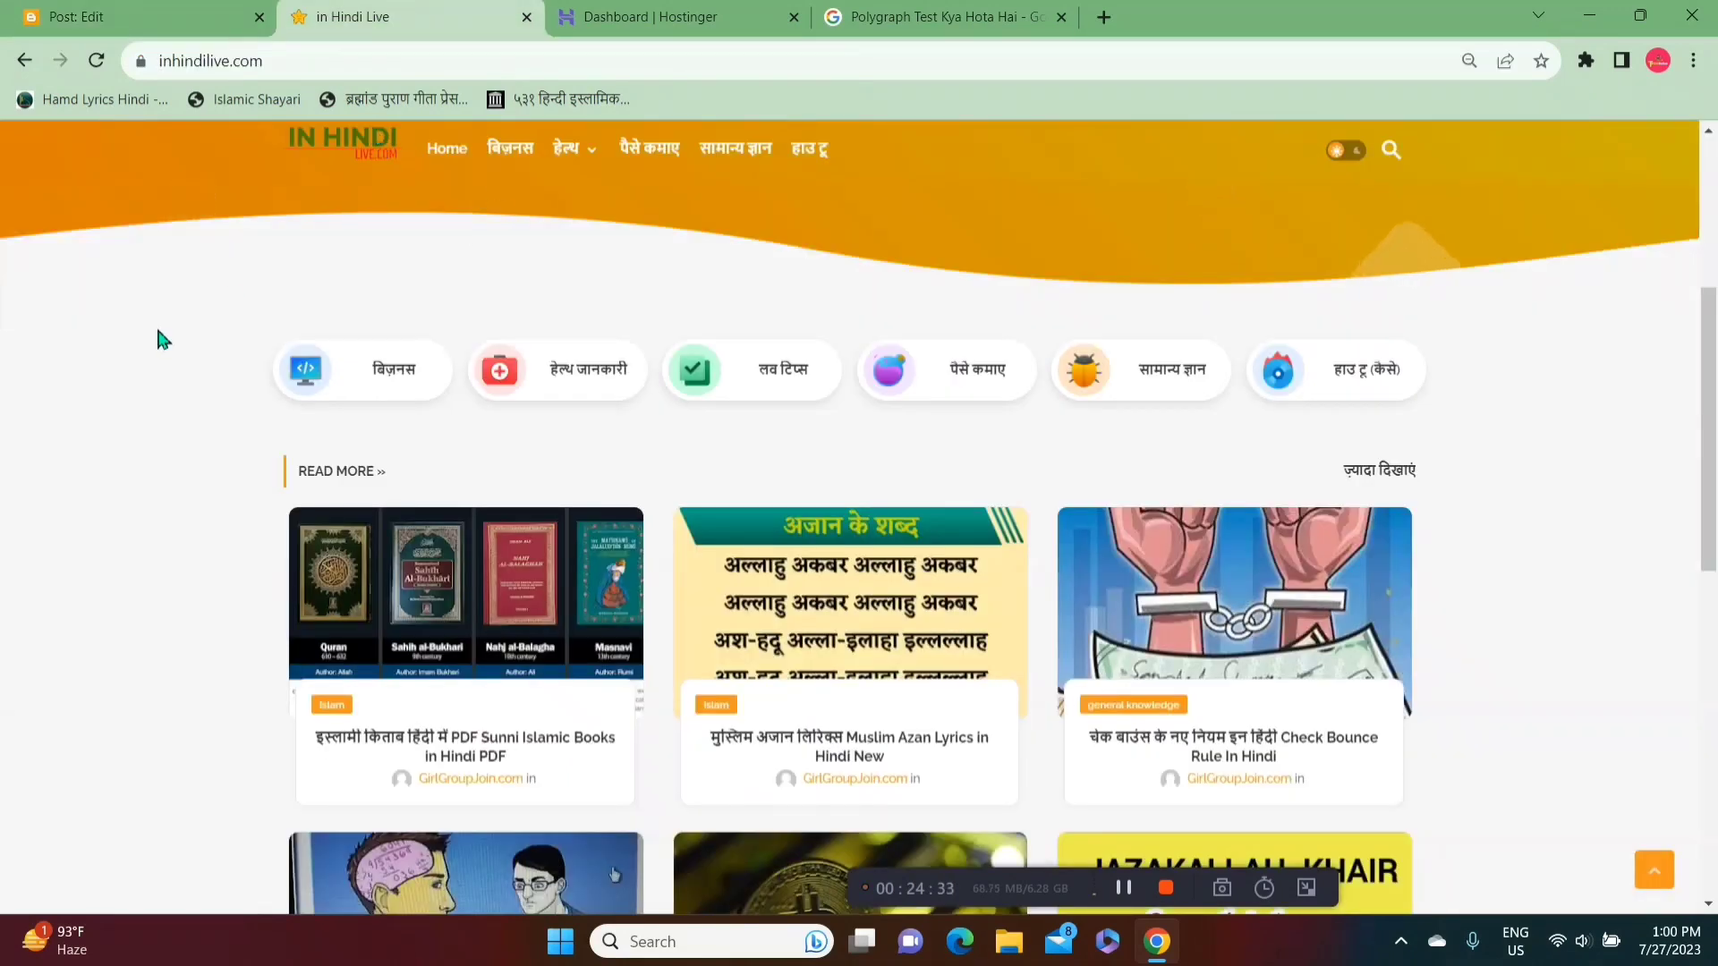
pyautogui.click(373, 149)
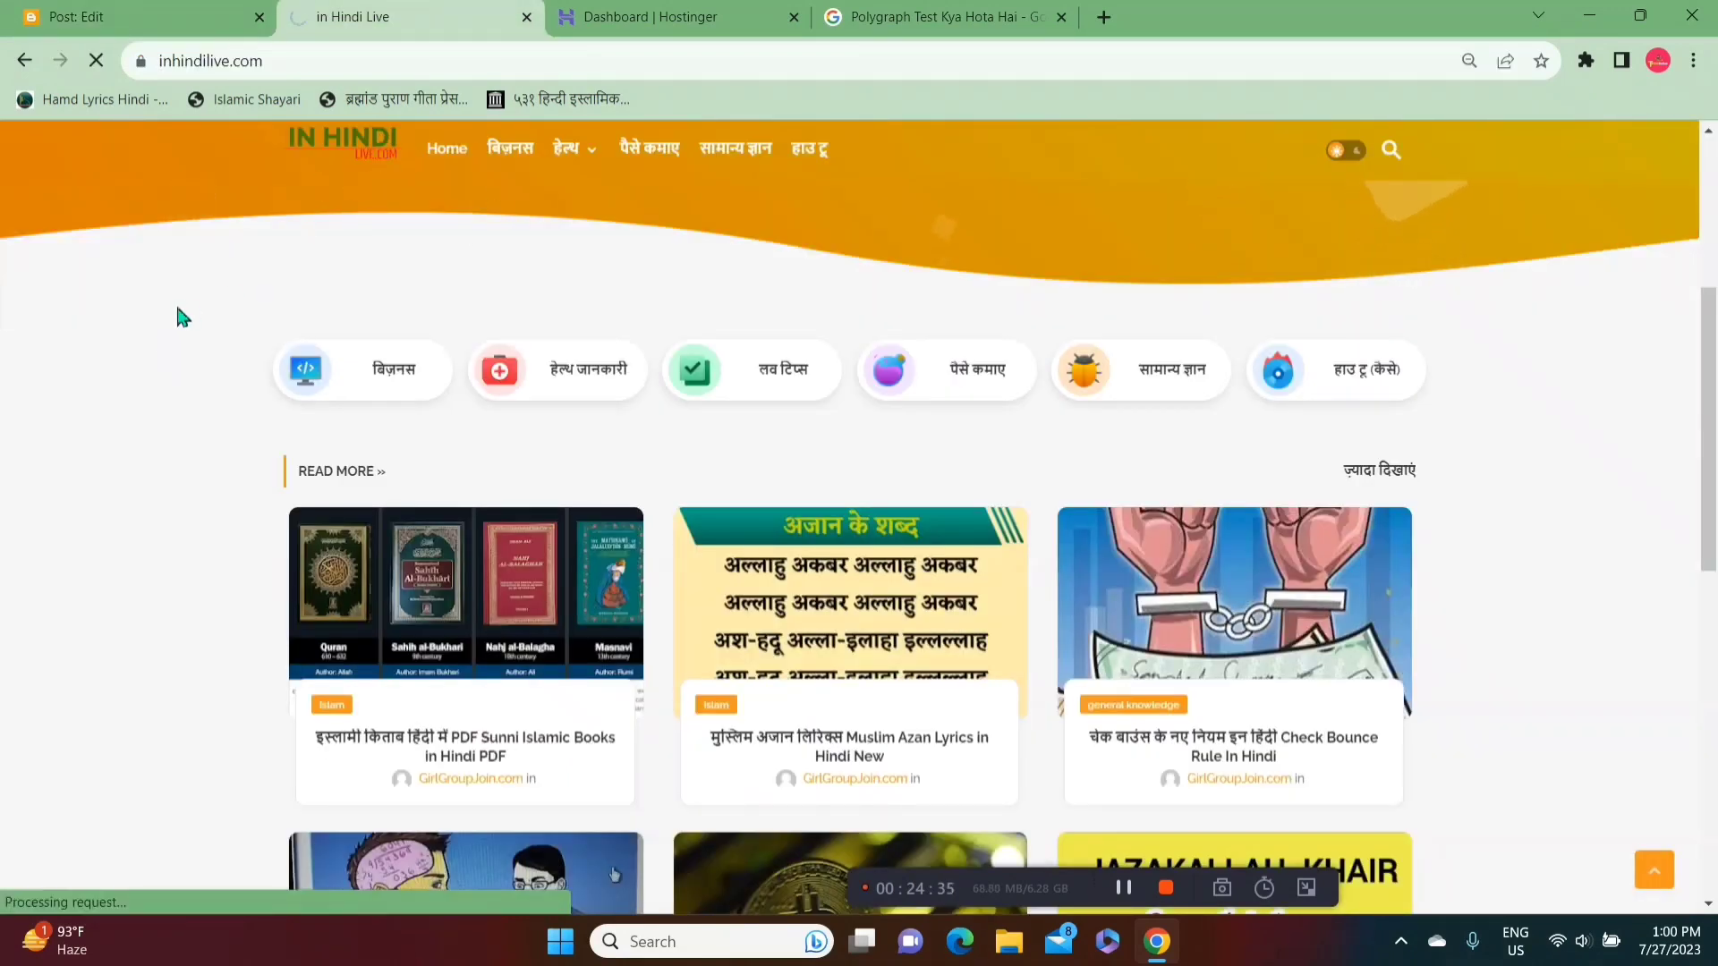
pyautogui.scroll(-5, 181, 317)
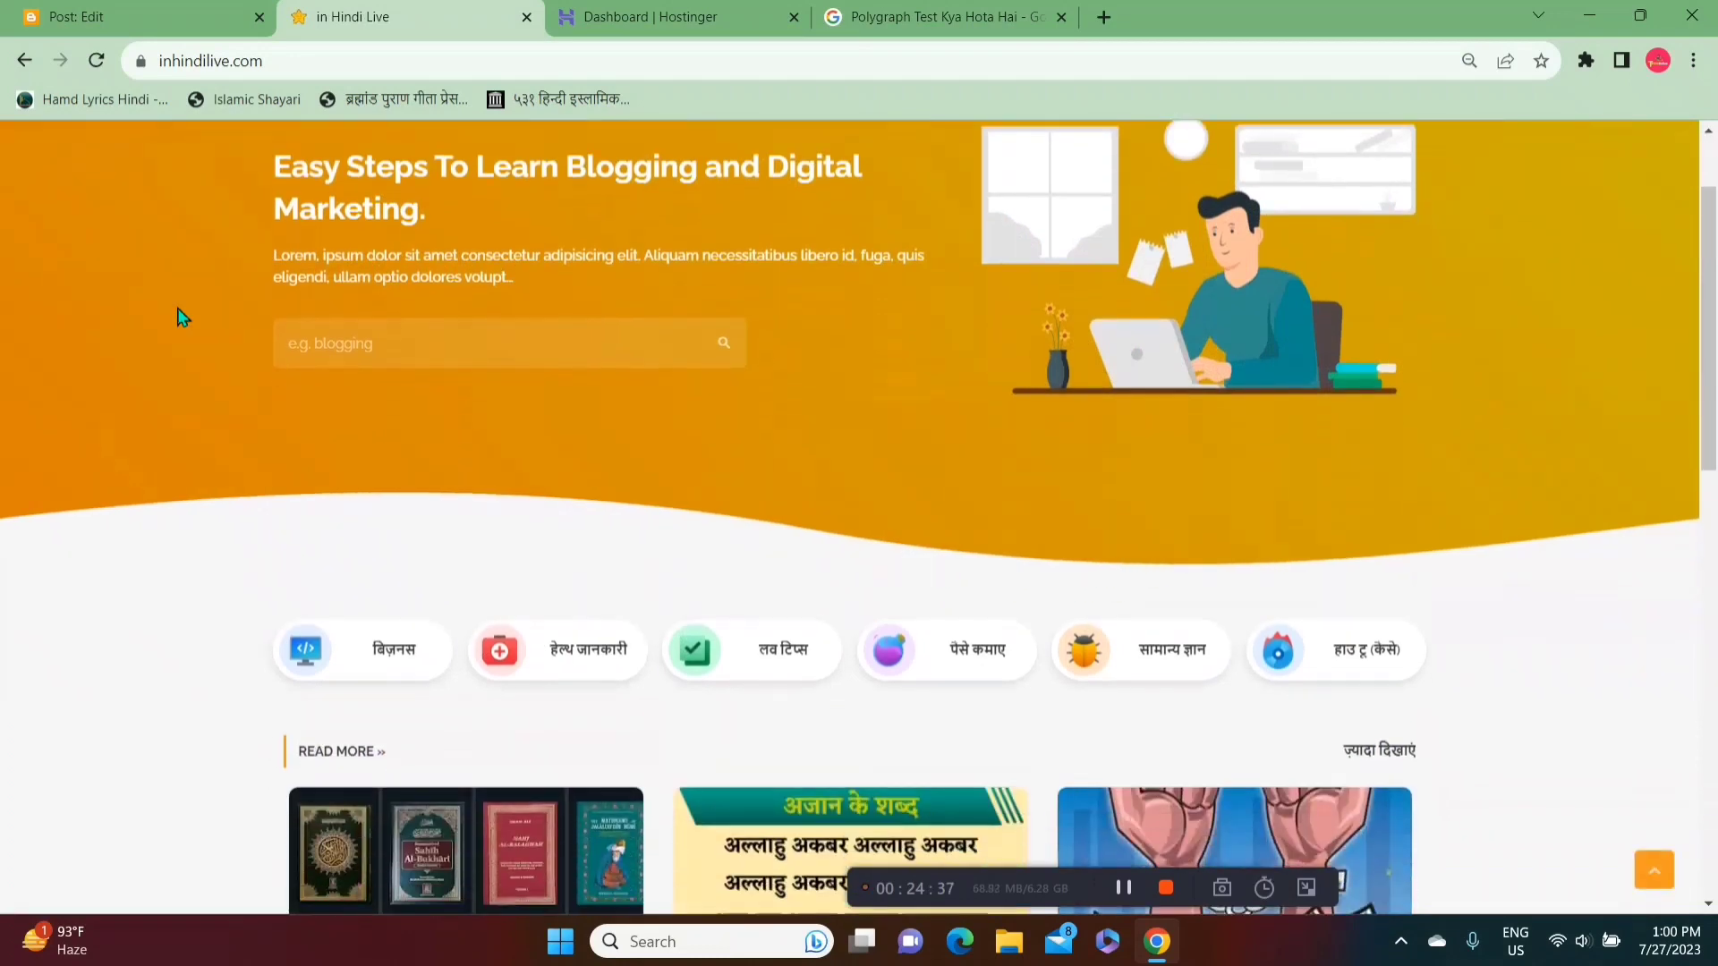
pyautogui.hotkey('ctrl', 'a')
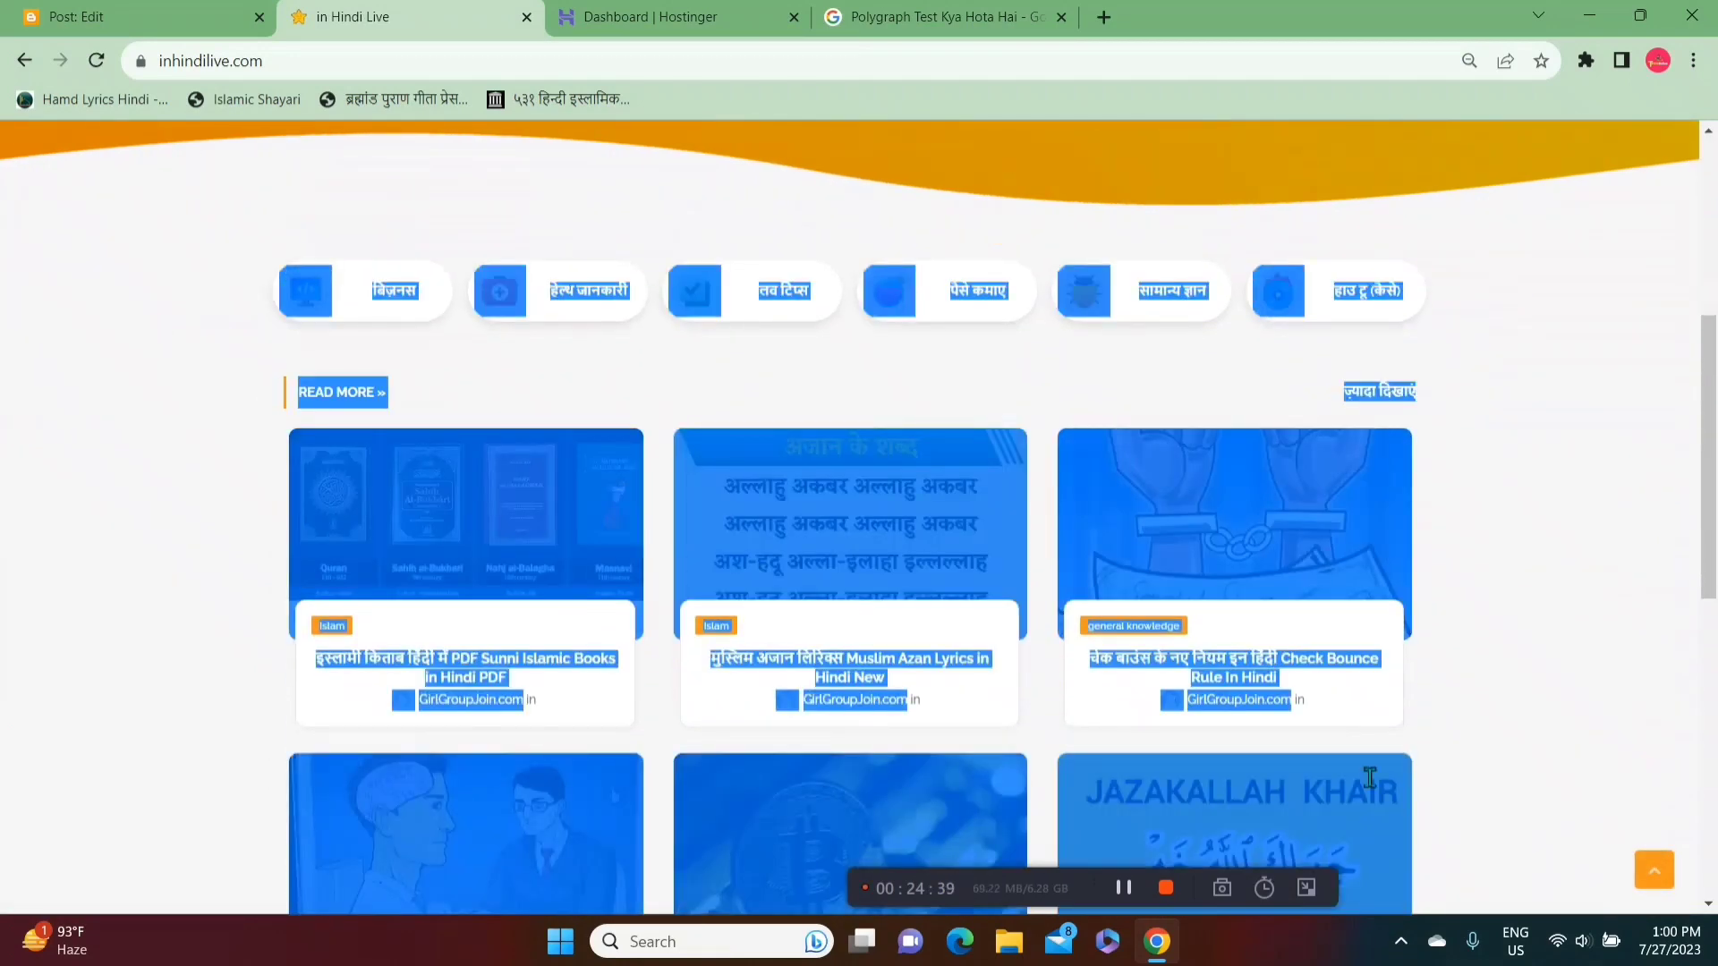
pyautogui.click(3, 678)
pyautogui.scroll(-2, 3, 677)
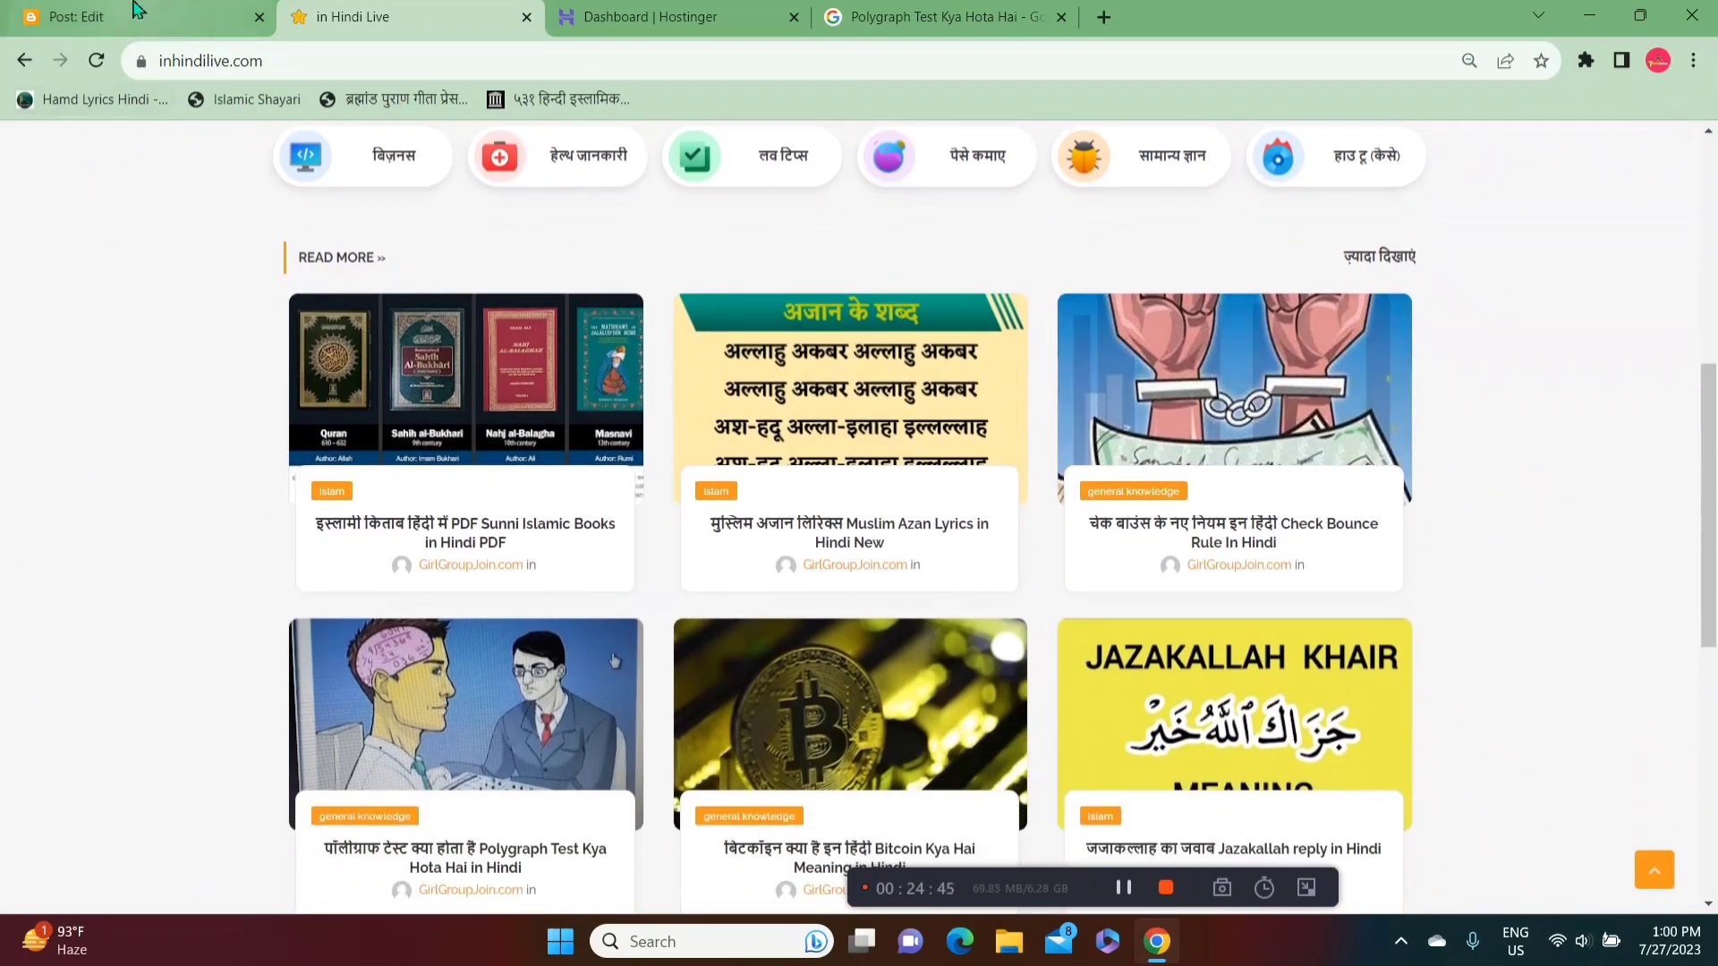
# Step: Switch back to the post being edited and look over its body text once more
pyautogui.click(85, 16)
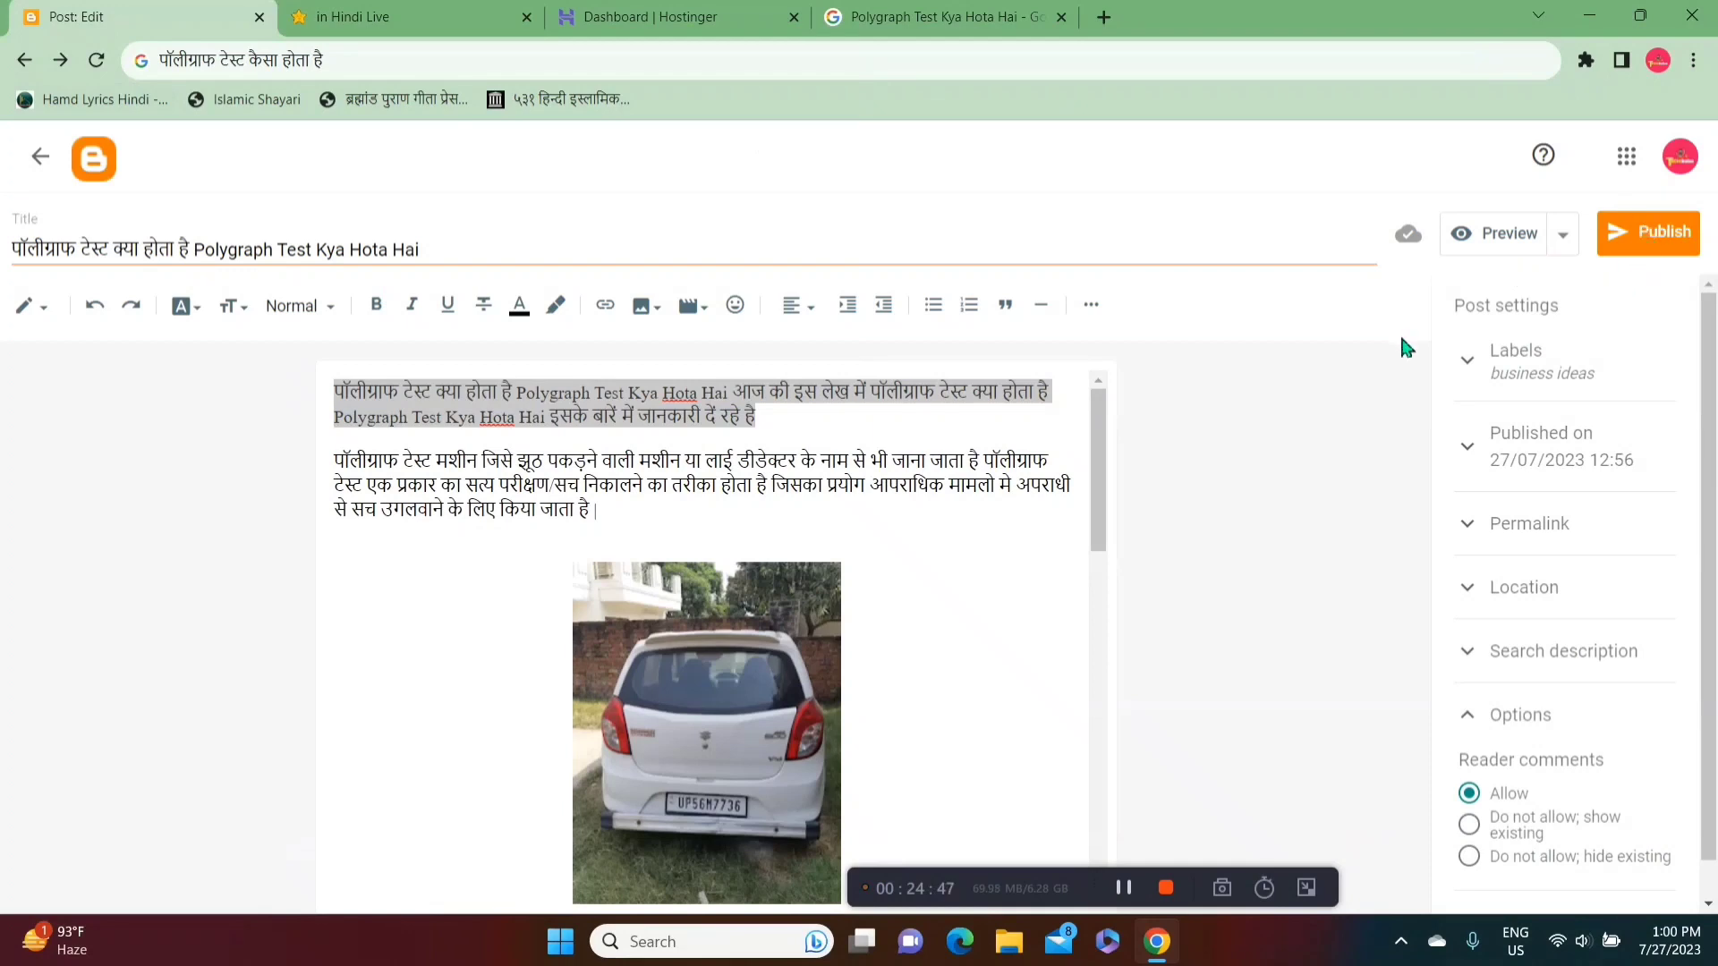
pyautogui.click(1086, 431)
pyautogui.moveTo(1103, 457); pyautogui.dragTo(1106, 736)
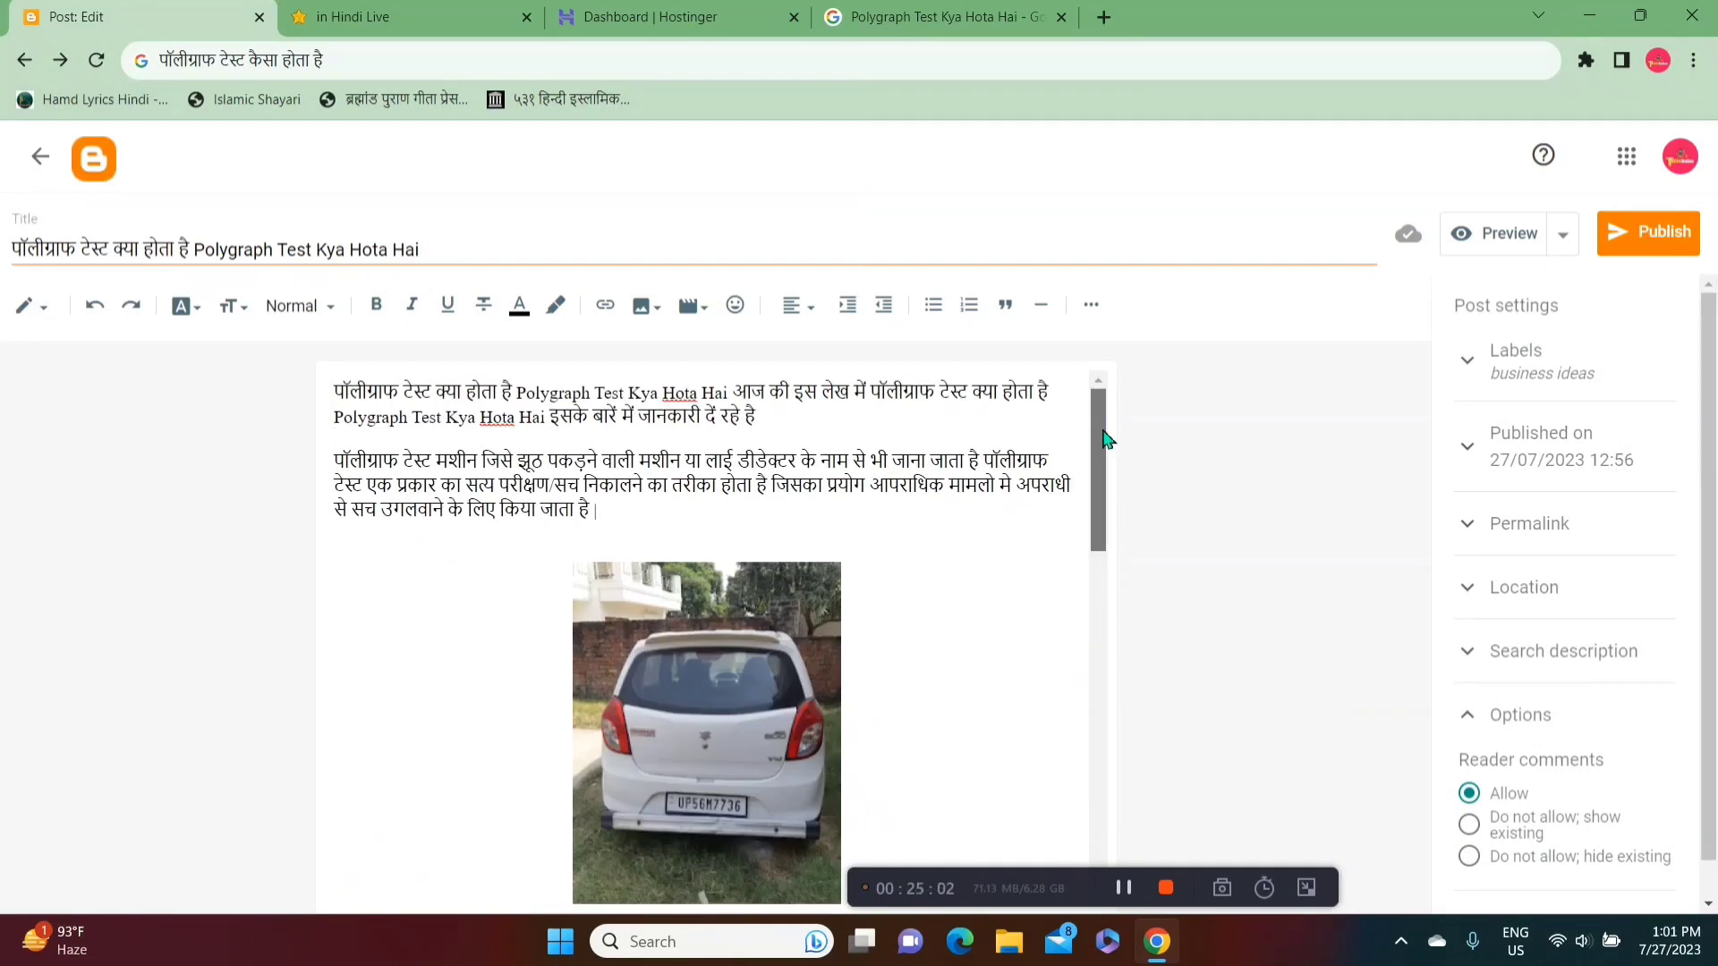